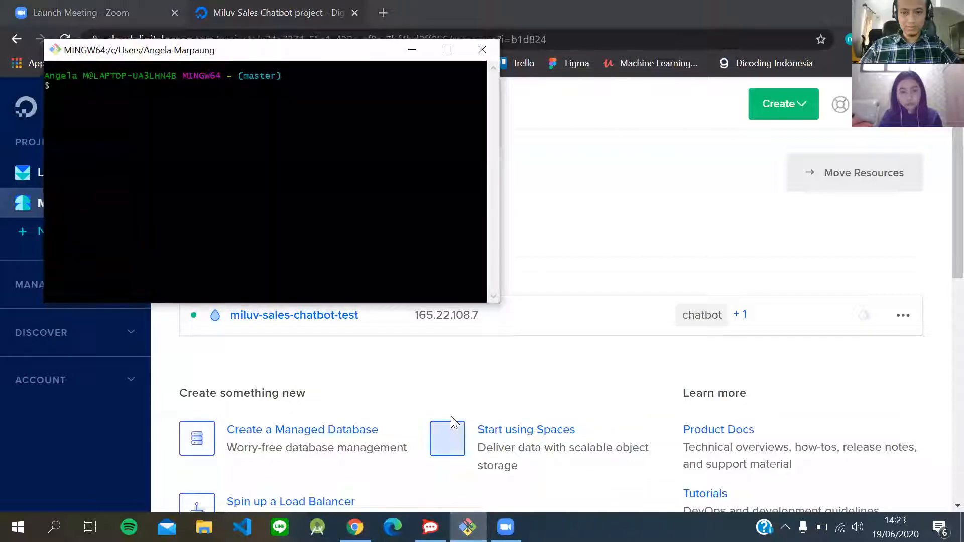
# - Connect to the chatbot server over SSH as user rasa at 165.22.108.7
pyautogui.write('sa@')
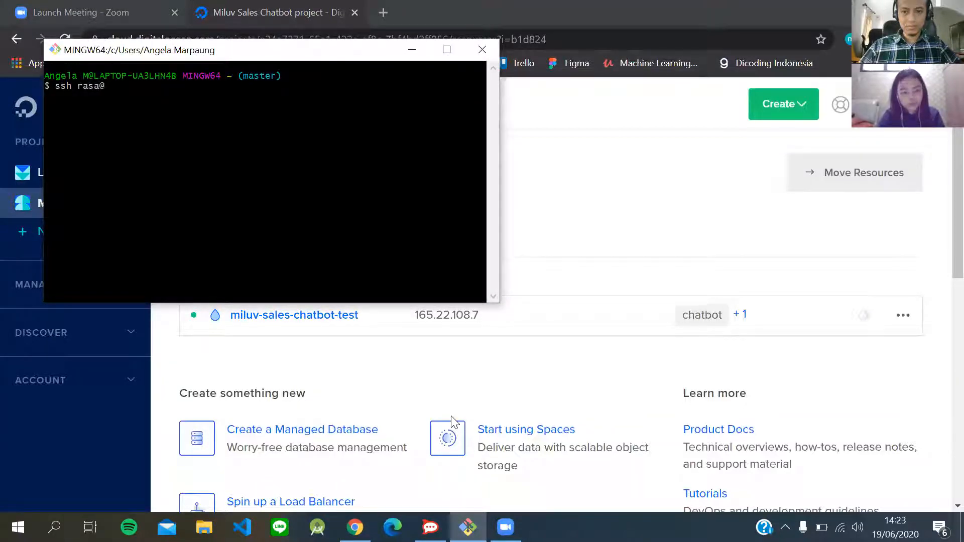
pyautogui.write('165.22.108.7')
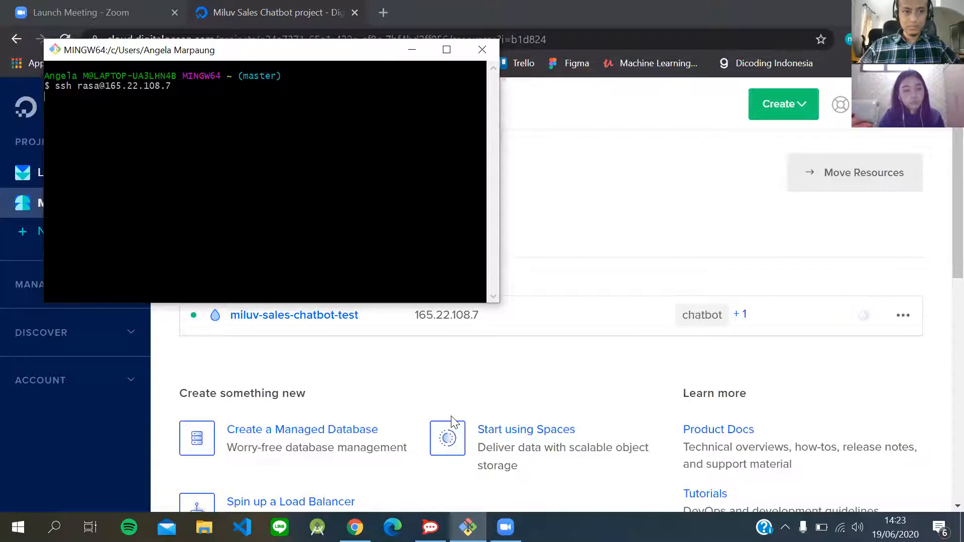
pyautogui.press('Return')
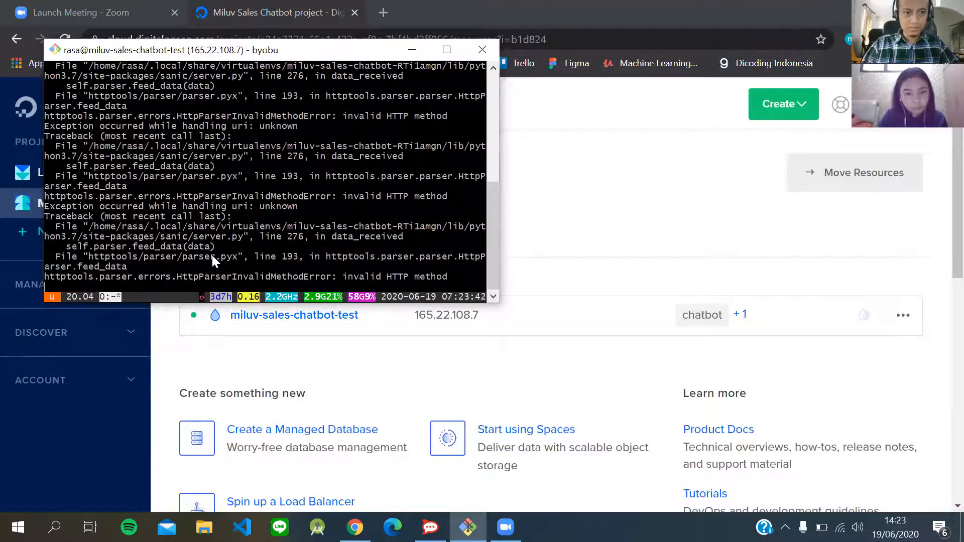
# - Examine the Rasa server's traceback output in the remote terminal session
pyautogui.scroll(10, 211, 255)
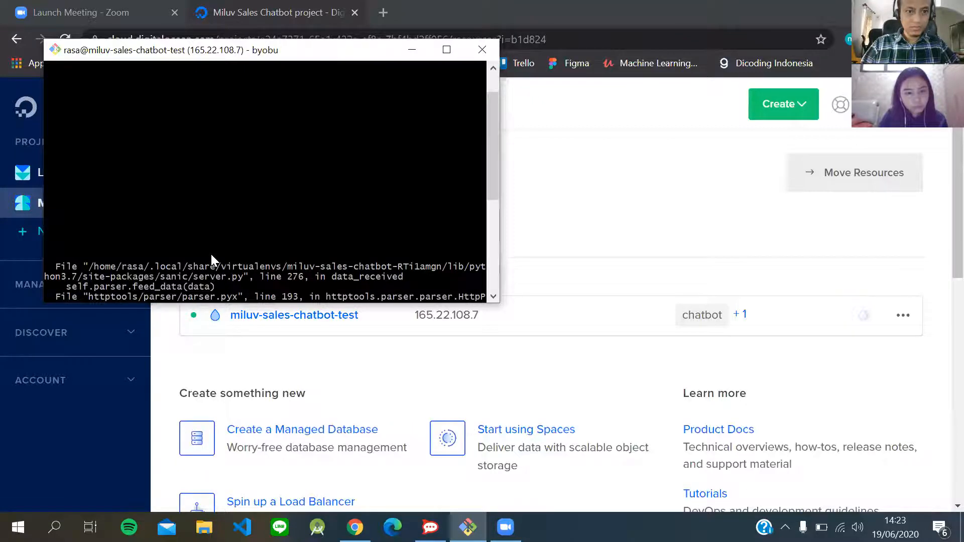
pyautogui.scroll(10, 212, 259)
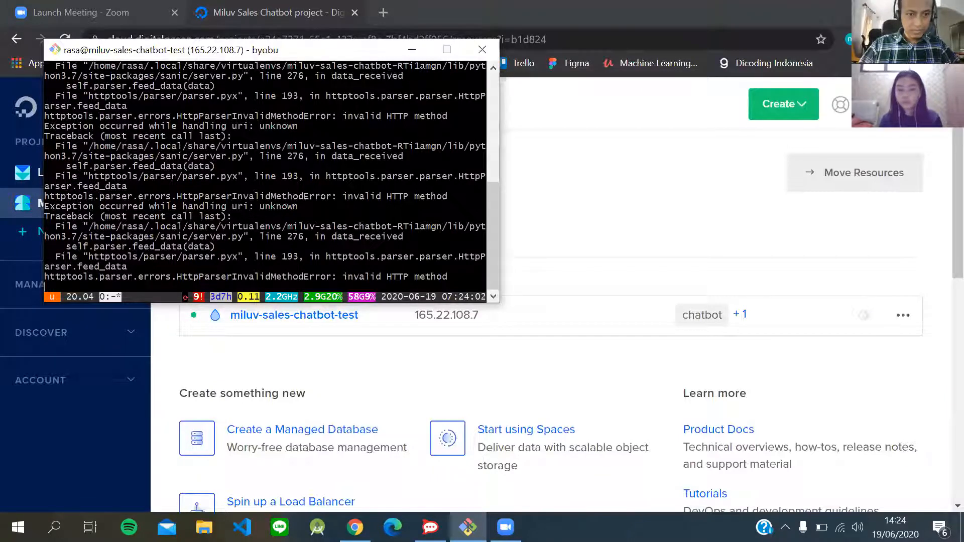
pyautogui.moveTo(266, 50); pyautogui.dragTo(513, 57)
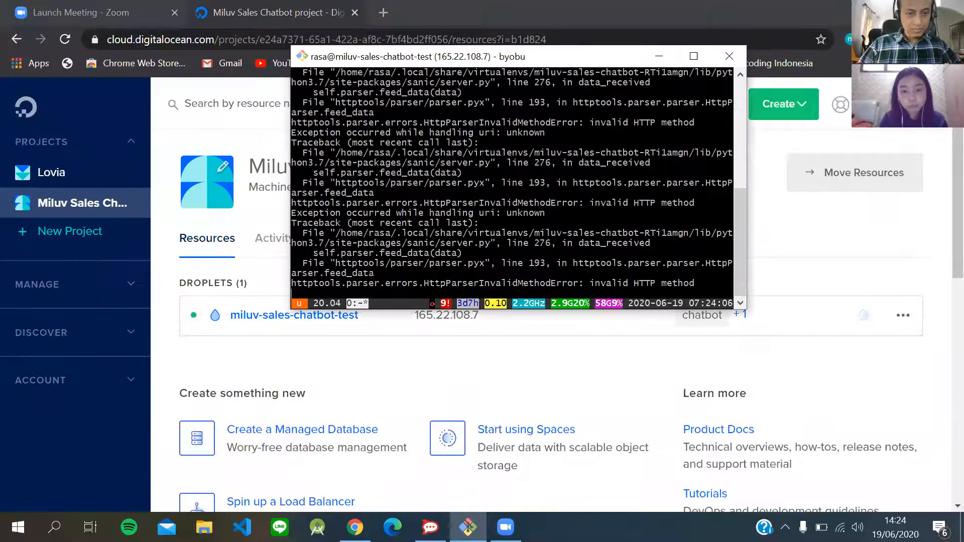
pyautogui.scroll(2, 438, 272)
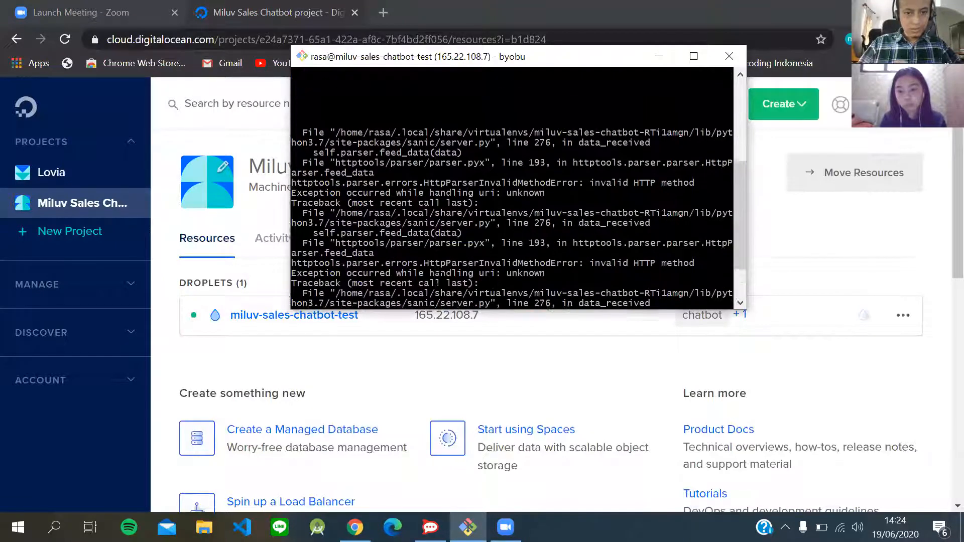
pyautogui.scroll(-3, 438, 274)
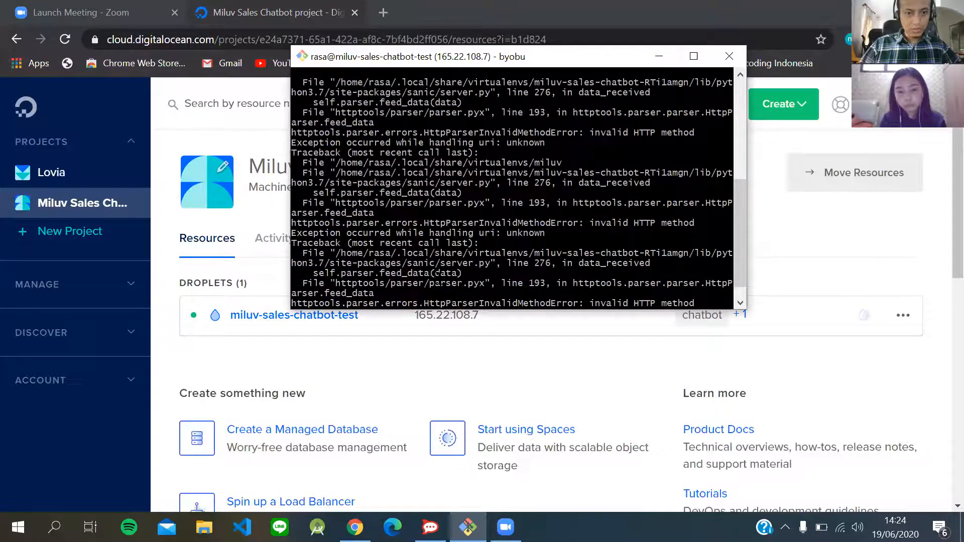
pyautogui.scroll(10, 438, 274)
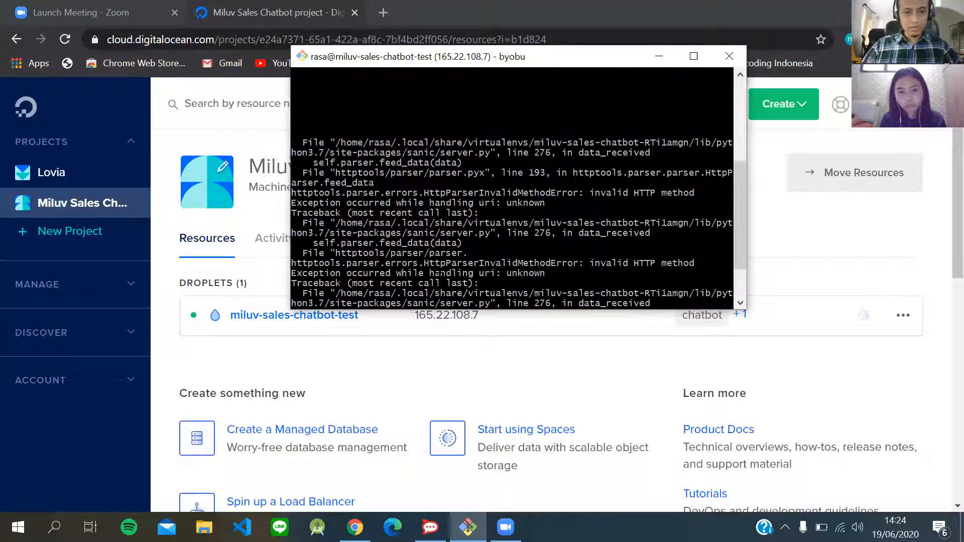
pyautogui.scroll(-1, 438, 273)
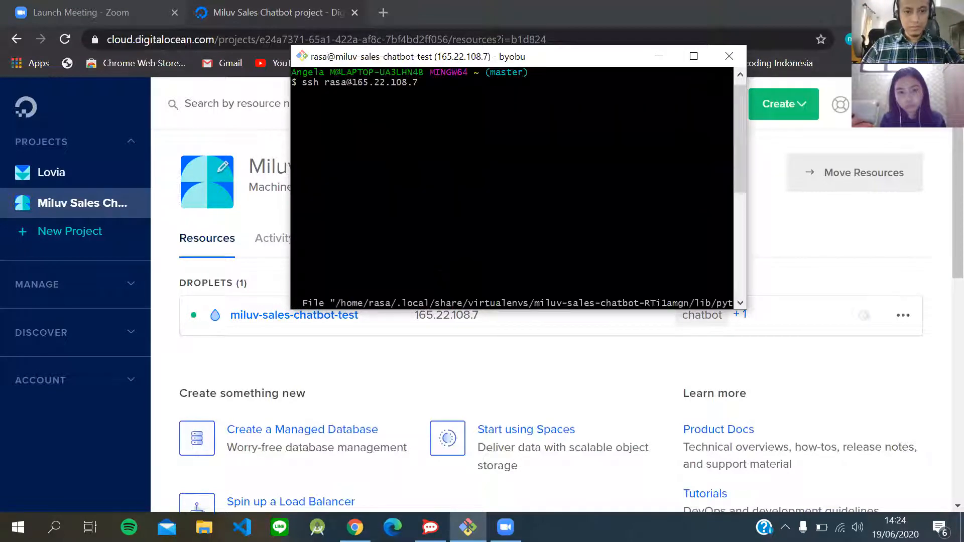
pyautogui.scroll(-10, 438, 274)
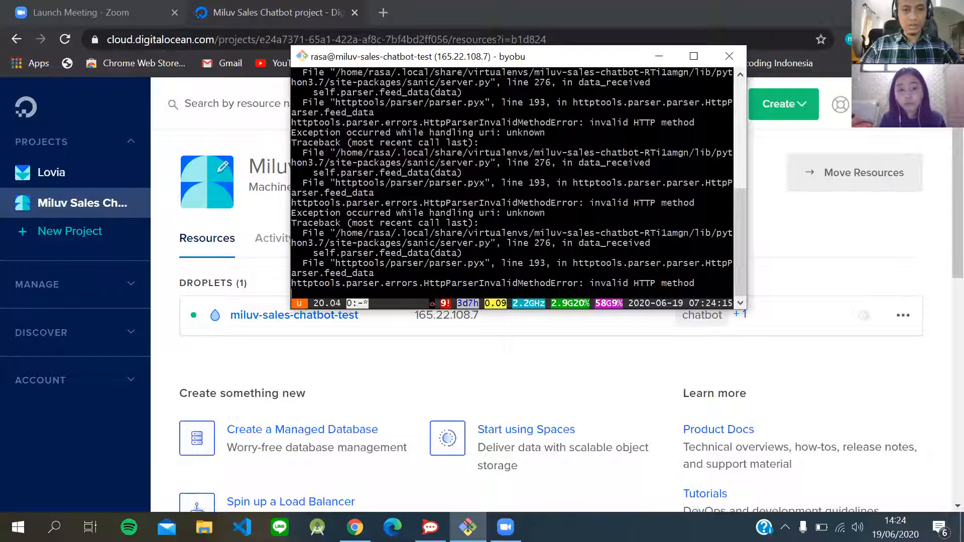
# - Stop the running Rasa server process and restart it with the rasa run command
pyautogui.hotkey('ctrl', 'c')
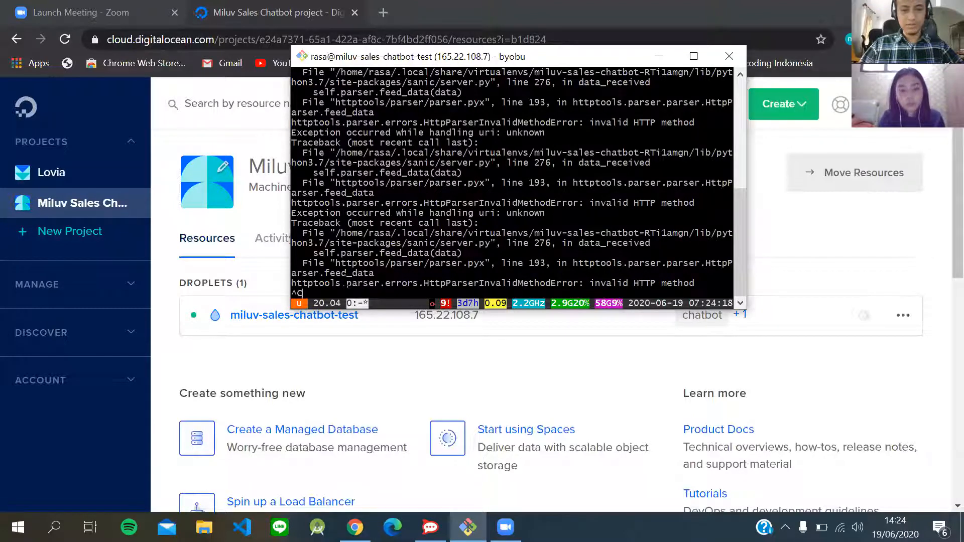
pyautogui.press('Return')
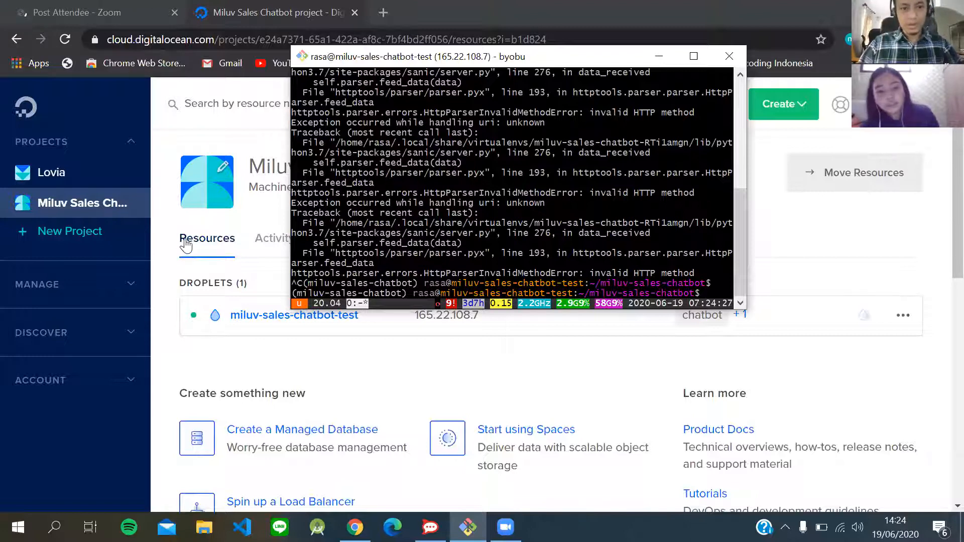
pyautogui.press('Up')
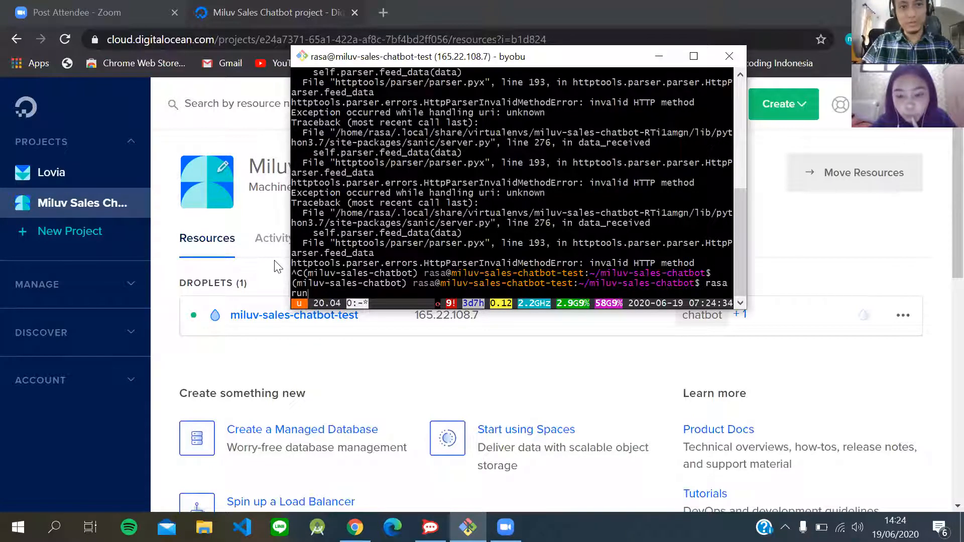
pyautogui.press('Return')
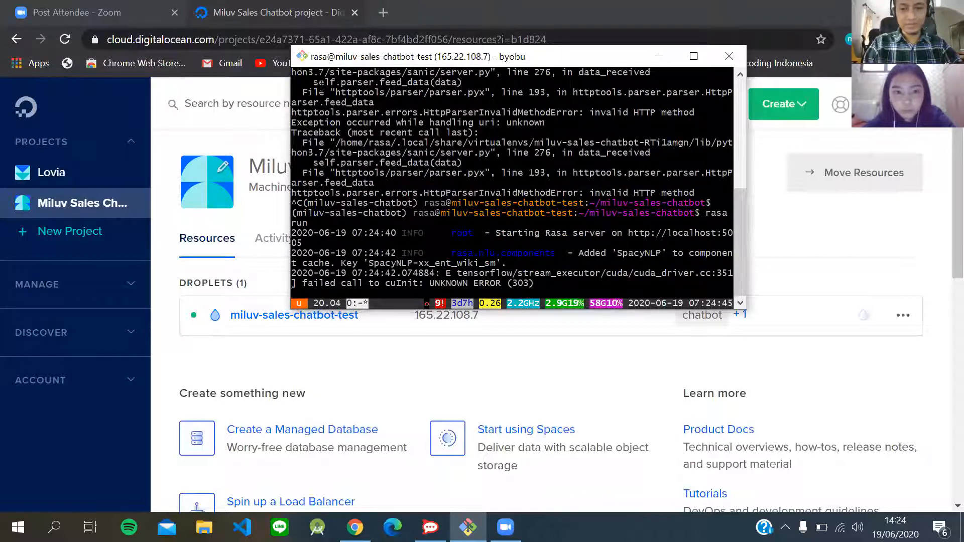
# - Maximize the terminal window and check the Rasa server's latest startup status line
pyautogui.moveTo(627, 57); pyautogui.dragTo(643, 103)
pyautogui.click(707, 106)
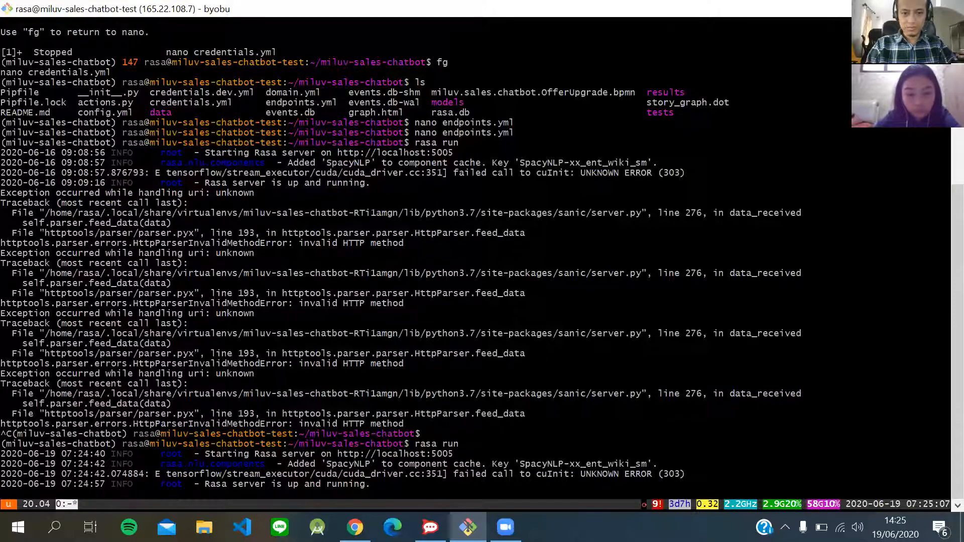
pyautogui.press('Return')
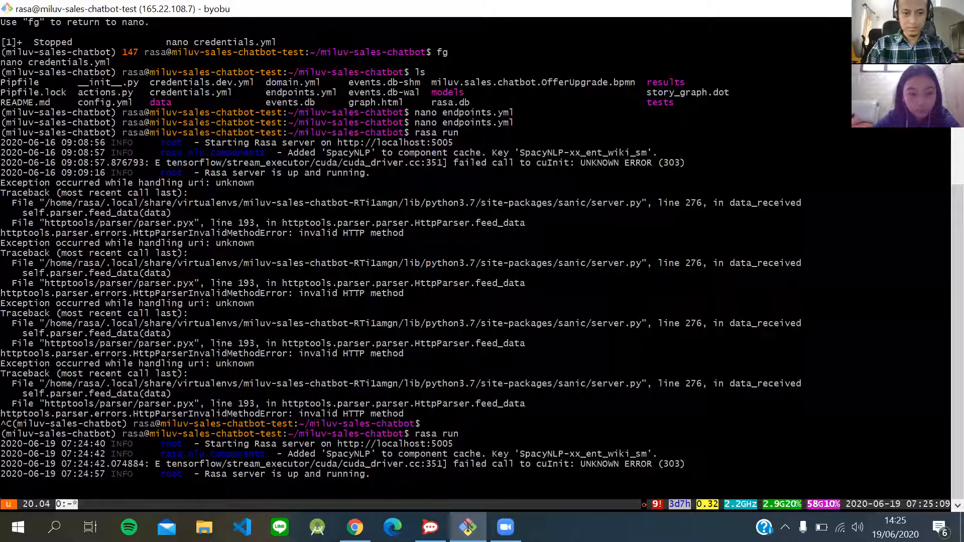
pyautogui.moveTo(205, 474); pyautogui.dragTo(370, 474)
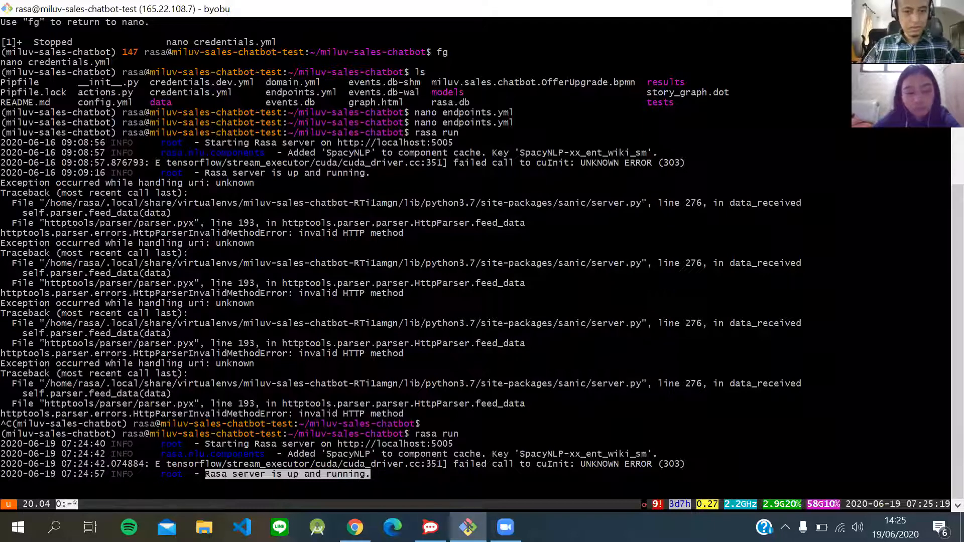
pyautogui.moveTo(355, 527)
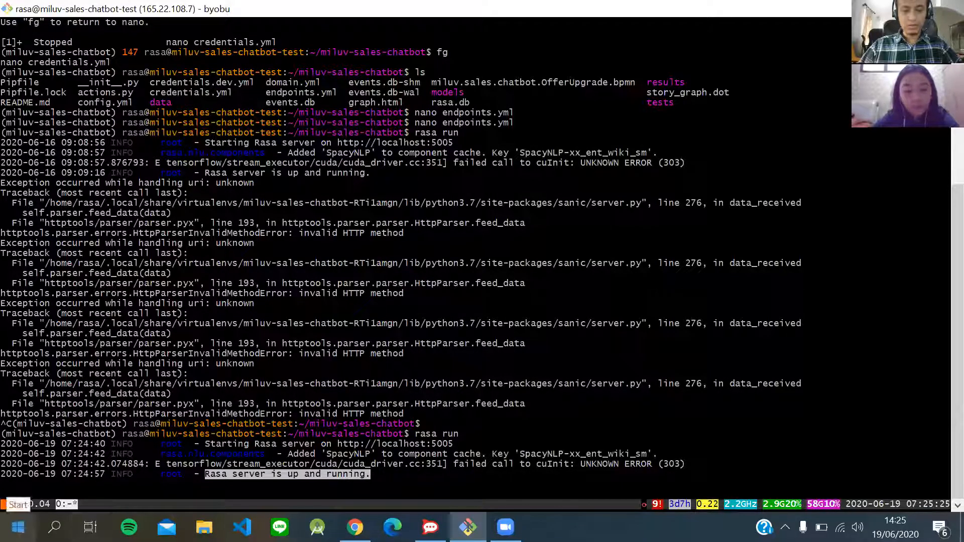
pyautogui.click(18, 527)
pyautogui.write('postm')
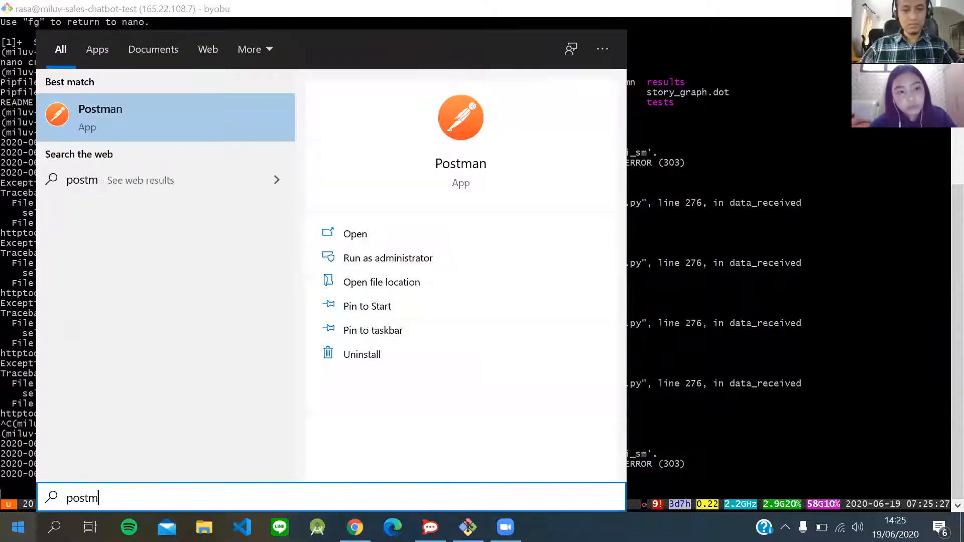
pyautogui.press('Return')
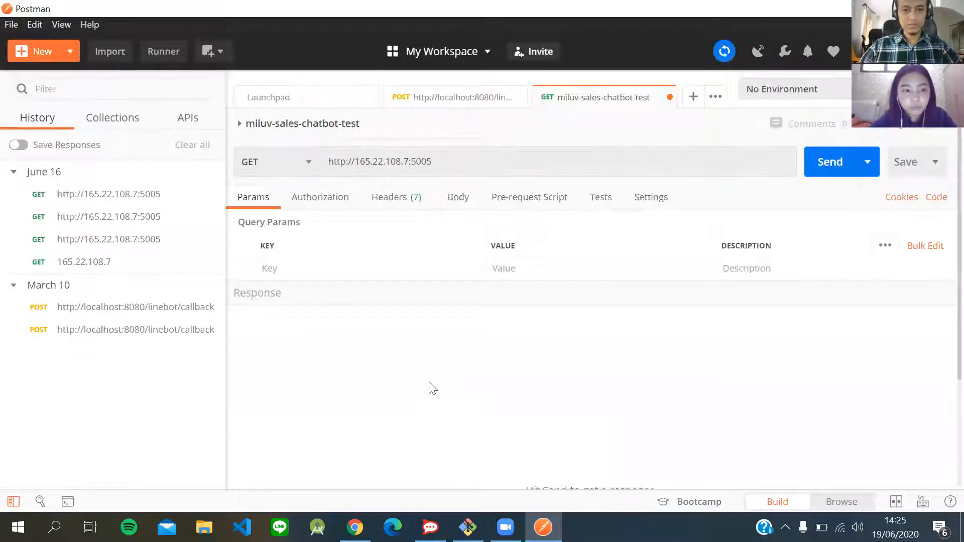
pyautogui.click(154, 195)
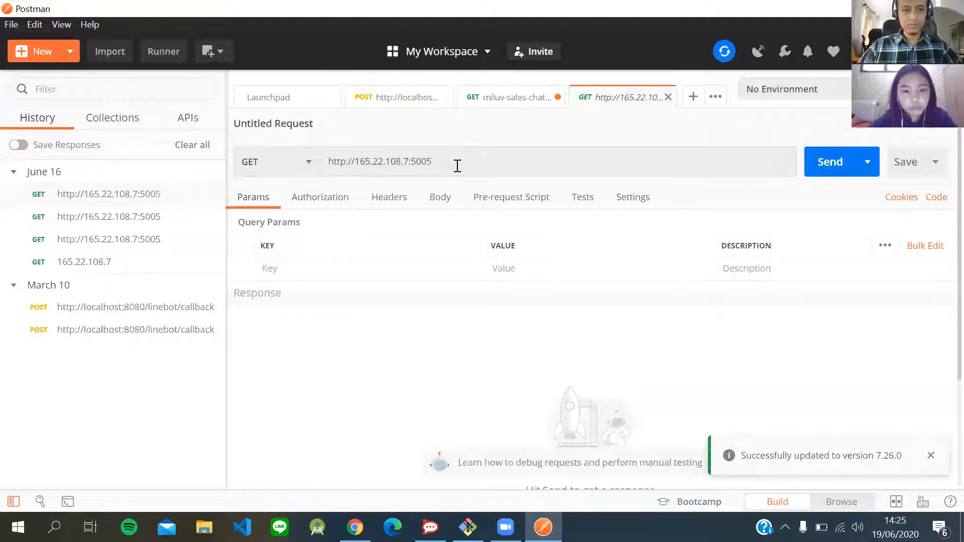
pyautogui.moveTo(456, 163); pyautogui.dragTo(236, 157)
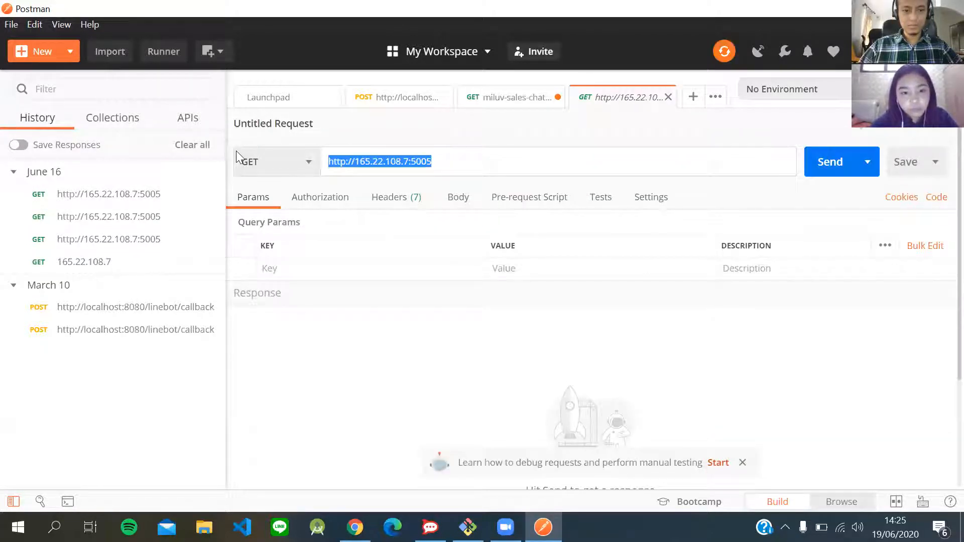
pyautogui.click(447, 164)
pyautogui.hotkey('ctrl', 'v')
pyautogui.hotkey('ctrl', 'z')
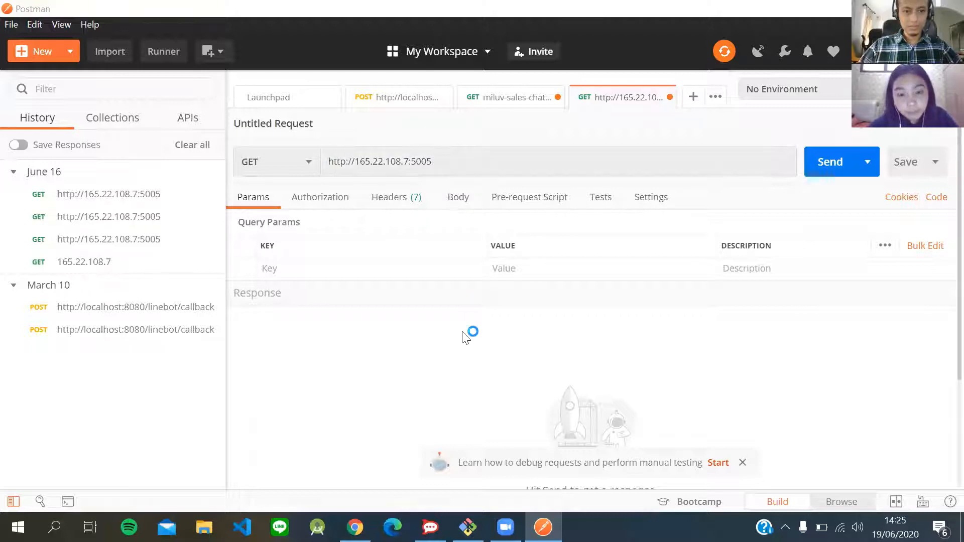
pyautogui.hotkey('alt', 'Tab')
pyautogui.hotkey('alt', 'Tab')
pyautogui.hotkey('alt', 'Tab')
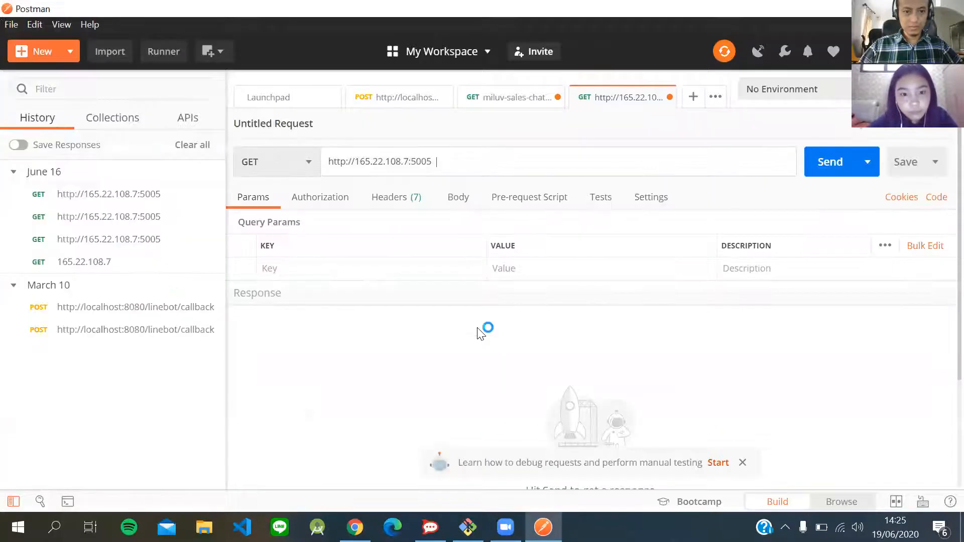
pyautogui.hotkey('alt', 'Tab')
pyautogui.hotkey('alt', 'Tab')
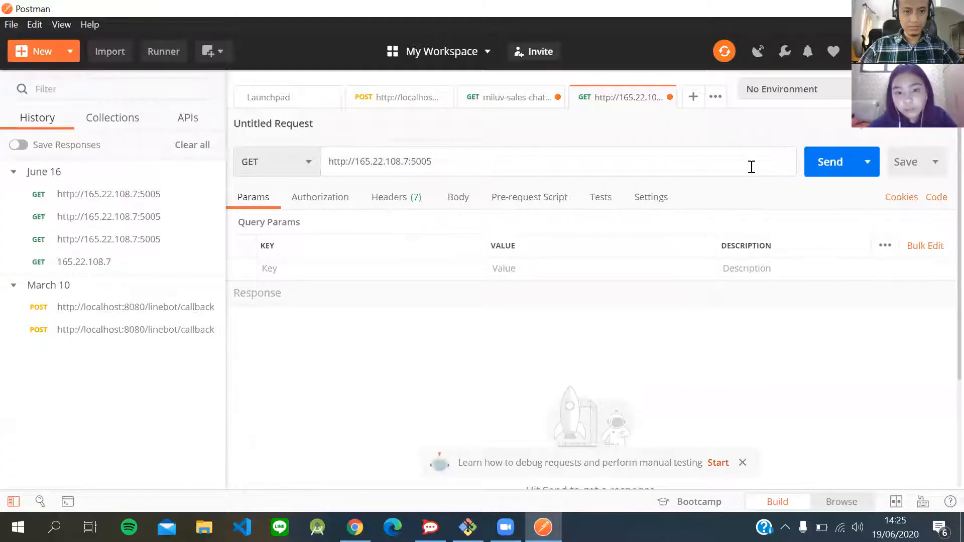
pyautogui.click(831, 168)
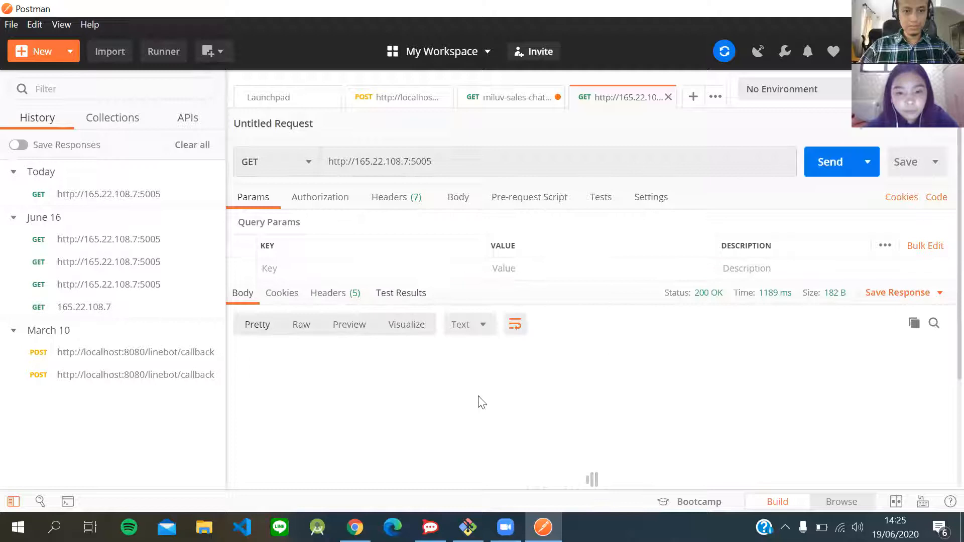
pyautogui.scroll(-3, 474, 413)
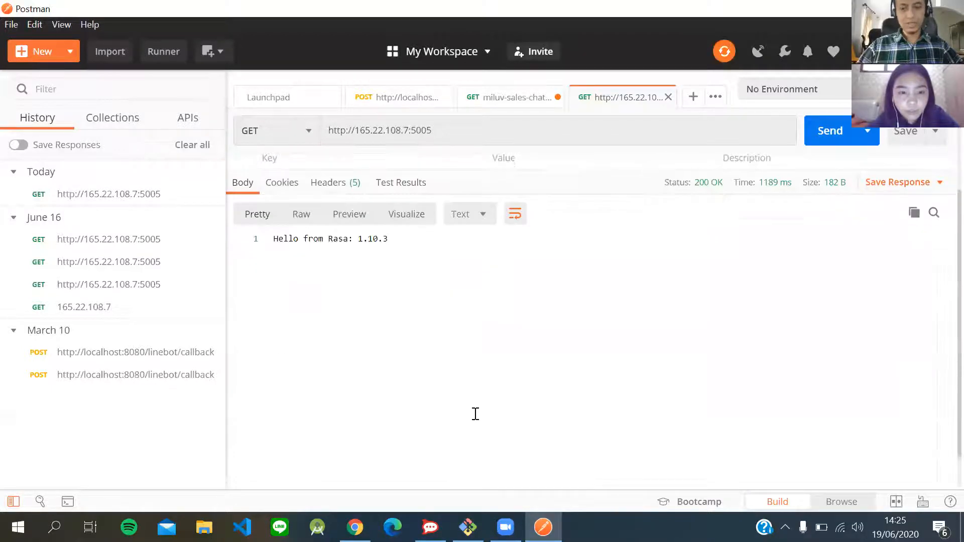
pyautogui.scroll(3, 473, 414)
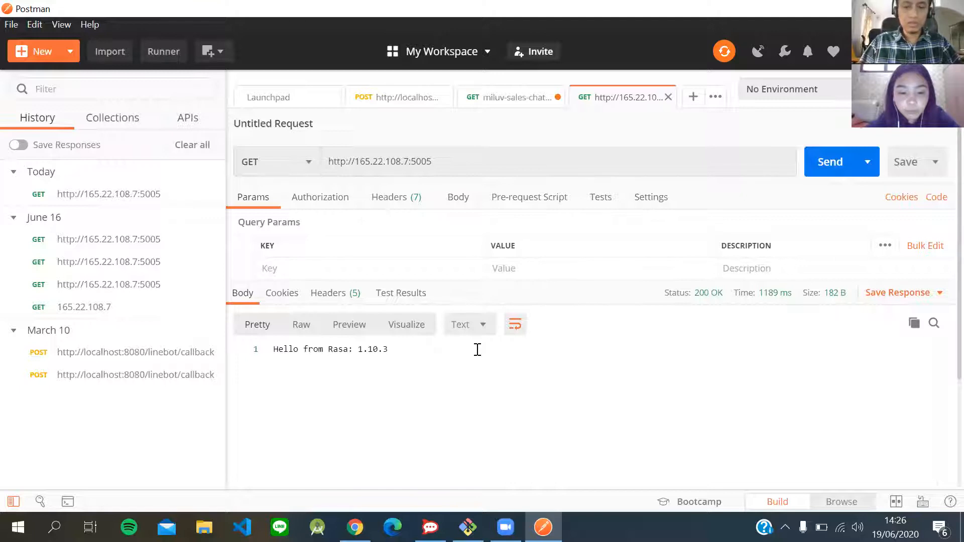
# - Switch to Chrome, review the certificate generation section of DigitalOcean's SSL termination guide, and go back to the previous page
pyautogui.click(506, 527)
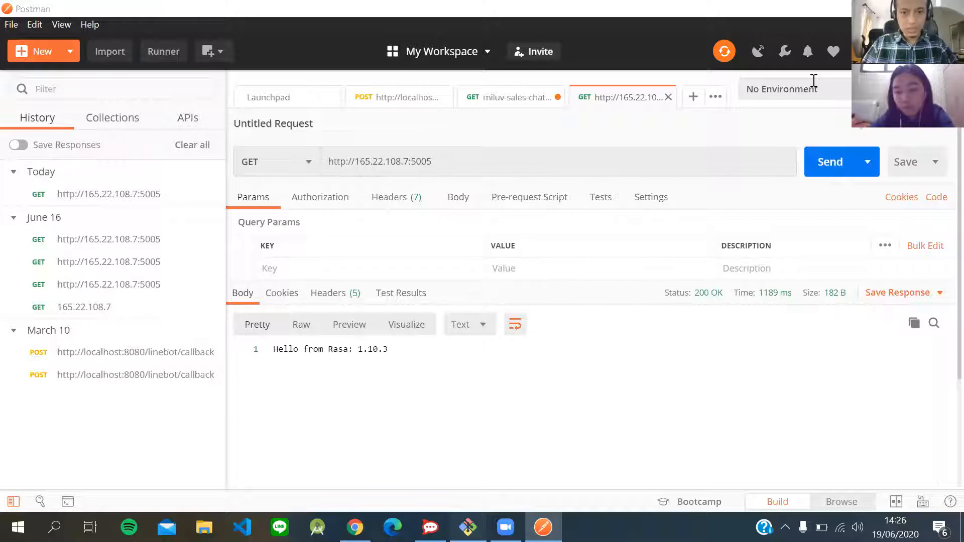
pyautogui.hotkey('alt', 'Tab')
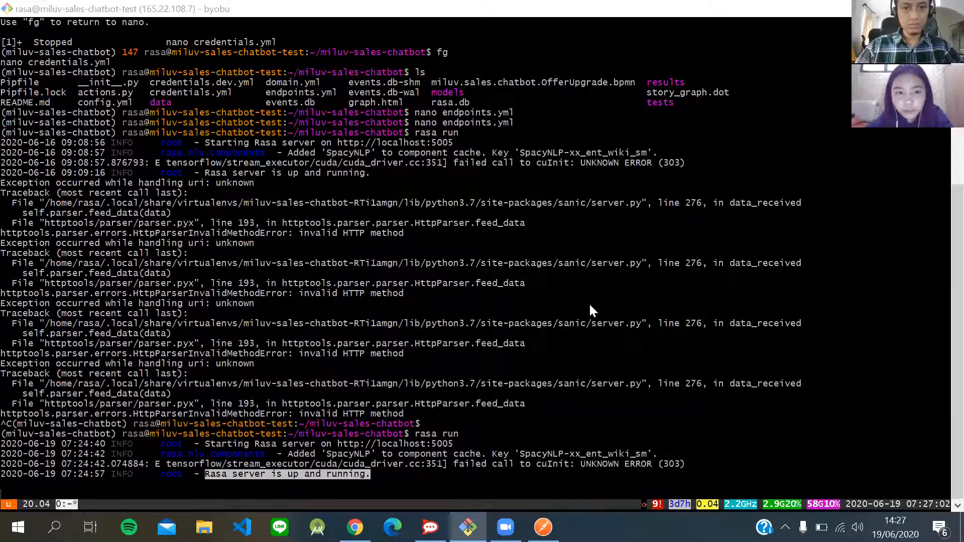
pyautogui.hotkey('alt', 'Tab')
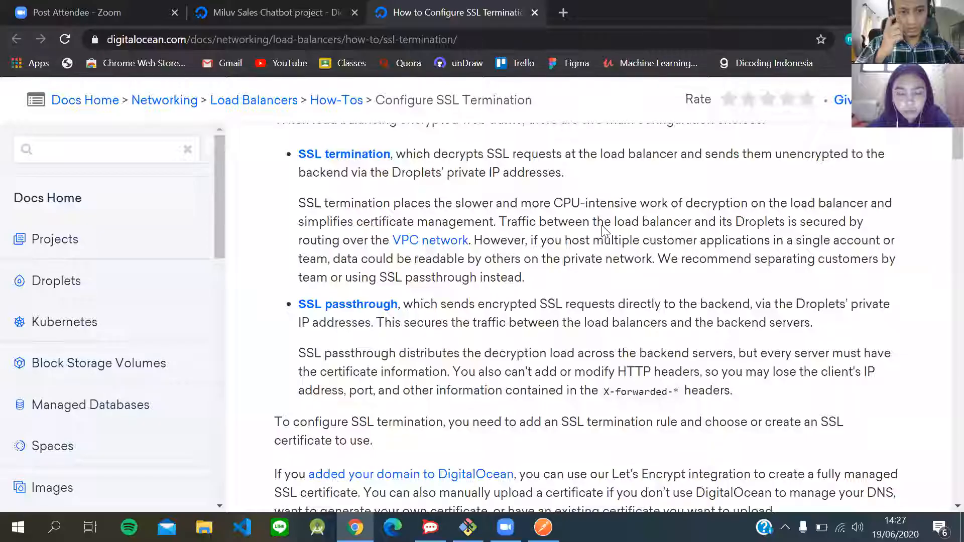
pyautogui.scroll(-10, 603, 229)
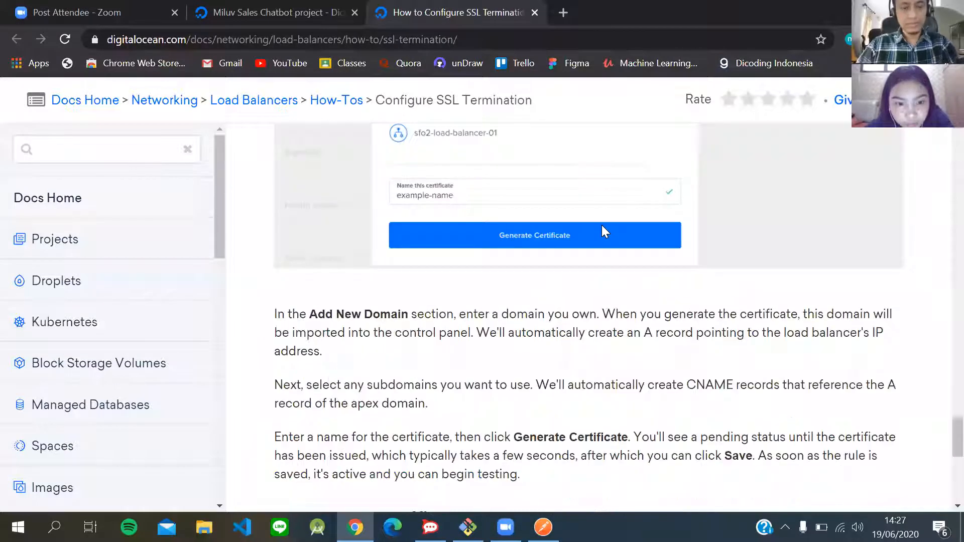
pyautogui.scroll(3, 603, 226)
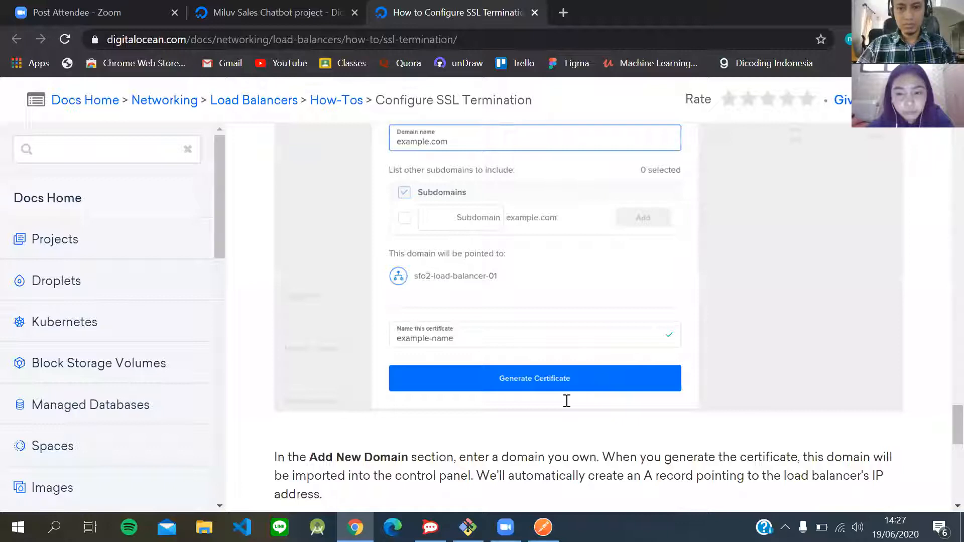
pyautogui.click(16, 40)
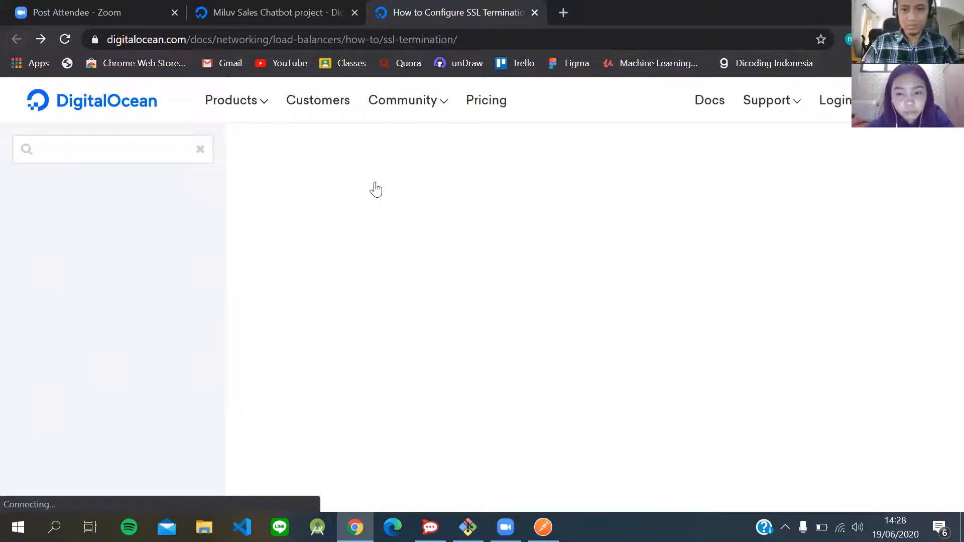
# - Read the Add the SSL Termination Rule section of DigitalOcean's SSL termination guide, glancing at the control panel tab
pyautogui.scroll(-3, 467, 174)
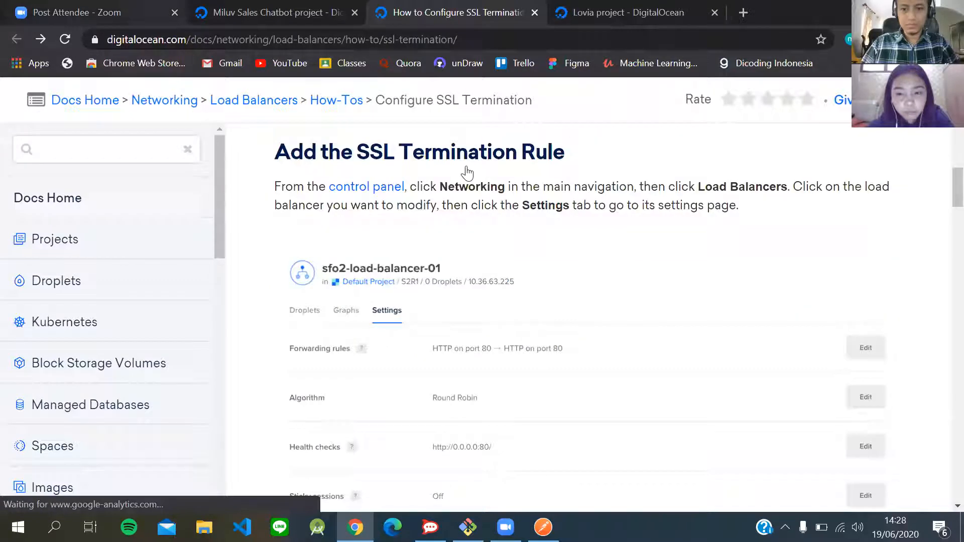
pyautogui.hotkey('ctrl', 'Tab')
pyautogui.hotkey('ctrl', 'shift', 'Tab')
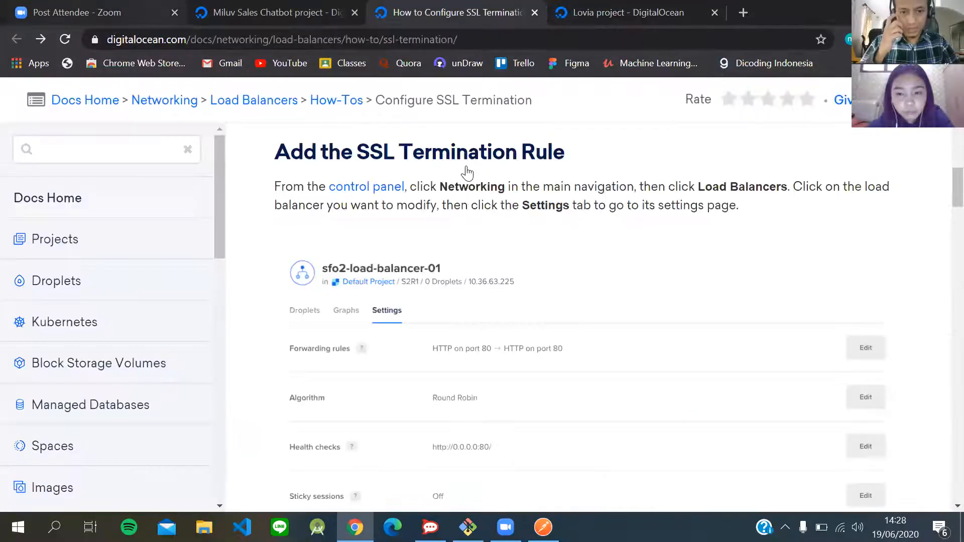
pyautogui.scroll(1, 363, 233)
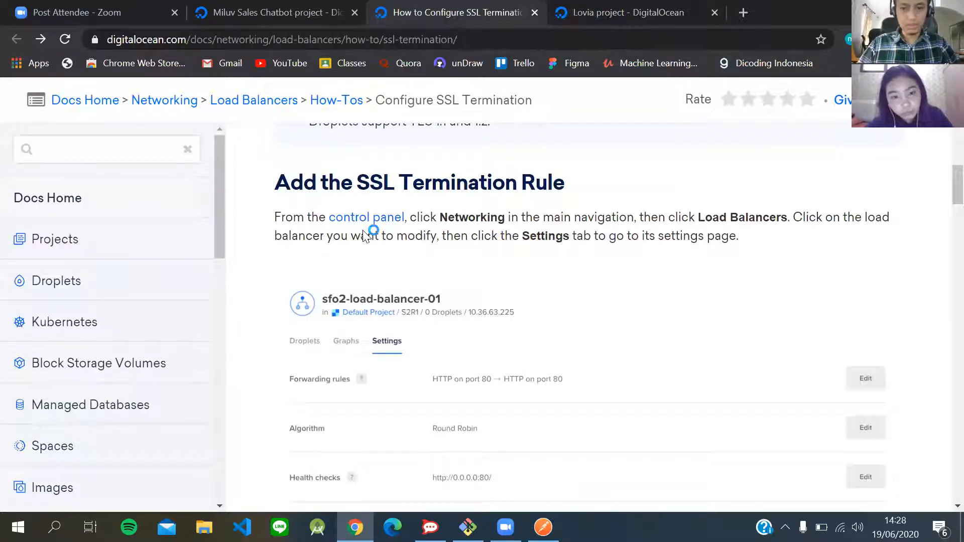
# - Go to the Miluv Sales Chatbot project, bring up the Load Balancers product page in a new tab and skim its feature overview
pyautogui.hotkey('ctrl', 'shift', 'Tab')
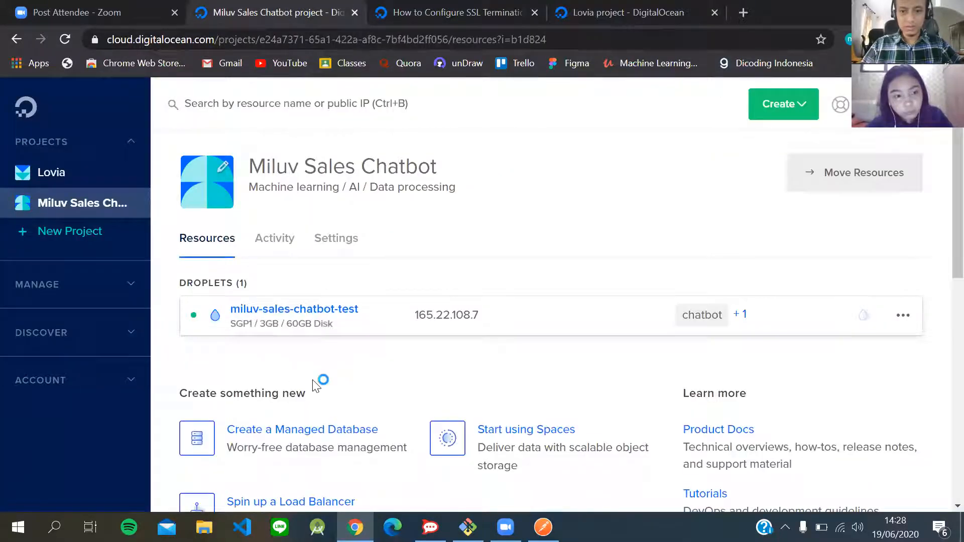
pyautogui.scroll(-3, 552, 322)
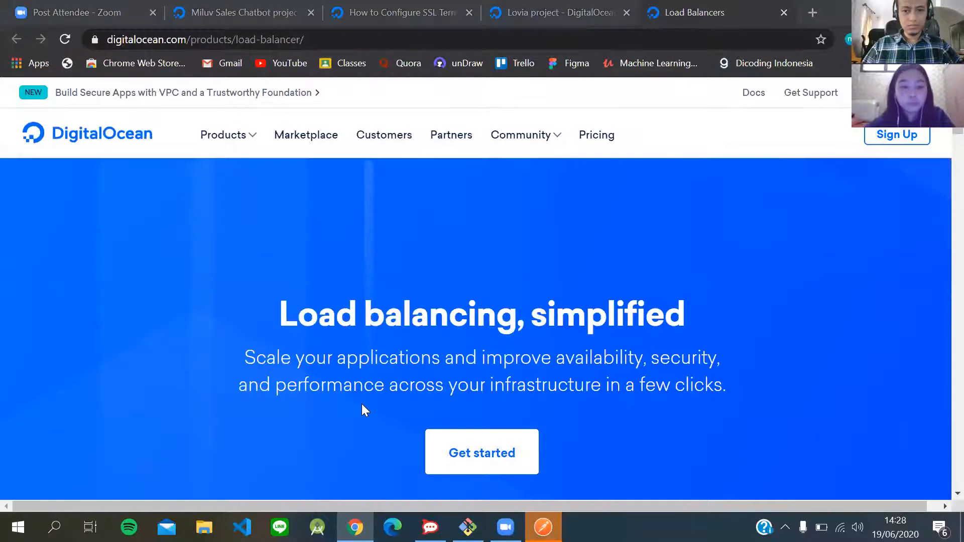
pyautogui.scroll(-5, 200, 312)
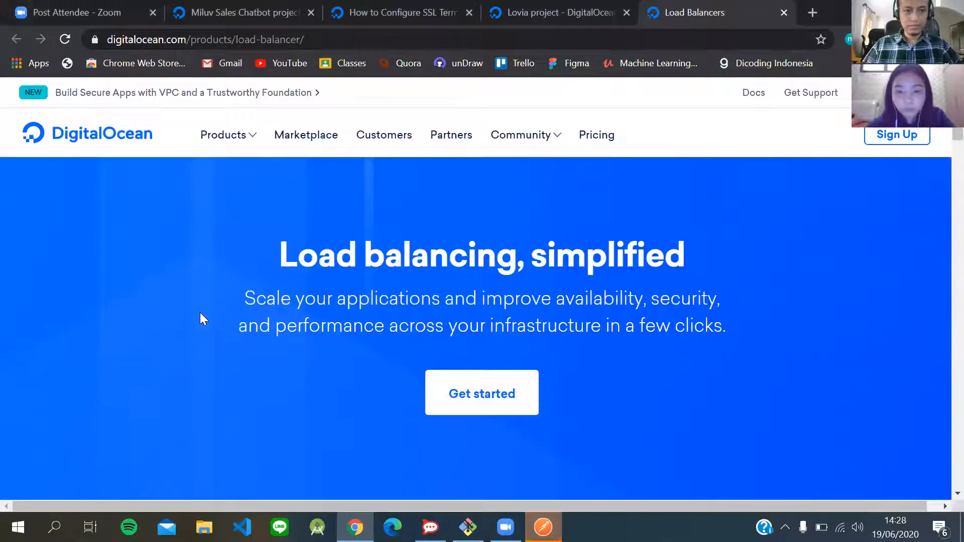
pyautogui.scroll(-4, 200, 318)
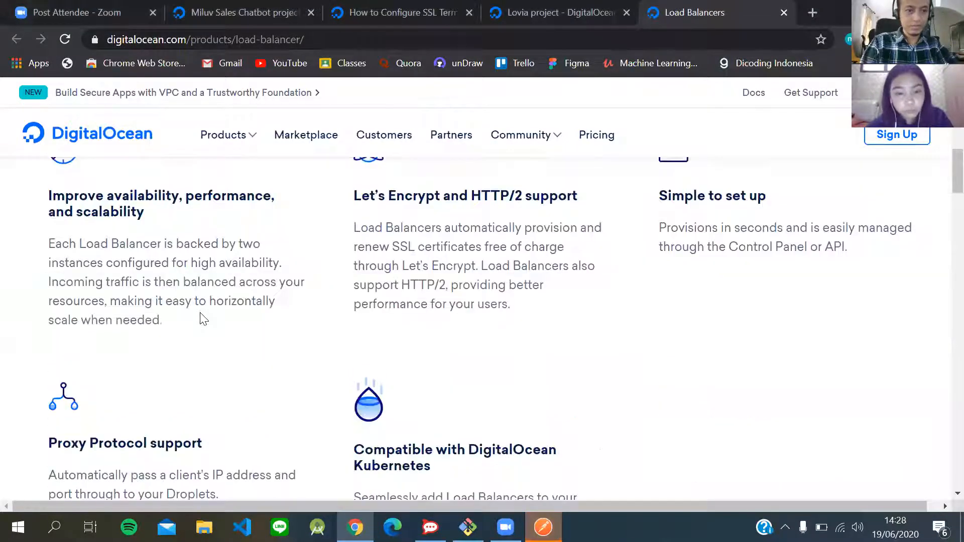
pyautogui.scroll(8, 441, 312)
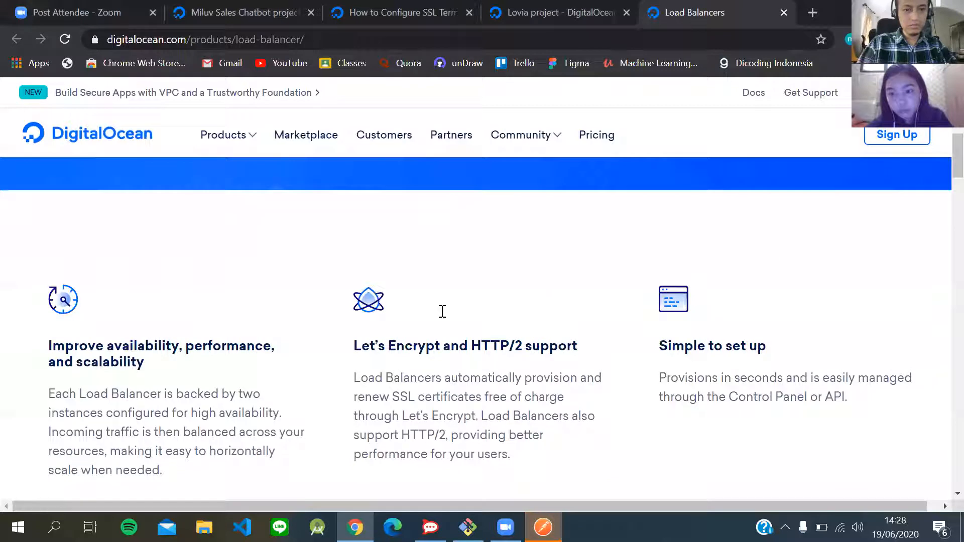
pyautogui.scroll(2, 504, 346)
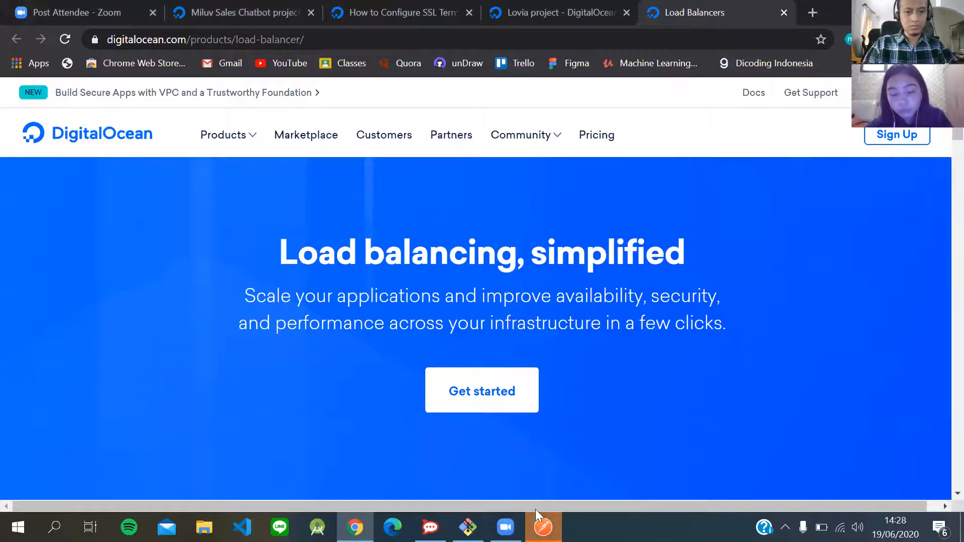
# - Return to the Load Balancers product page and examine its Let's Encrypt, Proxy Protocol, Kubernetes and API sections
pyautogui.hotkey('ctrl', 'Tab')
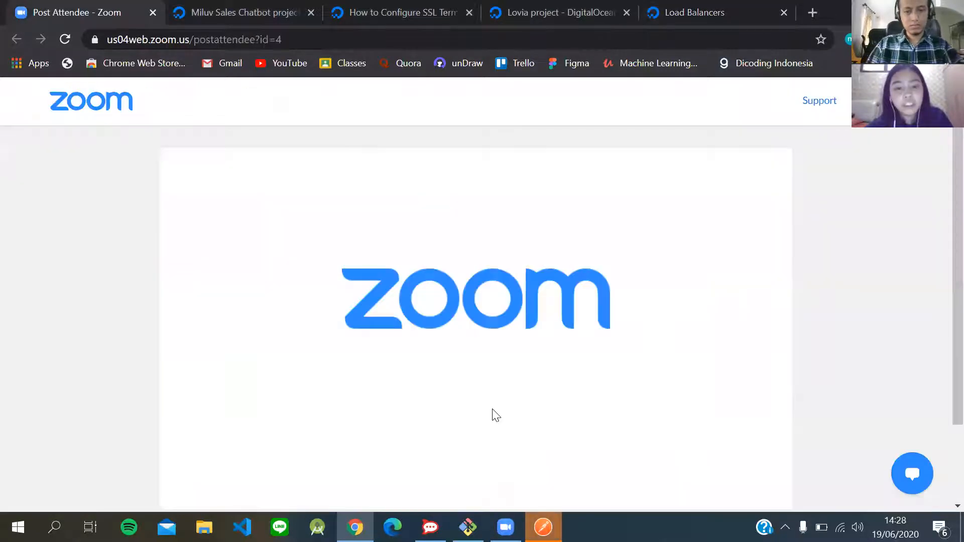
pyautogui.click(721, 9)
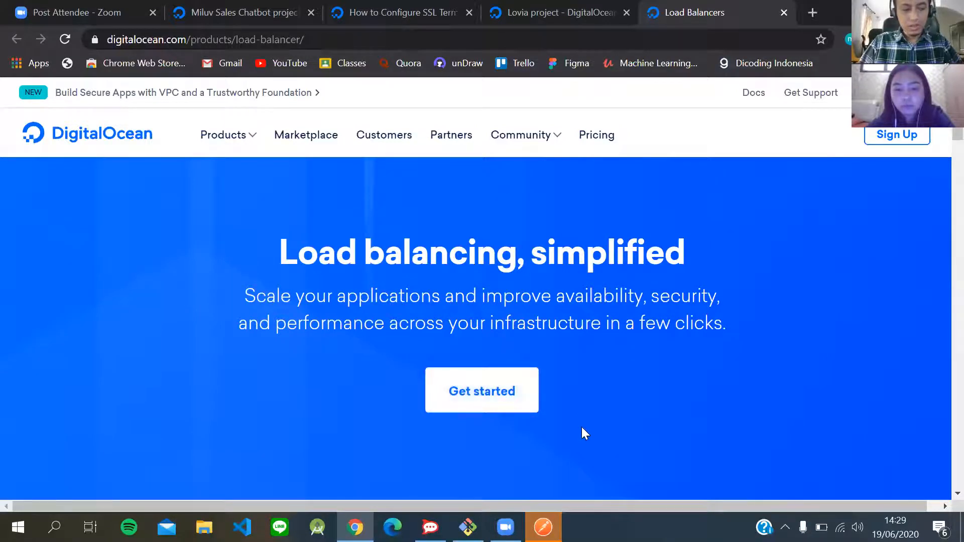
pyautogui.scroll(-5, 581, 427)
pyautogui.scroll(-10, 581, 427)
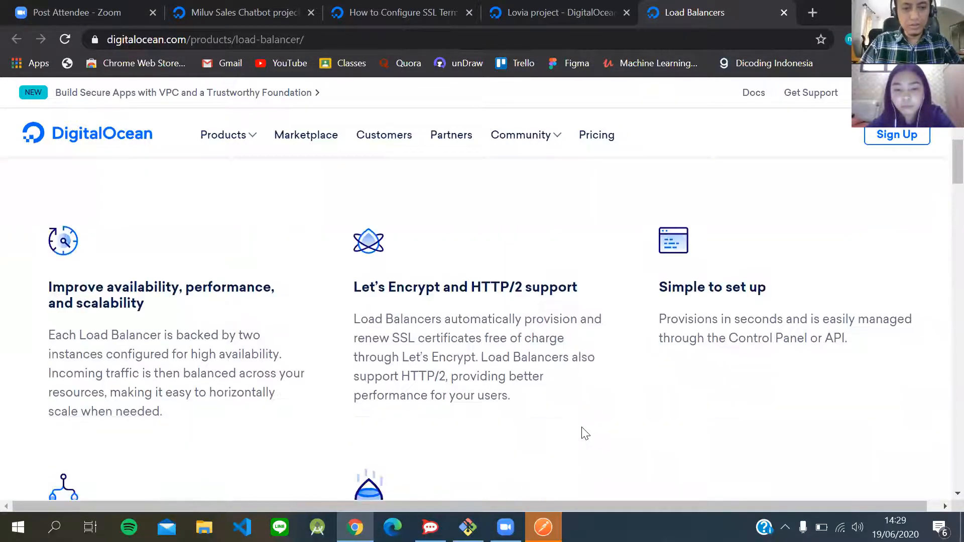
pyautogui.scroll(5, 585, 433)
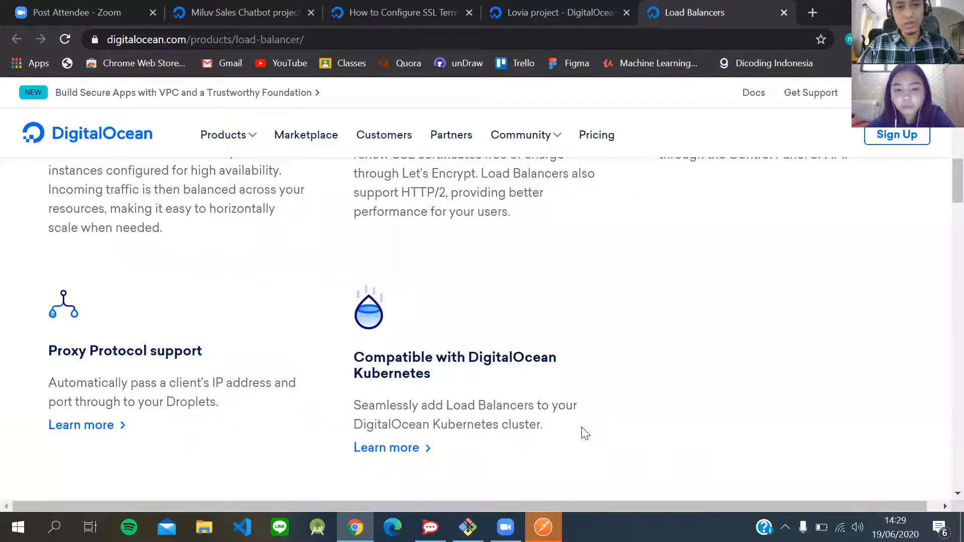
pyautogui.scroll(8, 582, 428)
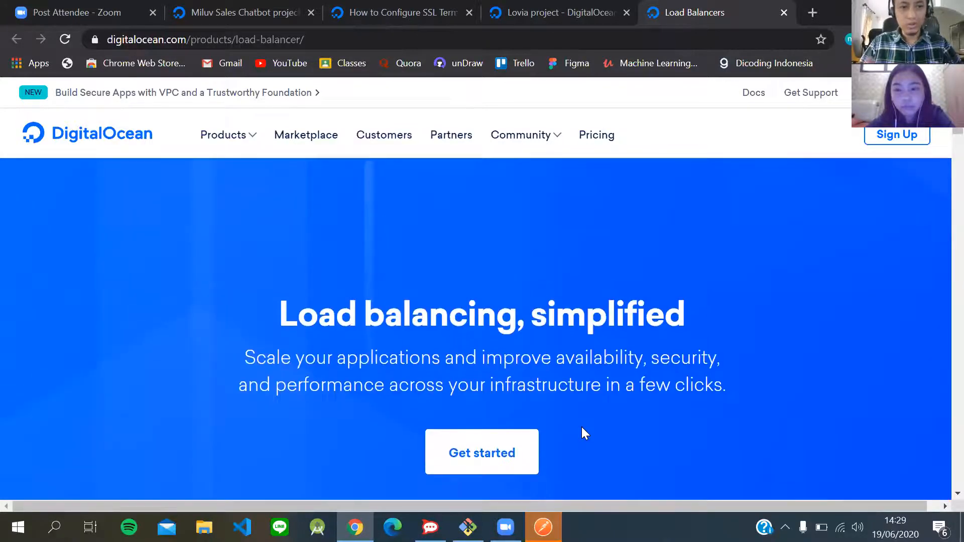
pyautogui.scroll(-5, 582, 428)
pyautogui.scroll(-15, 583, 433)
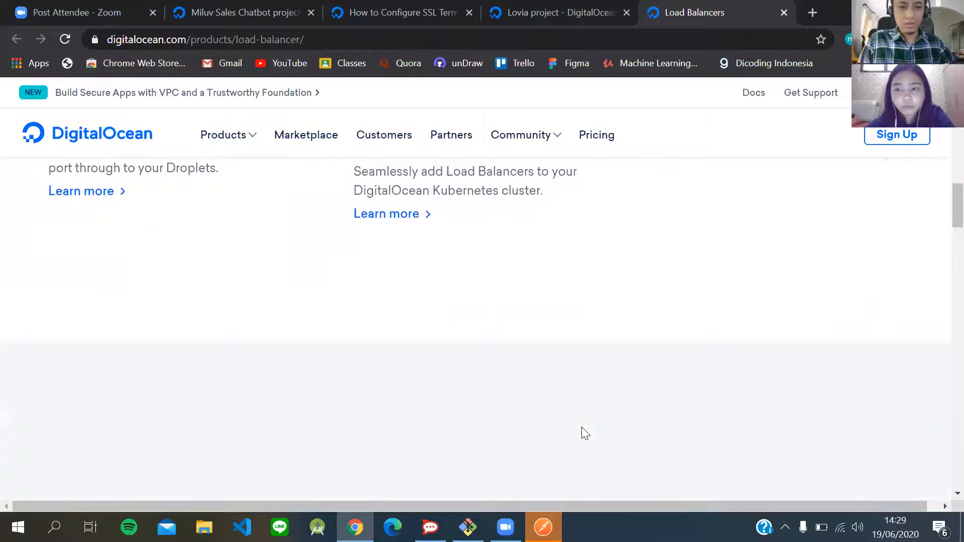
pyautogui.scroll(-6, 582, 429)
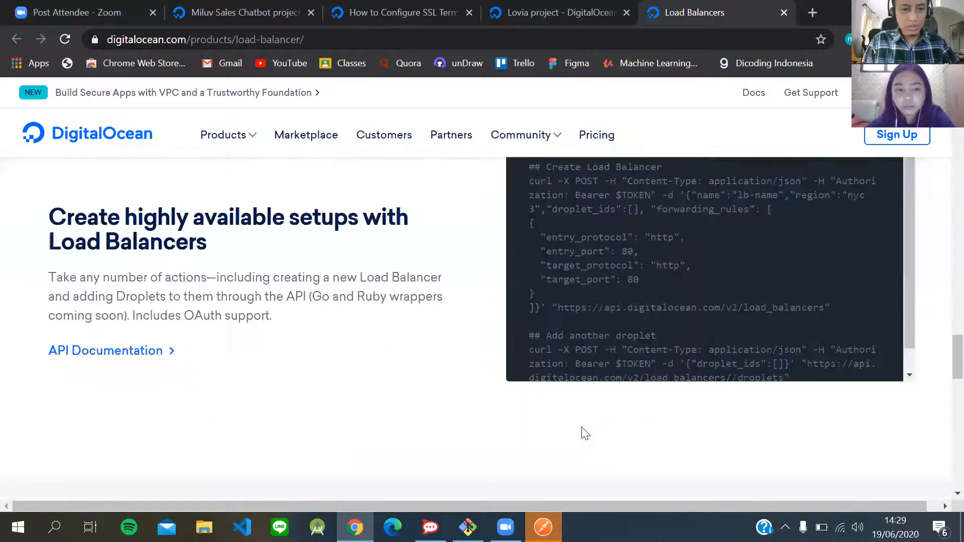
pyautogui.scroll(8, 583, 429)
pyautogui.scroll(10, 584, 433)
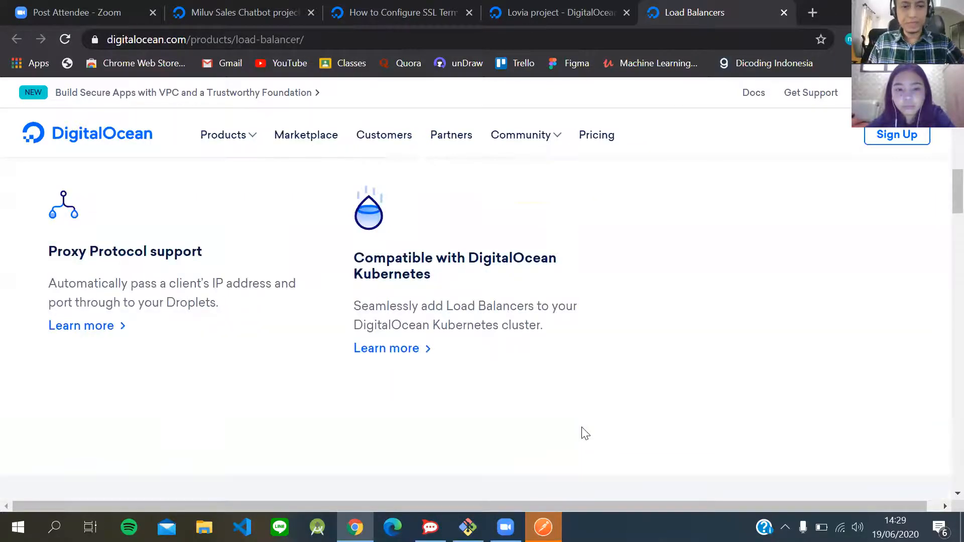
pyautogui.scroll(1, 583, 433)
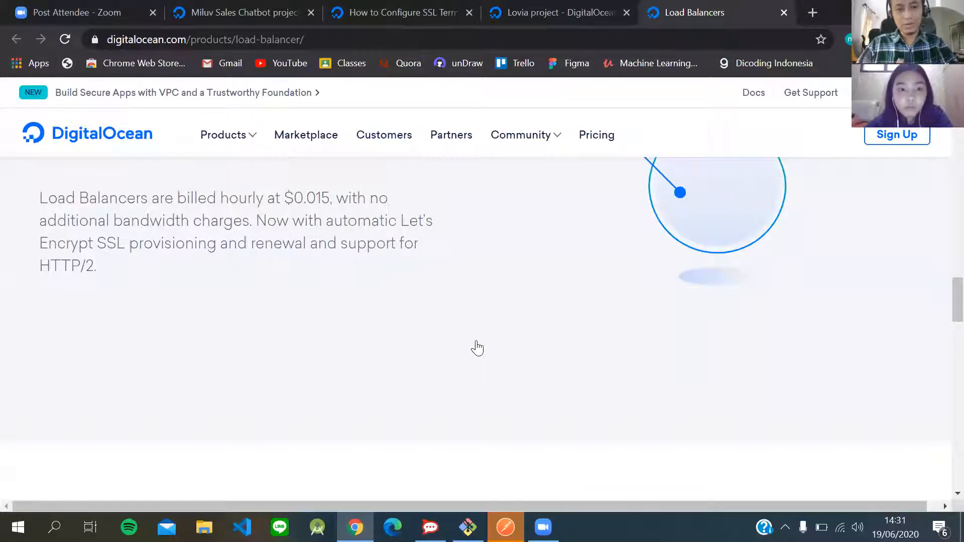
# - Check the Load Balancers page below the pricing section for tutorials, footer links and the API setup example
pyautogui.scroll(-2, 477, 348)
pyautogui.scroll(-10, 477, 346)
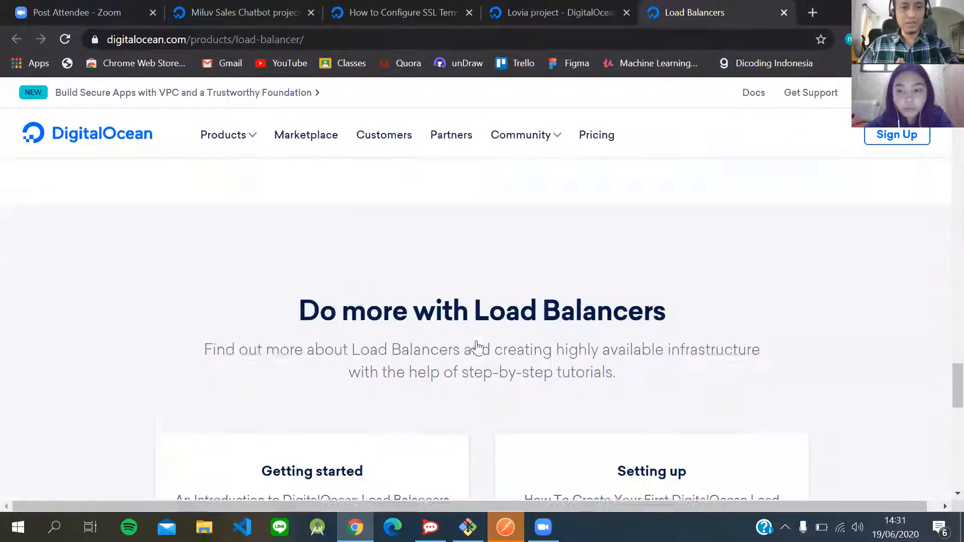
pyautogui.scroll(-9, 476, 341)
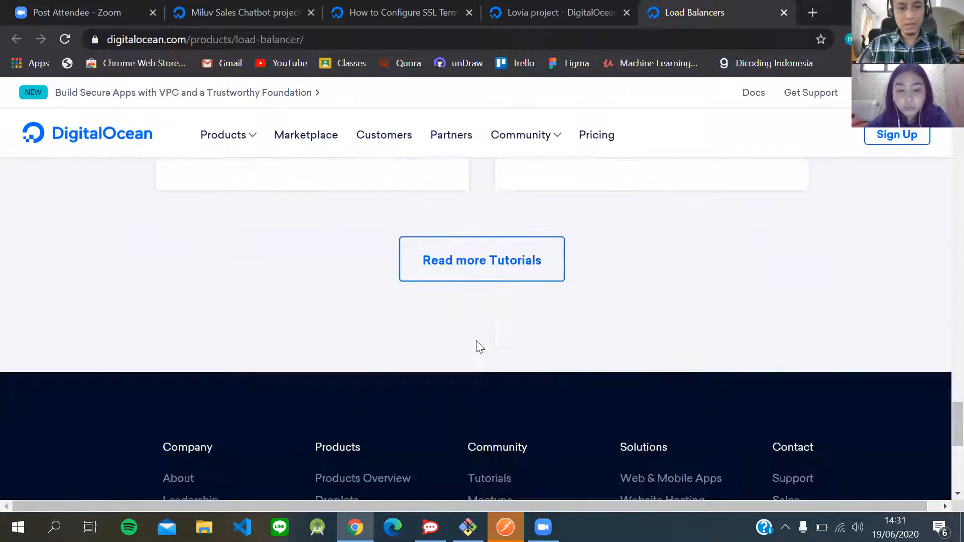
pyautogui.scroll(-3, 476, 340)
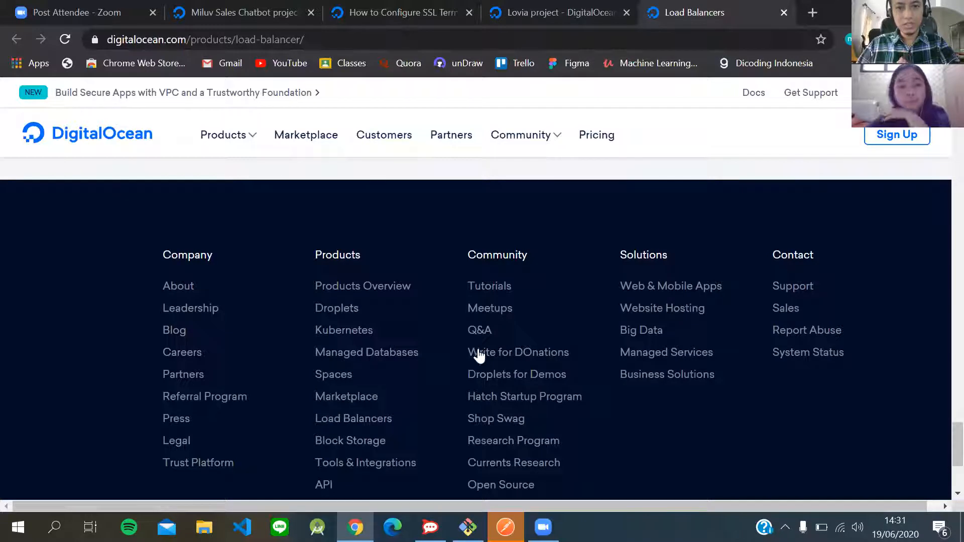
pyautogui.scroll(3, 256, 208)
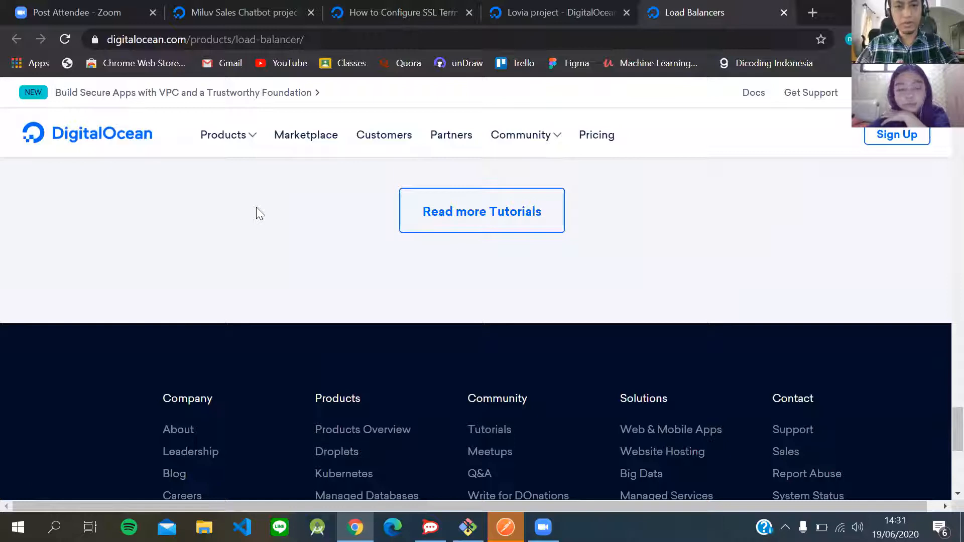
pyautogui.scroll(5, 256, 207)
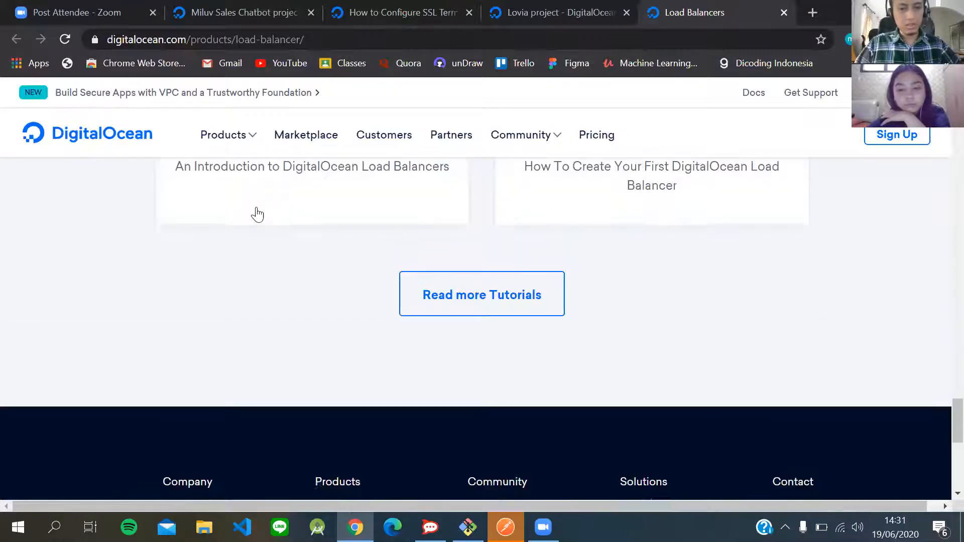
pyautogui.scroll(6, 257, 208)
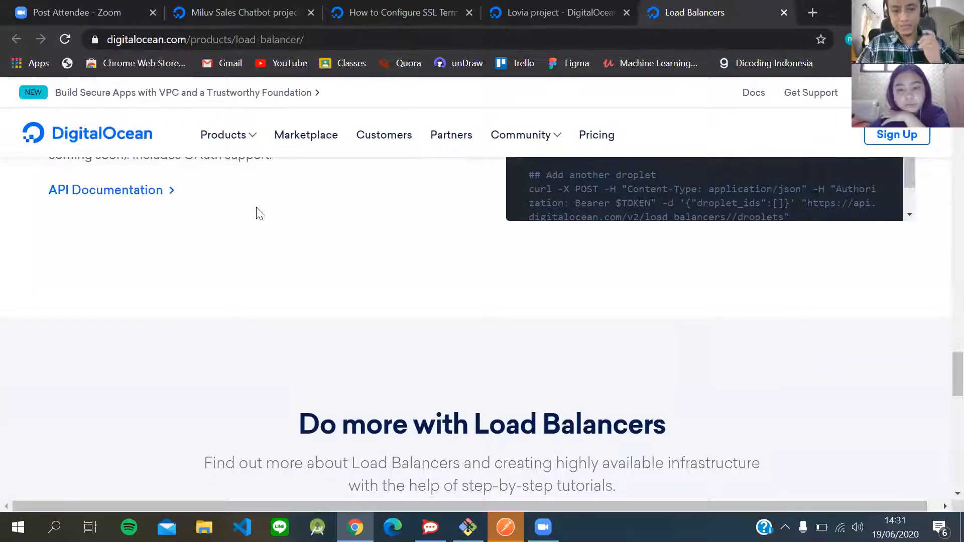
pyautogui.scroll(3, 257, 211)
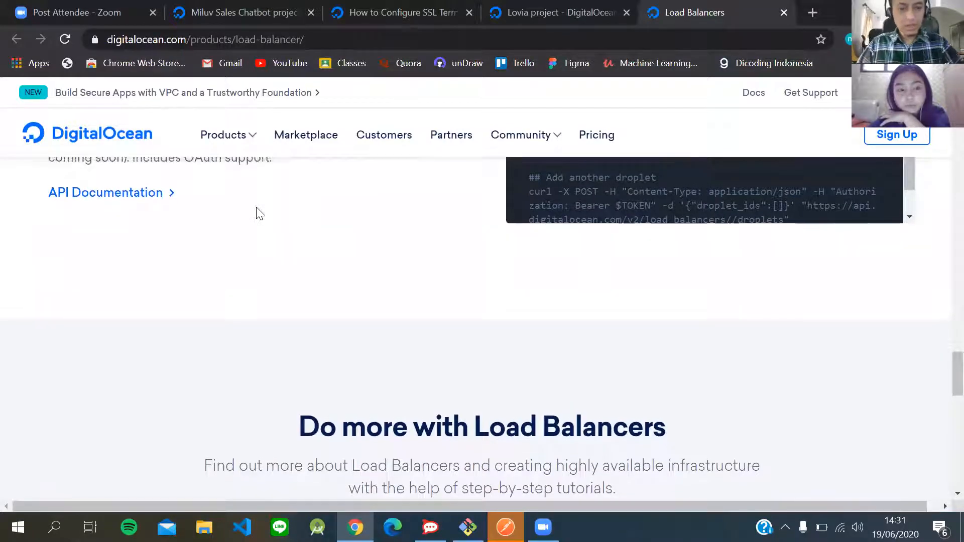
pyautogui.scroll(1, 257, 211)
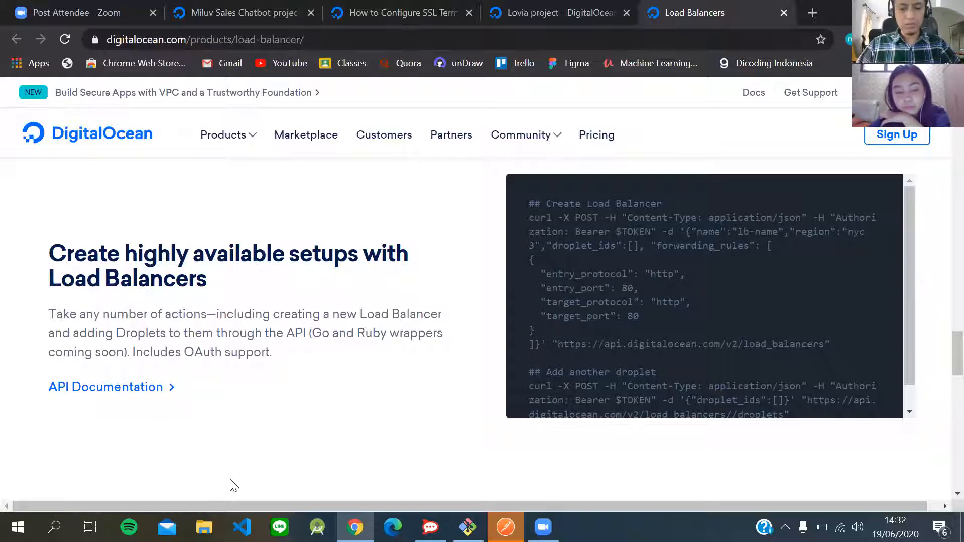
# - Review the page's tutorials and footer links again, and go back through the API, pricing and deployment sections to the feature list
pyautogui.scroll(-6, 233, 485)
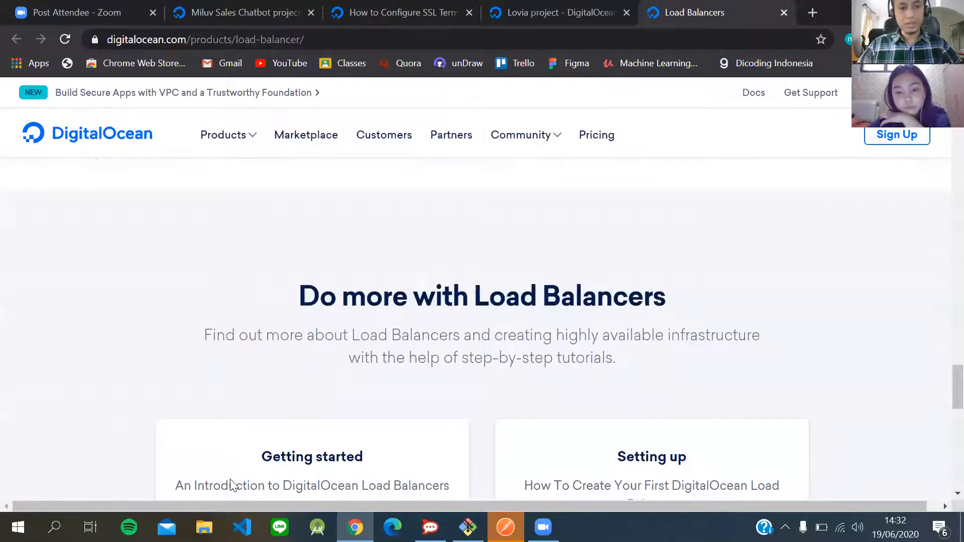
pyautogui.scroll(-3, 234, 485)
pyautogui.scroll(-10, 232, 484)
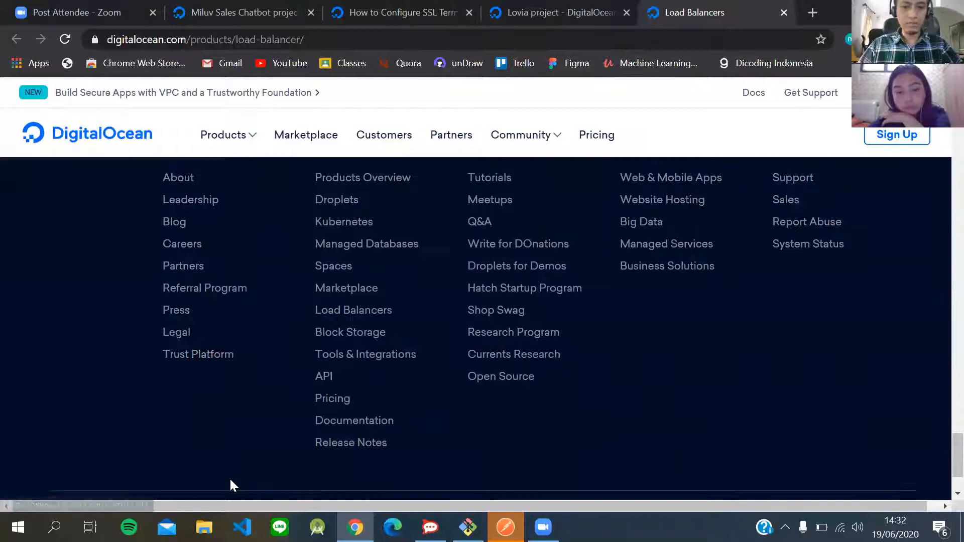
pyautogui.scroll(1, 231, 482)
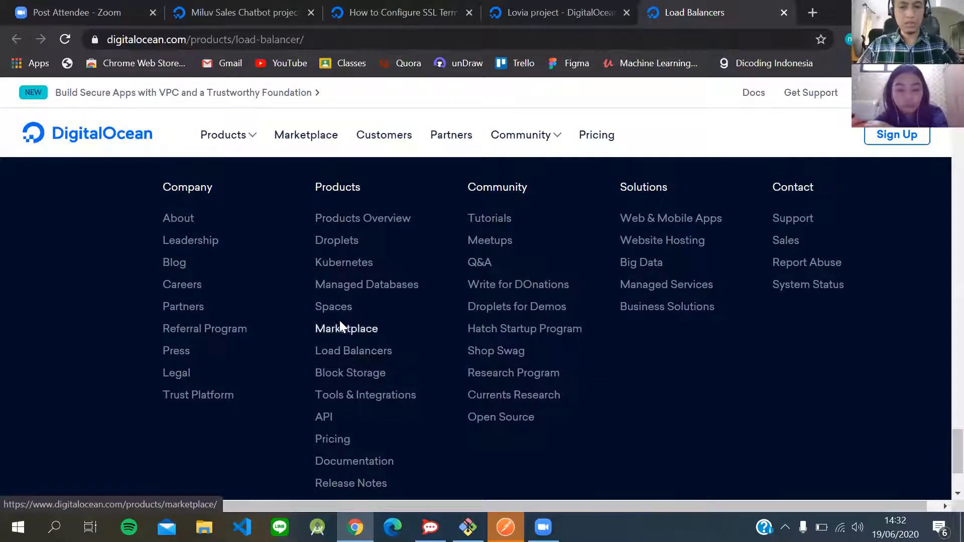
pyautogui.scroll(6, 280, 415)
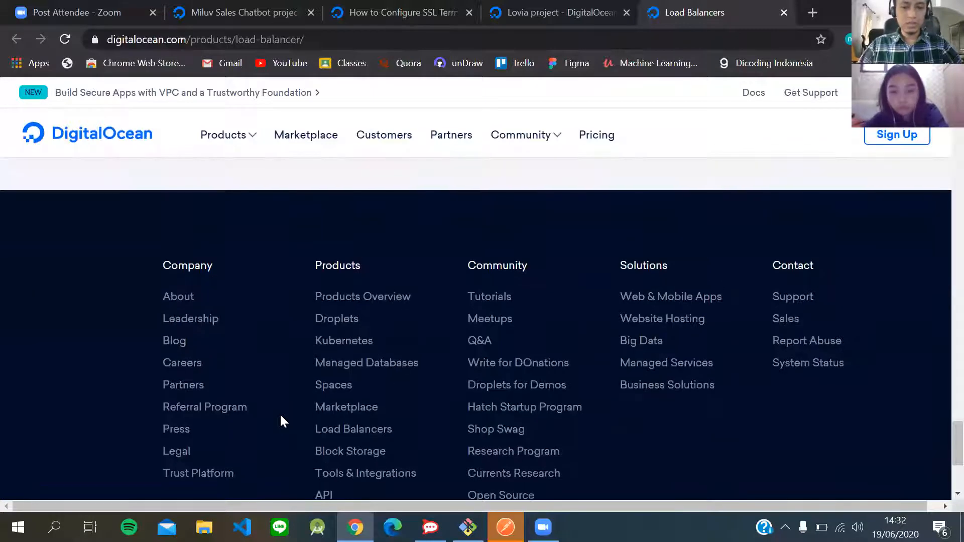
pyautogui.scroll(12, 280, 414)
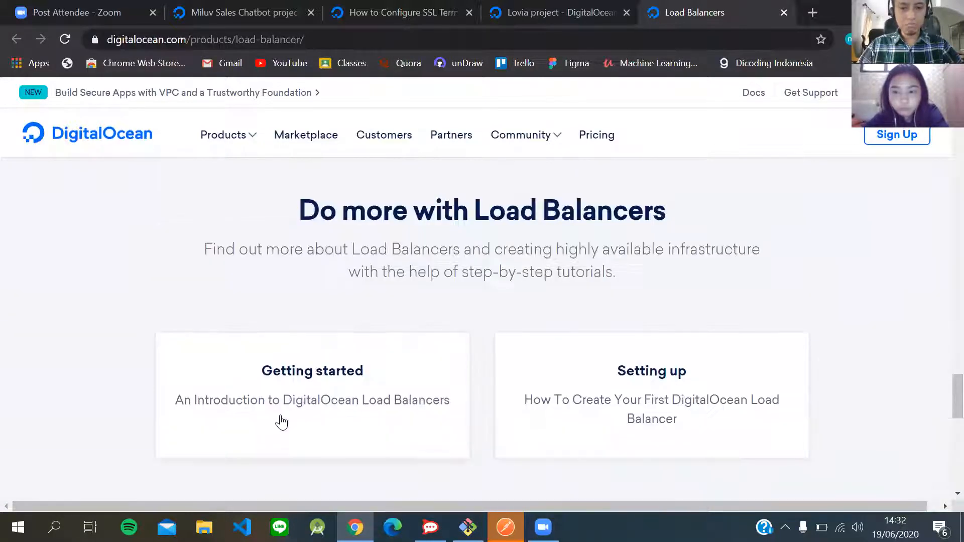
pyautogui.scroll(10, 281, 422)
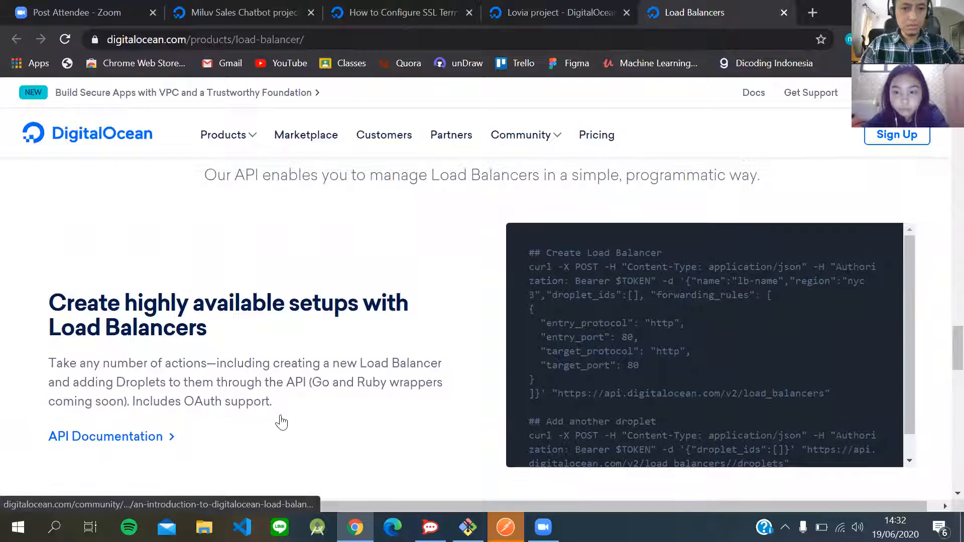
pyautogui.scroll(4, 281, 422)
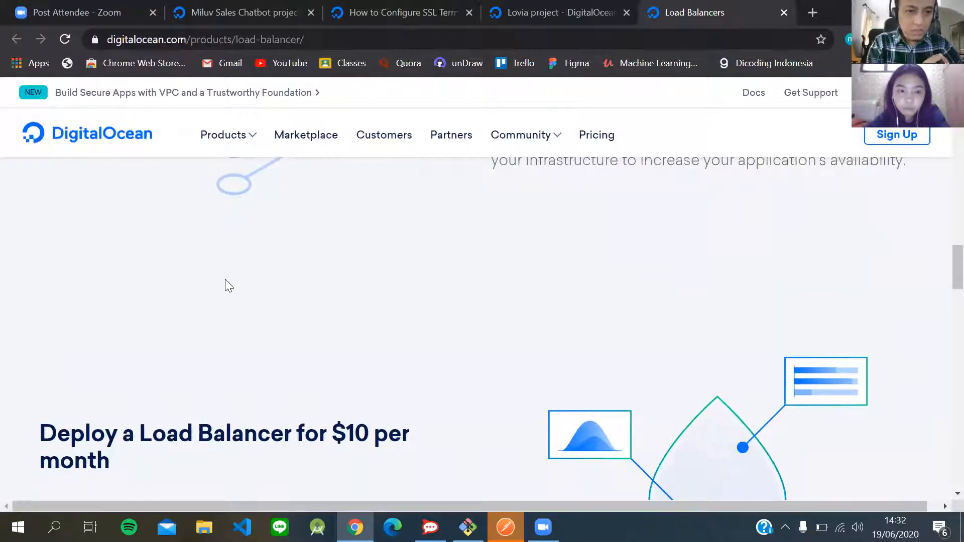
pyautogui.scroll(8, 201, 190)
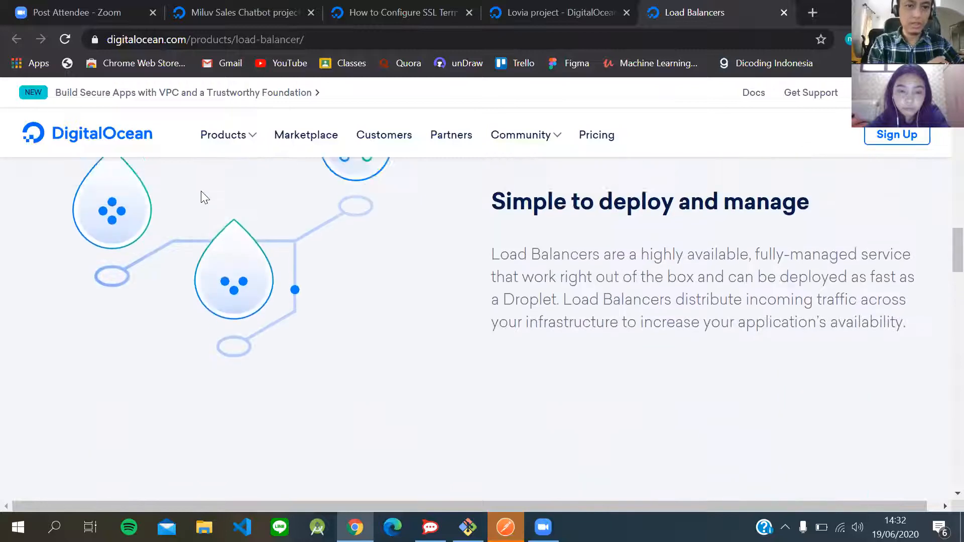
pyautogui.scroll(10, 201, 192)
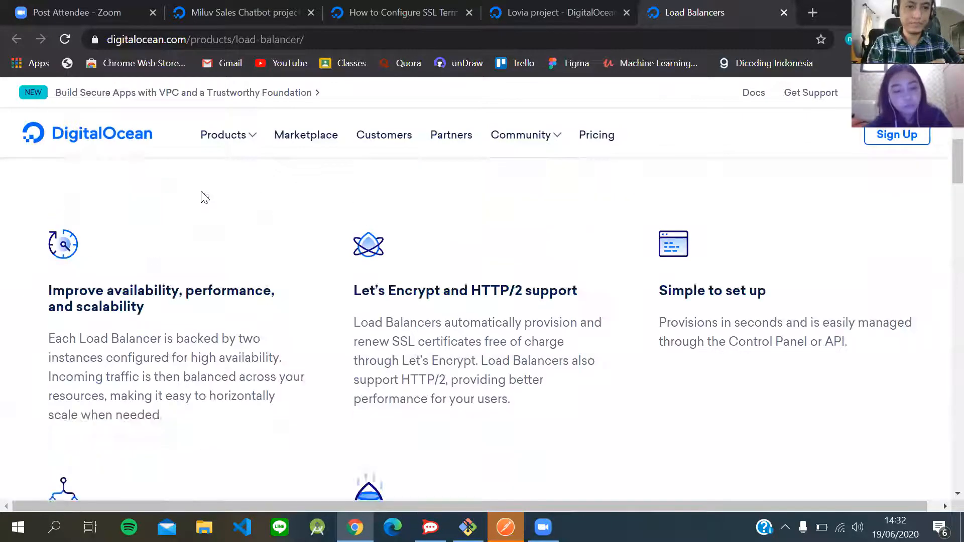
# - Return to the SSL termination guide and examine its TLS note, termination rule section, forwarding rule instructions and introduction
pyautogui.scroll(5, 204, 196)
pyautogui.hotkey('ctrl', 'shift', 'Tab')
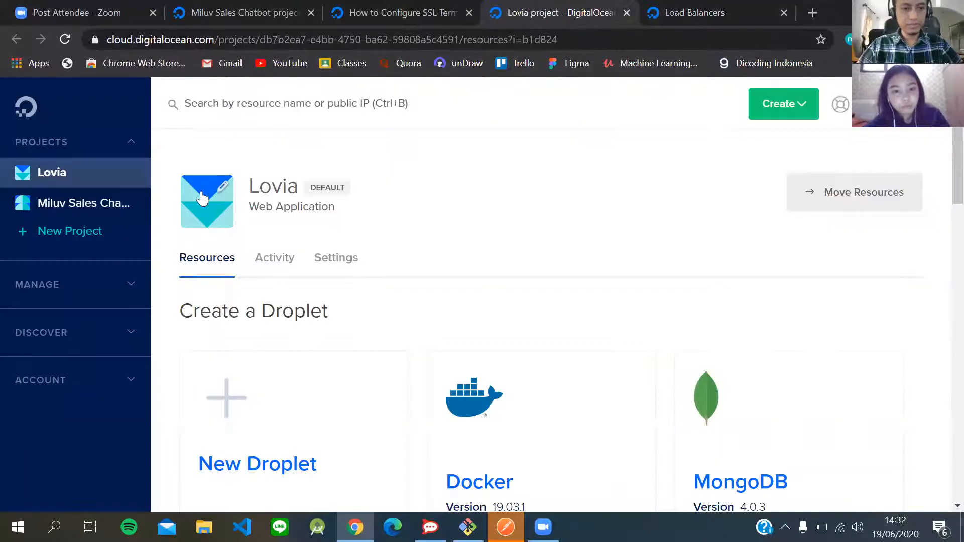
pyautogui.hotkey('ctrl', 'shift', 'Tab')
pyautogui.scroll(3, 351, 251)
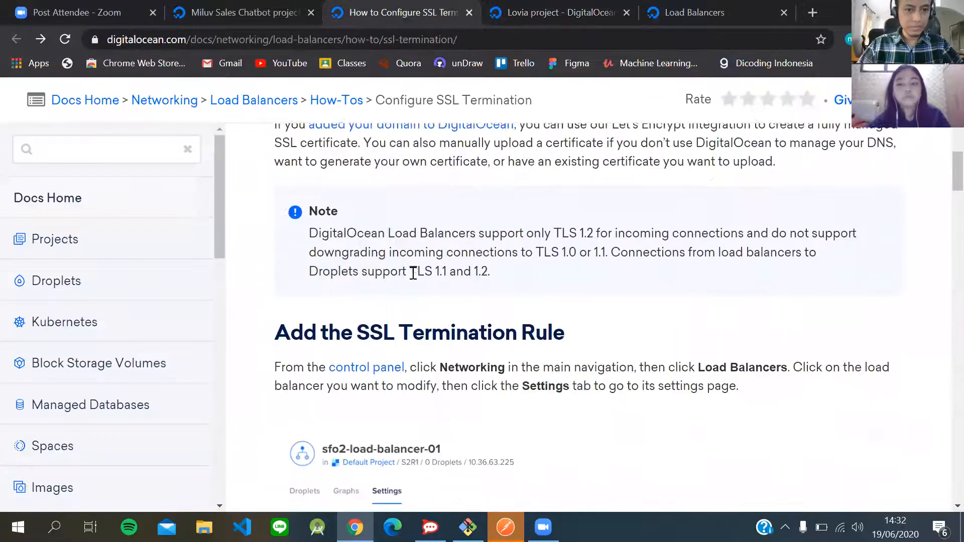
pyautogui.scroll(-4, 413, 273)
pyautogui.scroll(4, 413, 275)
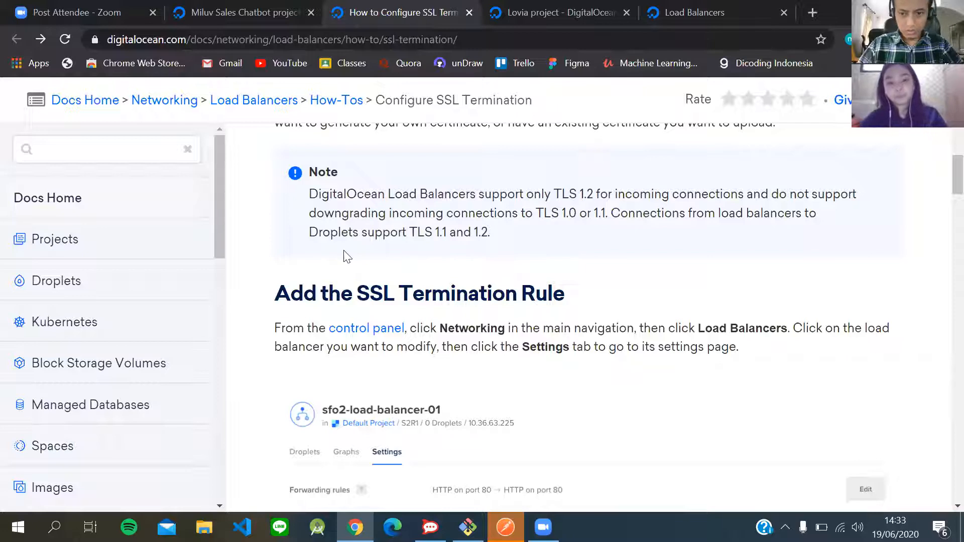
pyautogui.scroll(-5, 347, 256)
pyautogui.scroll(-8, 346, 256)
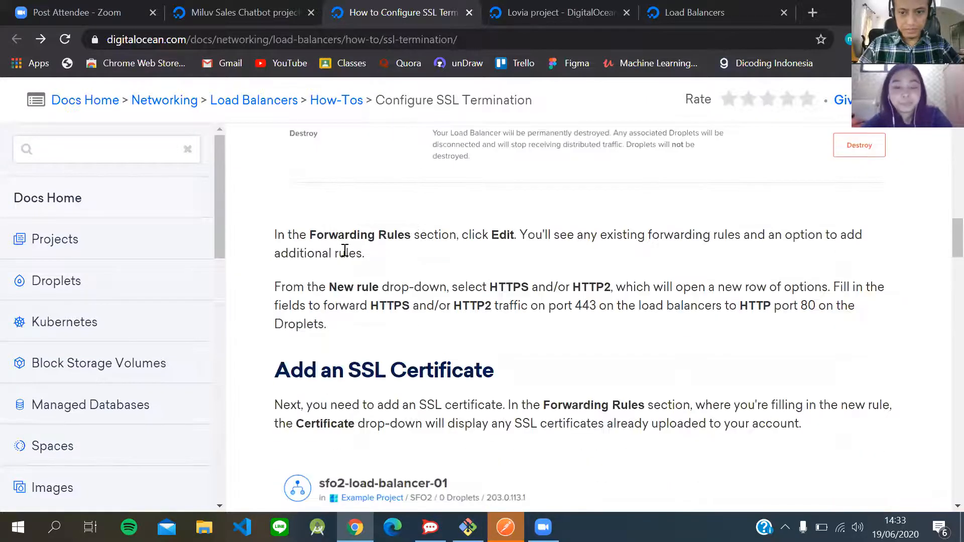
pyautogui.scroll(12, 346, 256)
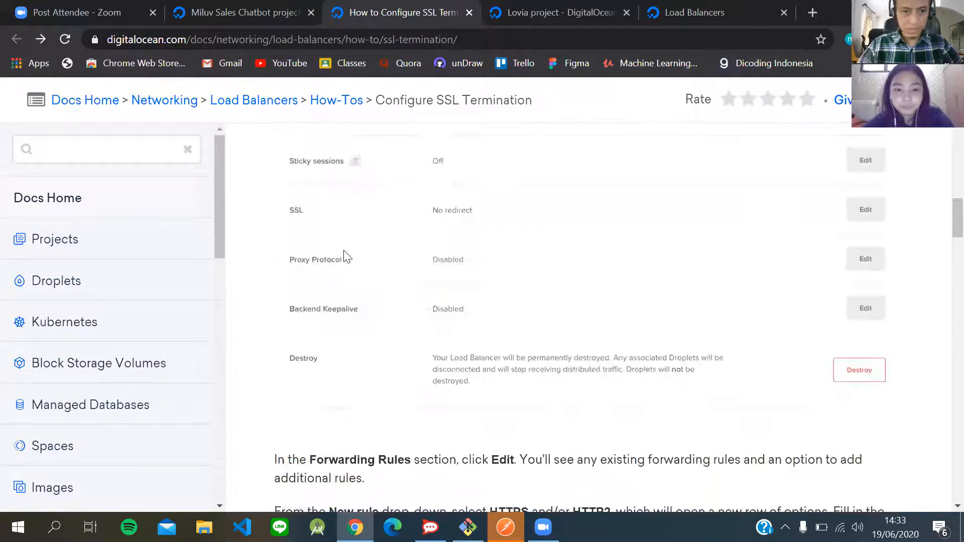
pyautogui.scroll(3, 347, 256)
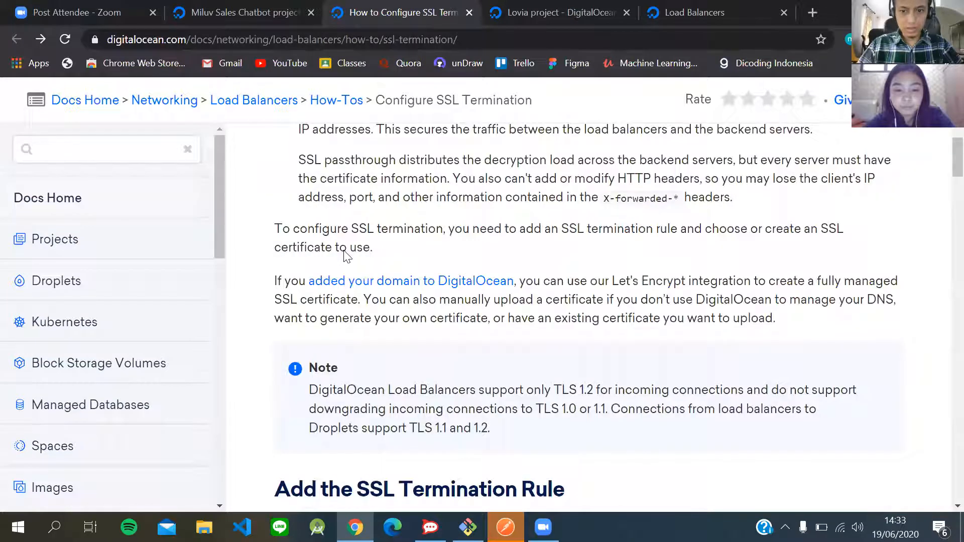
pyautogui.scroll(8, 346, 256)
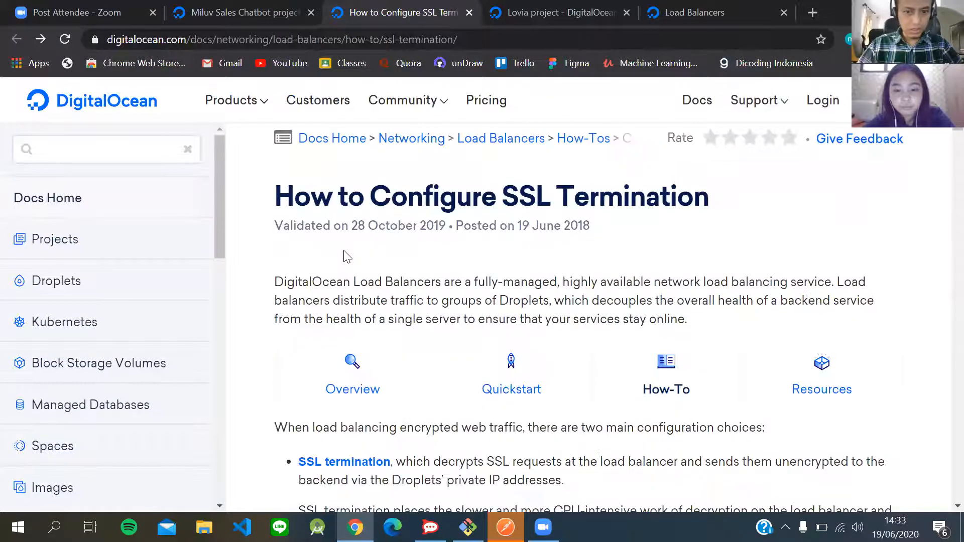
# - Read the guide's SSL certificate instructions, covering Let's Encrypt, existing and new domains, and the New Certificate option
pyautogui.scroll(-20, 346, 256)
pyautogui.scroll(-18, 343, 251)
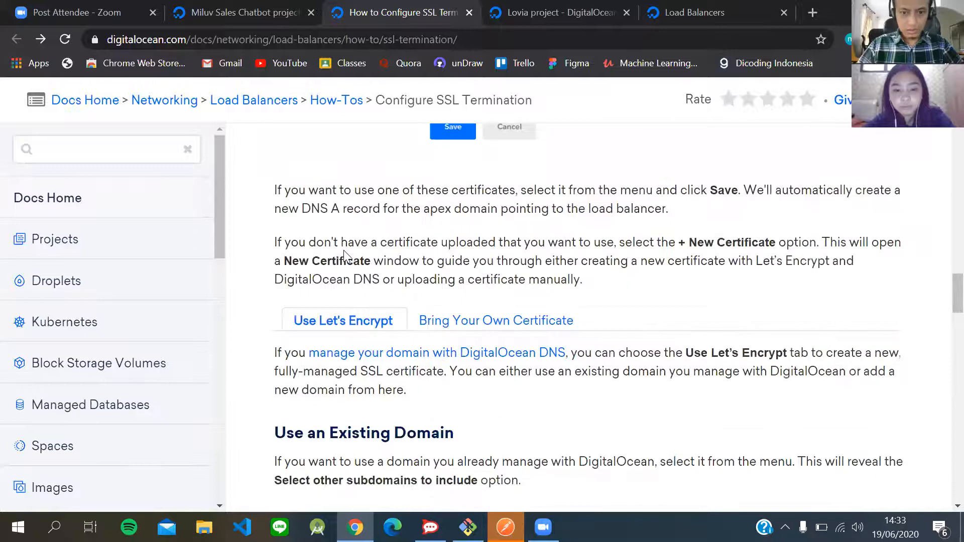
pyautogui.scroll(-8, 346, 256)
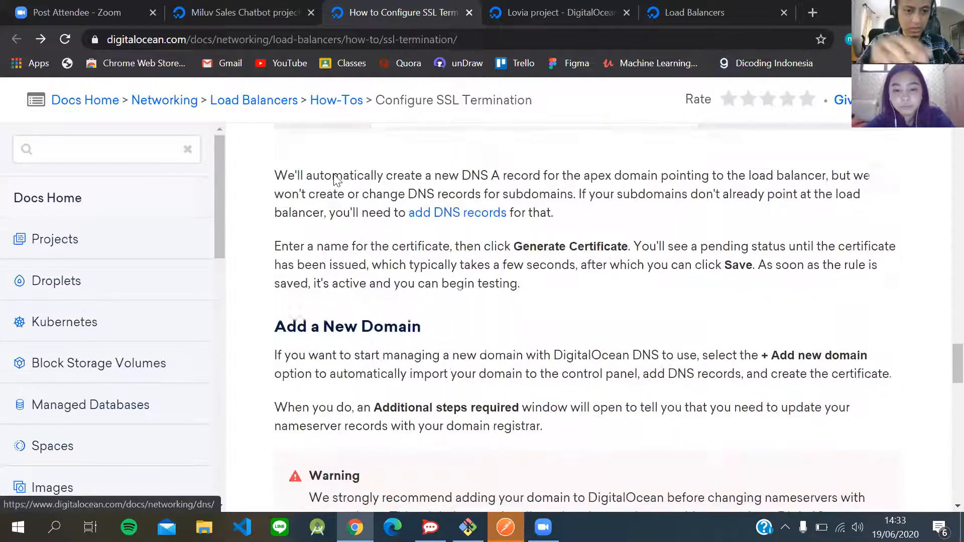
pyautogui.scroll(-1, 335, 178)
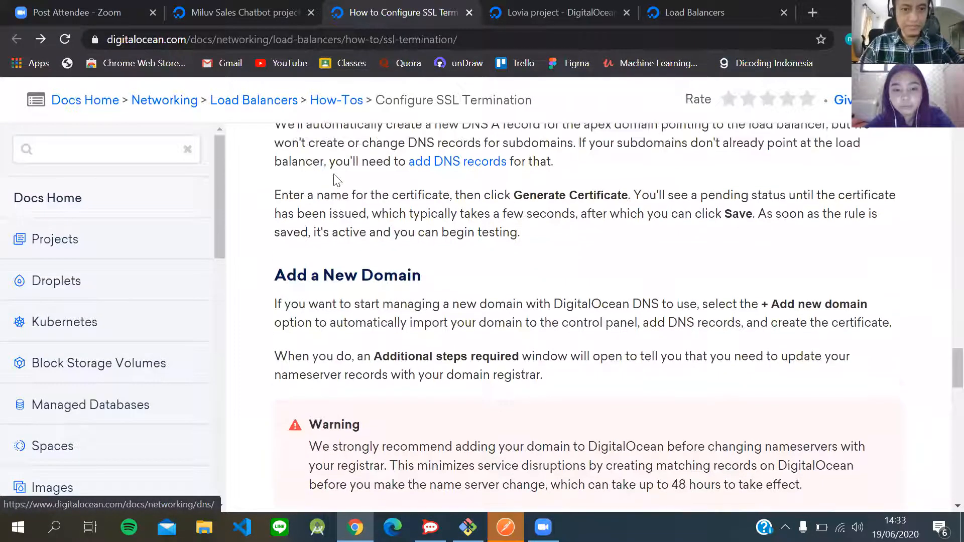
pyautogui.scroll(11, 335, 179)
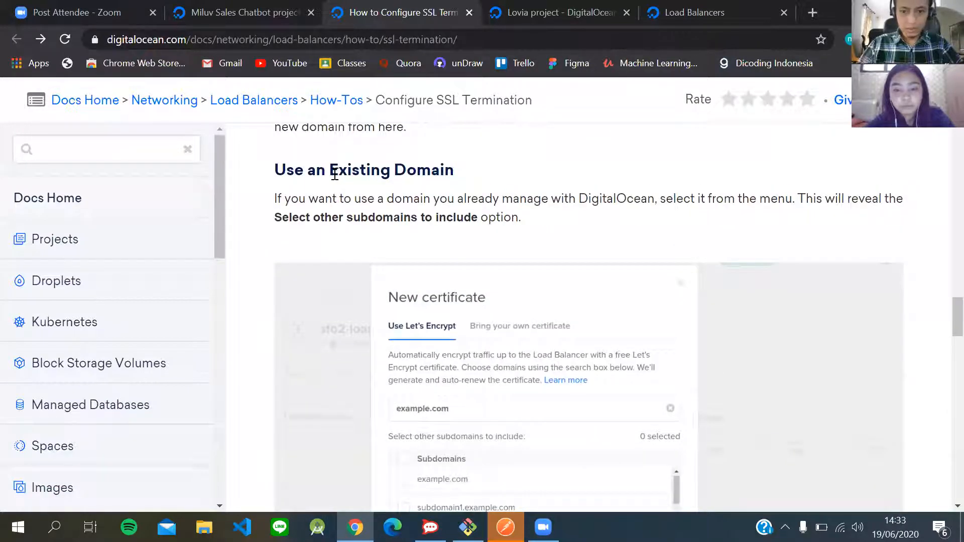
pyautogui.scroll(3, 335, 174)
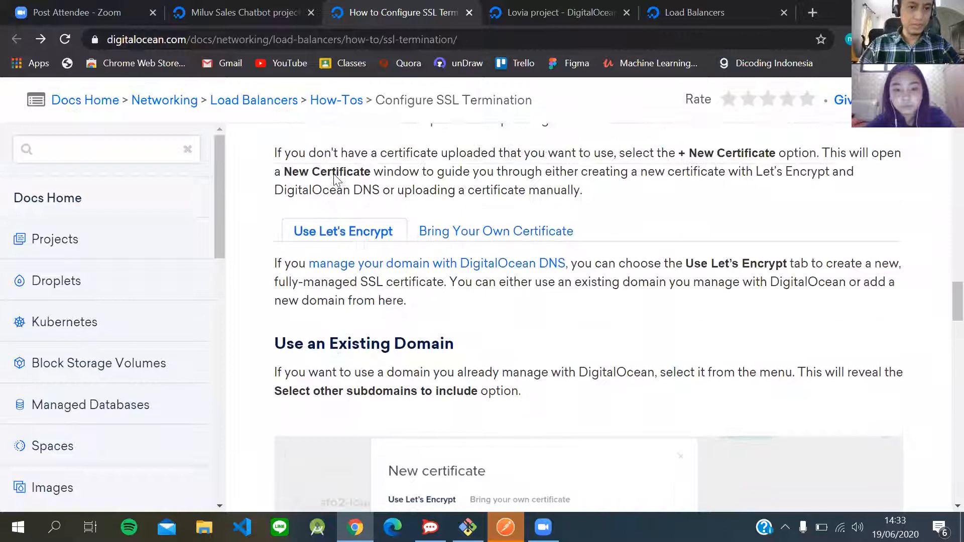
pyautogui.scroll(4, 334, 174)
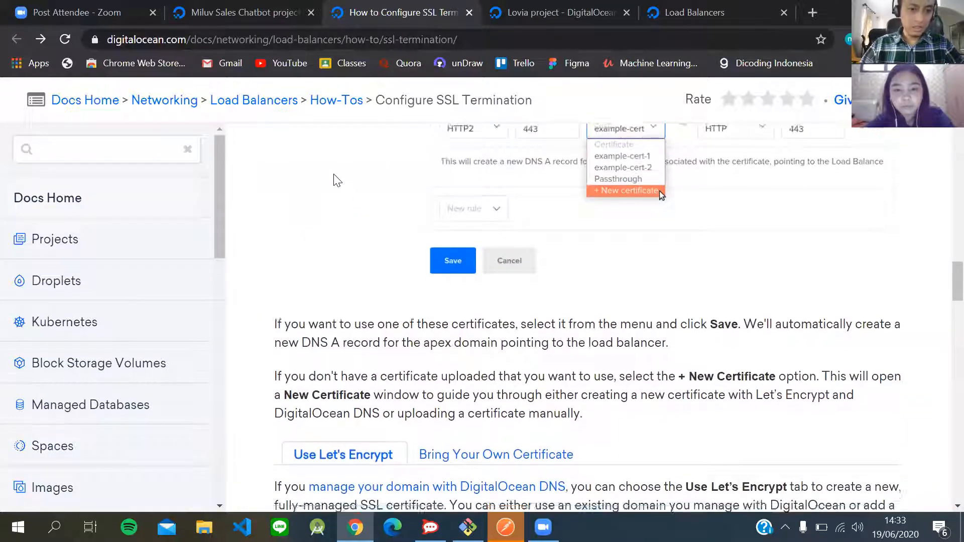
pyautogui.scroll(-1, 337, 180)
pyautogui.scroll(2, 337, 181)
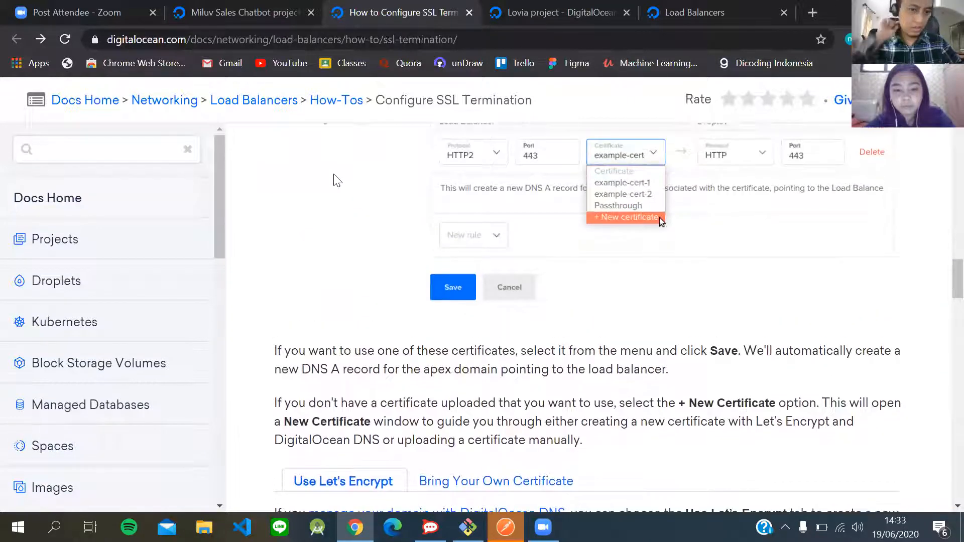
pyautogui.scroll(-1, 337, 179)
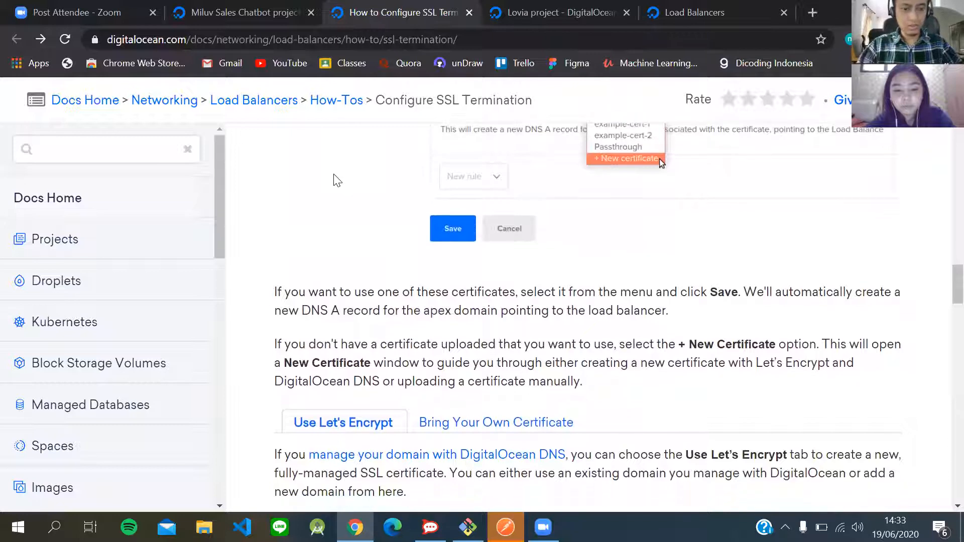
pyautogui.scroll(-1, 336, 180)
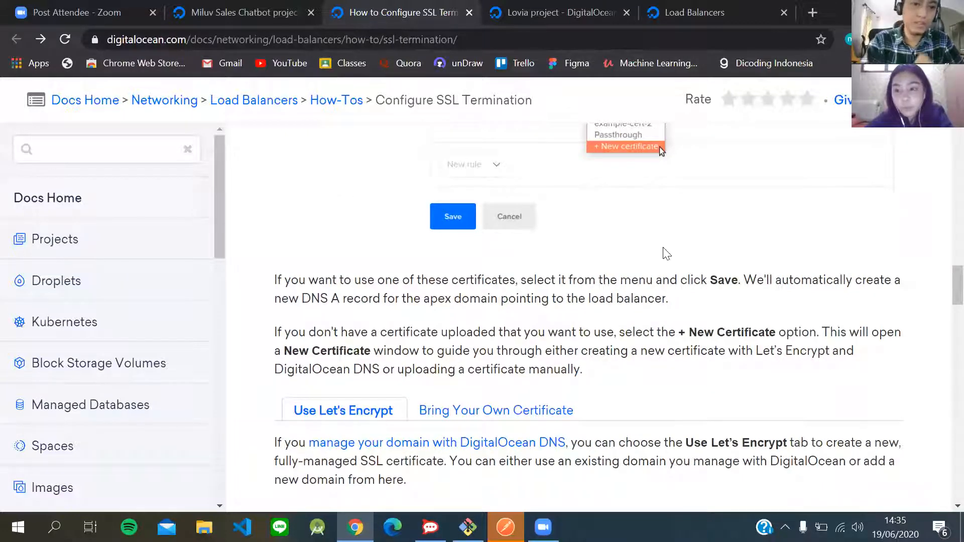
# - Go back through the guide's certificate and termination rule sections to its introduction, and recheck the features on the Load Balancers product page
pyautogui.scroll(12, 666, 252)
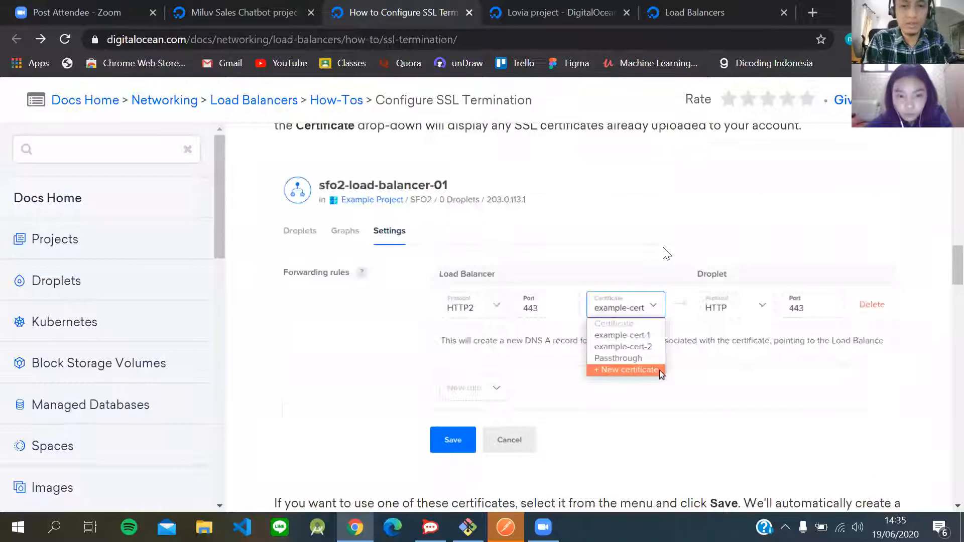
pyautogui.scroll(5, 666, 253)
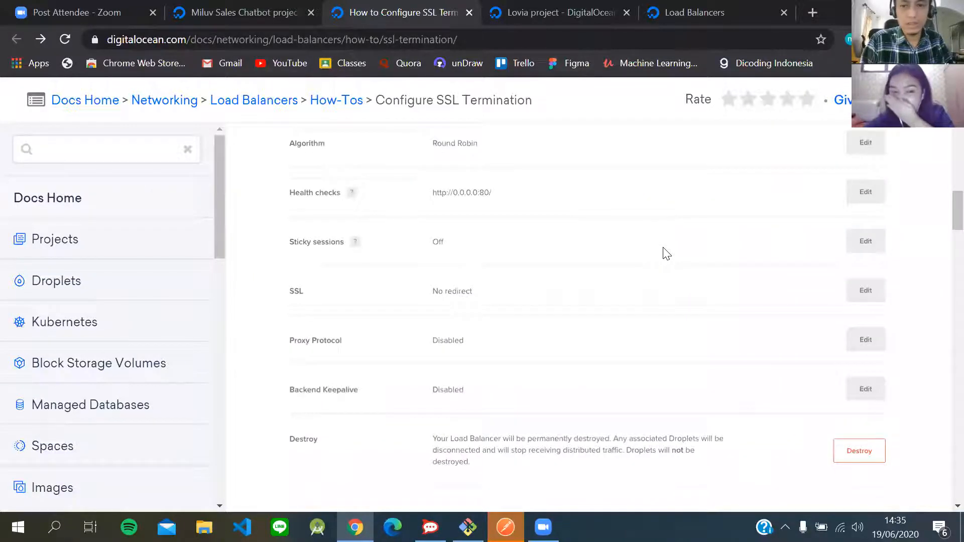
pyautogui.scroll(12, 666, 253)
pyautogui.scroll(-6, 666, 252)
pyautogui.scroll(-2, 666, 252)
pyautogui.scroll(5, 666, 253)
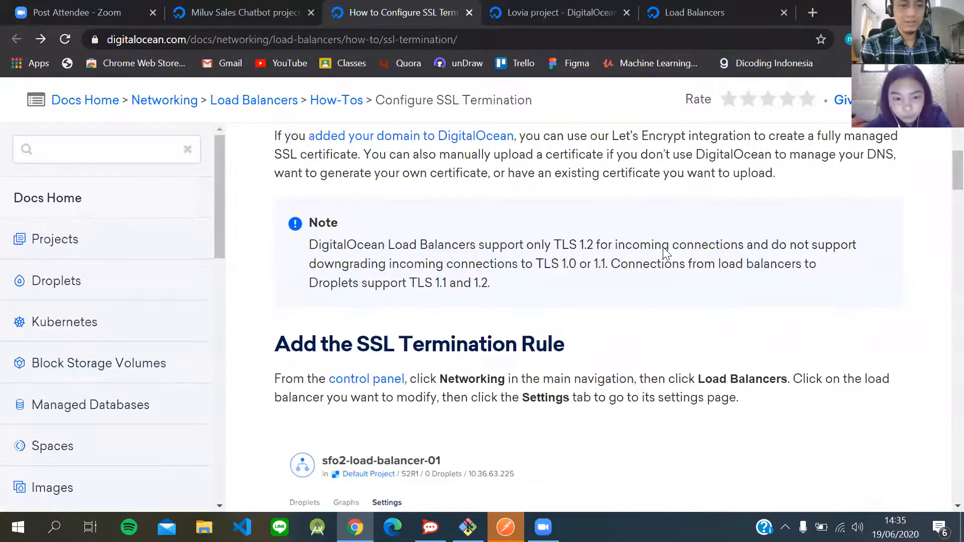
pyautogui.scroll(4, 662, 247)
pyautogui.scroll(8, 665, 252)
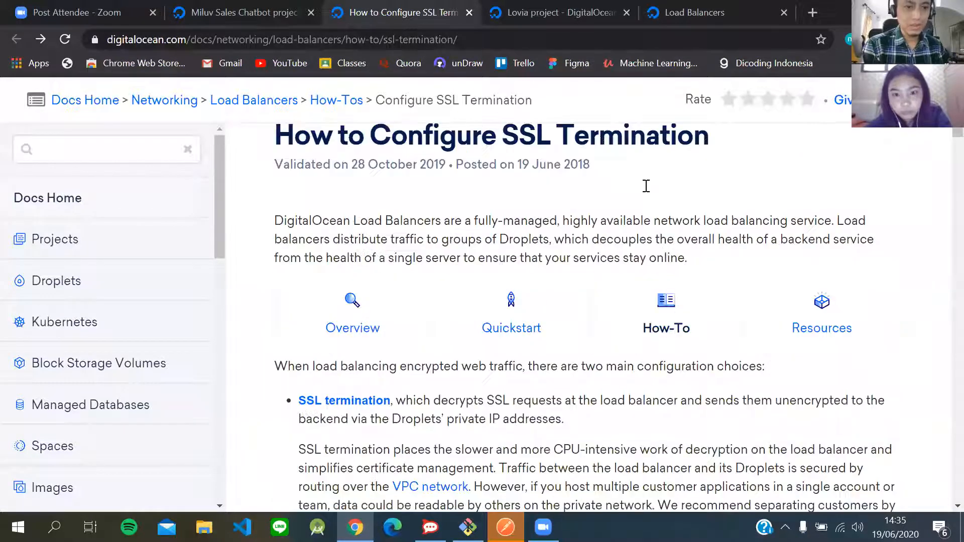
pyautogui.scroll(-15, 646, 187)
pyautogui.click(721, 8)
pyautogui.scroll(-10, 366, 280)
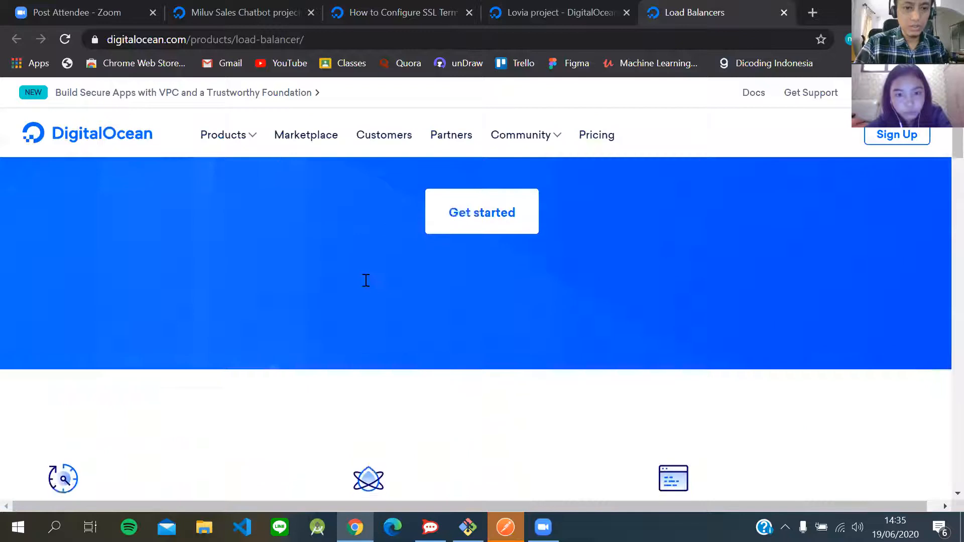
pyautogui.scroll(-5, 366, 280)
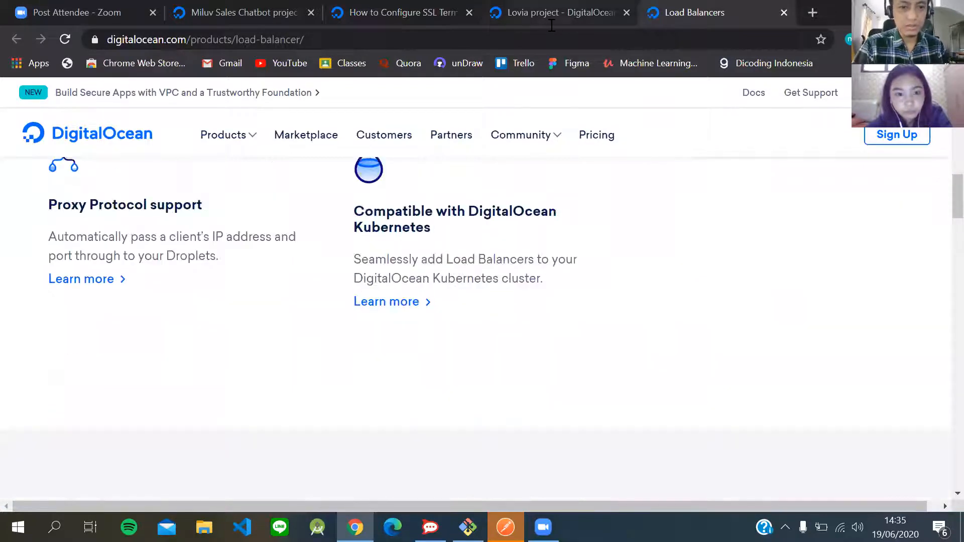
# - Switch the DigitalOcean control panel to the Miluv Sales Chatbot project and go to its Networking page
pyautogui.click(551, 17)
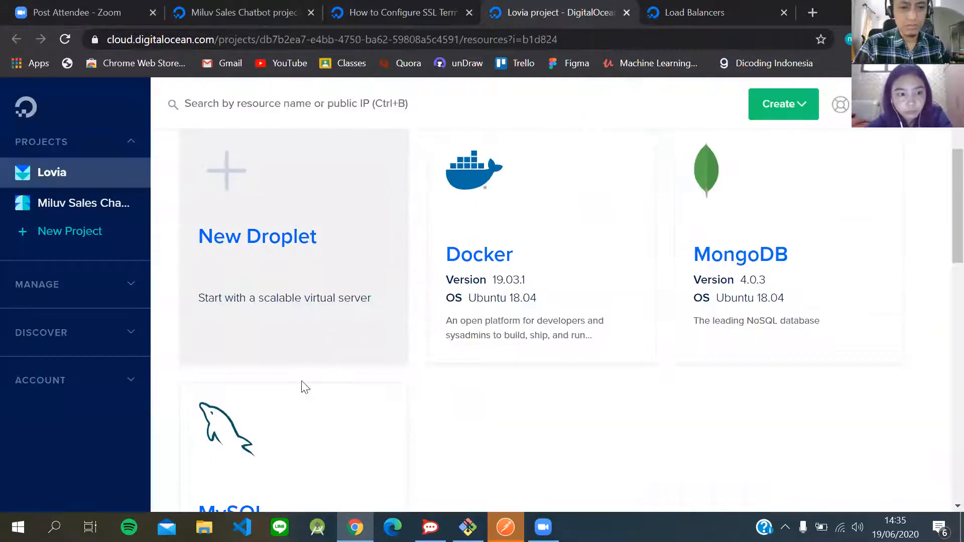
pyautogui.click(82, 201)
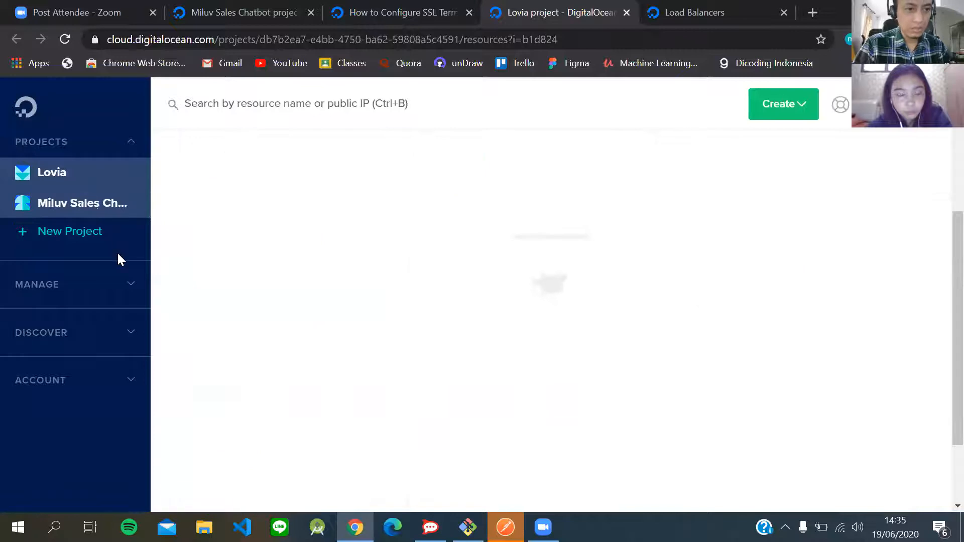
pyautogui.click(122, 335)
pyautogui.click(103, 289)
pyautogui.scroll(-3, 94, 161)
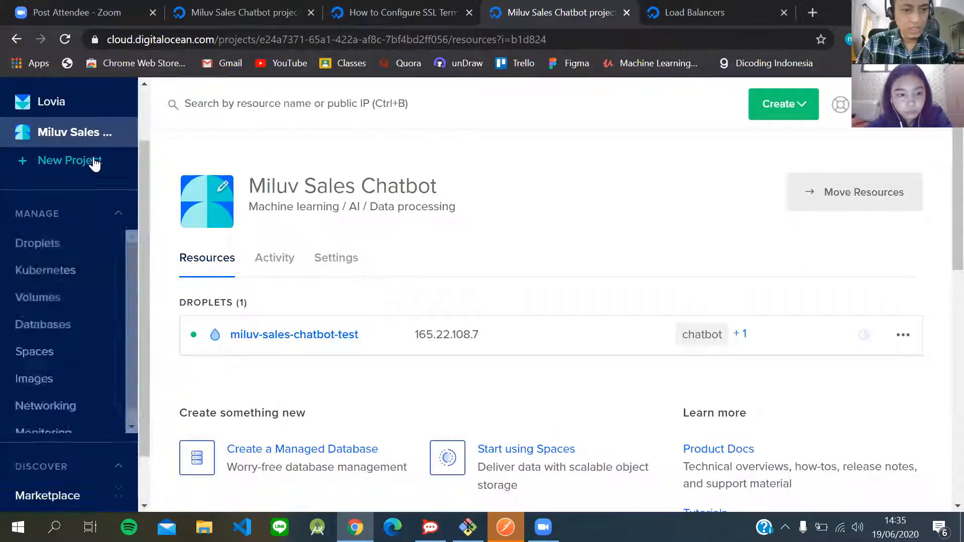
pyautogui.click(81, 342)
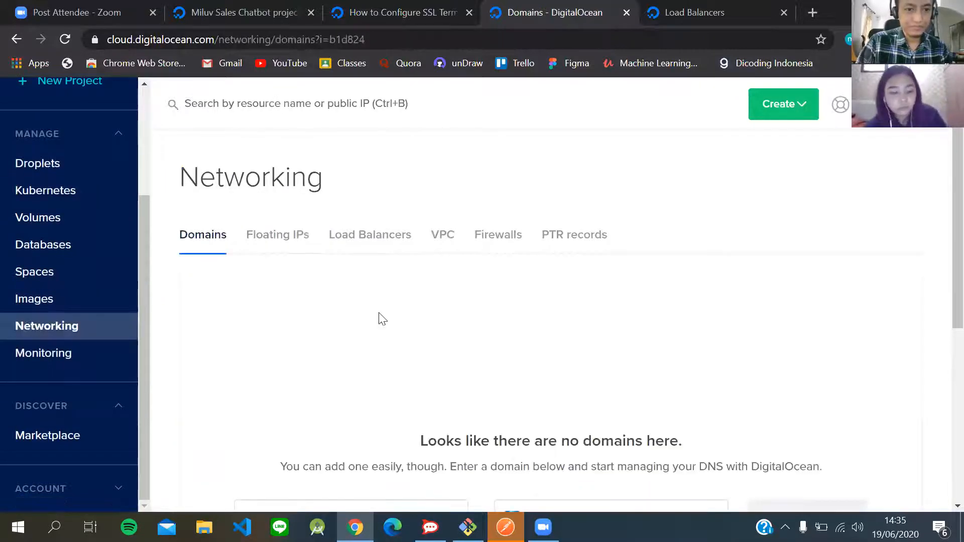
# - Consult the guide's Add the SSL Termination Rule section and show the account's load balancers under Networking
pyautogui.hotkey('ctrl', 'shift', 'Tab')
pyautogui.scroll(4, 521, 368)
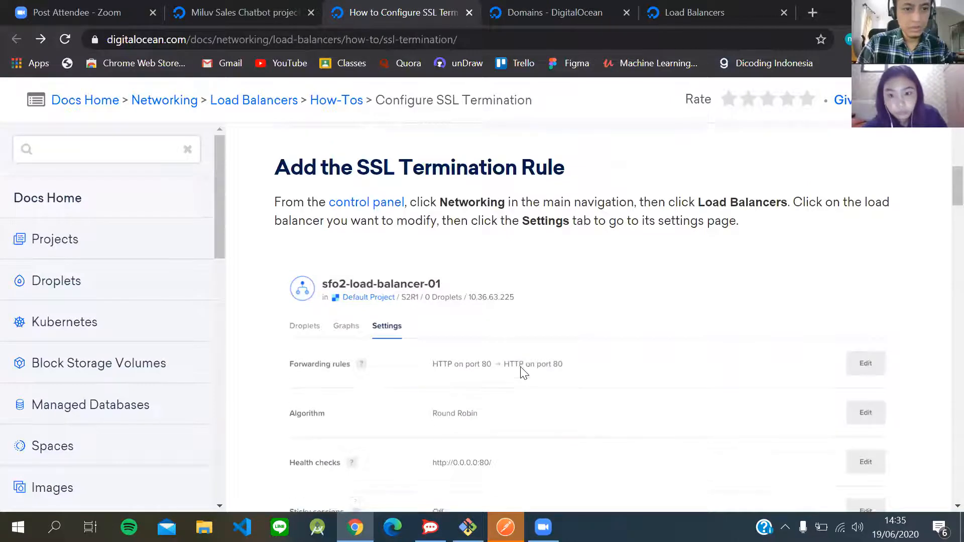
pyautogui.hotkey('ctrl', 'Tab')
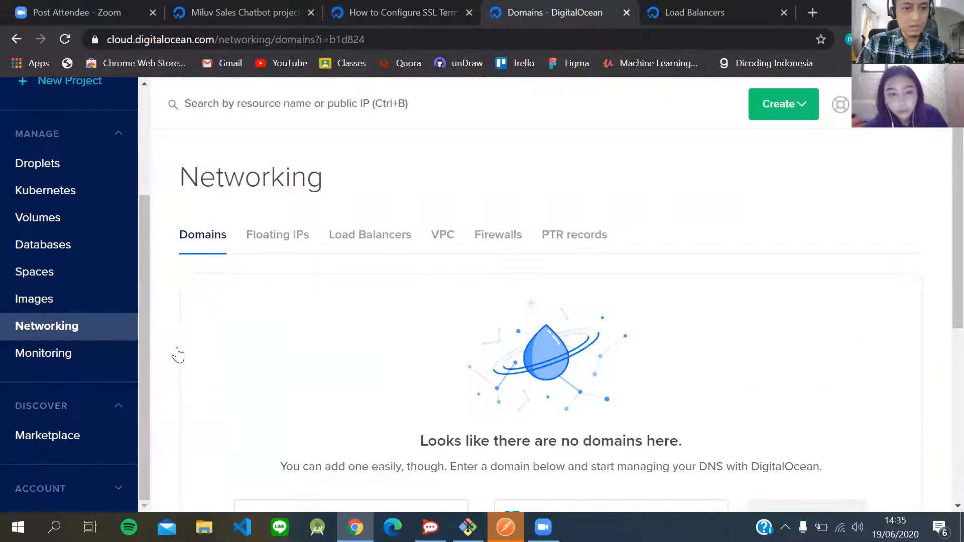
pyautogui.click(406, 246)
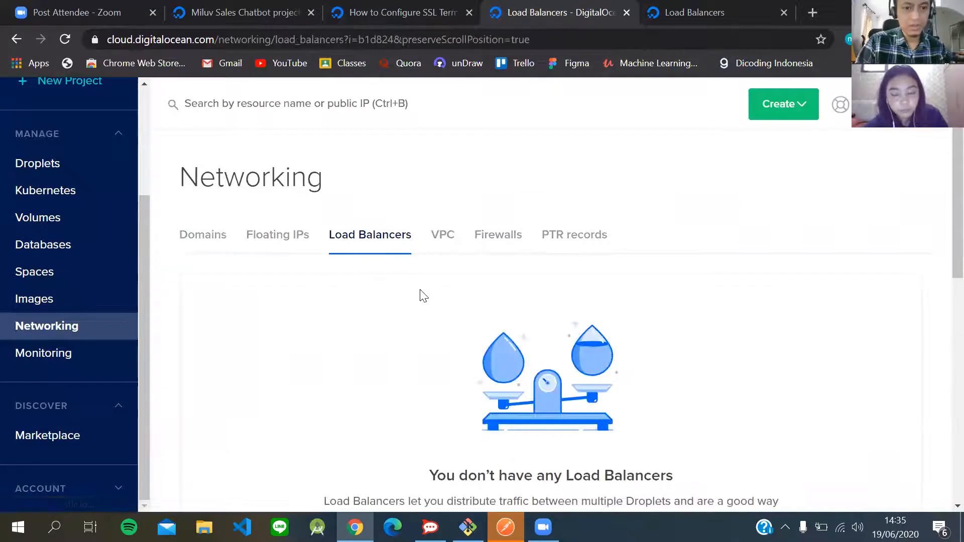
# - Recheck the guide's domain, TLS and termination rule notes, and bring up the form for creating a new load balancer
pyautogui.hotkey('ctrl', 'shift', 'Tab')
pyautogui.scroll(5, 544, 327)
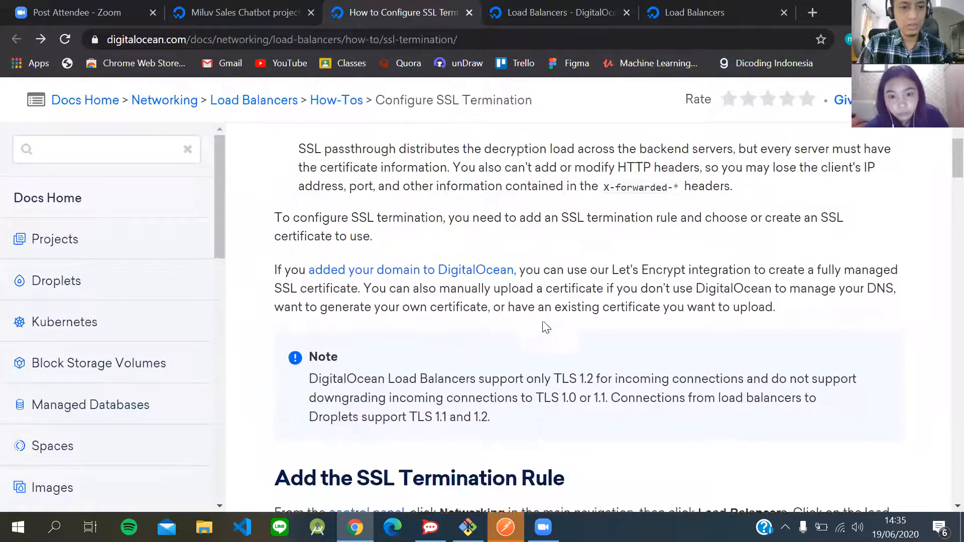
pyautogui.scroll(-6, 544, 297)
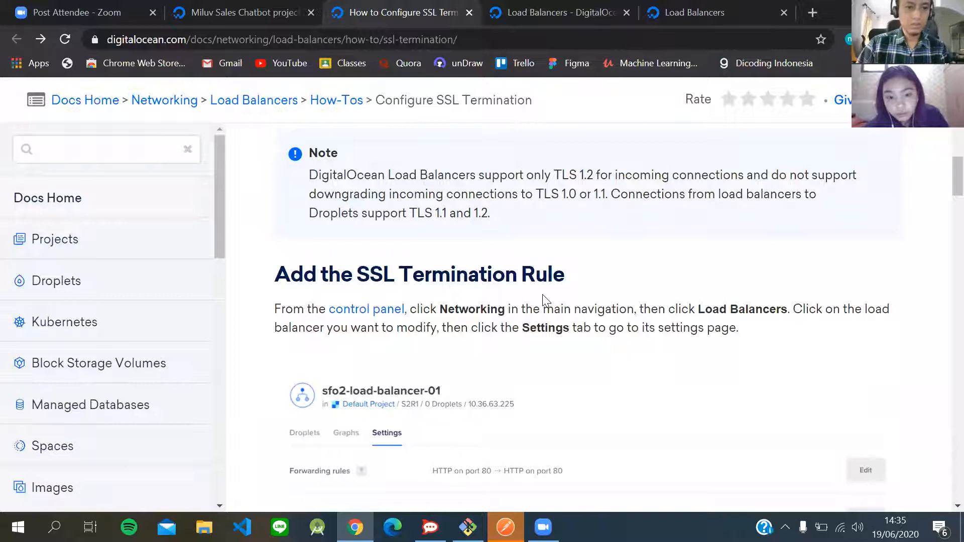
pyautogui.scroll(3, 546, 300)
pyautogui.scroll(-4, 546, 300)
pyautogui.hotkey('ctrl', 'Tab')
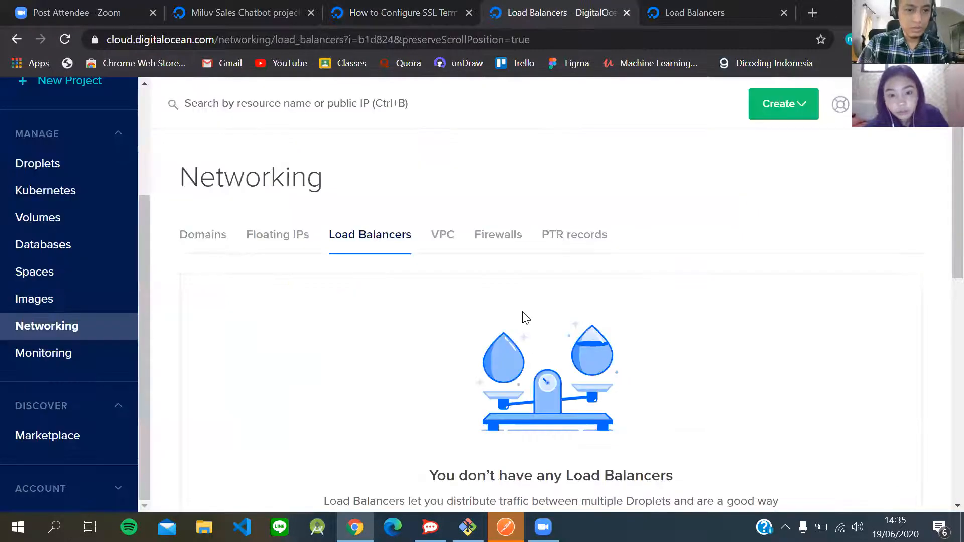
pyautogui.scroll(-5, 526, 318)
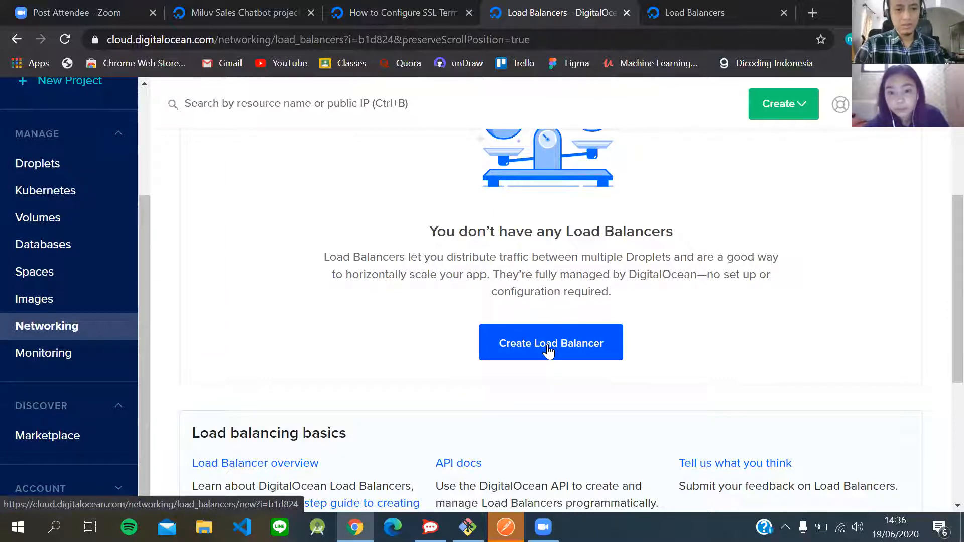
pyautogui.hotkey('ctrl', 'shift', 'Tab')
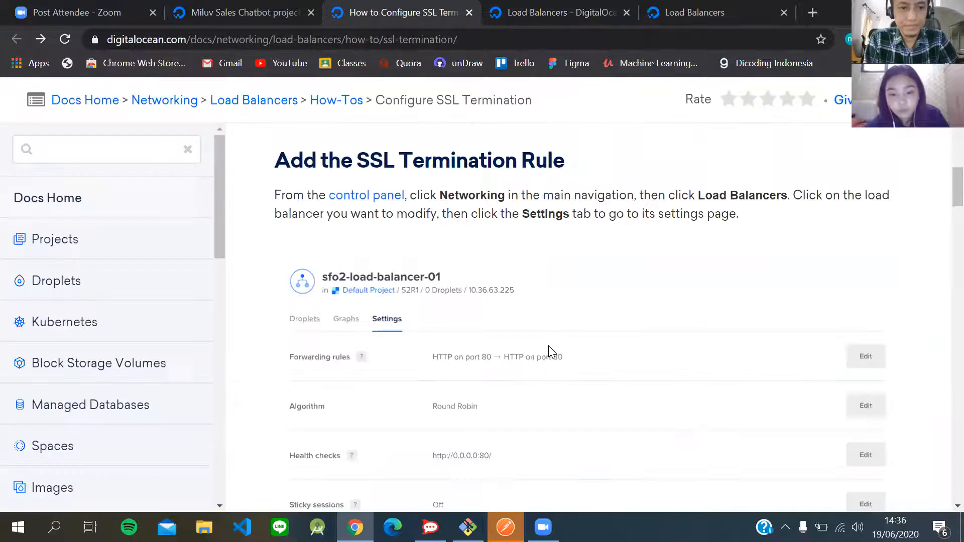
pyautogui.hotkey('ctrl', 'Tab')
pyautogui.click(501, 319)
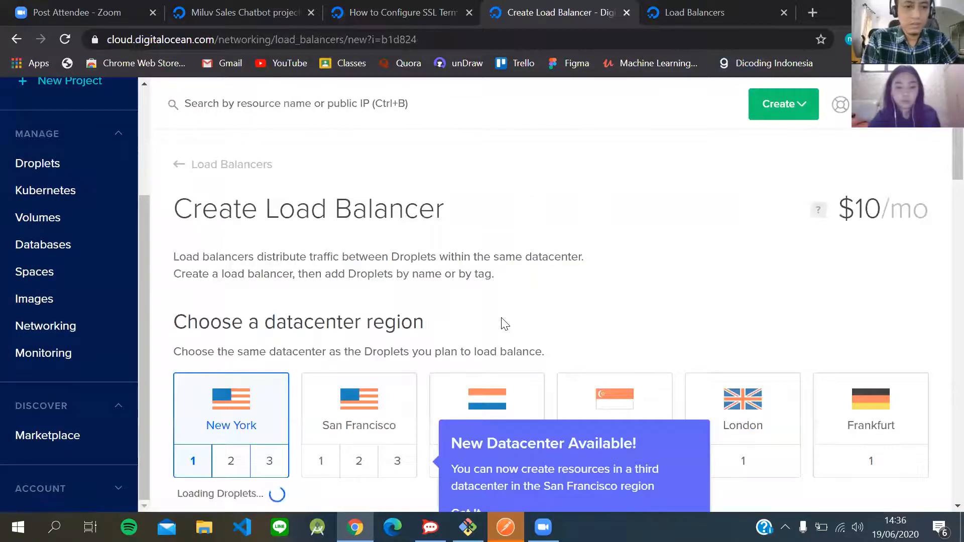
# - Dismiss the new datacenter notice and choose Singapore 1 as the load balancer's datacenter region
pyautogui.scroll(-1, 502, 317)
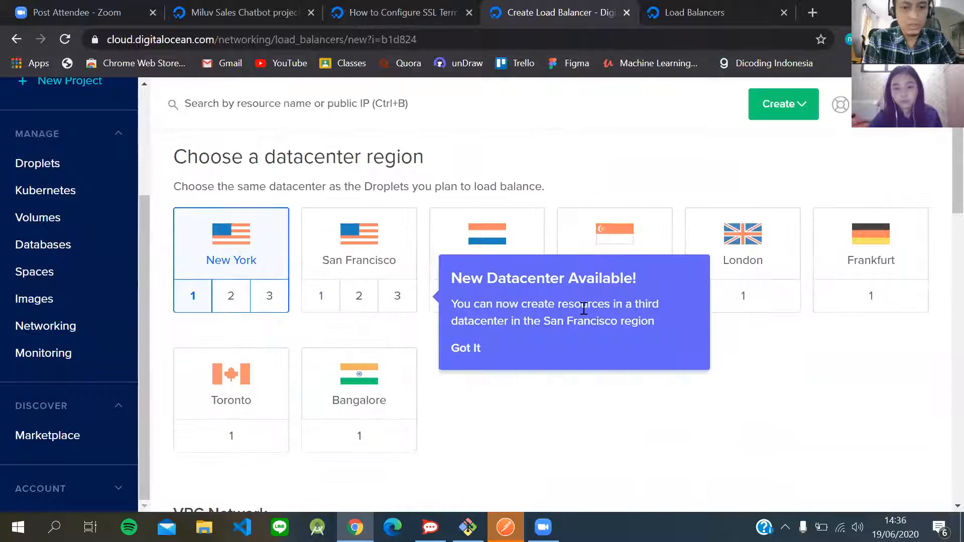
pyautogui.click(482, 348)
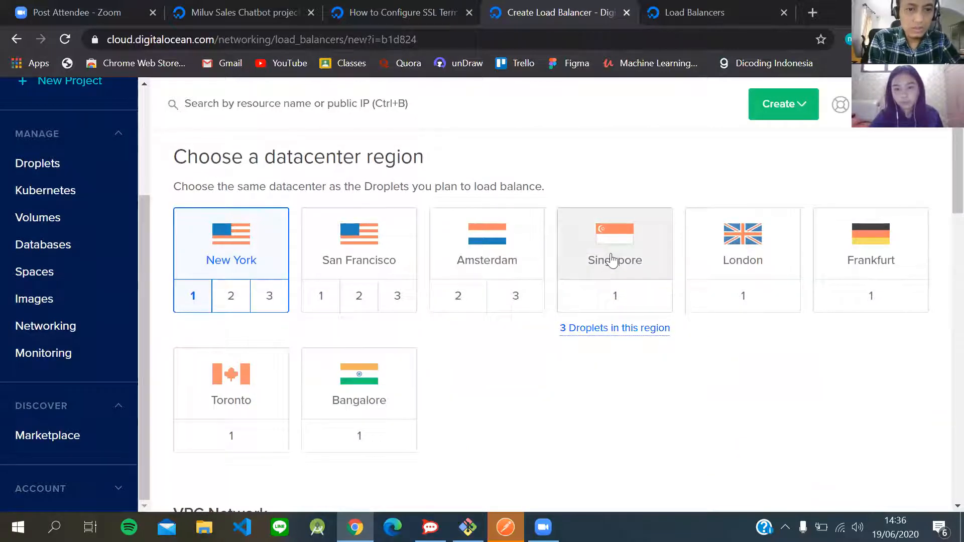
pyautogui.click(612, 260)
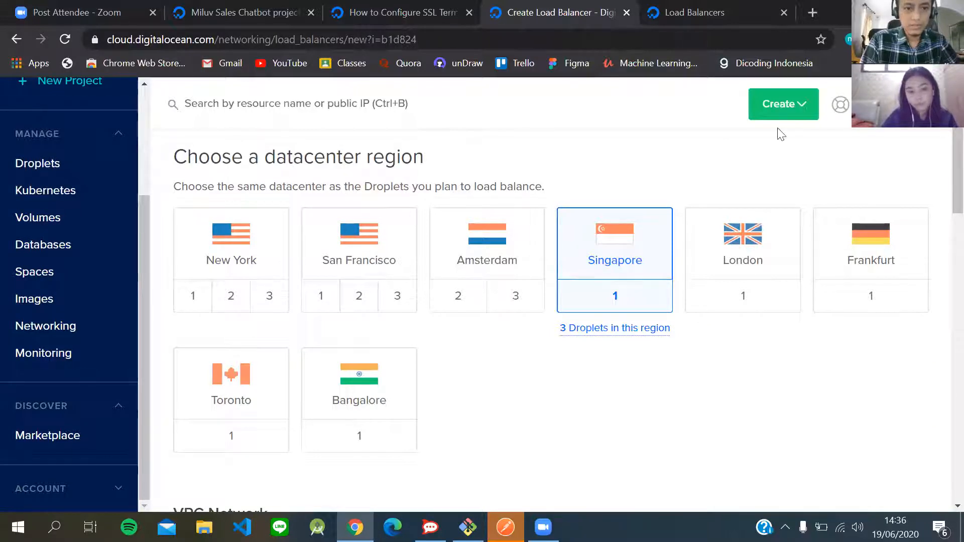
# - Find the miluv-sales-chatbot-test Droplet by searching for "mil" and add it to the load balancer
pyautogui.scroll(-6, 507, 215)
pyautogui.scroll(-1, 485, 226)
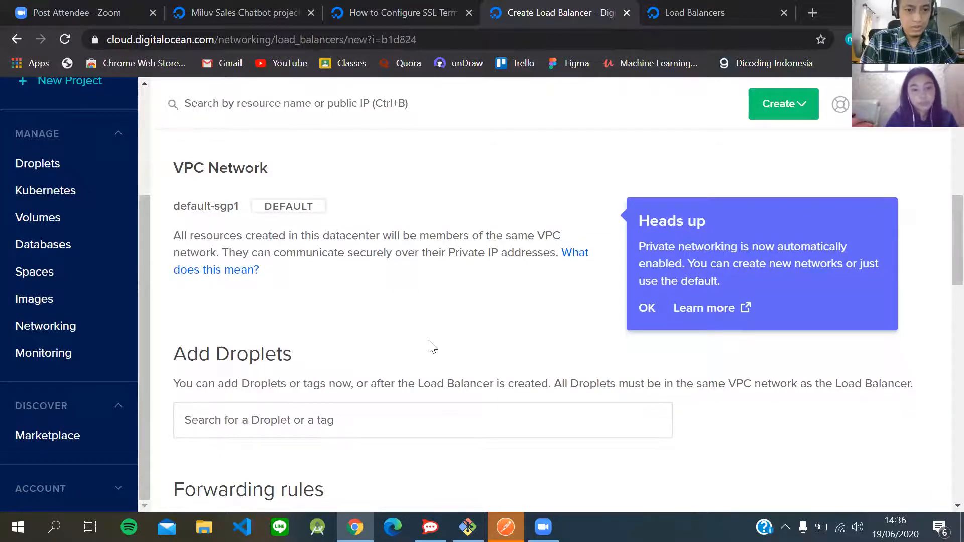
pyautogui.scroll(-4, 433, 347)
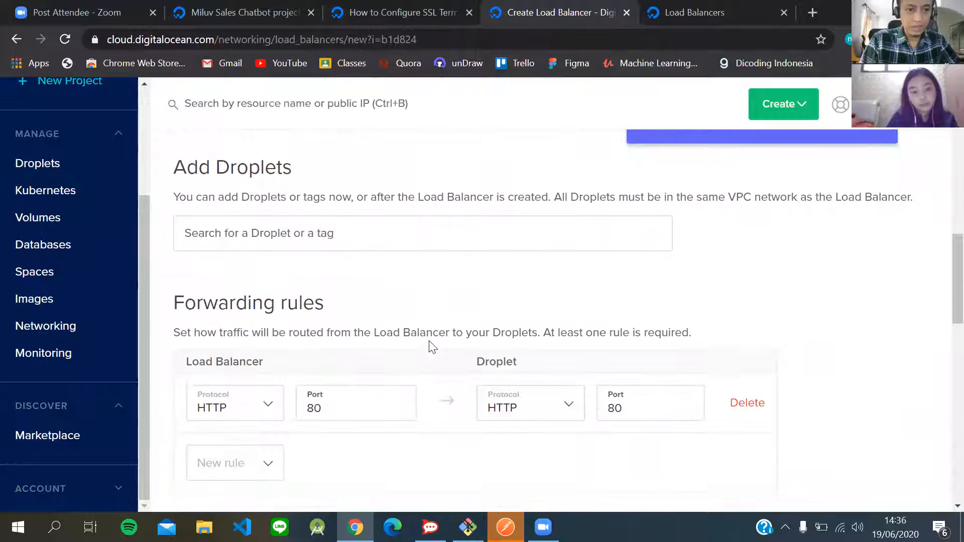
pyautogui.scroll(-2, 433, 348)
pyautogui.scroll(3, 431, 345)
pyautogui.click(330, 286)
pyautogui.write('mil')
pyautogui.click(304, 358)
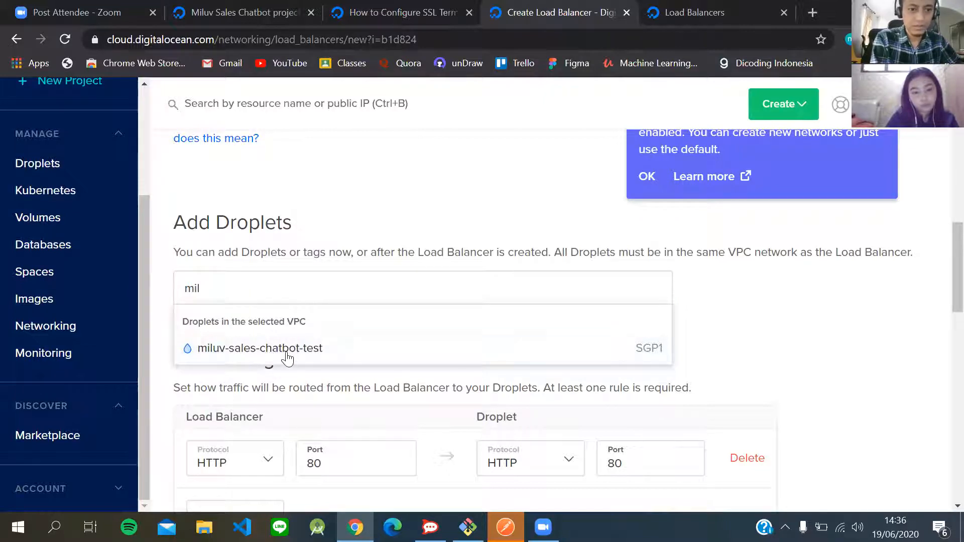
pyautogui.click(321, 348)
pyautogui.scroll(-2, 322, 348)
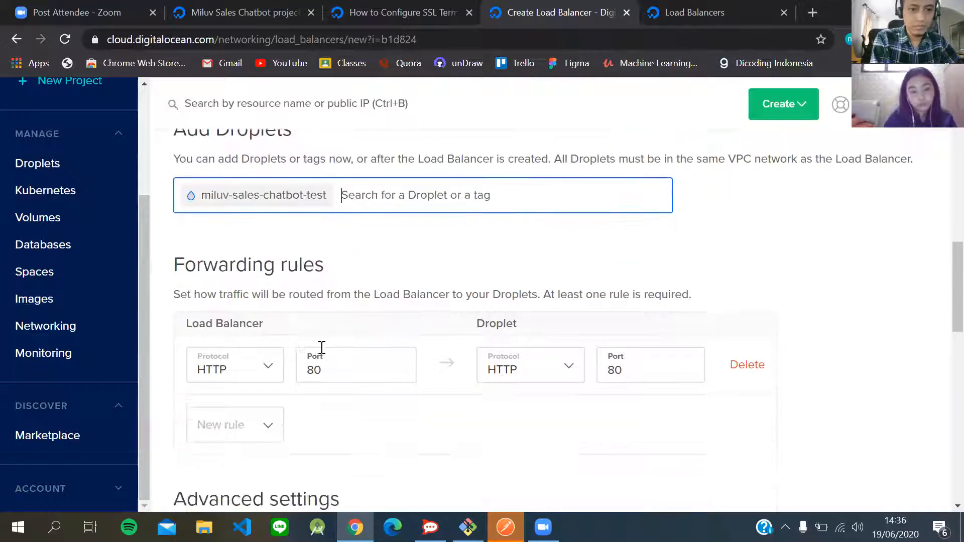
# - Keep the forwarding rule on HTTP for both the load balancer and the Droplet, and set its Droplet port to 5005
pyautogui.scroll(-1, 313, 333)
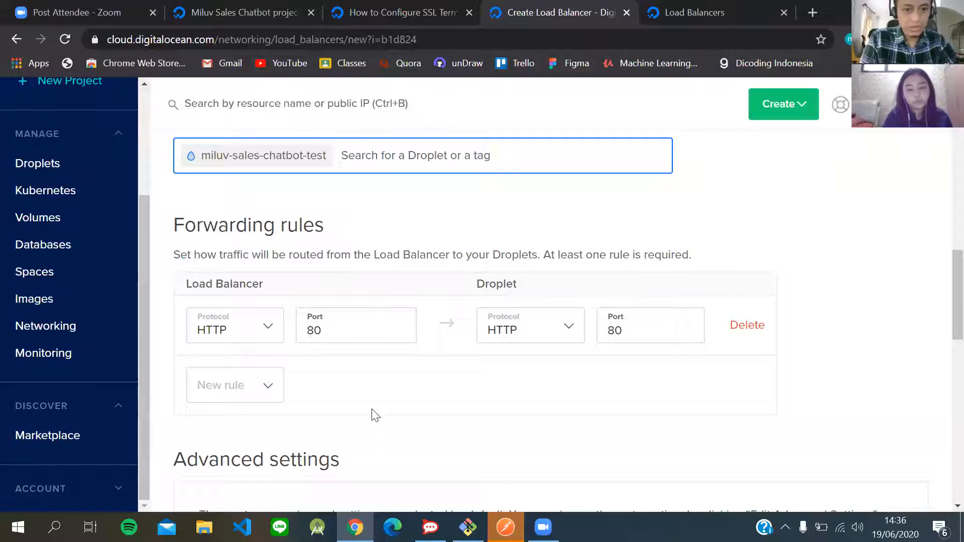
pyautogui.scroll(-5, 372, 413)
pyautogui.scroll(-1, 374, 414)
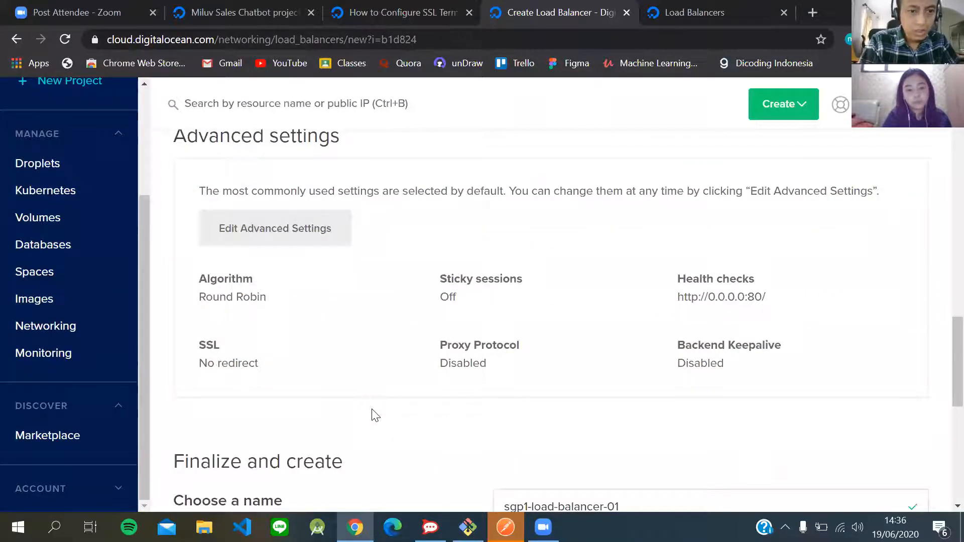
pyautogui.scroll(4, 371, 413)
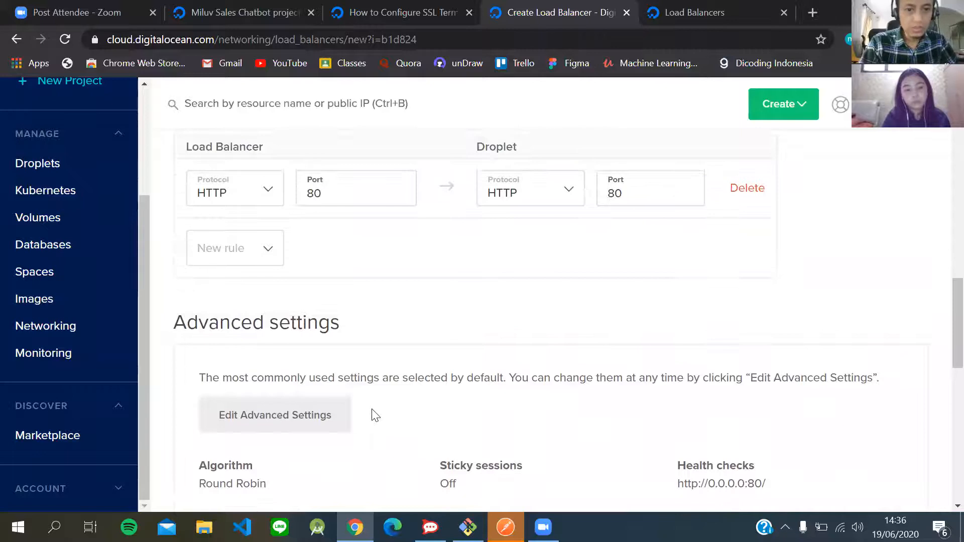
pyautogui.click(259, 206)
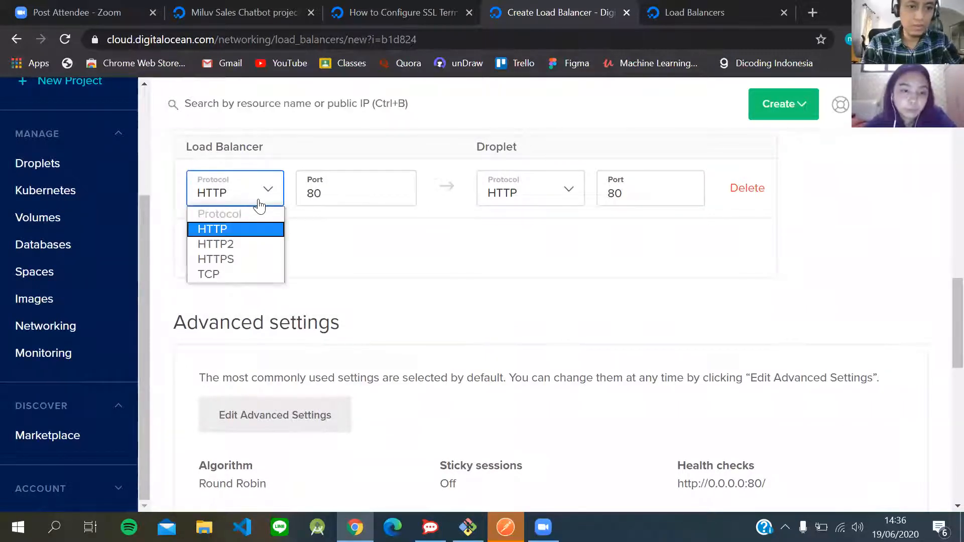
pyautogui.click(307, 261)
pyautogui.scroll(3, 279, 291)
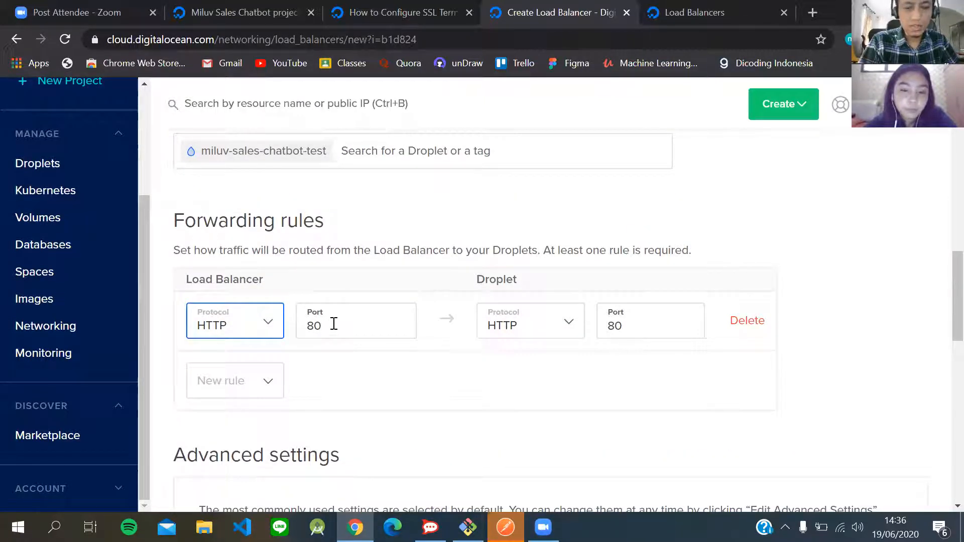
pyautogui.click(523, 323)
pyautogui.click(549, 323)
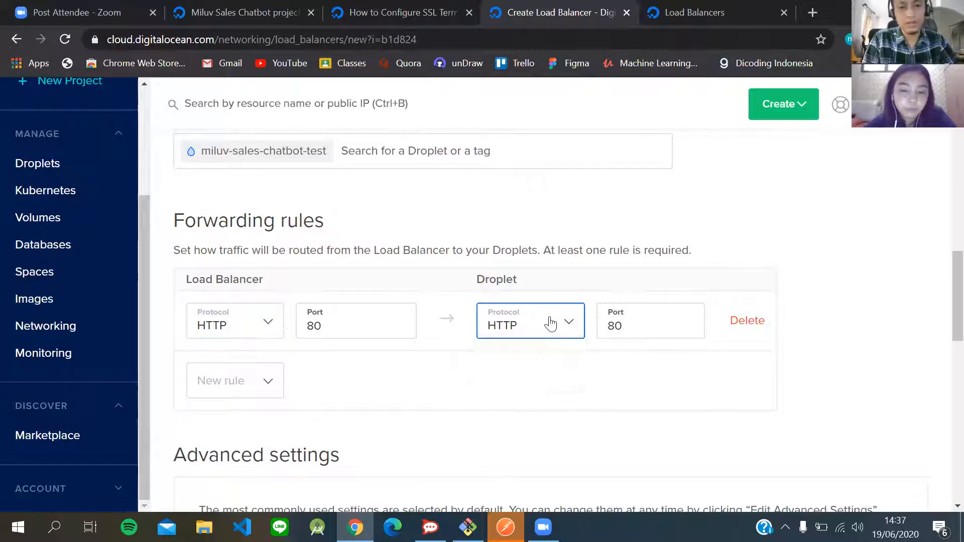
pyautogui.doubleClick(622, 334)
pyautogui.write('5005')
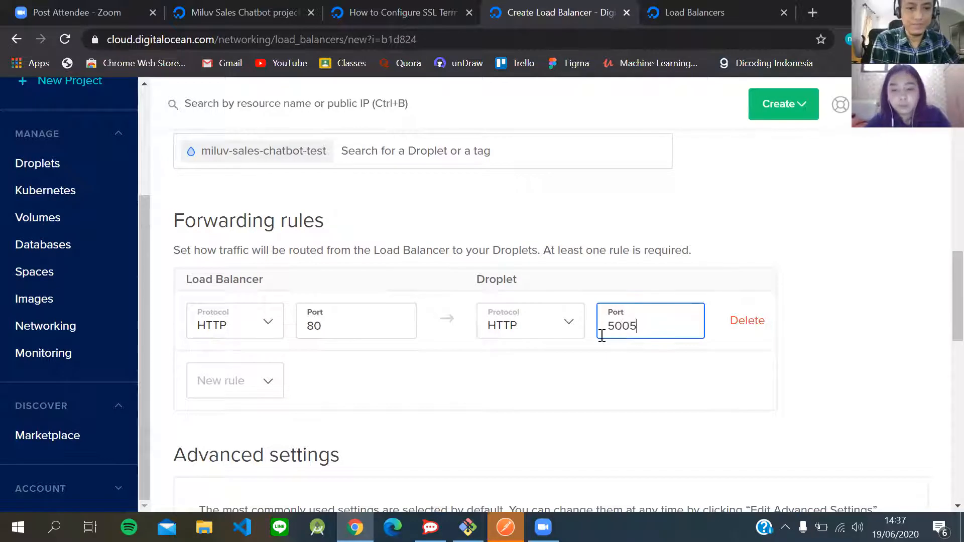
pyautogui.click(541, 319)
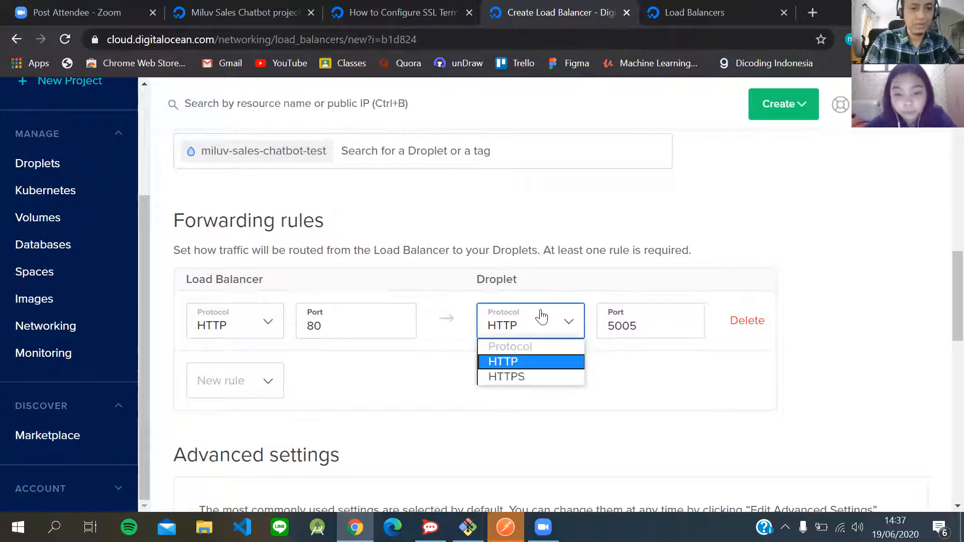
pyautogui.click(575, 436)
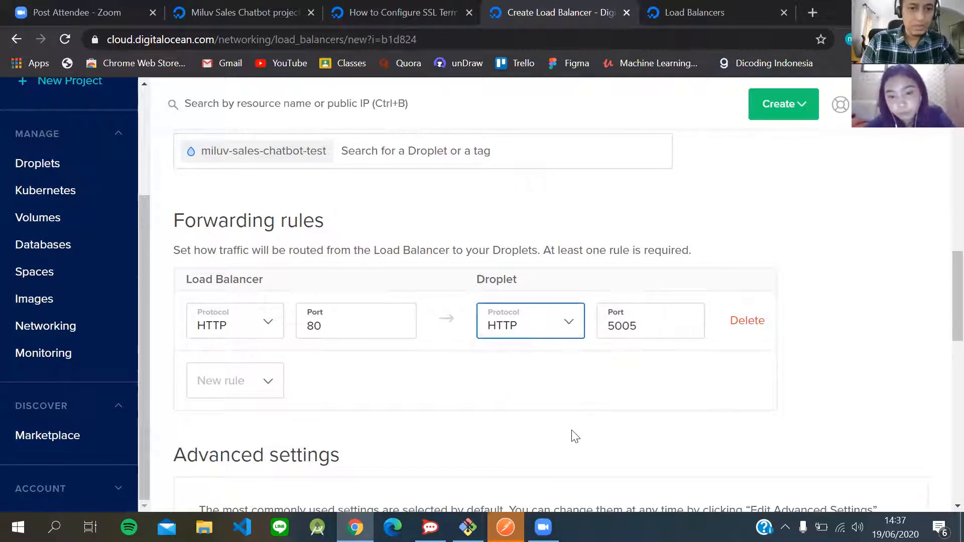
# - Name the load balancer miluv-sales-chatbot-lb and create it in the Miluv Sales Chatbot project with the default advanced settings
pyautogui.scroll(-2, 574, 435)
pyautogui.scroll(-1, 574, 436)
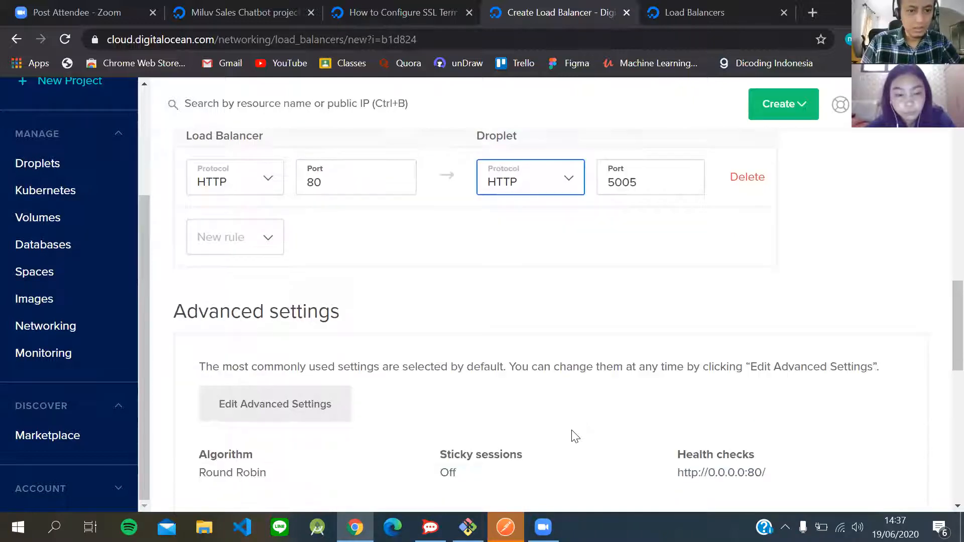
pyautogui.scroll(-3, 575, 435)
pyautogui.scroll(-1, 574, 436)
pyautogui.scroll(1, 575, 435)
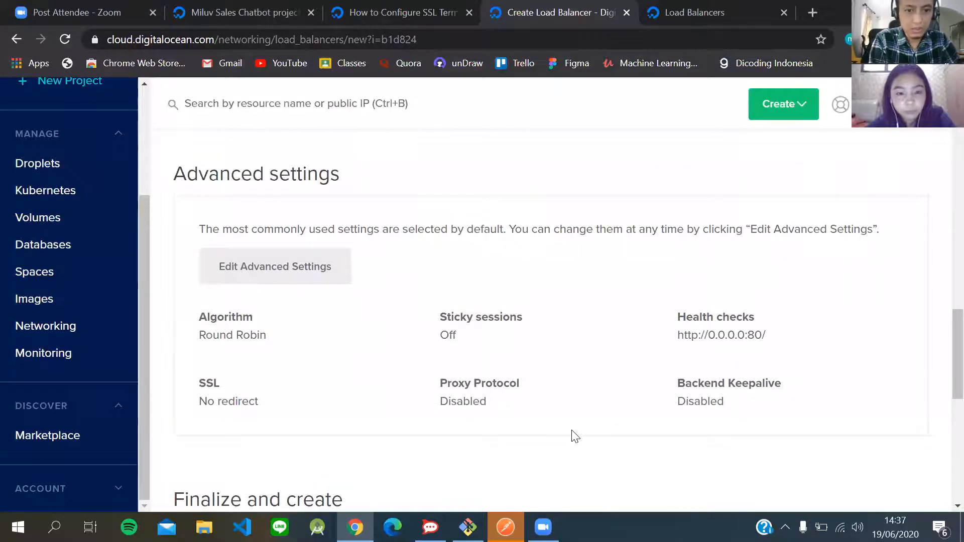
pyautogui.scroll(-5, 575, 435)
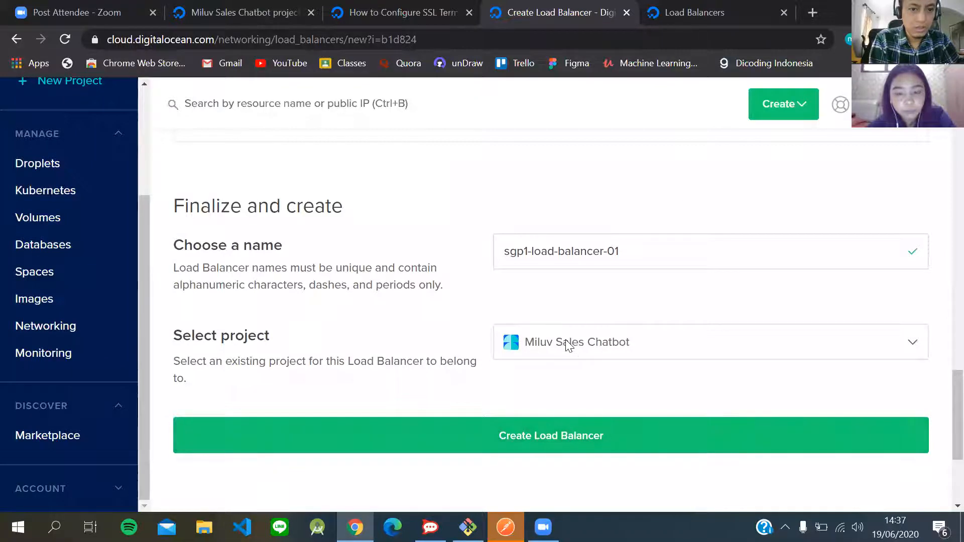
pyautogui.scroll(-1, 566, 345)
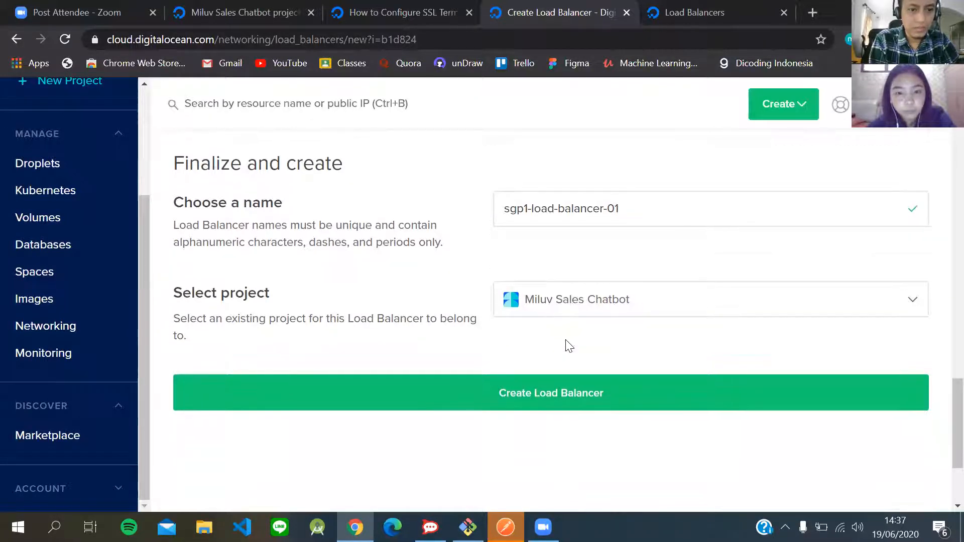
pyautogui.click(633, 220)
pyautogui.moveTo(632, 220); pyautogui.dragTo(483, 215)
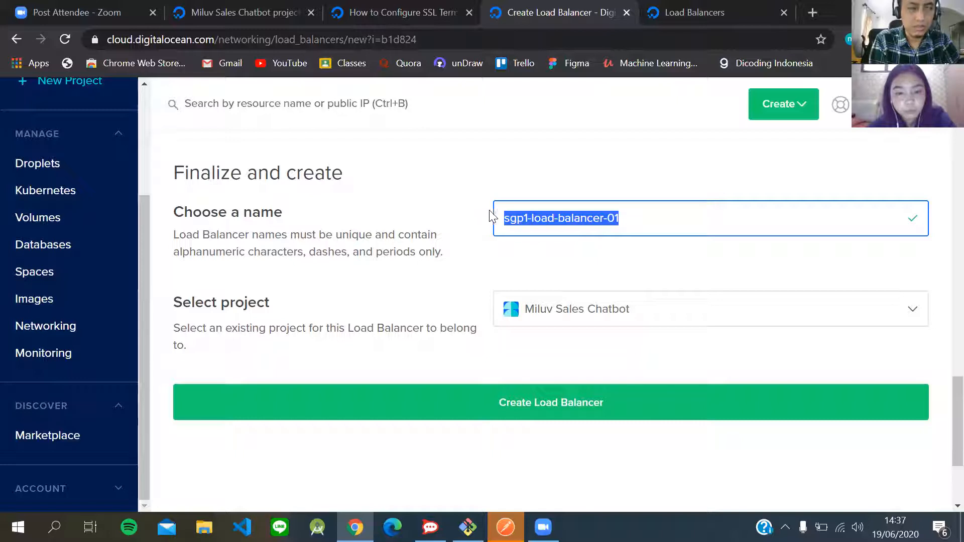
pyautogui.write('m')
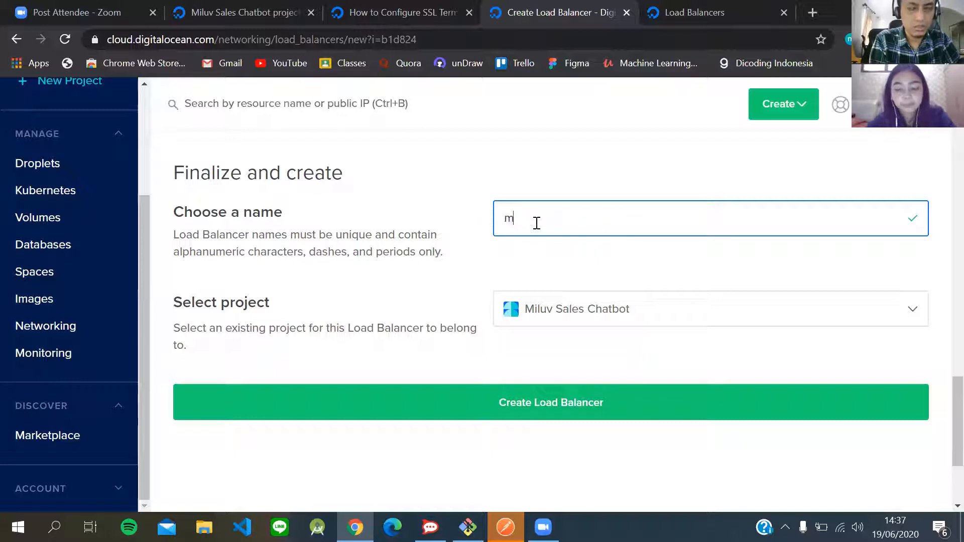
pyautogui.write('iluv-sales-chatbot-lb')
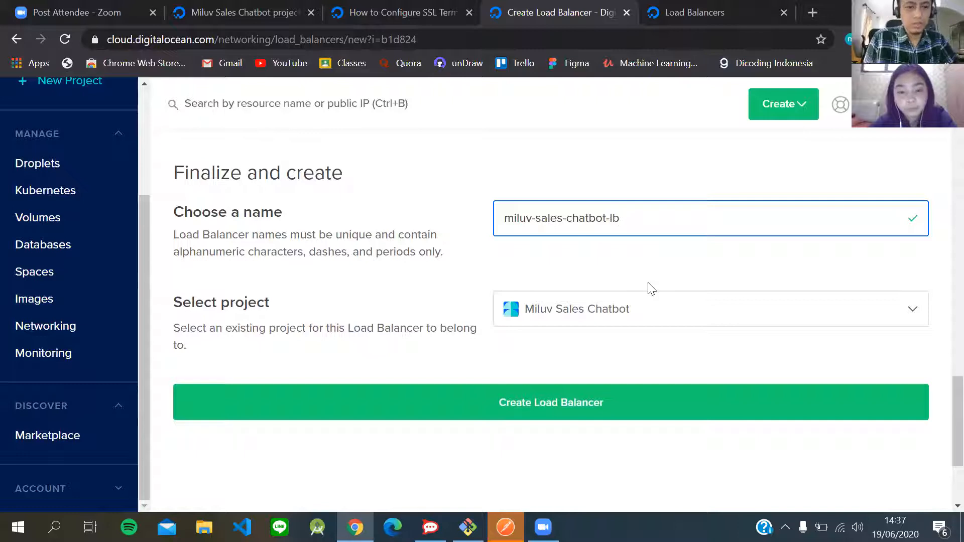
pyautogui.click(608, 405)
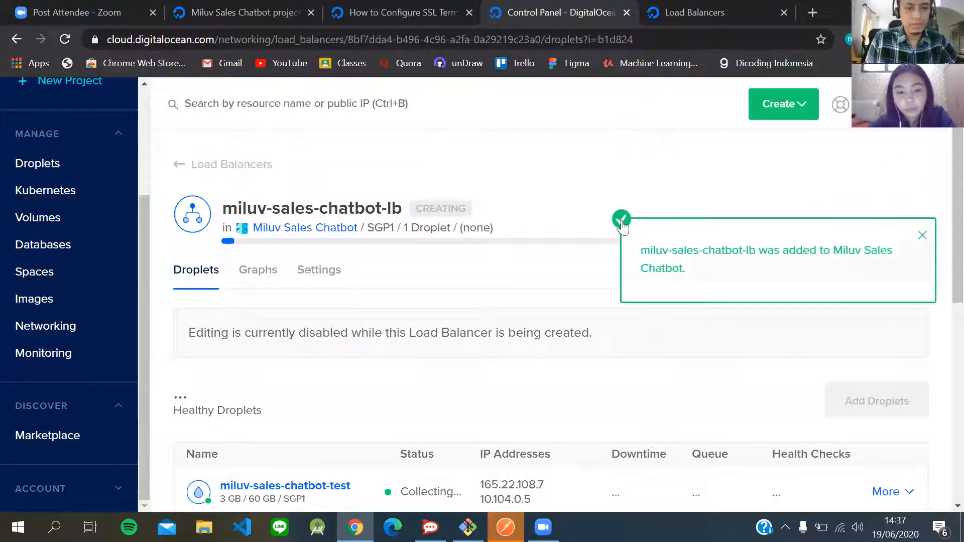
# - Look over the new load balancer's page for its creation progress and the status of its attached Droplet
pyautogui.scroll(-3, 476, 361)
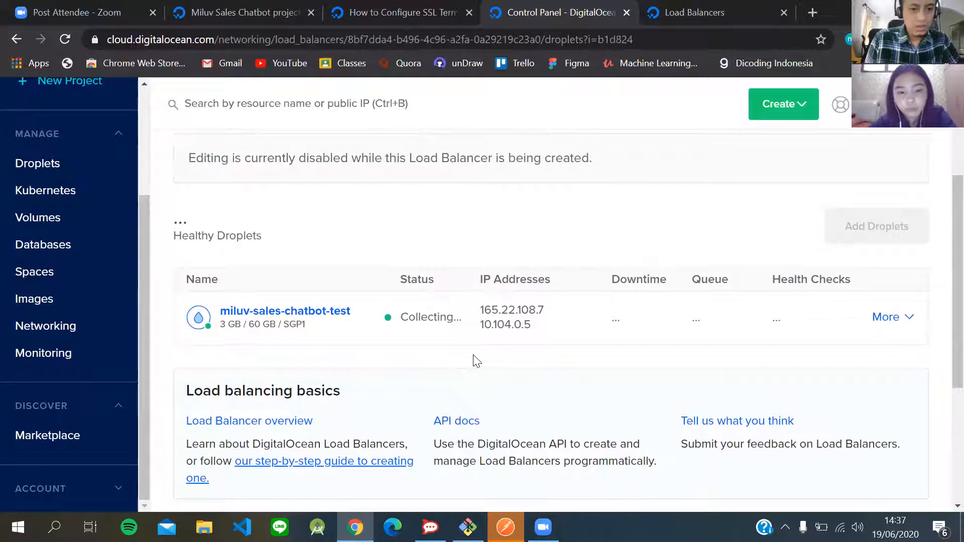
pyautogui.scroll(1, 477, 361)
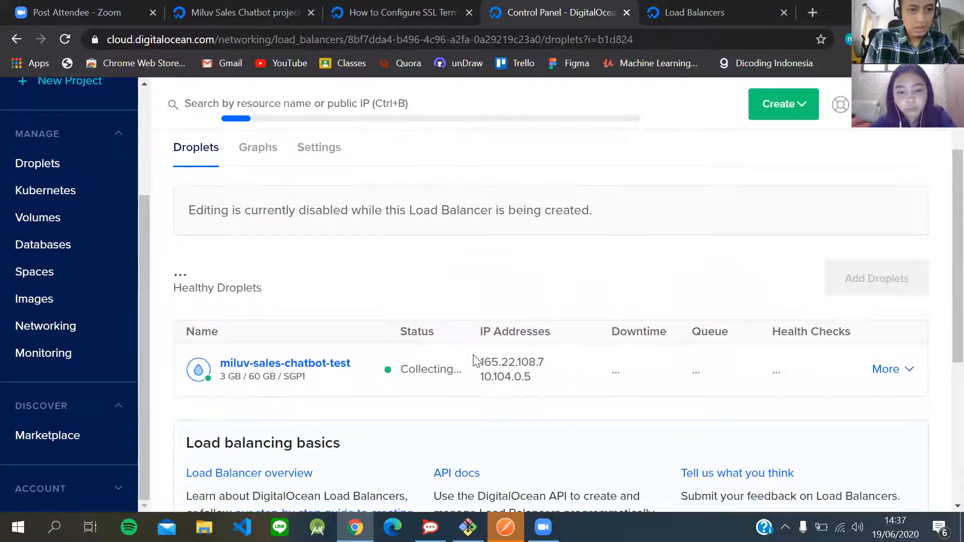
pyautogui.scroll(-3, 477, 361)
pyautogui.scroll(-2, 477, 362)
pyautogui.scroll(6, 477, 361)
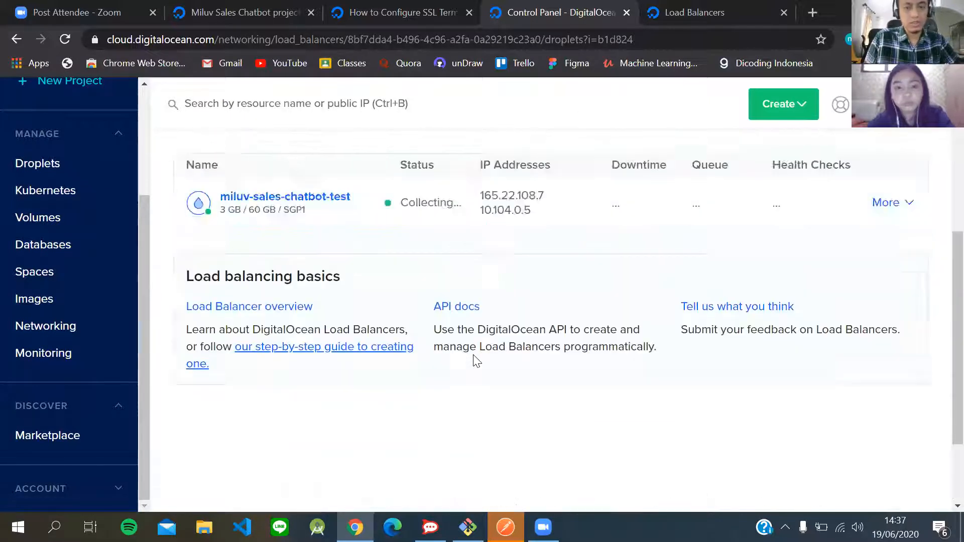
pyautogui.scroll(-2, 476, 361)
pyautogui.scroll(3, 477, 361)
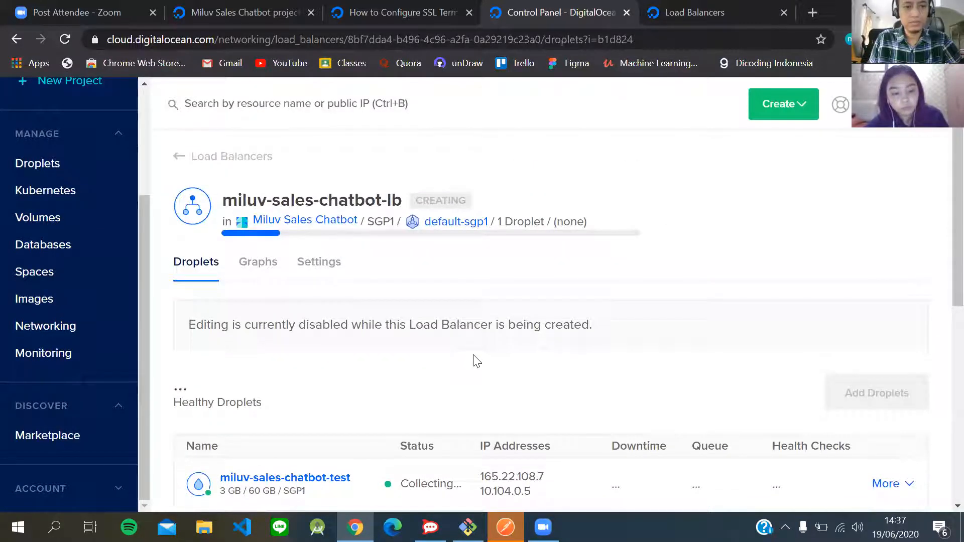
# - Read the SSL termination guide on adding an HTTPS or HTTP2 forwarding rule and adding an SSL certificate
pyautogui.hotkey('ctrl', 'shift', 'Tab')
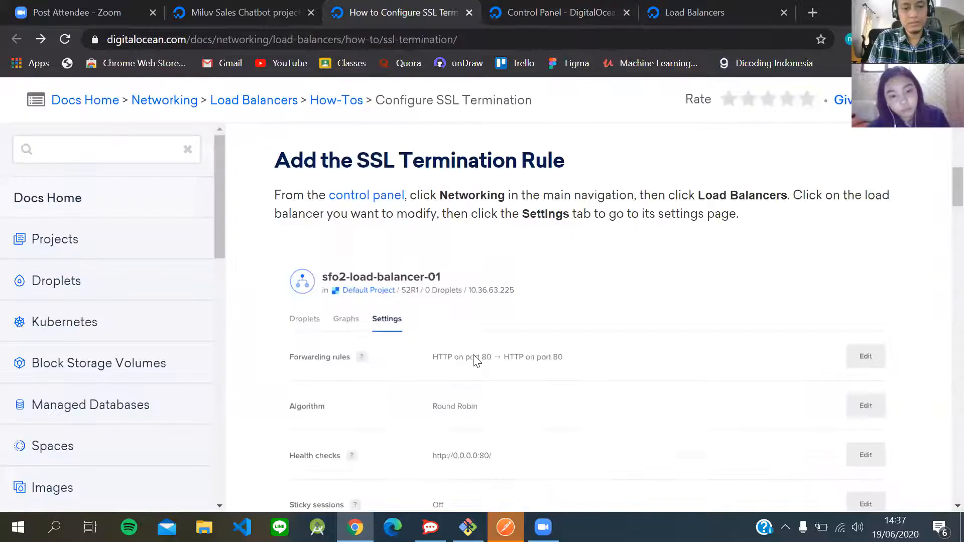
pyautogui.scroll(-9, 477, 361)
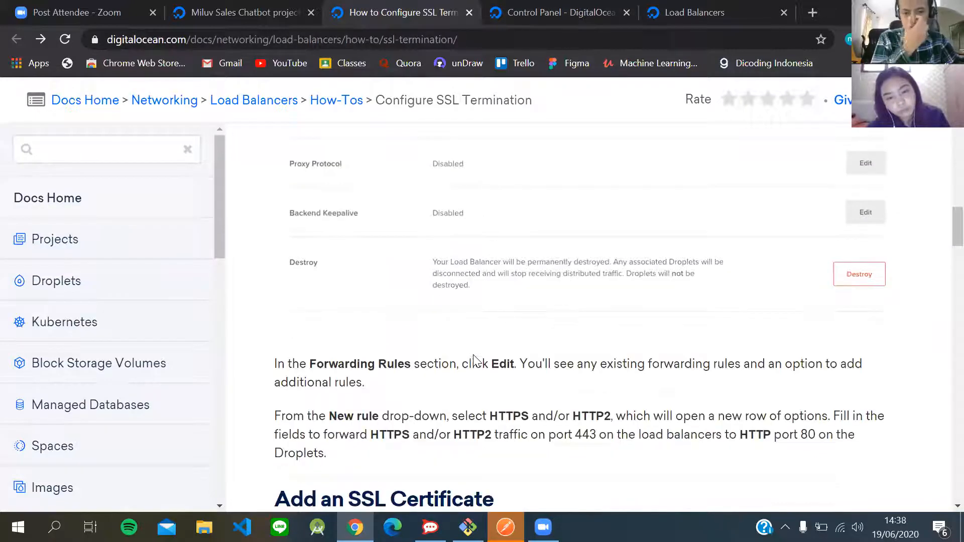
pyautogui.scroll(-2, 474, 358)
pyautogui.scroll(2, 473, 358)
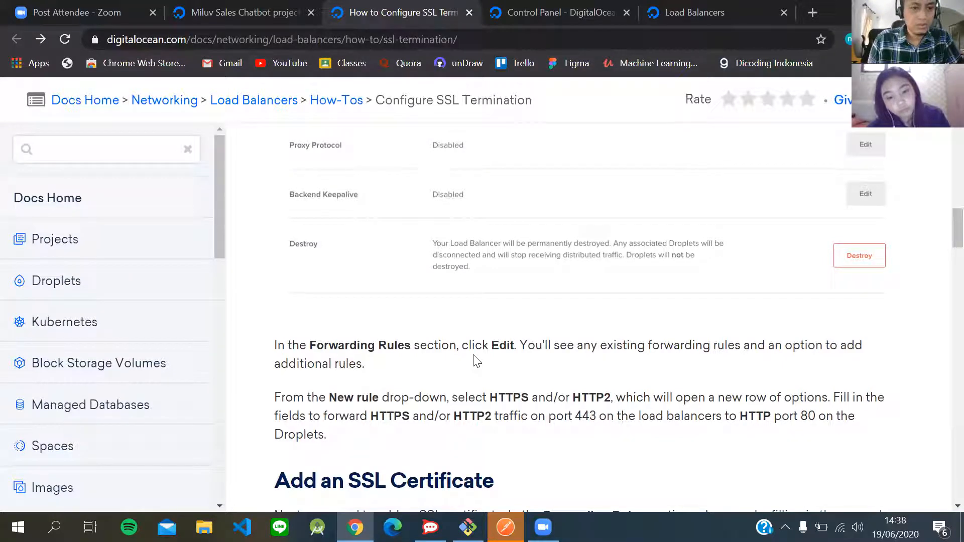
pyautogui.moveTo(494, 398); pyautogui.dragTo(638, 390)
pyautogui.click(477, 471)
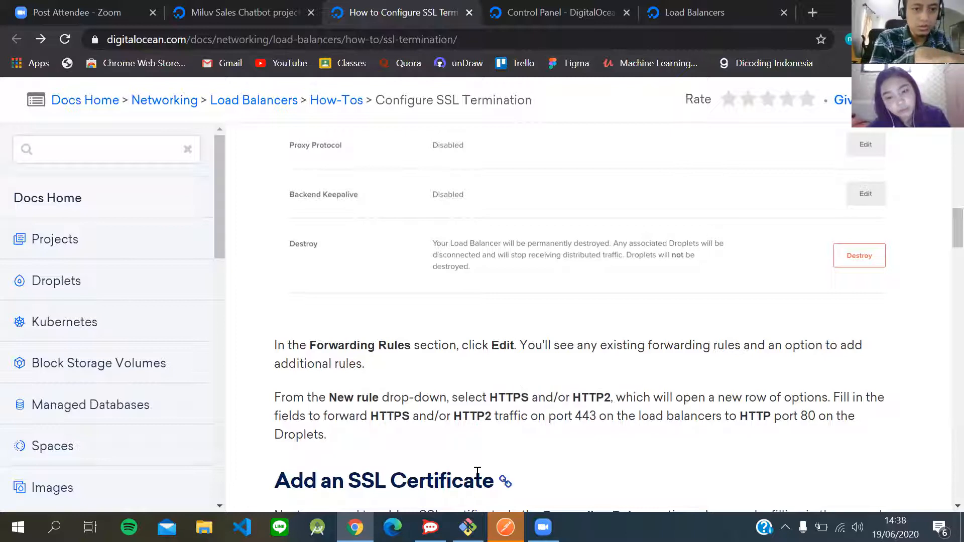
pyautogui.scroll(-5, 478, 472)
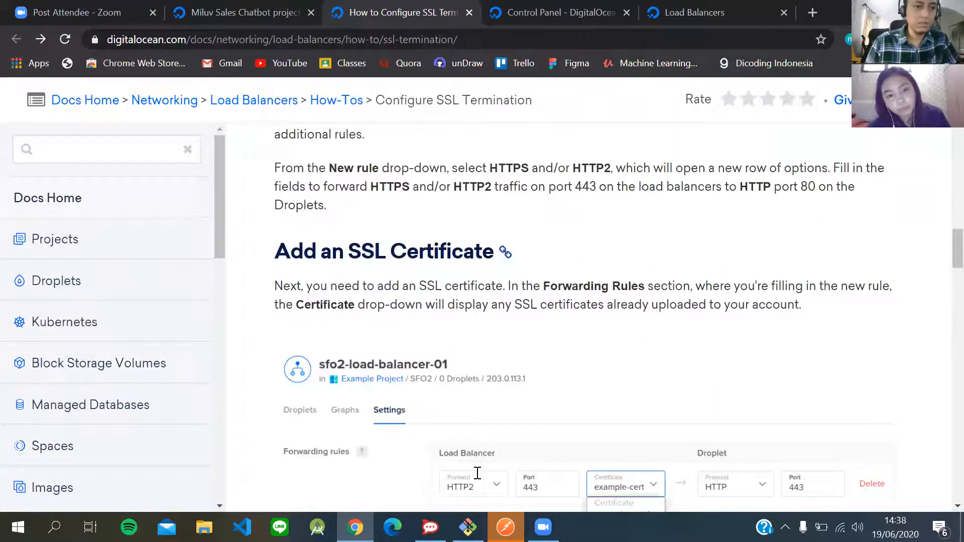
# - Recheck the creation progress of miluv-sales-chatbot-lb and review the features on the Load Balancers product page
pyautogui.click(547, 12)
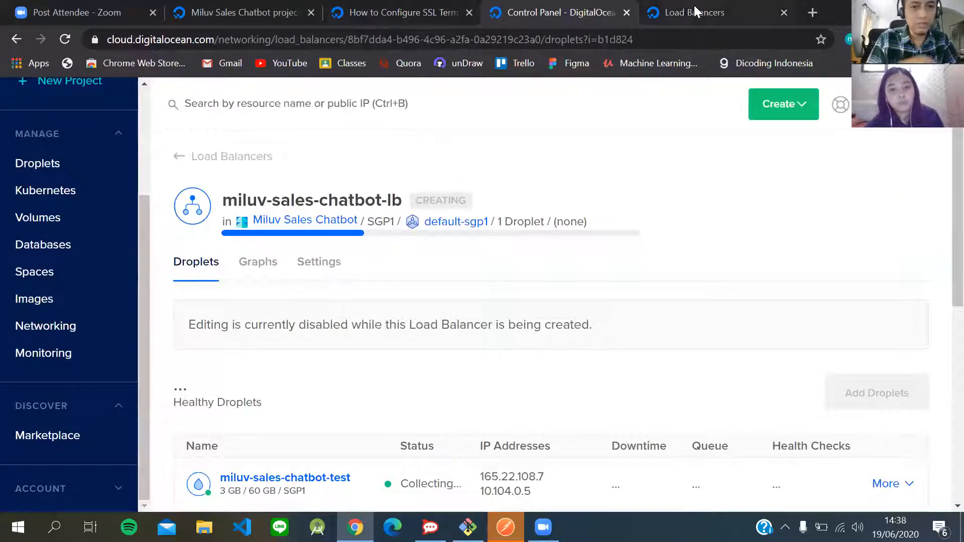
pyautogui.click(694, 5)
pyautogui.scroll(4, 376, 462)
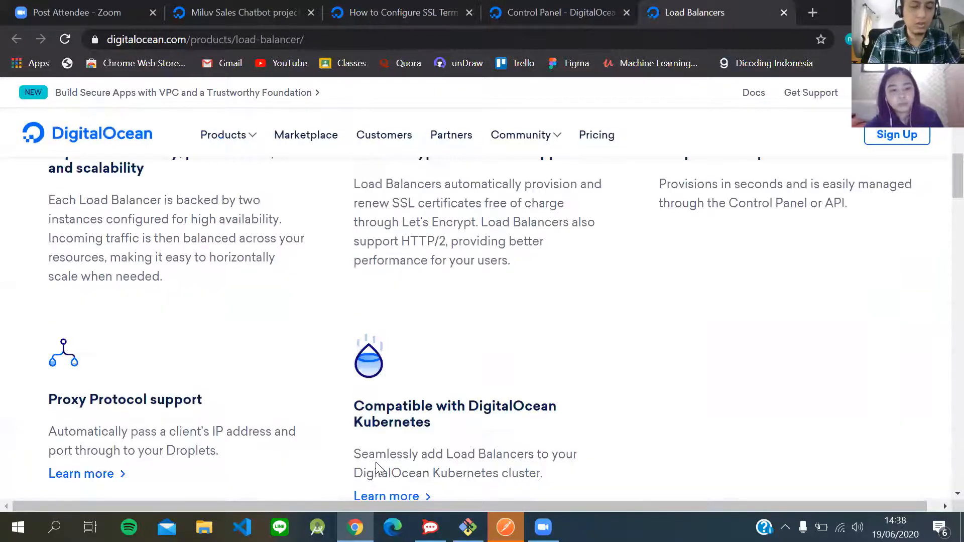
# - Skim the Load Balancers product page and follow its Get started link to the control panel
pyautogui.scroll(10, 375, 461)
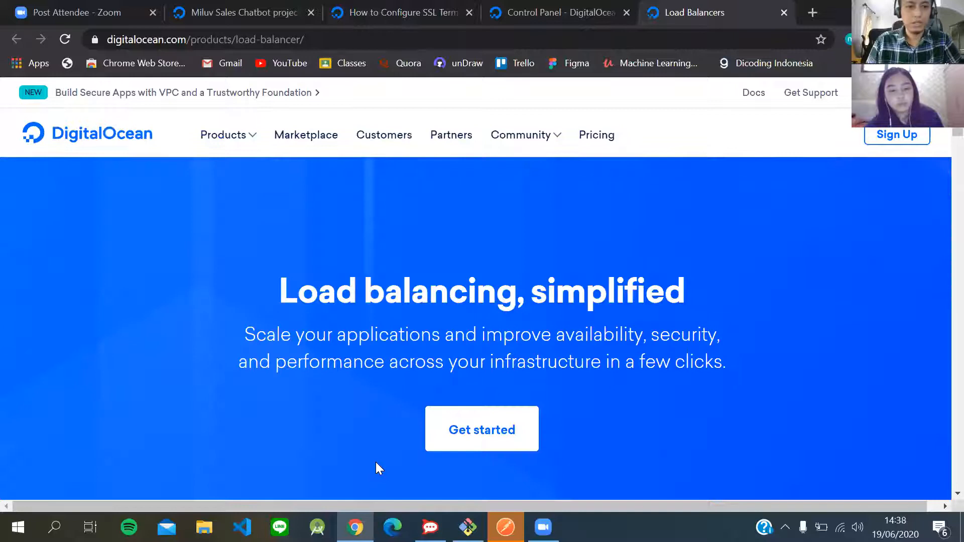
pyautogui.scroll(-15, 376, 461)
pyautogui.scroll(-10, 383, 439)
pyautogui.scroll(8, 383, 439)
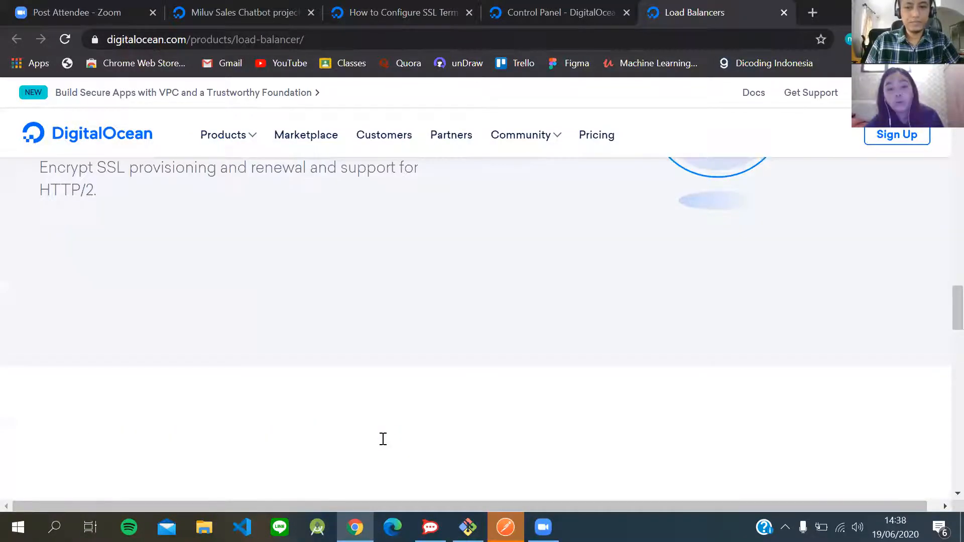
pyautogui.scroll(15, 383, 439)
pyautogui.click(442, 447)
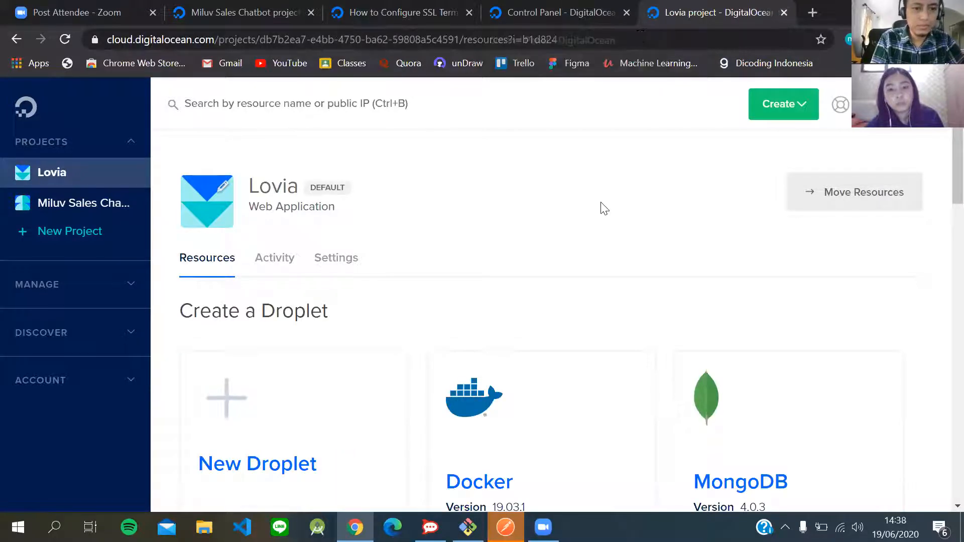
# - Check the metrics status of the miluv-sales-chatbot-test Droplet attached to the new load balancer
pyautogui.click(611, 7)
pyautogui.scroll(-8, 461, 251)
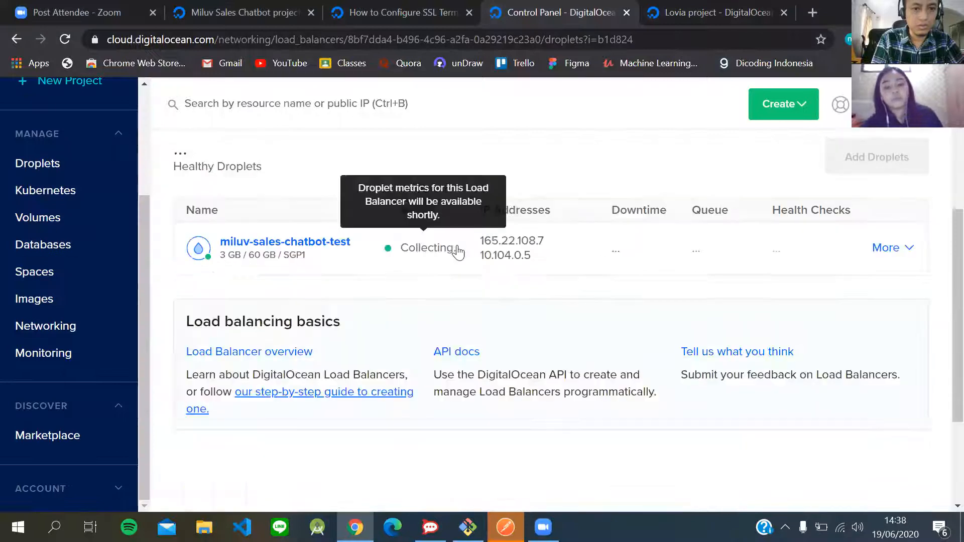
pyautogui.scroll(2, 461, 251)
pyautogui.scroll(2, 457, 251)
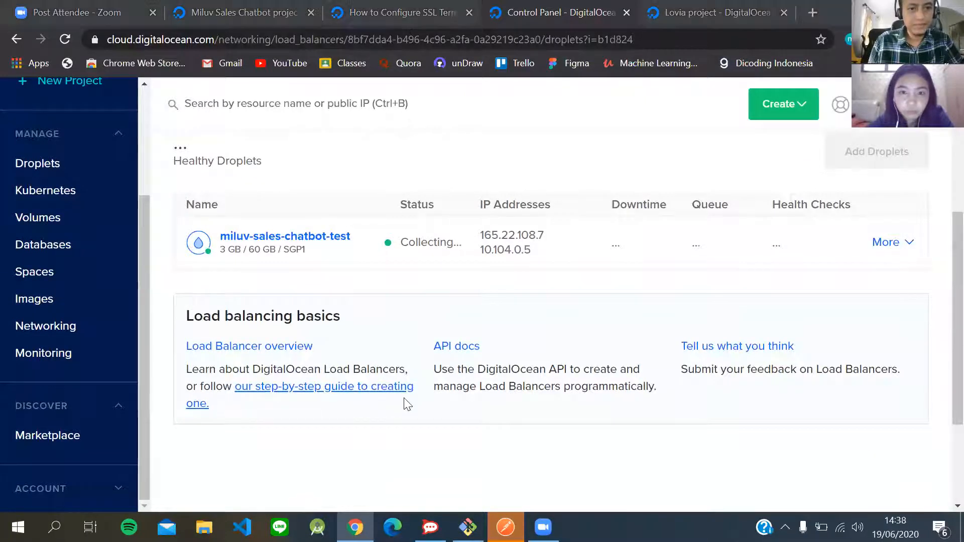
# - Browse the Lovia project's resources page, including its Manage options, creation shortcuts and learning materials
pyautogui.click(724, 12)
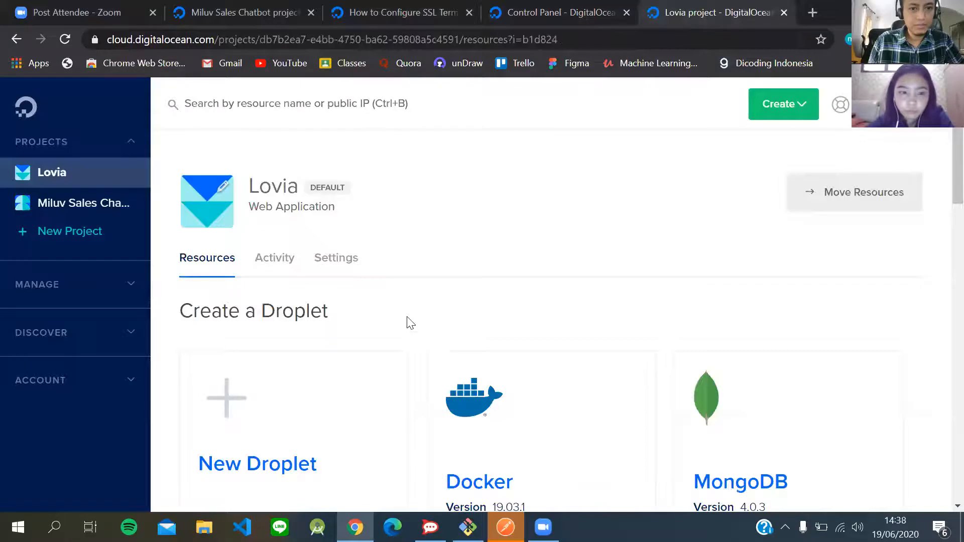
pyautogui.click(60, 301)
pyautogui.scroll(-4, 62, 306)
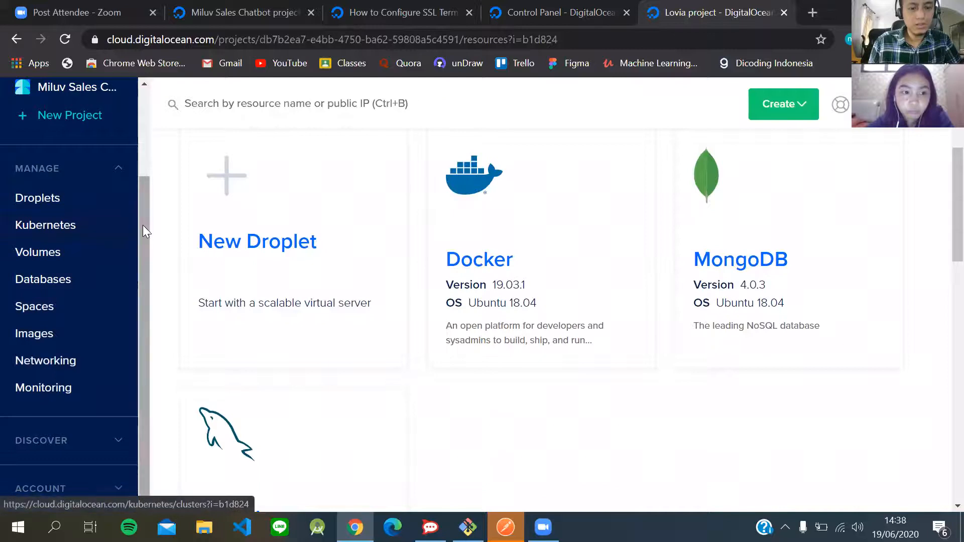
pyautogui.moveTo(142, 225); pyautogui.dragTo(158, 129)
pyautogui.scroll(-5, 237, 169)
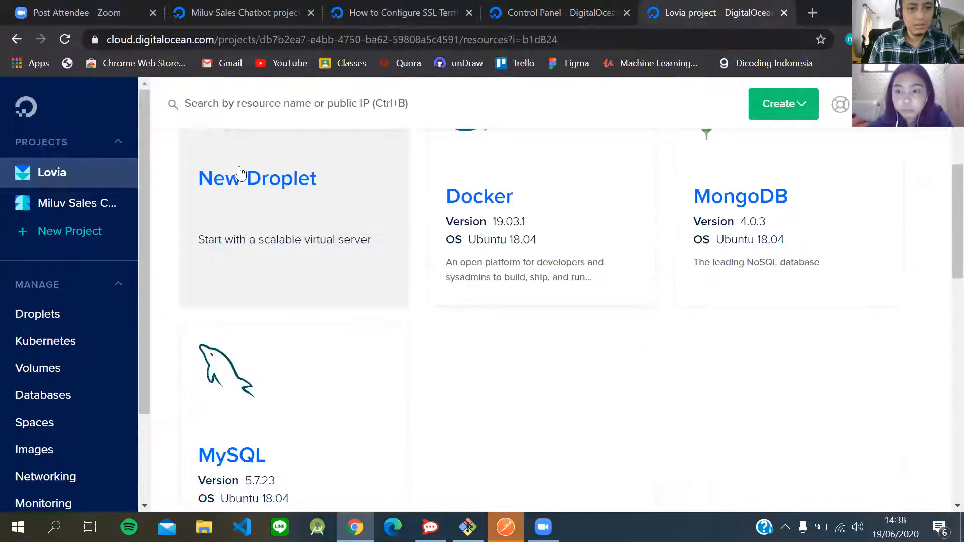
pyautogui.scroll(-10, 239, 172)
pyautogui.scroll(5, 32, 298)
pyautogui.scroll(-5, 463, 246)
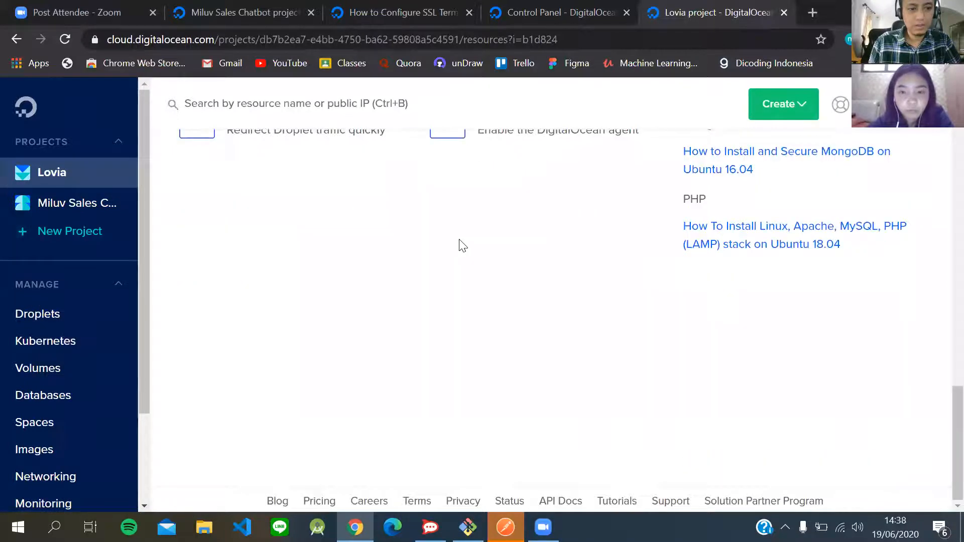
pyautogui.scroll(7, 462, 245)
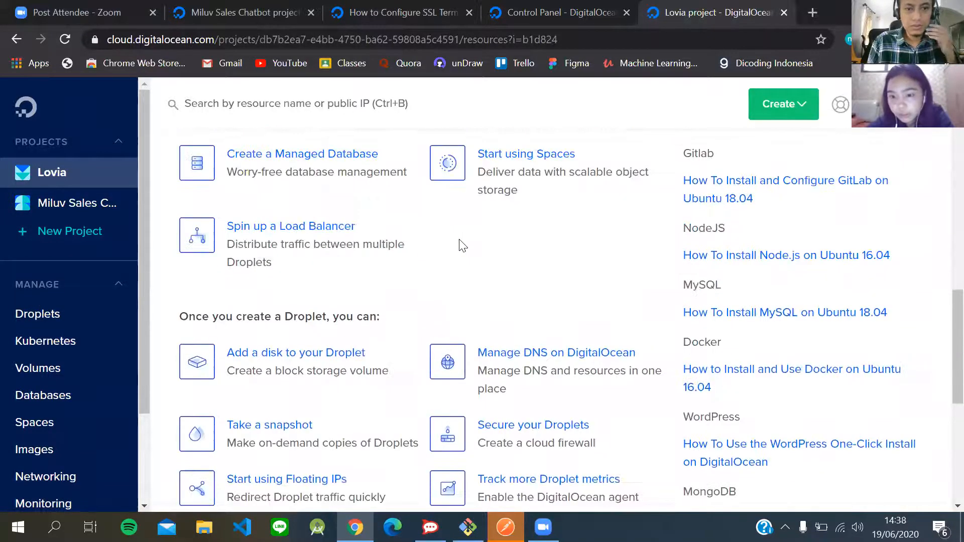
pyautogui.scroll(1, 463, 246)
pyautogui.scroll(-7, 462, 245)
# - Open the DigitalOcean blog in a new tab and close the Lovia project page
pyautogui.click(277, 502)
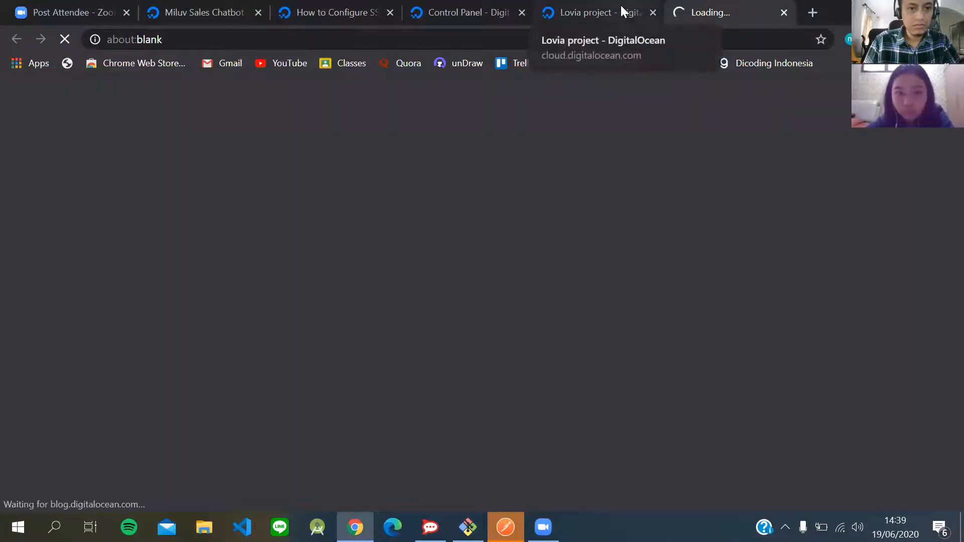
pyautogui.click(623, 6)
pyautogui.scroll(10, 565, 211)
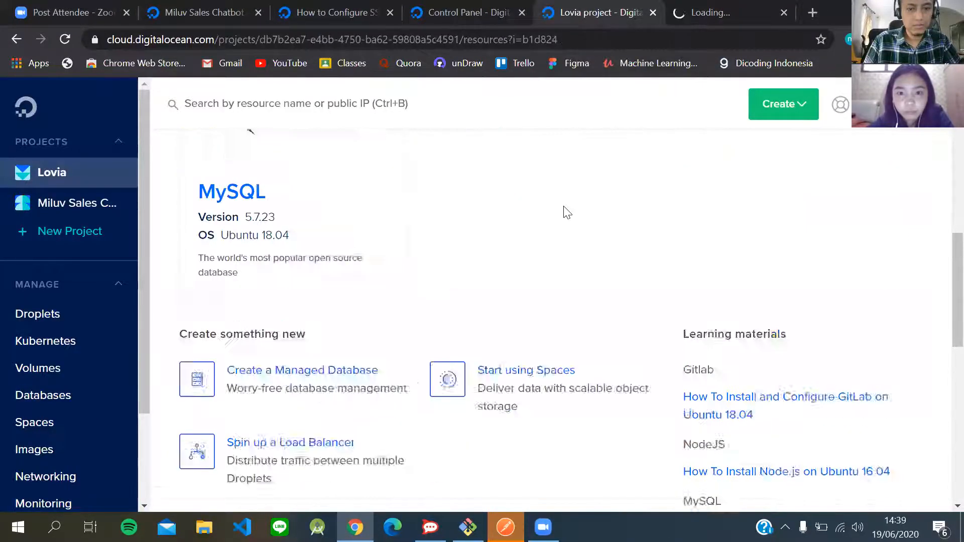
pyautogui.click(701, 10)
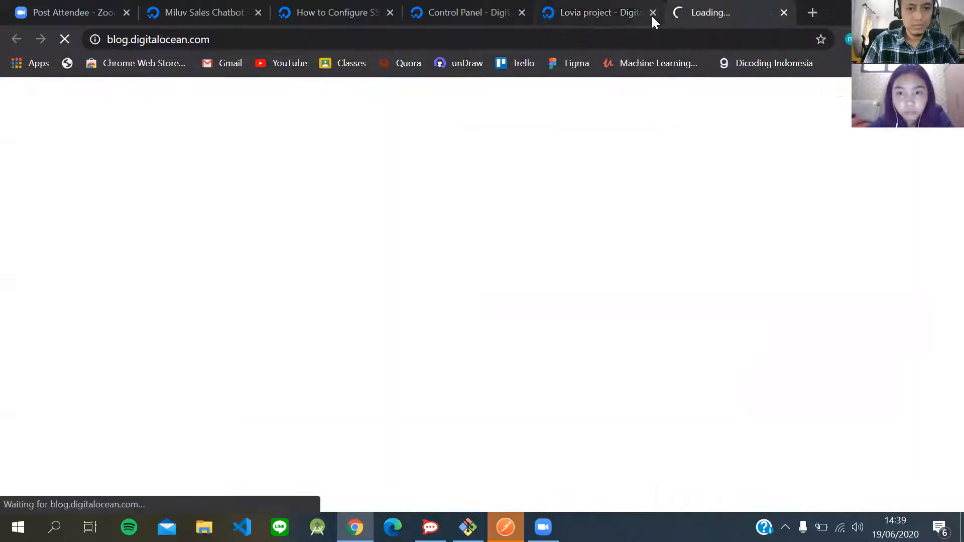
pyautogui.click(652, 12)
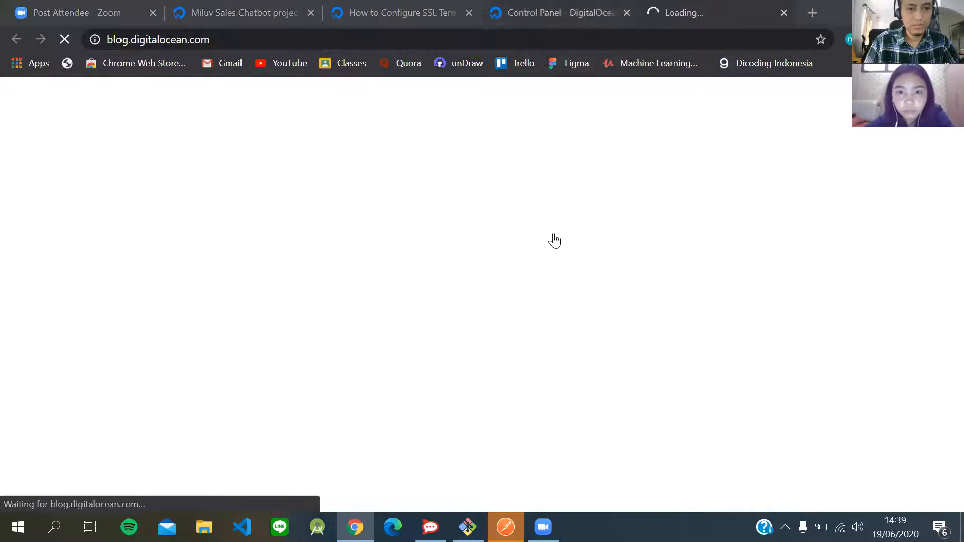
# - Recheck the creation progress of miluv-sales-chatbot-lb and the status of its Droplet
pyautogui.hotkey('ctrl', 'shift', 'Tab')
pyautogui.scroll(5, 553, 239)
pyautogui.scroll(-3, 553, 239)
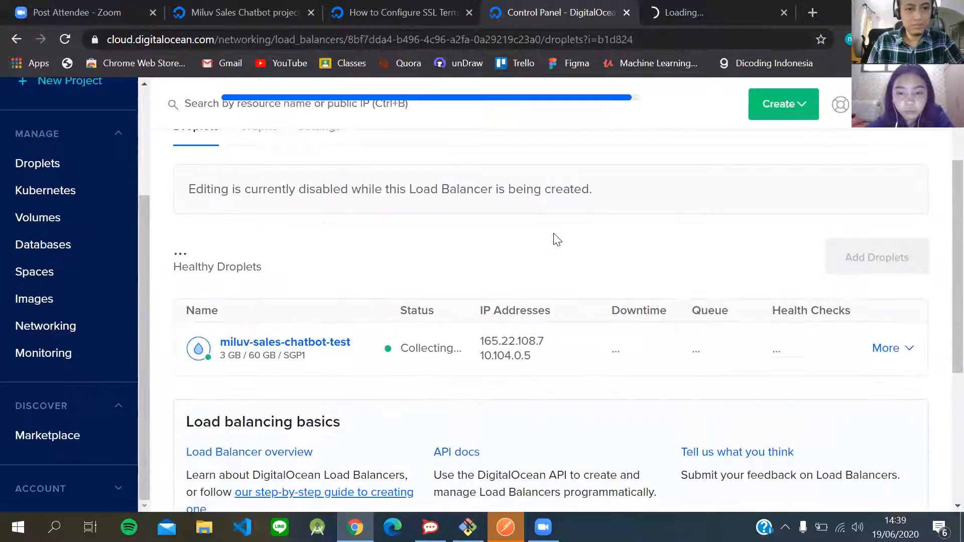
pyautogui.scroll(-2, 555, 240)
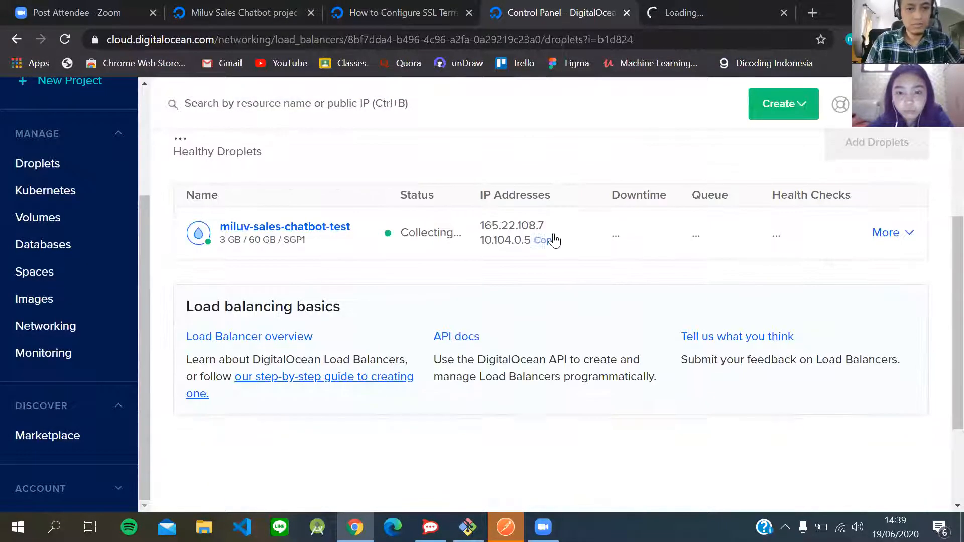
pyautogui.scroll(4, 555, 240)
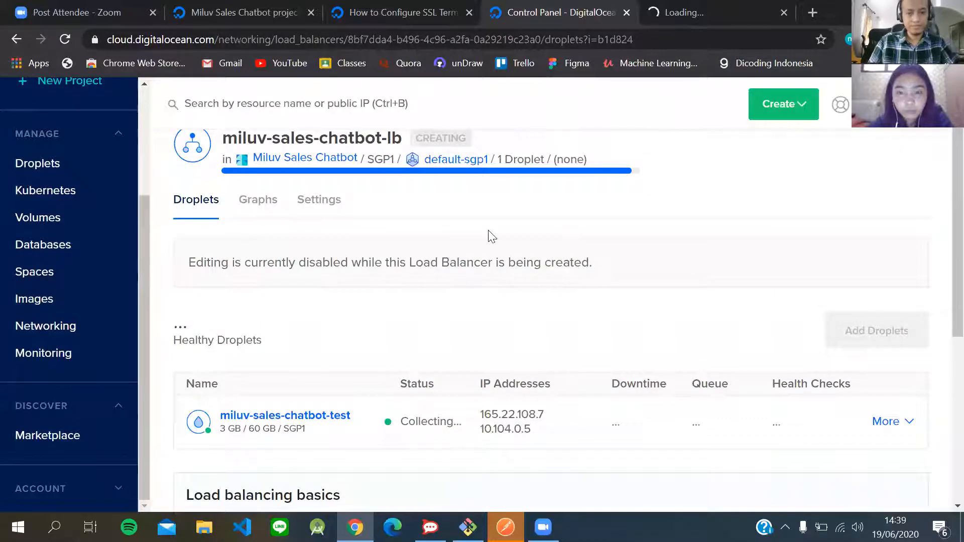
pyautogui.scroll(2, 489, 232)
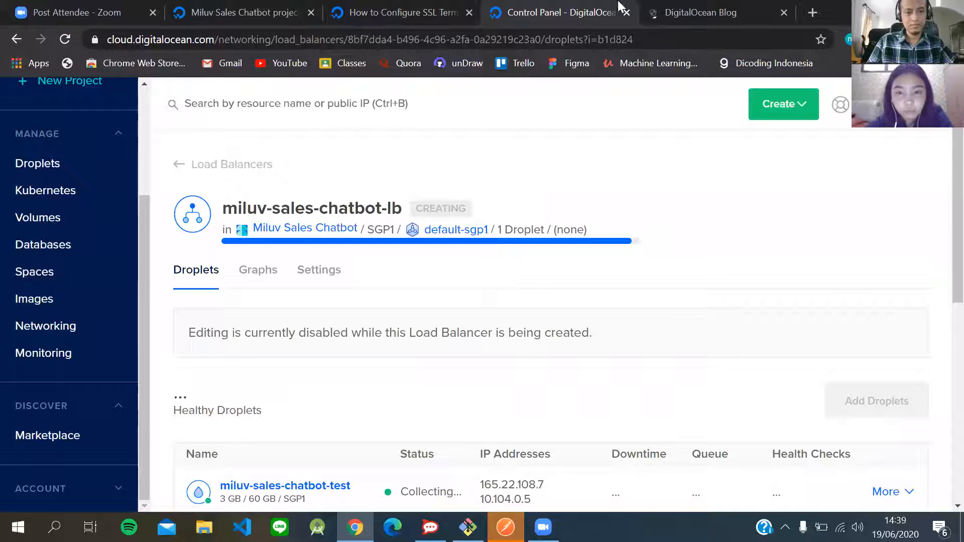
# - Look through the topics and latest posts on the DigitalOcean blog
pyautogui.click(699, 12)
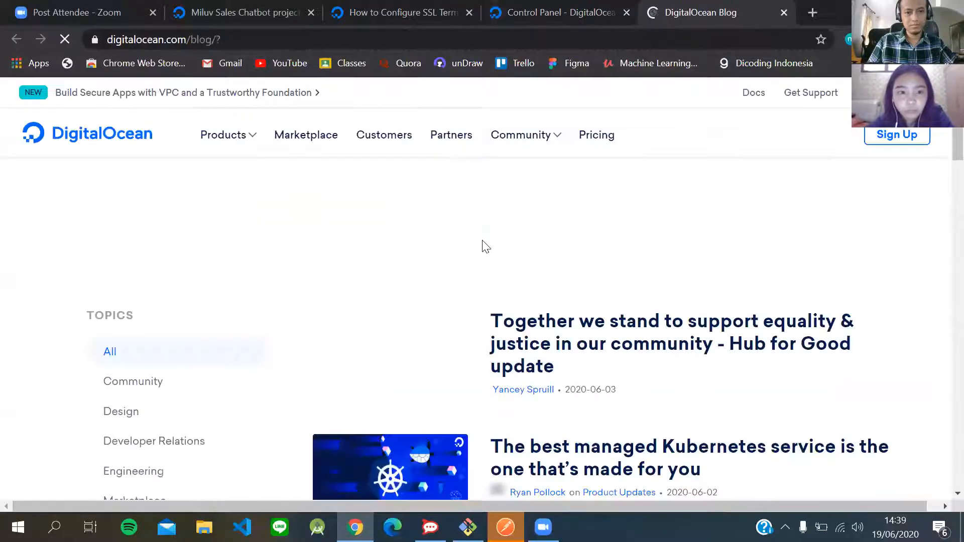
pyautogui.scroll(-7, 257, 408)
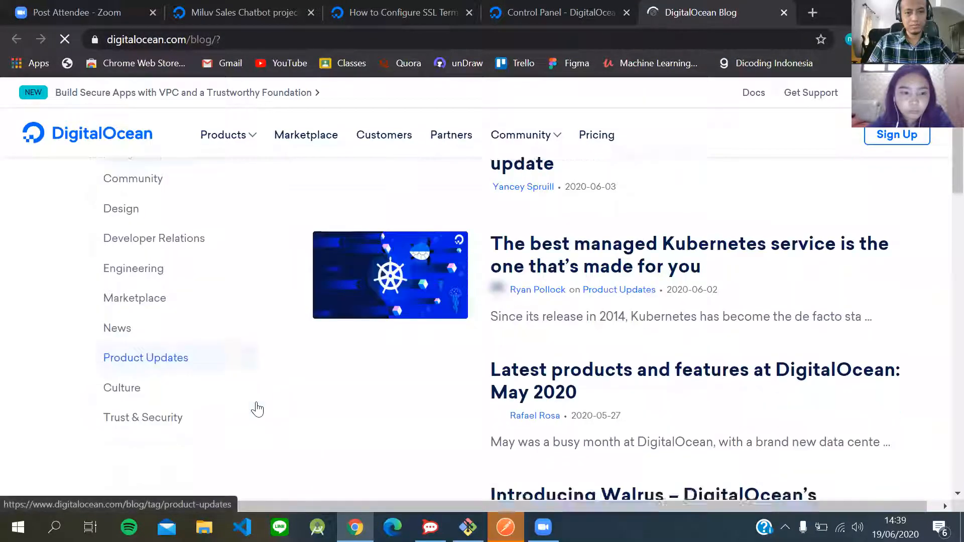
pyautogui.scroll(3, 257, 408)
pyautogui.scroll(2, 187, 230)
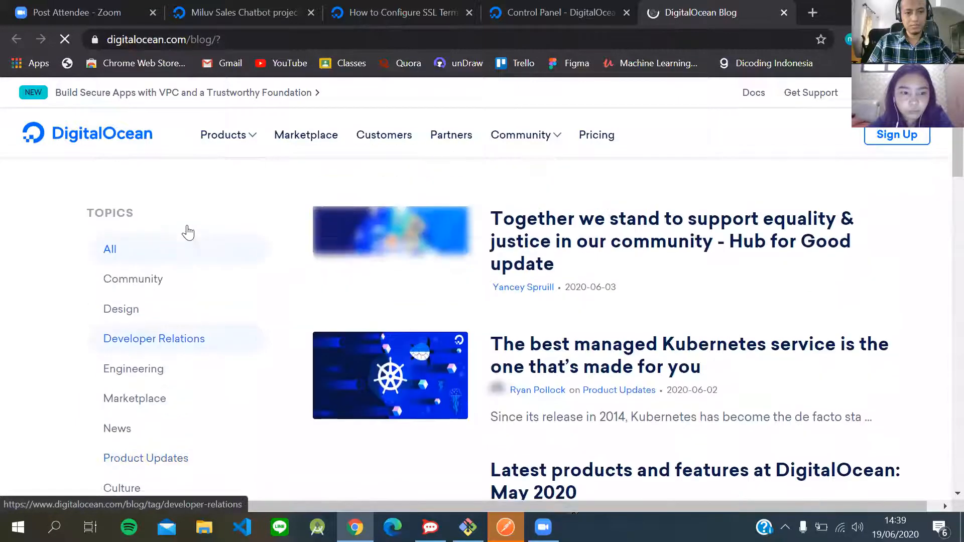
pyautogui.scroll(-1, 189, 232)
pyautogui.scroll(-2, 189, 232)
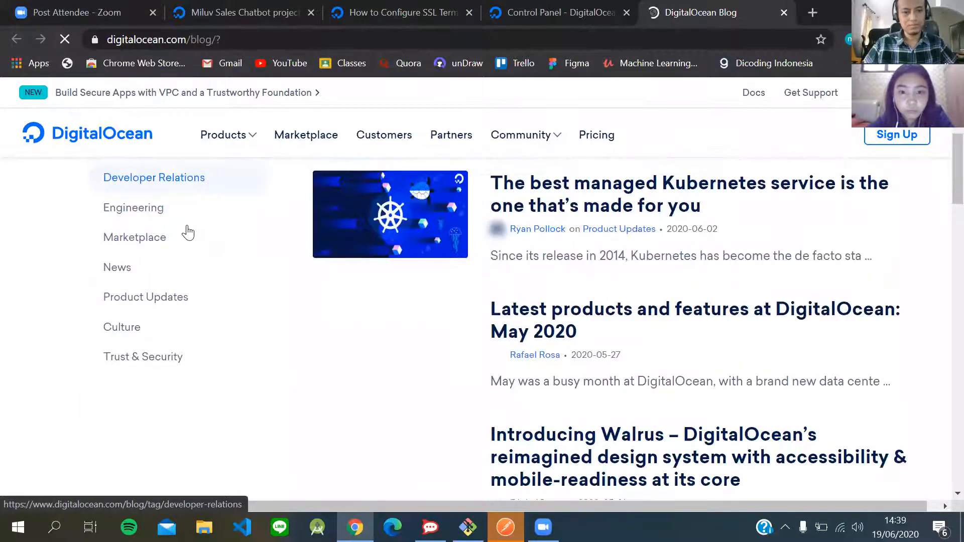
pyautogui.scroll(3, 188, 232)
pyautogui.click(597, 14)
pyautogui.click(696, 15)
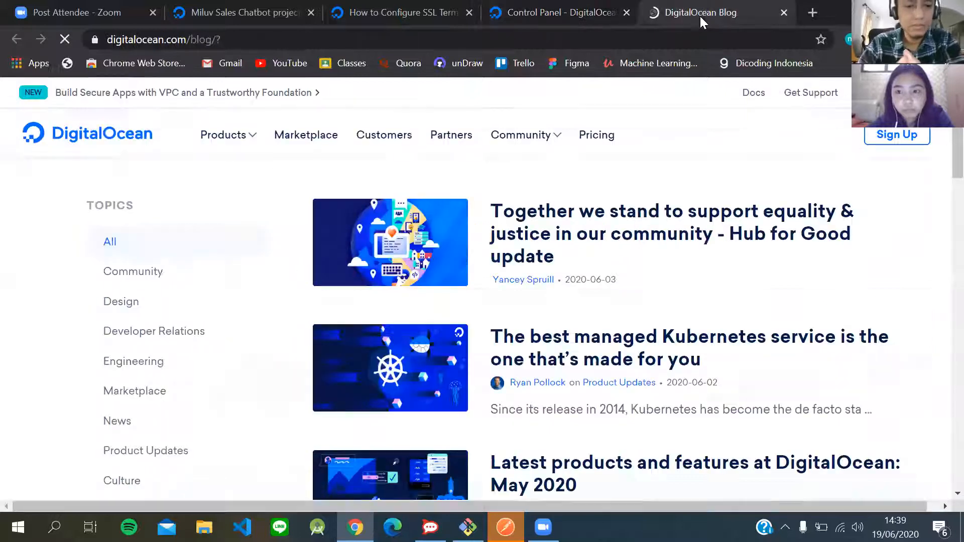
# - Open the Load Balancers page in the Networking section of the DigitalOcean Docs and read through to its latest updates
pyautogui.click(747, 99)
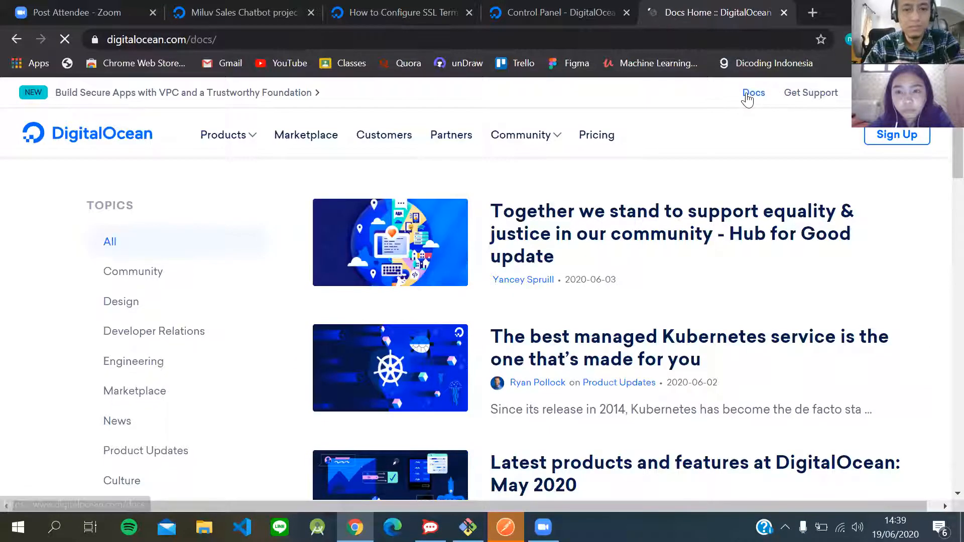
pyautogui.scroll(-2, 125, 340)
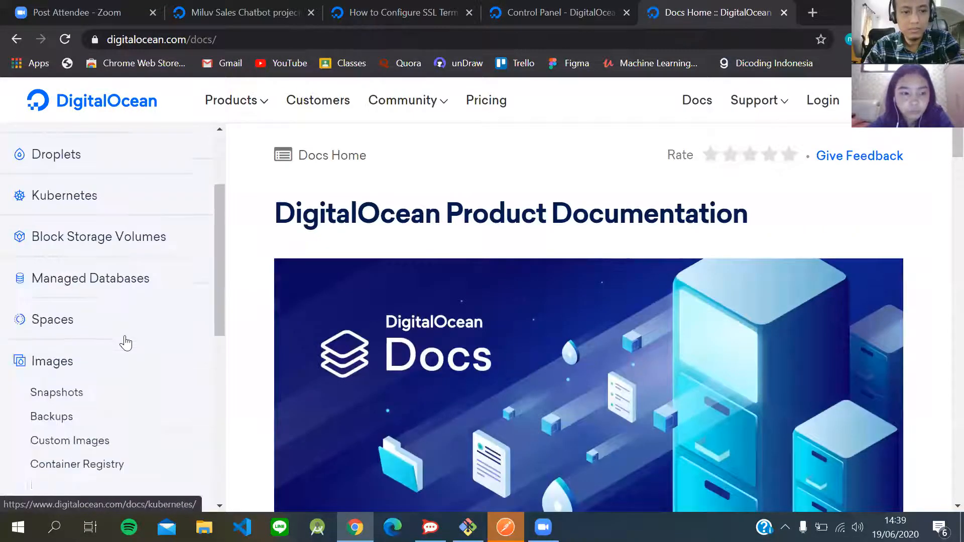
pyautogui.scroll(-6, 125, 343)
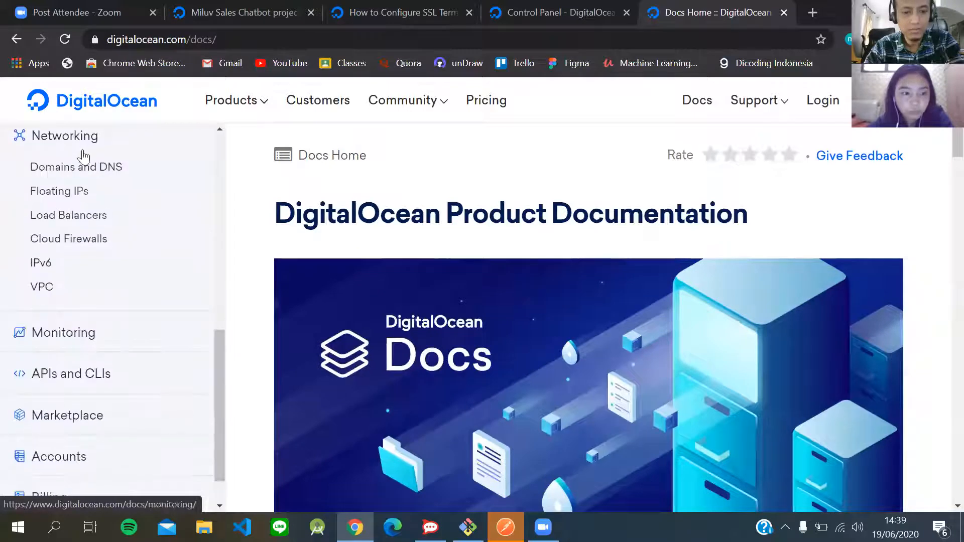
pyautogui.click(148, 266)
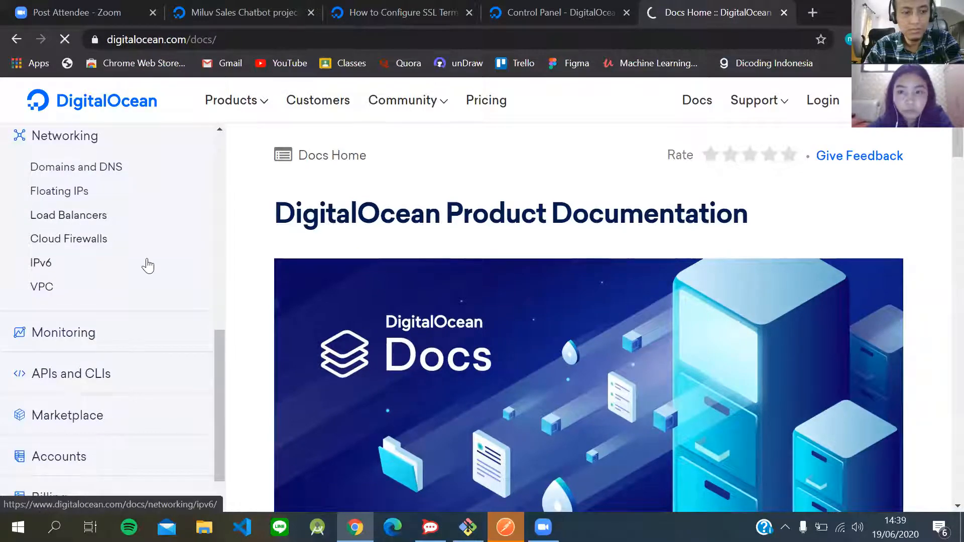
pyautogui.scroll(-3, 290, 330)
pyautogui.scroll(-15, 290, 330)
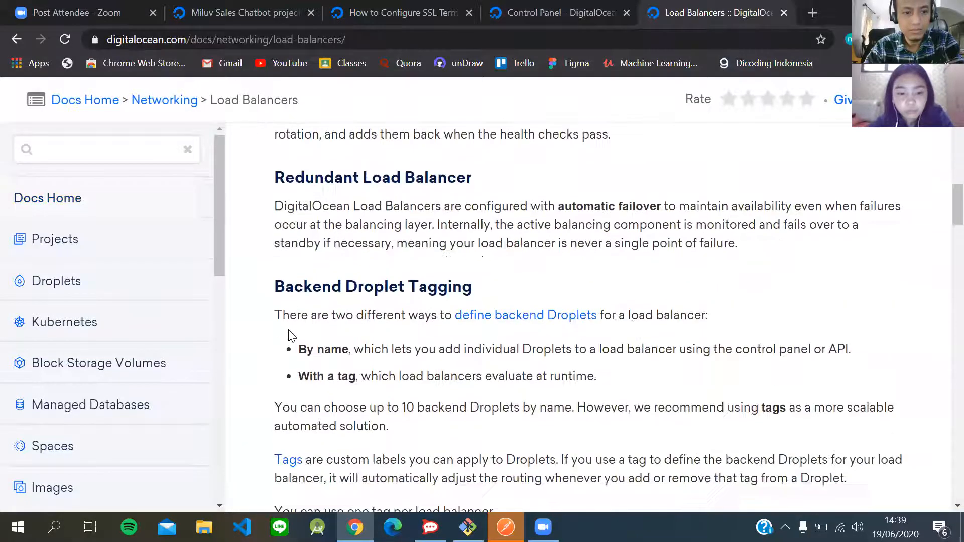
pyautogui.scroll(-10, 289, 335)
pyautogui.scroll(-12, 290, 335)
pyautogui.scroll(-15, 294, 293)
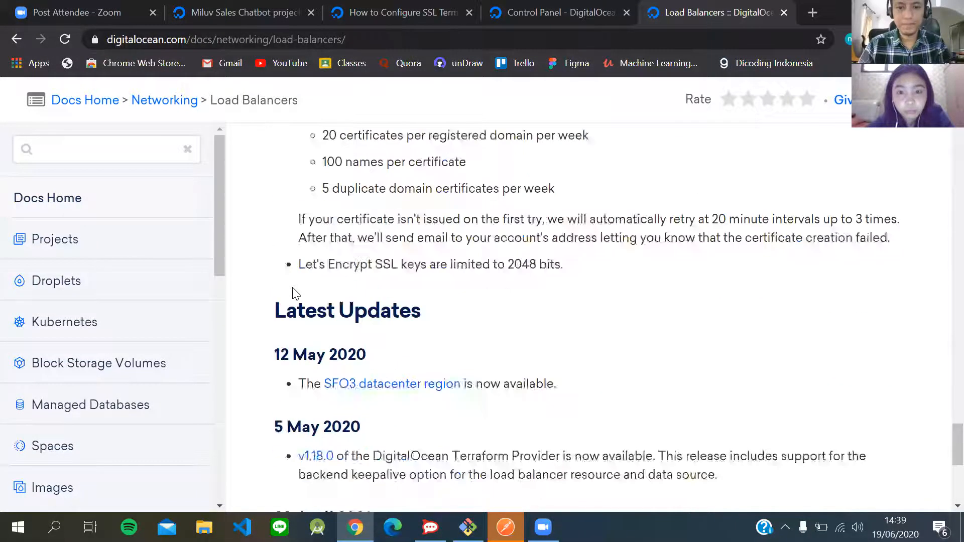
pyautogui.scroll(-6, 294, 293)
# - Review the miluv-sales-chatbot-lb page for the load balancer's creation state, its assigned IP address and the Droplet's health status
pyautogui.click(522, 12)
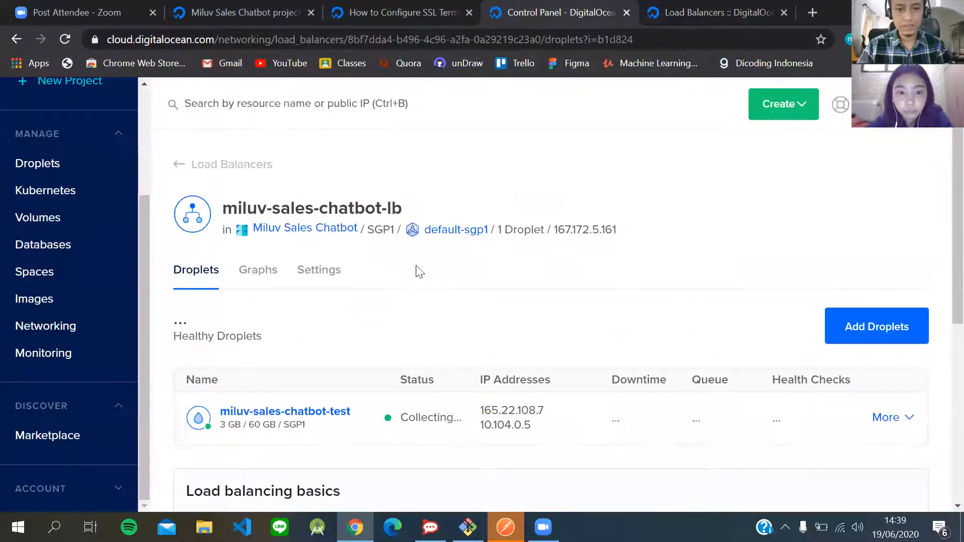
pyautogui.scroll(-2, 409, 301)
pyautogui.scroll(2, 409, 301)
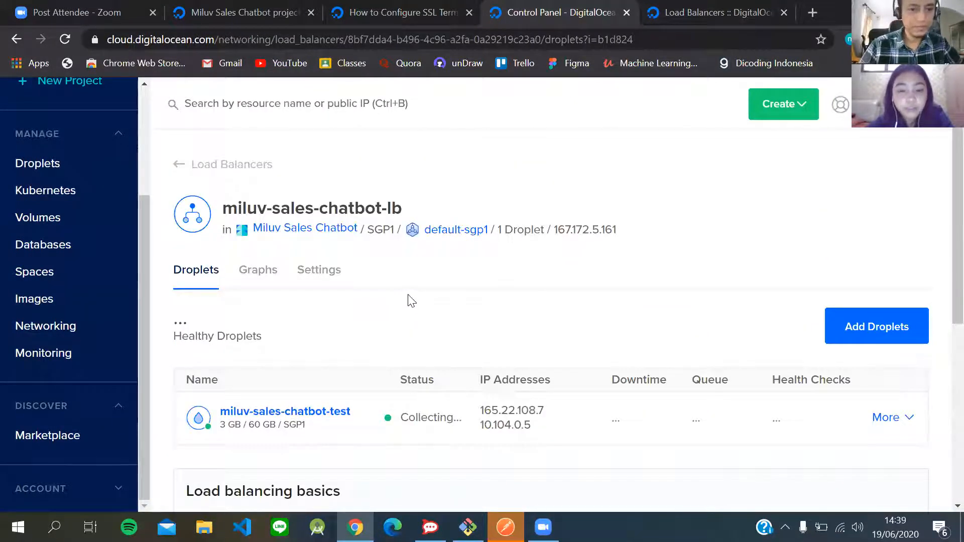
pyautogui.scroll(-3, 409, 301)
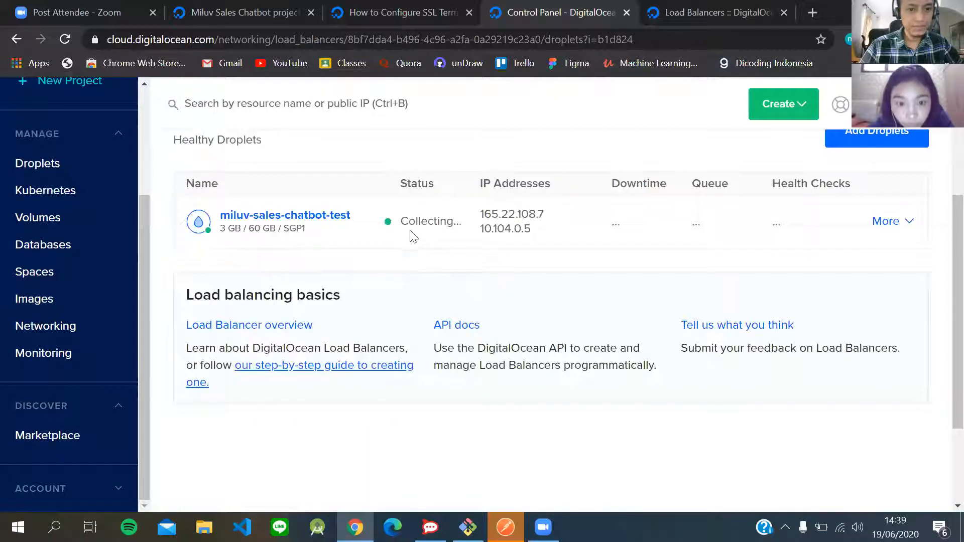
pyautogui.moveTo(406, 226)
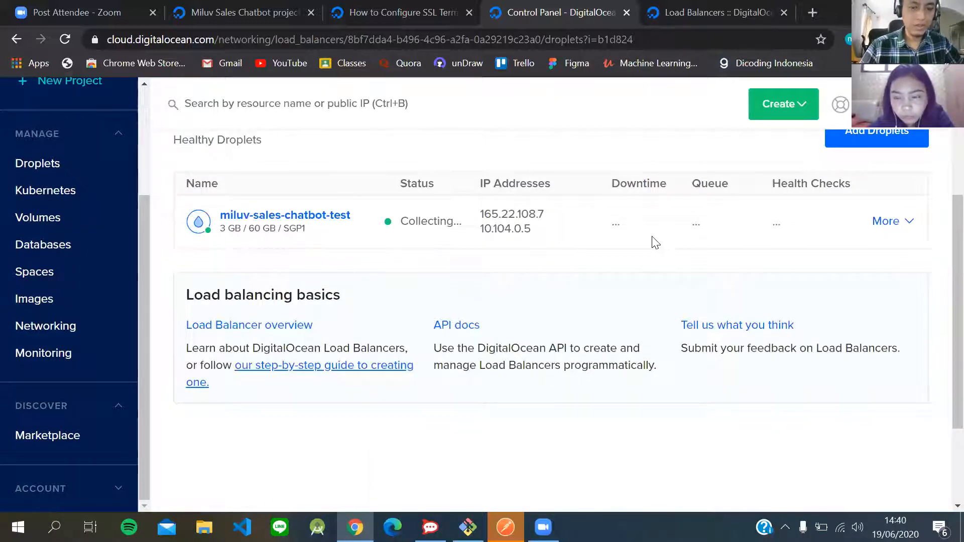
pyautogui.scroll(3, 656, 242)
pyautogui.scroll(1, 655, 242)
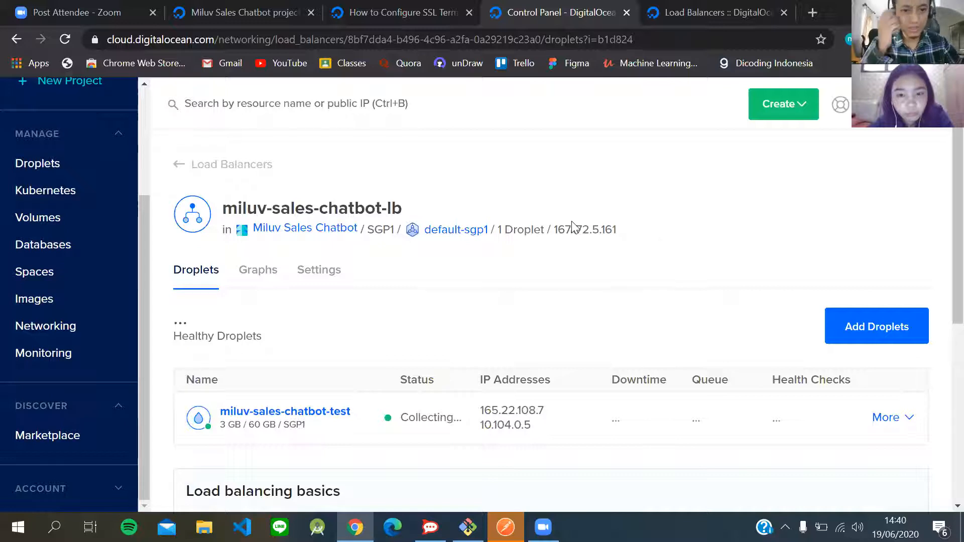
pyautogui.click(632, 231)
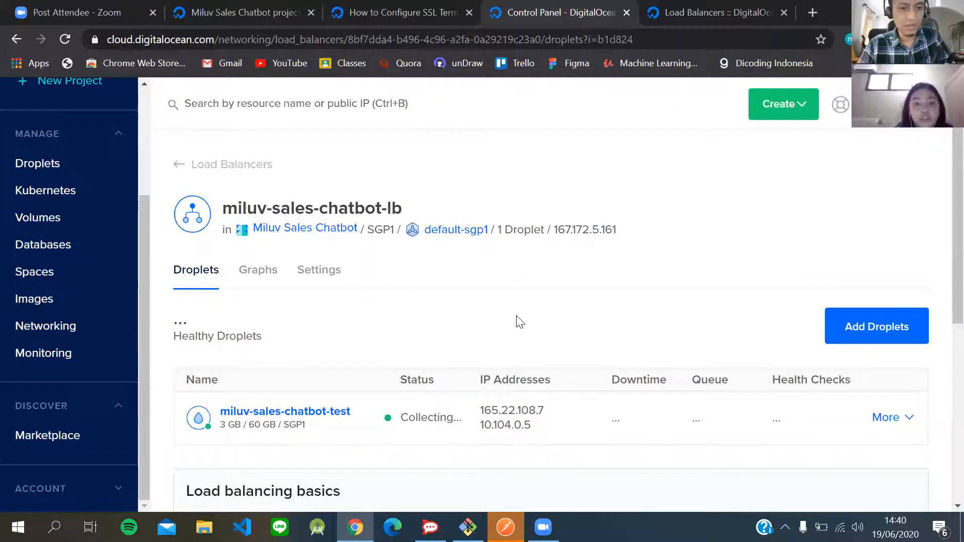
# - Recheck the miluv-sales-chatbot-lb page for its Droplet's collection status, health checks and the load balancing basics information
pyautogui.scroll(-1, 518, 322)
pyautogui.scroll(1, 517, 323)
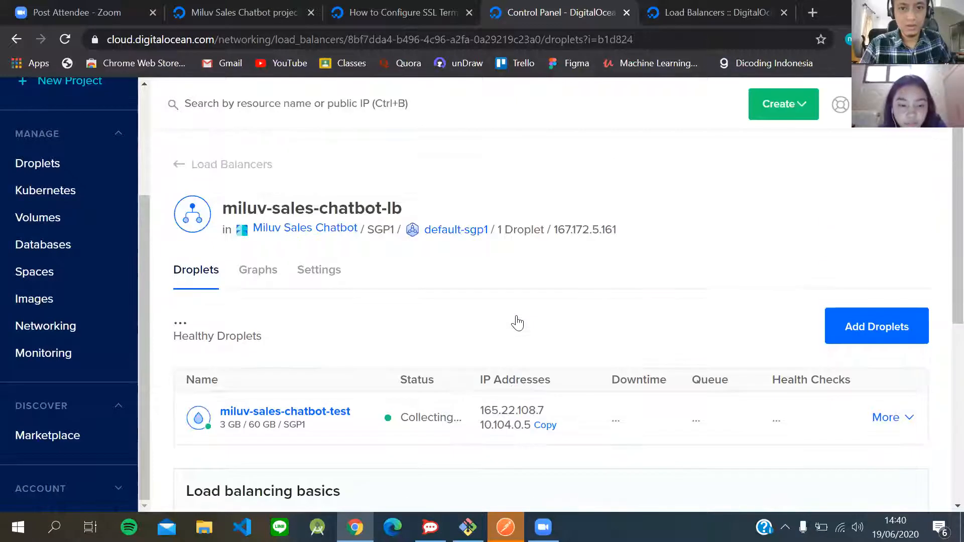
pyautogui.scroll(-1, 517, 322)
pyautogui.scroll(1, 517, 323)
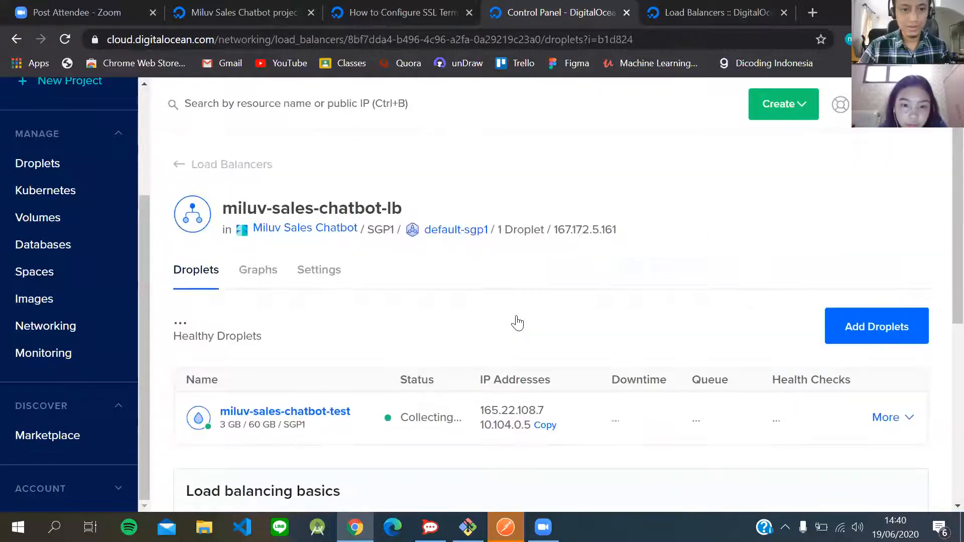
pyautogui.scroll(-4, 514, 274)
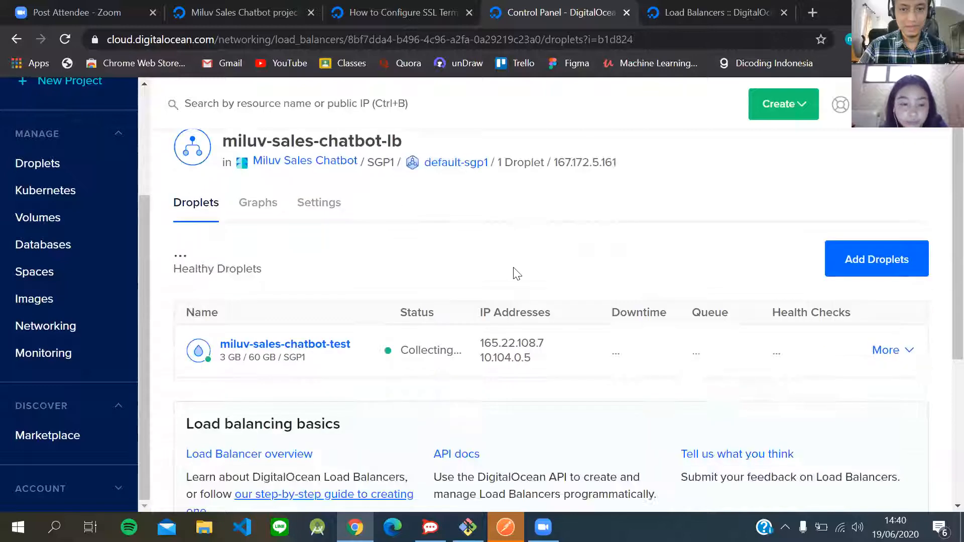
pyautogui.scroll(2, 516, 274)
pyautogui.scroll(1, 517, 273)
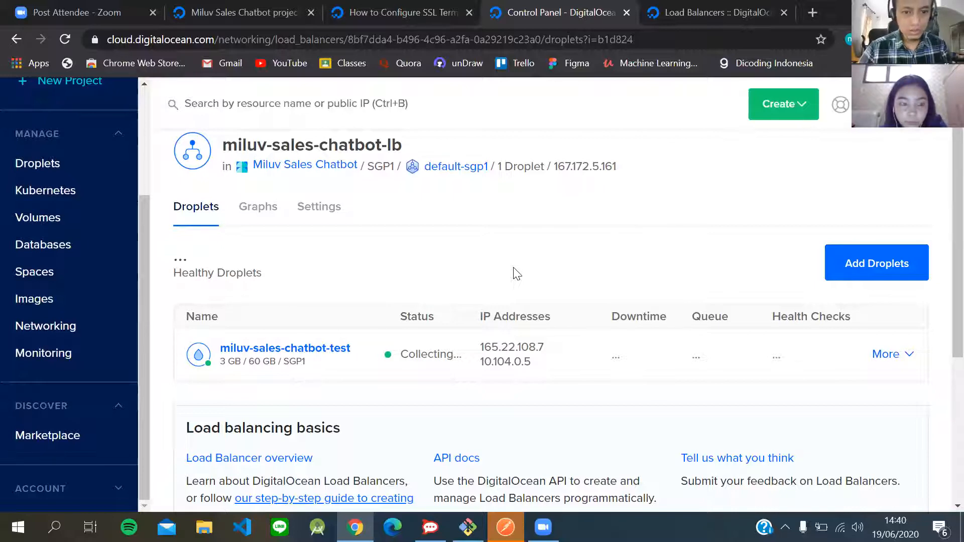
pyautogui.scroll(2, 516, 274)
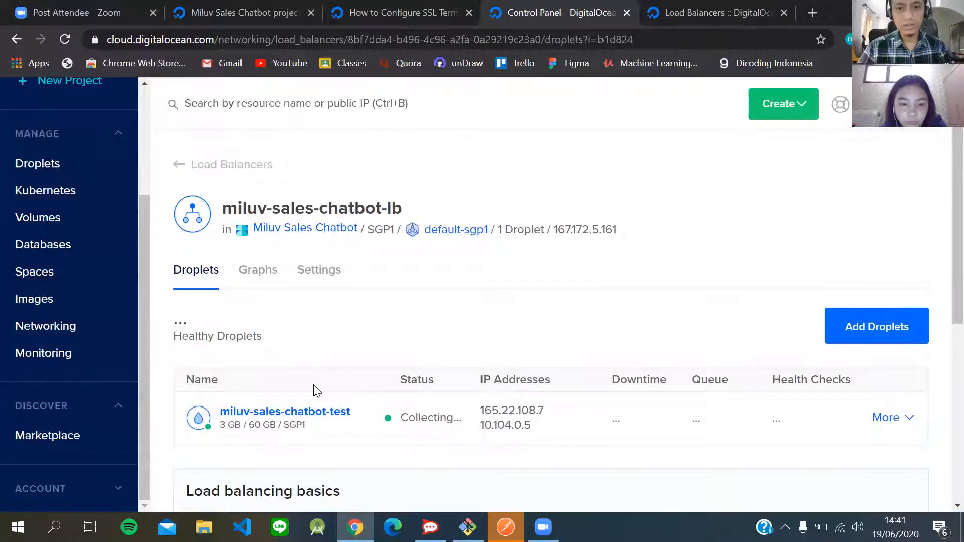
pyautogui.scroll(-5, 315, 391)
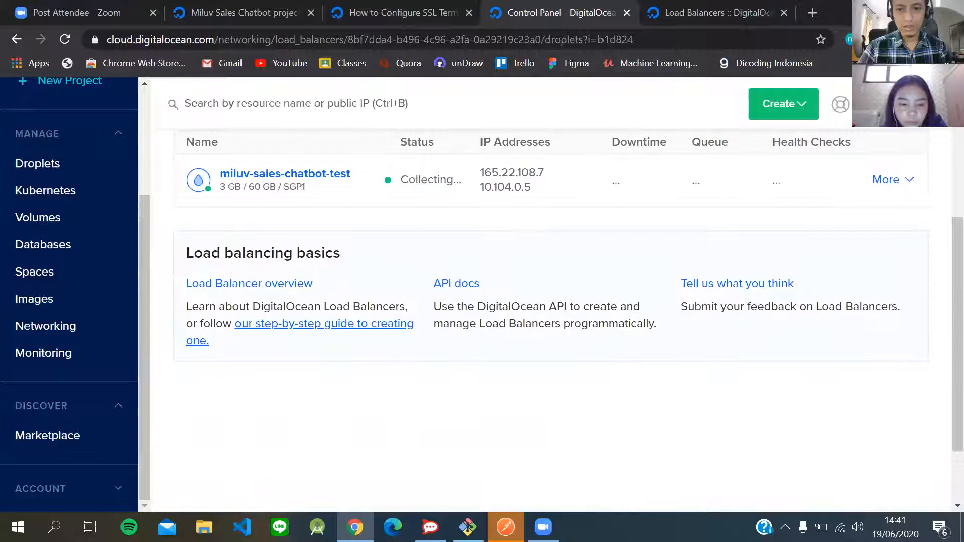
# - Switch to Postman, where the GET request to the Droplet's port 5005 is open
pyautogui.hotkey('alt', 'Tab')
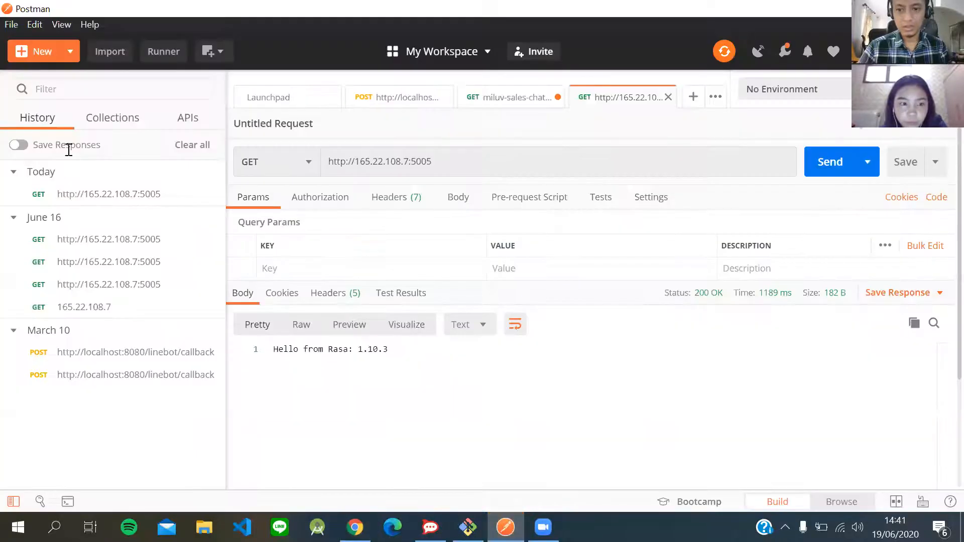
pyautogui.click(33, 53)
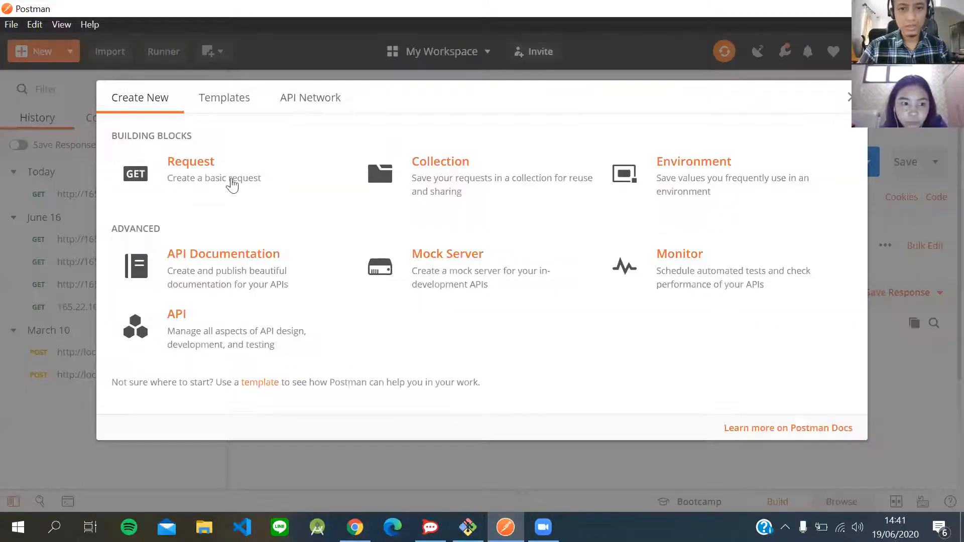
pyautogui.click(288, 200)
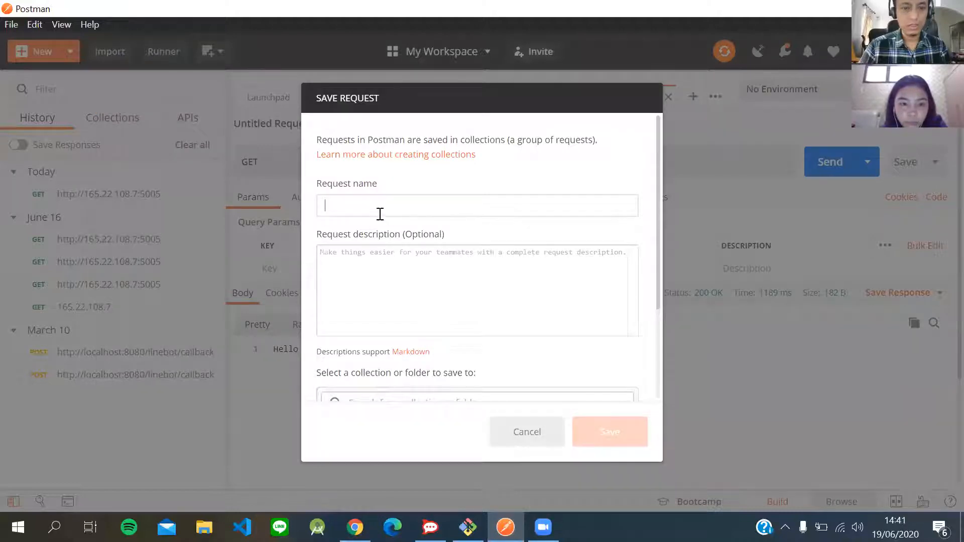
pyautogui.click(513, 430)
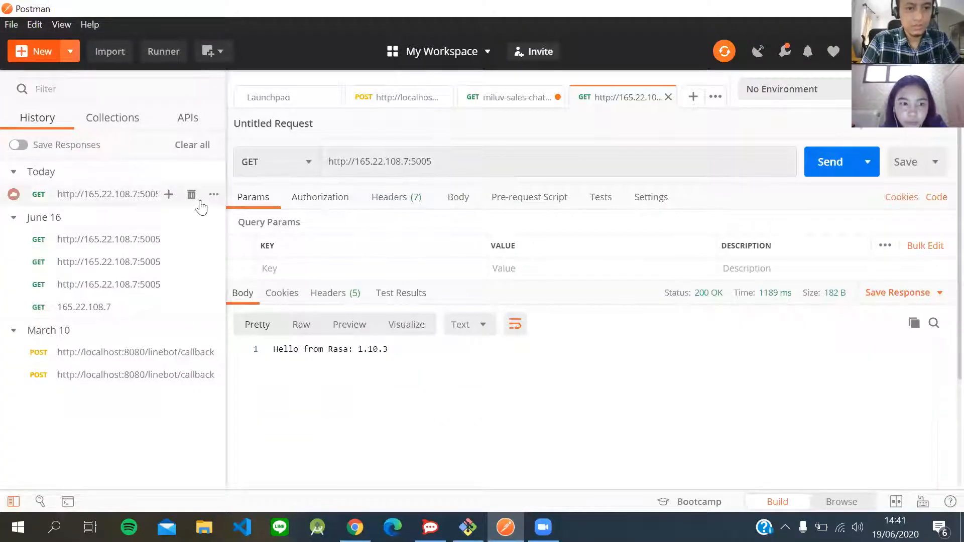
# - Replace the request's host with the load balancer's IP 167.172.5.161, keeping port 5005, and send the GET request, repeating it once
pyautogui.click(483, 154)
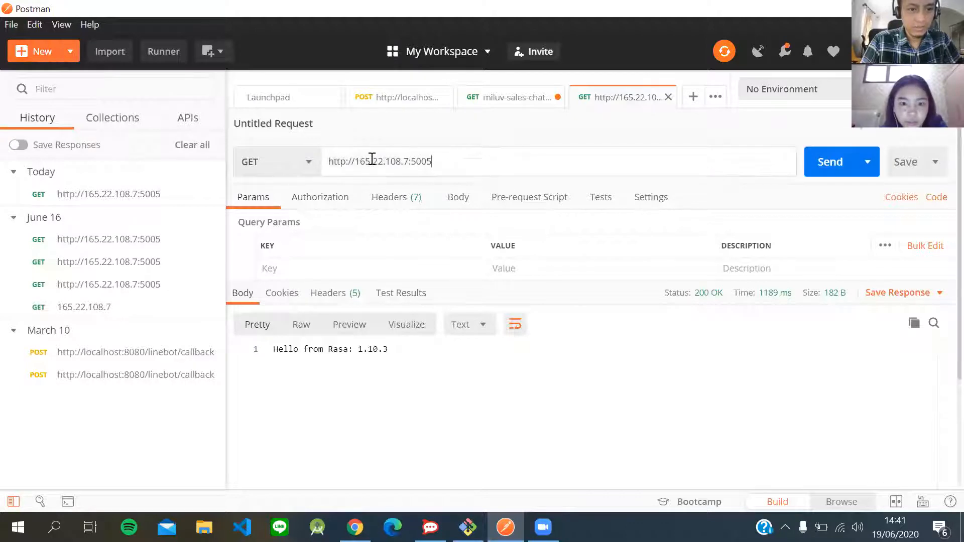
pyautogui.doubleClick(355, 160)
pyautogui.press('BackSpace')
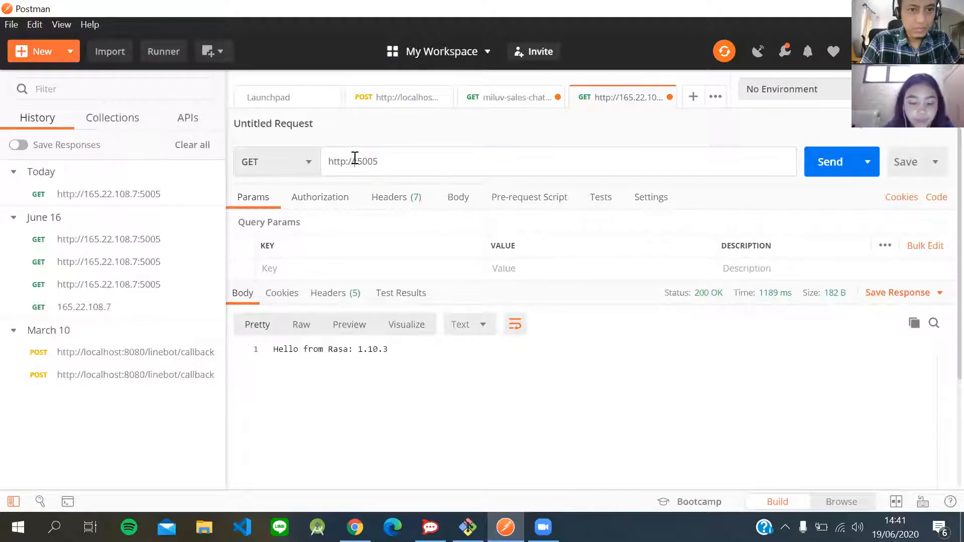
pyautogui.hotkey('ctrl', 'v')
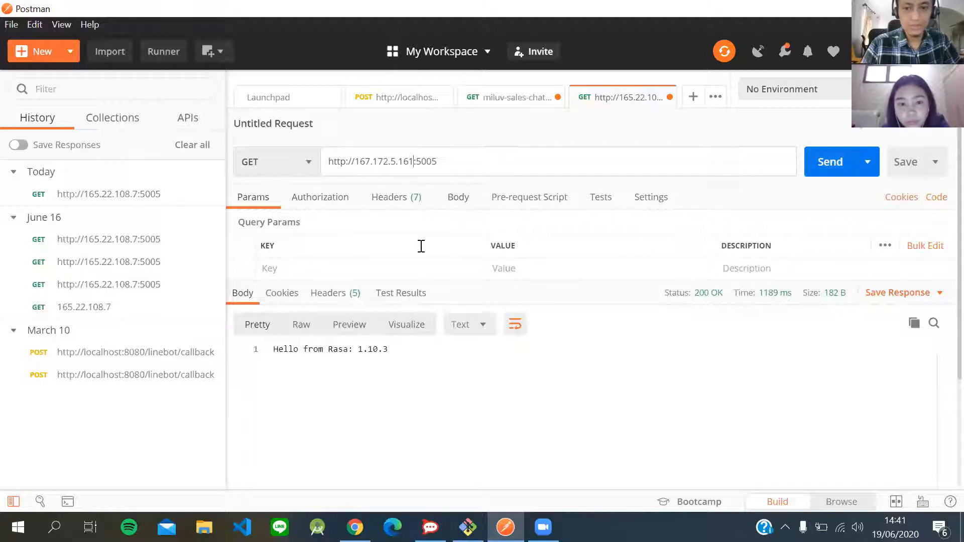
pyautogui.doubleClick(432, 163)
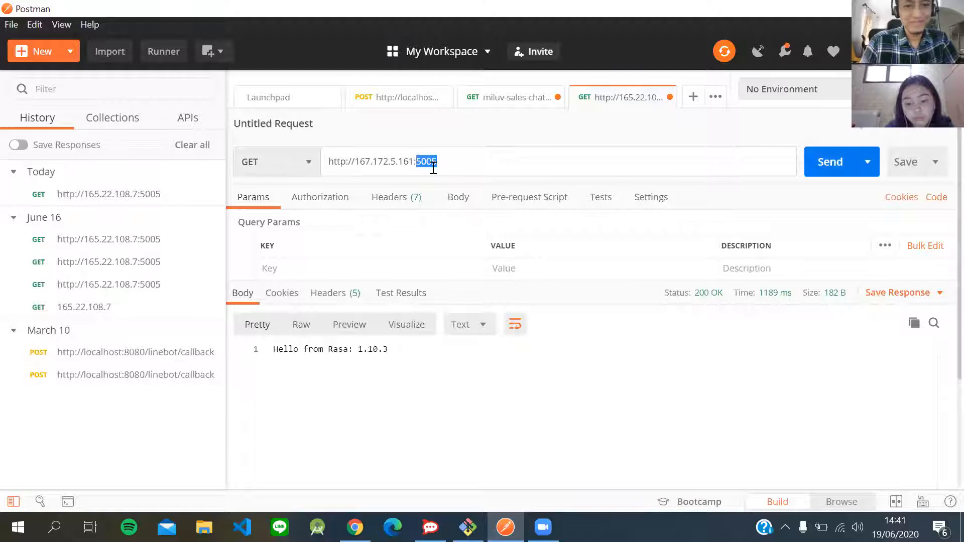
pyautogui.click(471, 166)
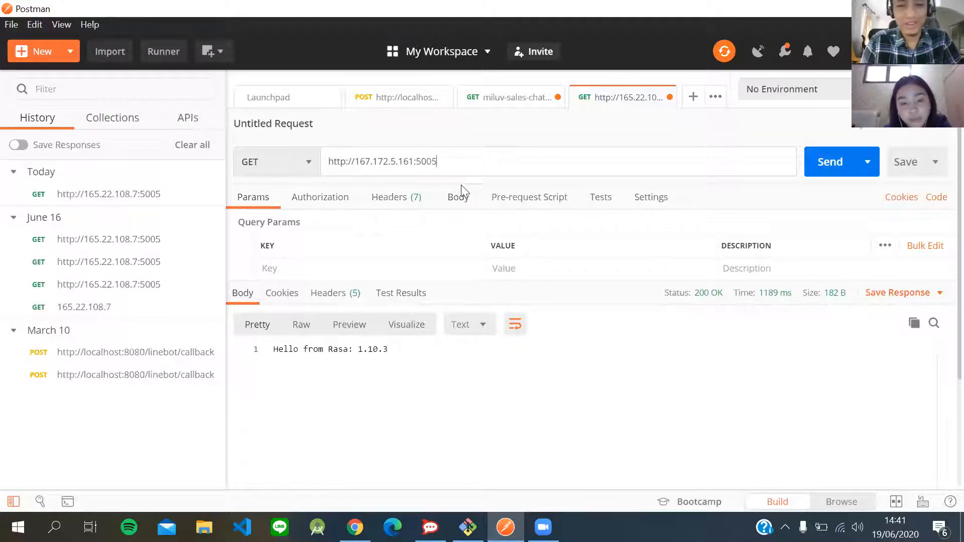
pyautogui.click(829, 169)
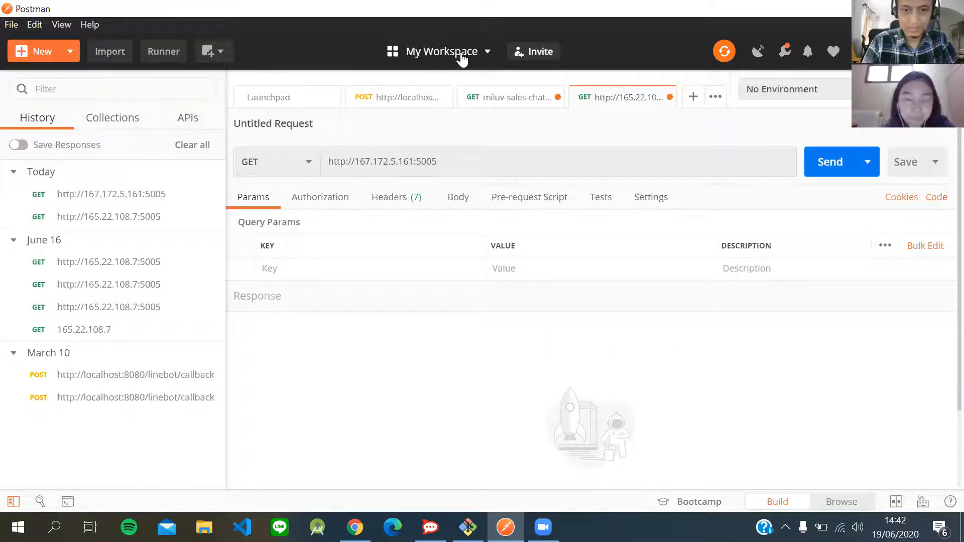
pyautogui.click(817, 162)
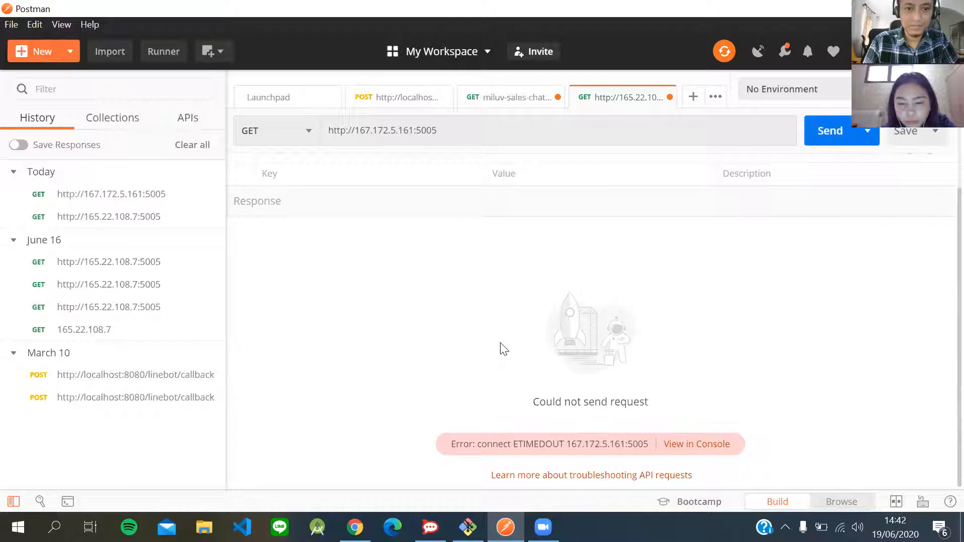
pyautogui.doubleClick(427, 160)
pyautogui.write('8')
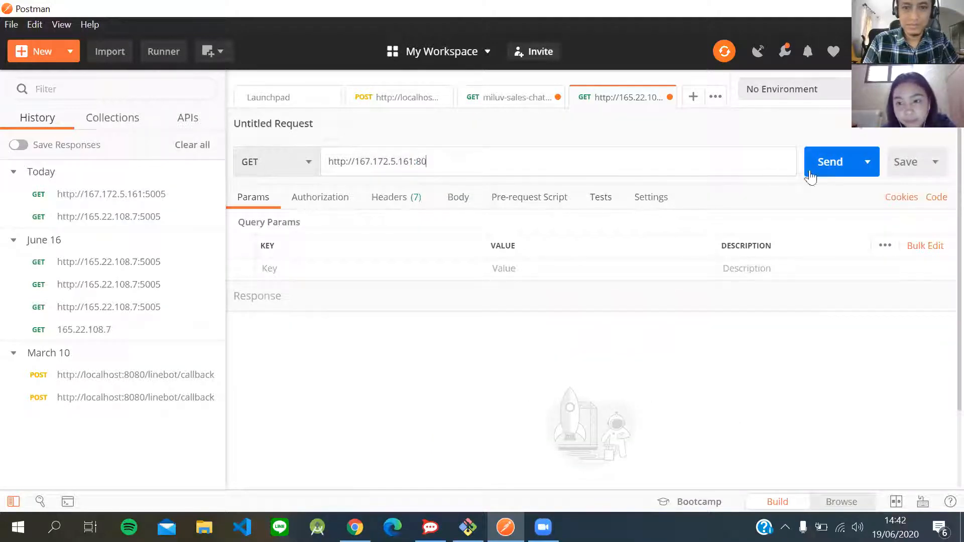
pyautogui.click(831, 169)
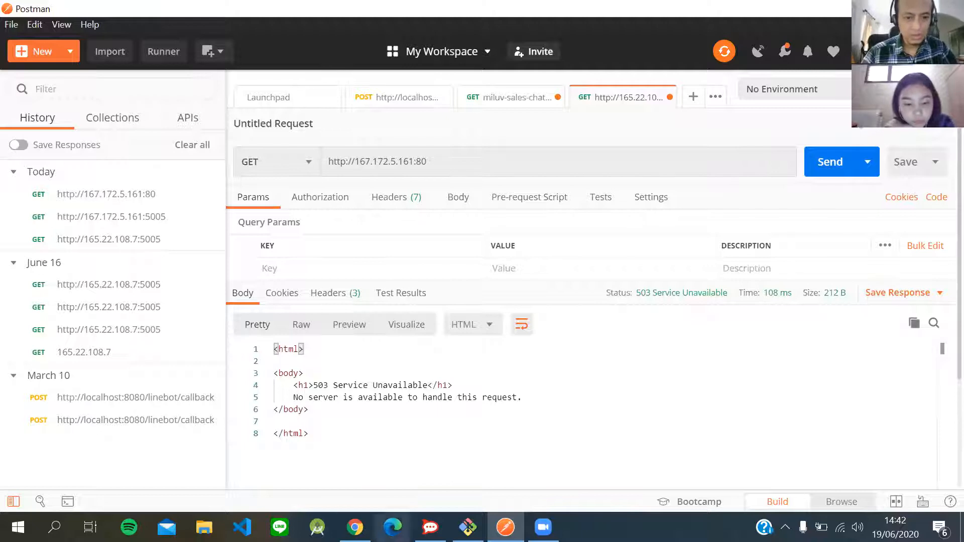
# - Switch to Chrome, check the load balancer's IP address and Droplet status, and view the details page of miluv-sales-chatbot-test
pyautogui.click(355, 527)
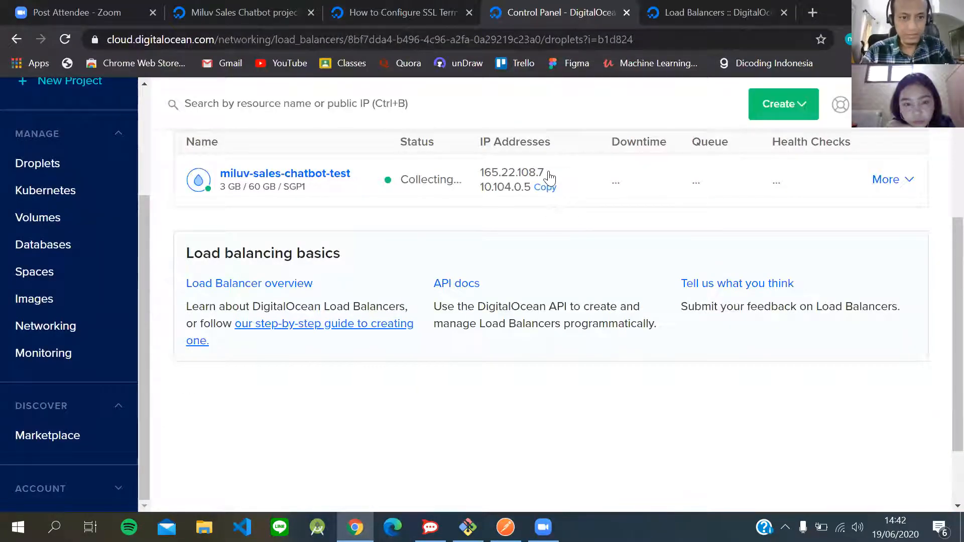
pyautogui.scroll(4, 545, 209)
pyautogui.moveTo(534, 372)
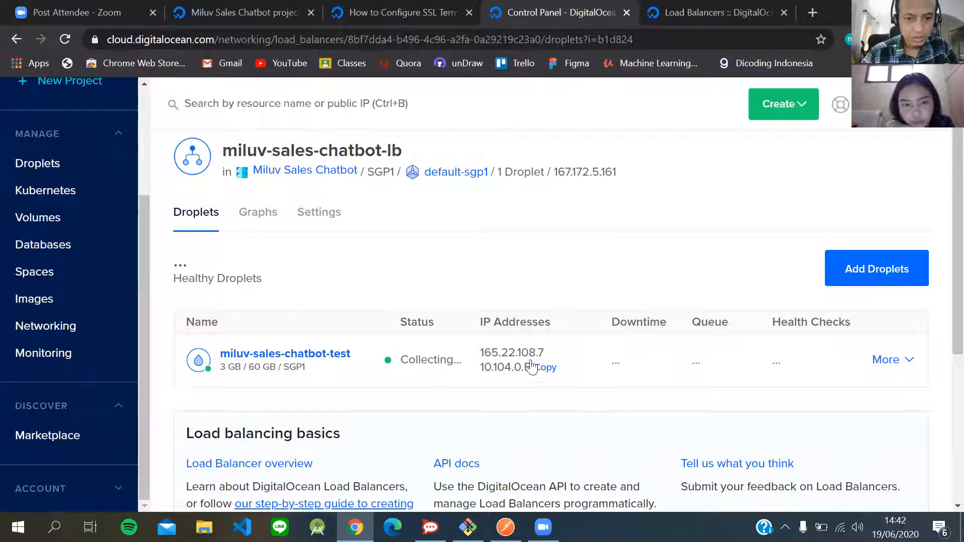
pyautogui.moveTo(625, 176)
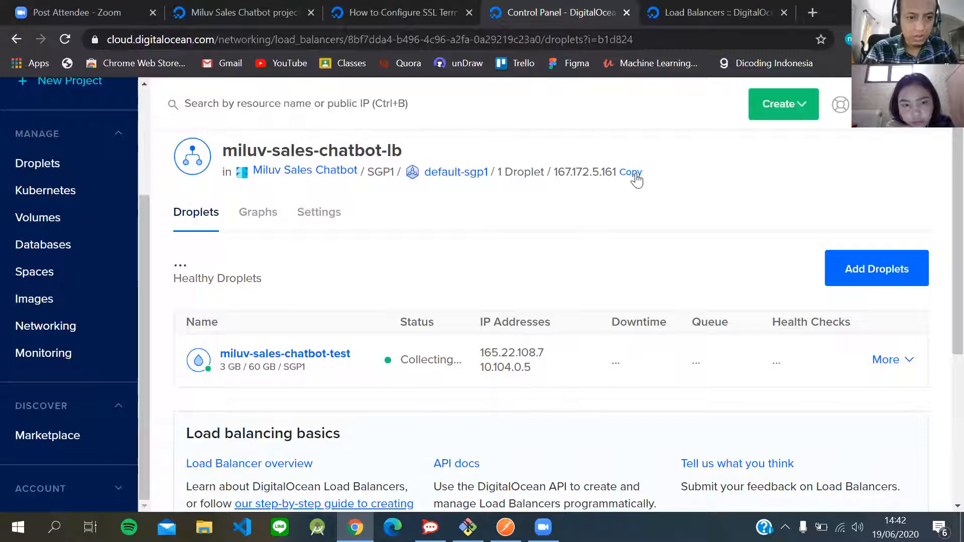
pyautogui.scroll(1, 540, 233)
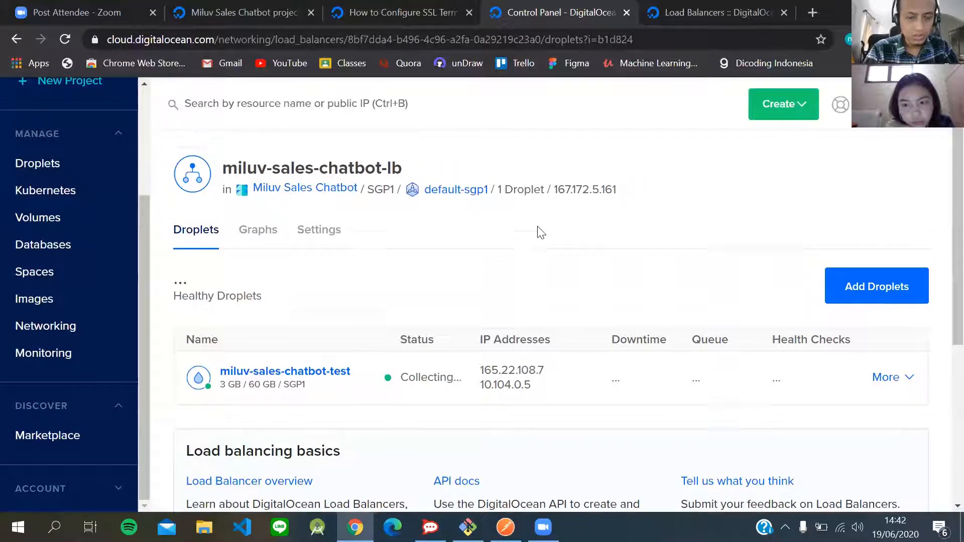
pyautogui.scroll(1, 540, 232)
pyautogui.click(887, 421)
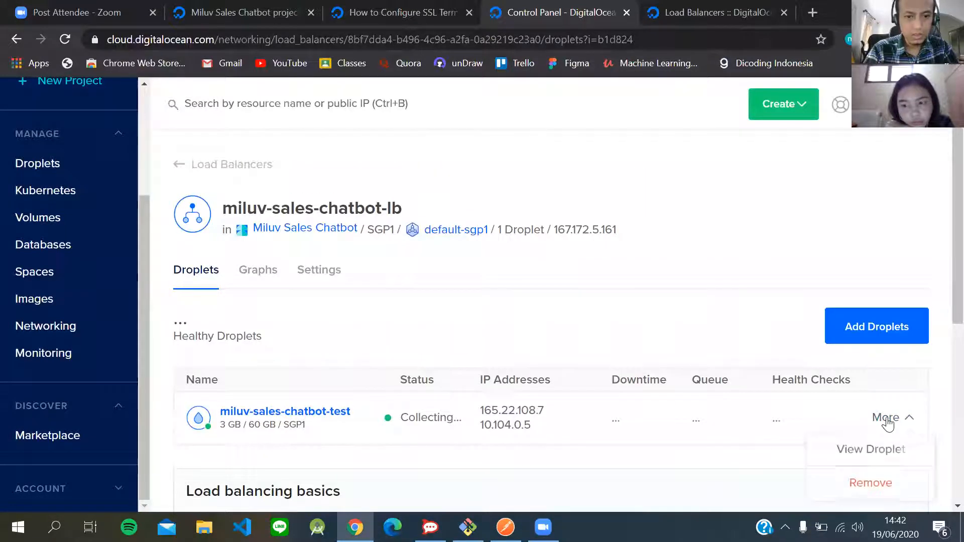
pyautogui.click(831, 455)
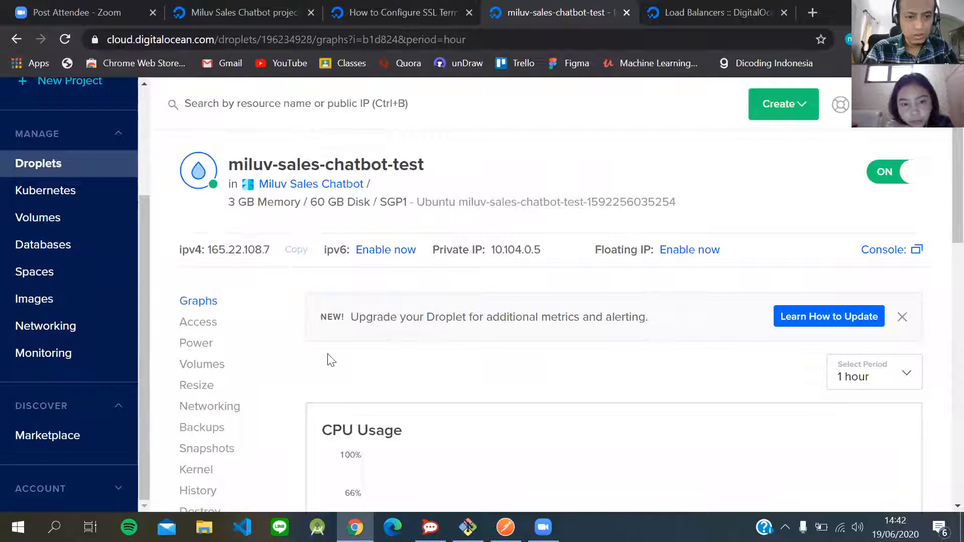
# - Switch to Postman and replace the request's host with the Droplet's IP 165.22.108.7, keeping port 80
pyautogui.hotkey('alt', 'Tab')
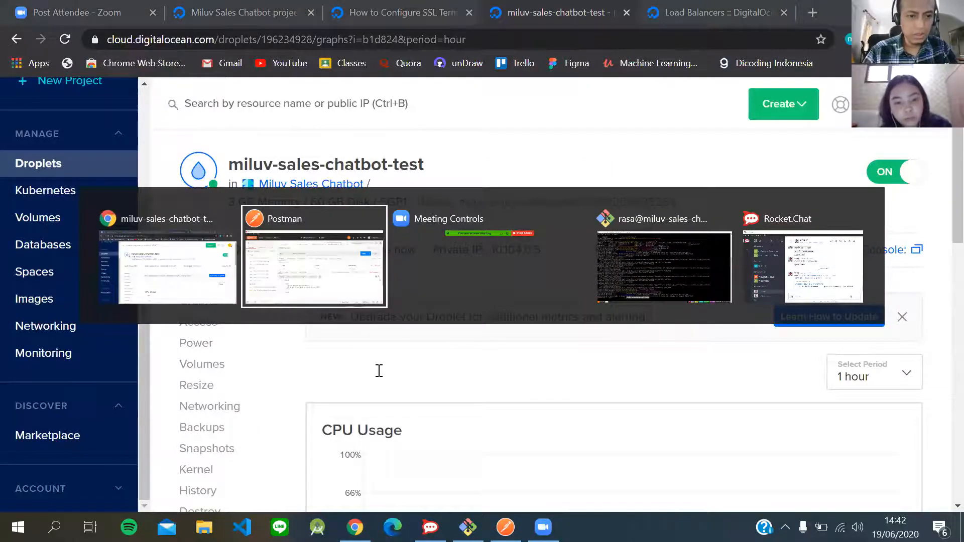
pyautogui.moveTo(355, 162); pyautogui.dragTo(412, 162)
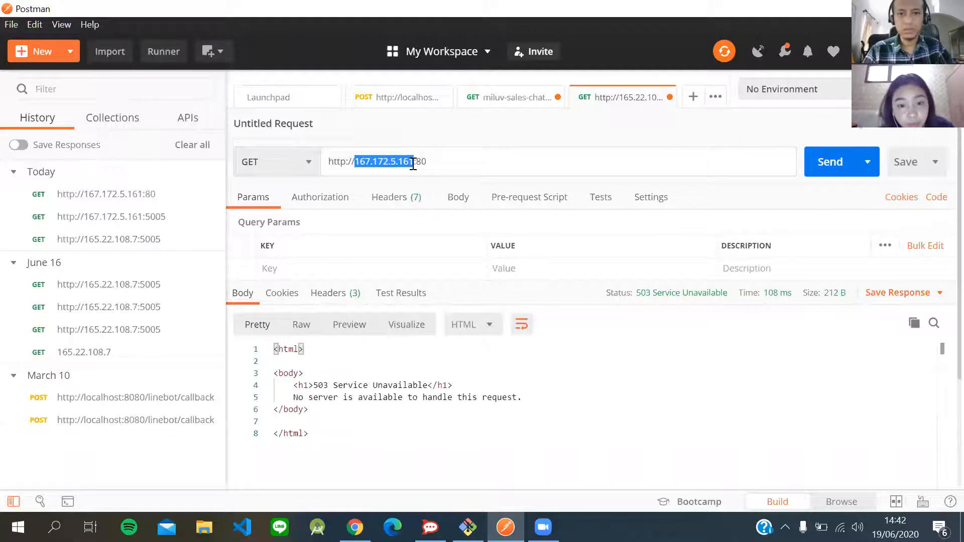
pyautogui.click(413, 164)
pyautogui.press('BackSpace')
pyautogui.press('BackSpace')
pyautogui.press('BackSpace')
pyautogui.press('BackSpace')
pyautogui.press('BackSpace')
pyautogui.press('BackSpace')
pyautogui.press('BackSpace')
pyautogui.press('BackSpace')
pyautogui.press('BackSpace')
pyautogui.press('BackSpace')
pyautogui.press('BackSpace')
pyautogui.press('BackSpace')
pyautogui.press('BackSpace')
pyautogui.write('165.22.108.7')
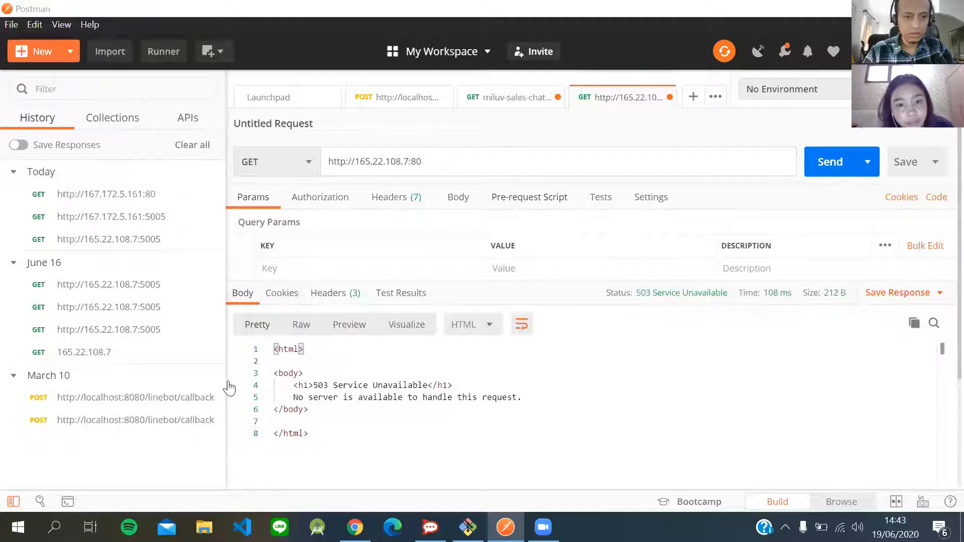
pyautogui.hotkey('alt', 'Tab')
pyautogui.hotkey('alt', 'Tab')
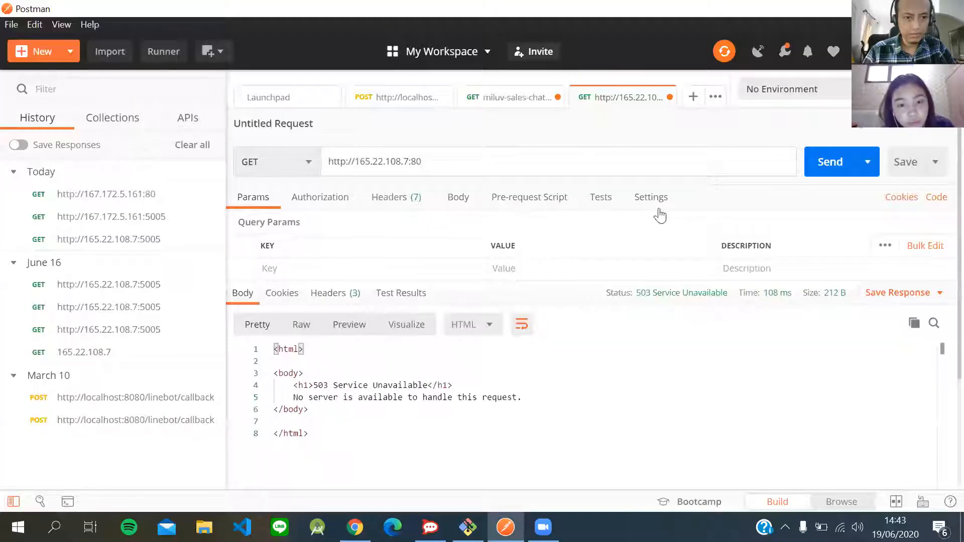
# - Switch to Chrome and look over the miluv-sales-chatbot-test Droplet's addresses and graphs
pyautogui.hotkey('alt', 'Tab')
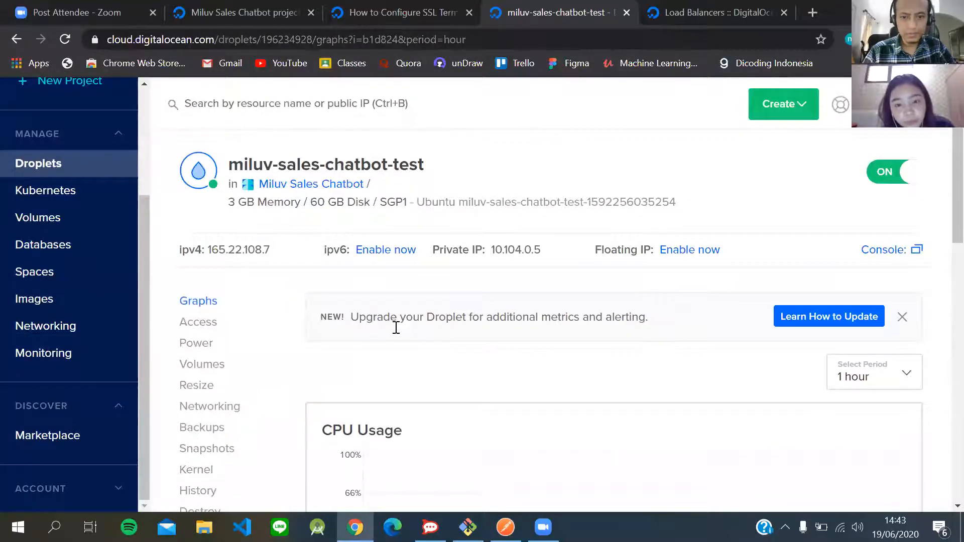
pyautogui.scroll(-10, 394, 323)
pyautogui.scroll(10, 394, 321)
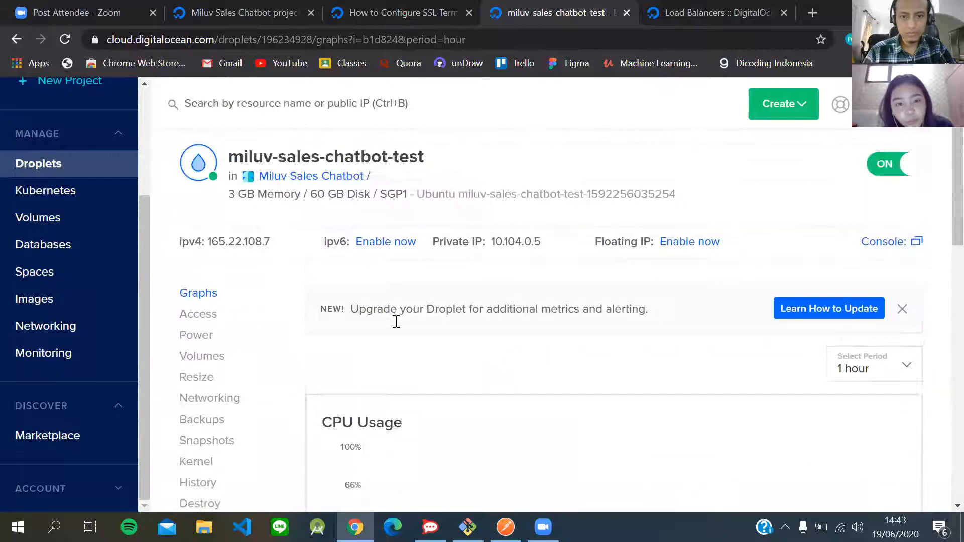
pyautogui.scroll(1, 396, 322)
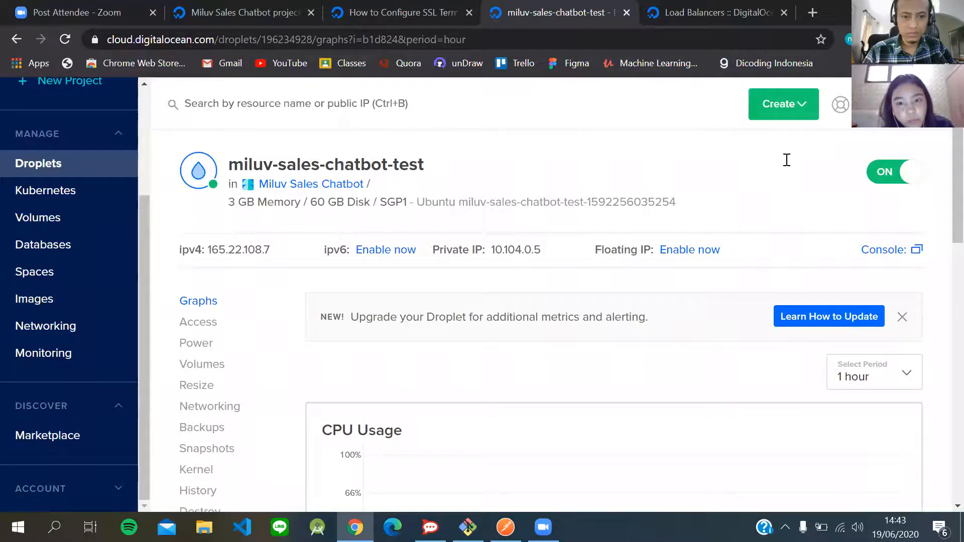
pyautogui.hotkey('alt', 'Tab')
pyautogui.click(829, 172)
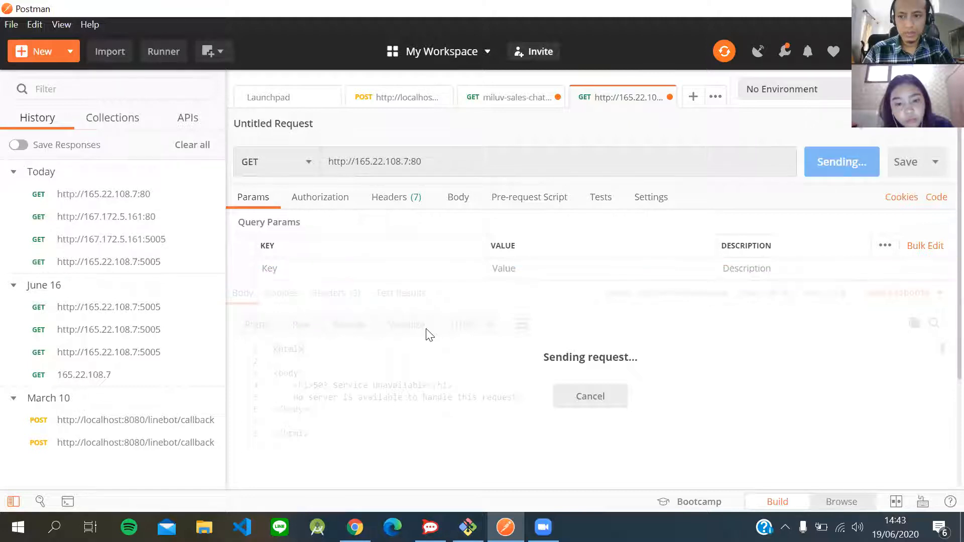
pyautogui.hotkey('alt', 'Tab')
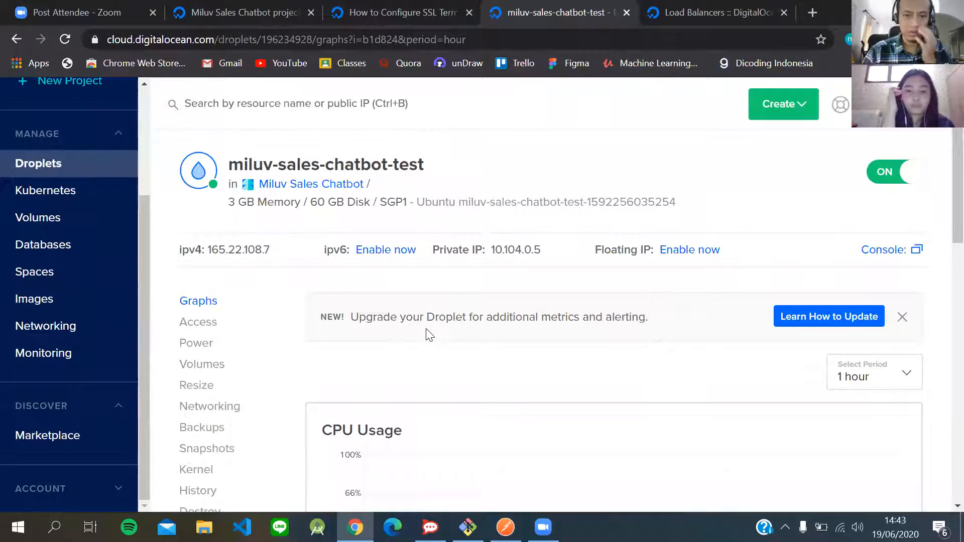
pyautogui.hotkey('alt', 'Tab')
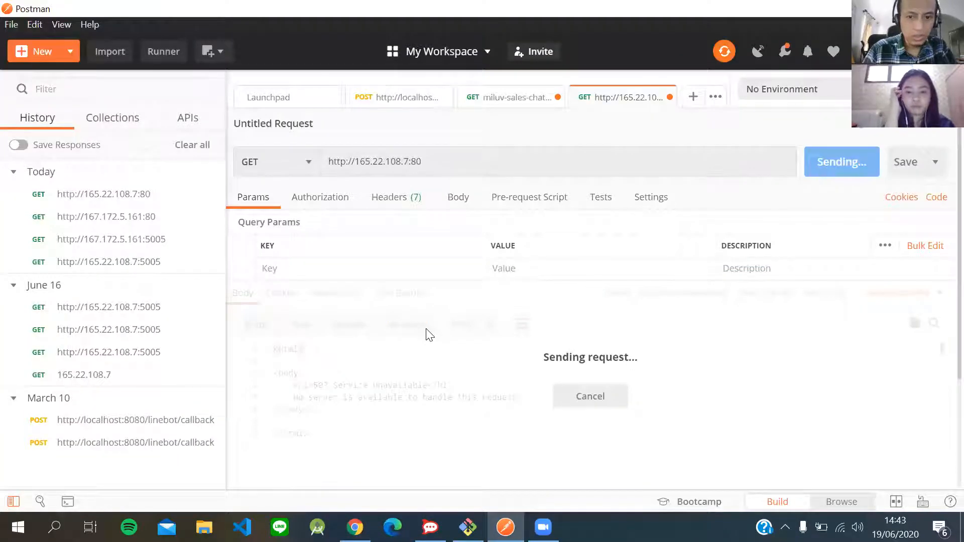
# - Switch to Chrome and open the settings of the miluv-sales-chatbot-lb load balancer from the Networking section
pyautogui.hotkey('alt', 'Tab')
pyautogui.scroll(-2, 429, 335)
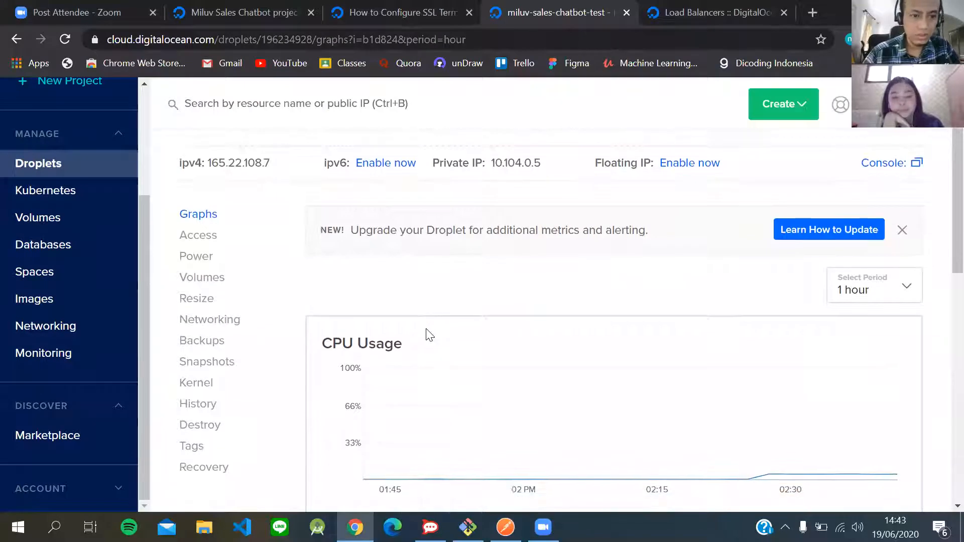
pyautogui.scroll(-3, 429, 335)
pyautogui.scroll(4, 428, 334)
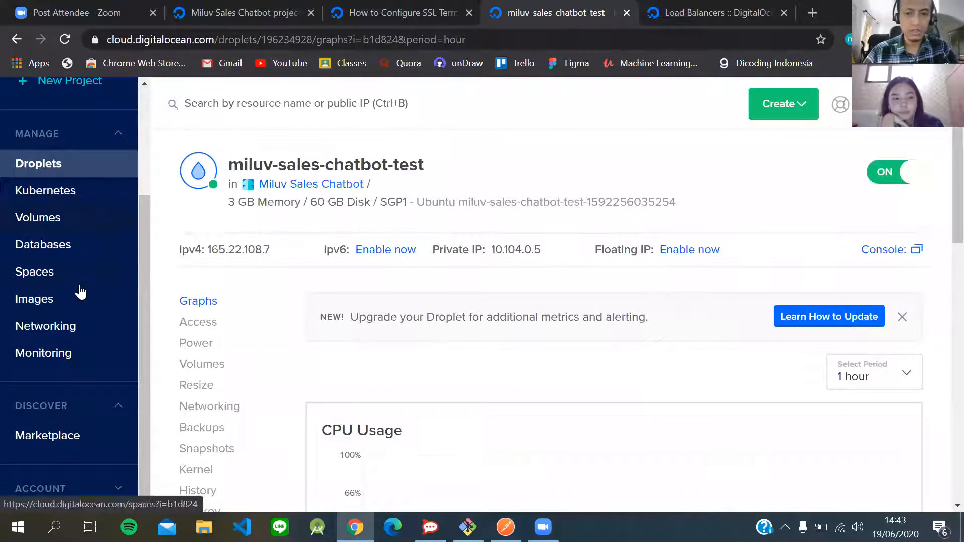
pyautogui.click(76, 325)
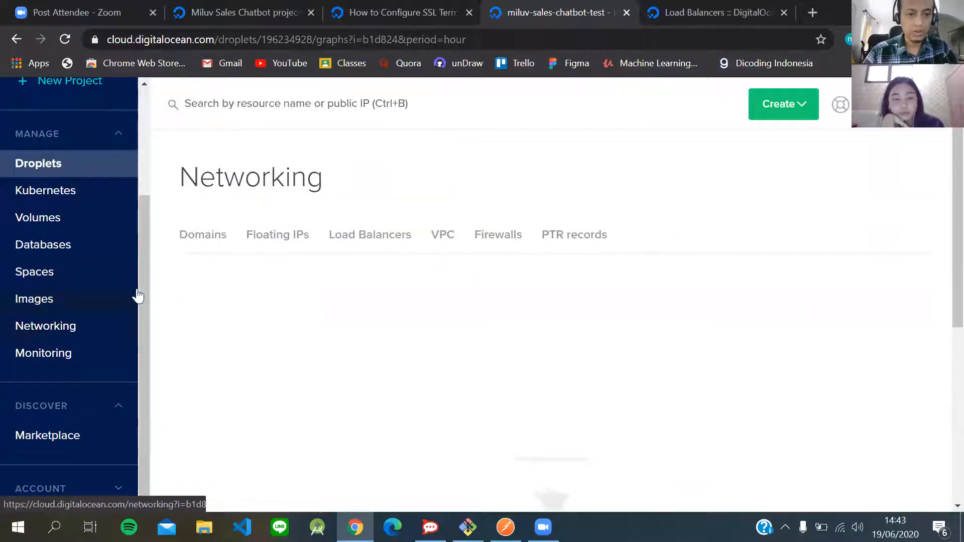
pyautogui.click(366, 242)
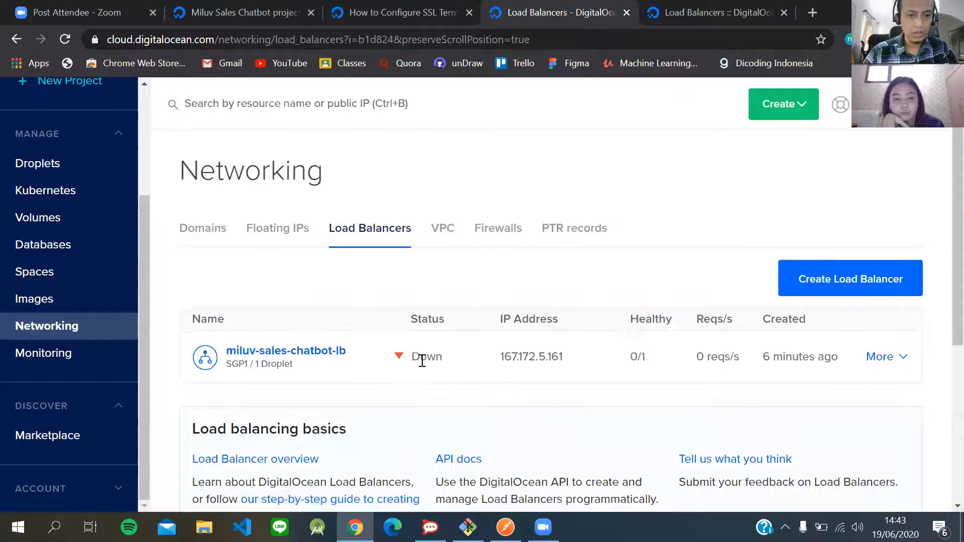
pyautogui.click(315, 351)
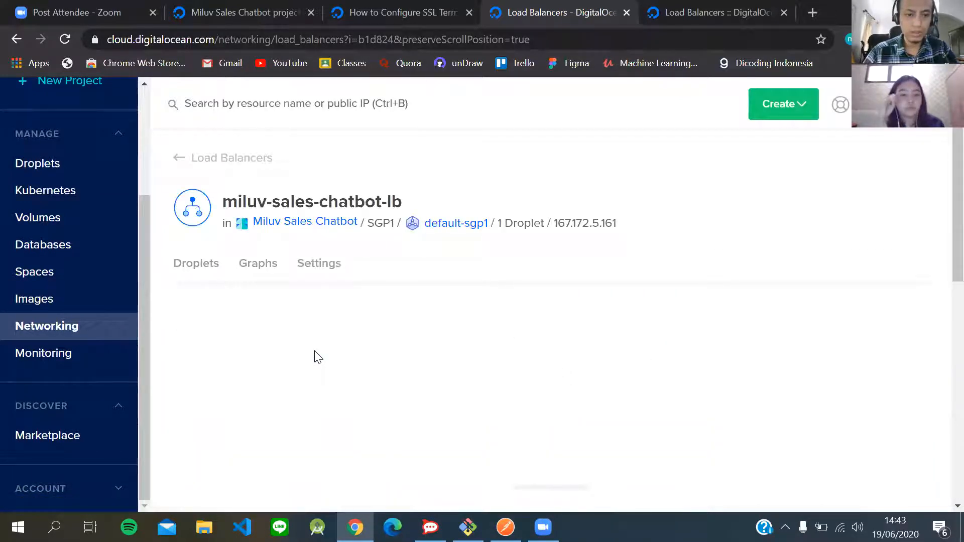
pyautogui.click(17, 39)
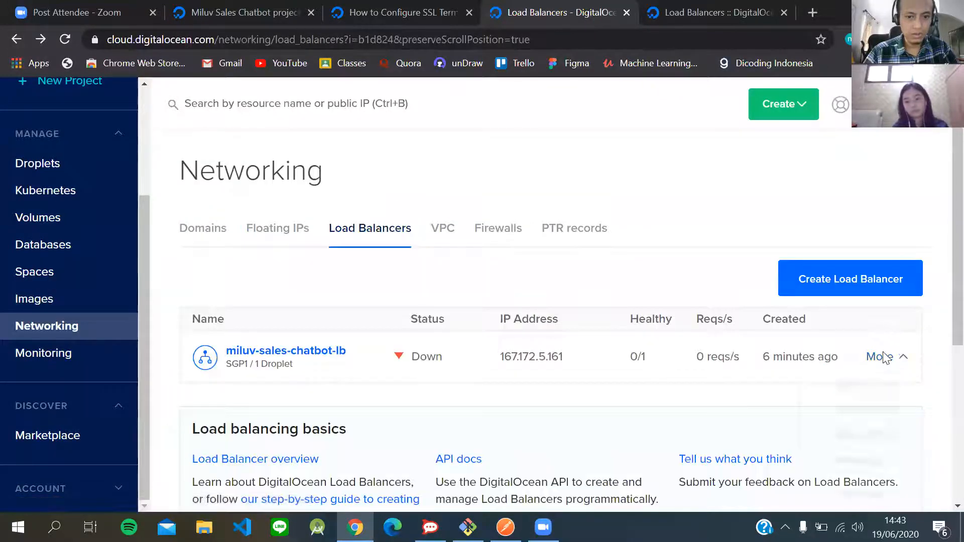
pyautogui.click(882, 358)
pyautogui.click(865, 427)
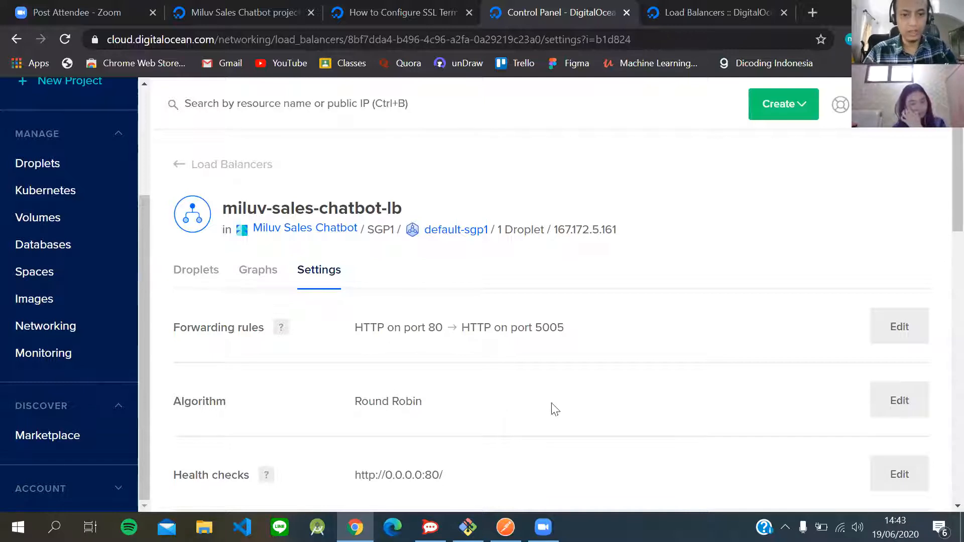
# - Set the load balancer's health check target port to 5005 and save the change
pyautogui.click(900, 476)
pyautogui.scroll(-2, 568, 459)
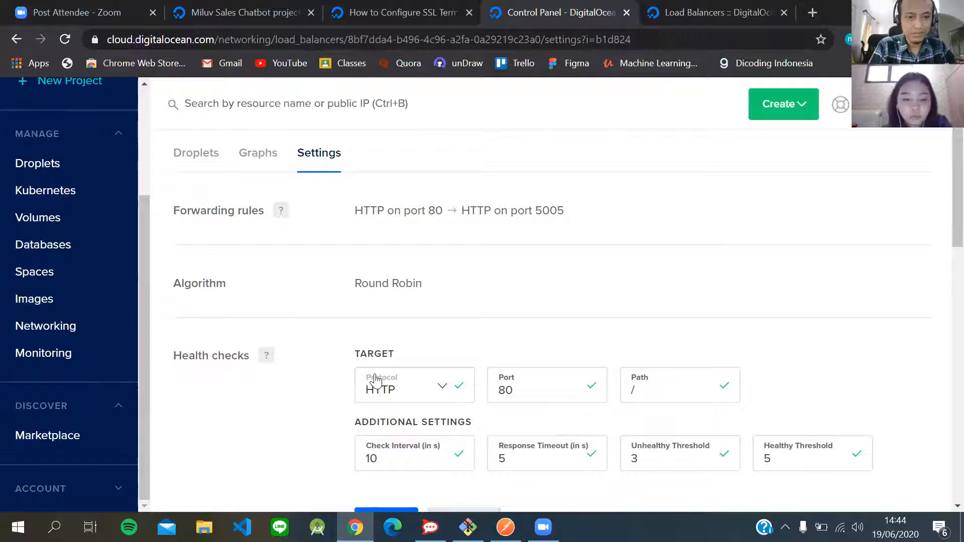
pyautogui.scroll(-2, 284, 447)
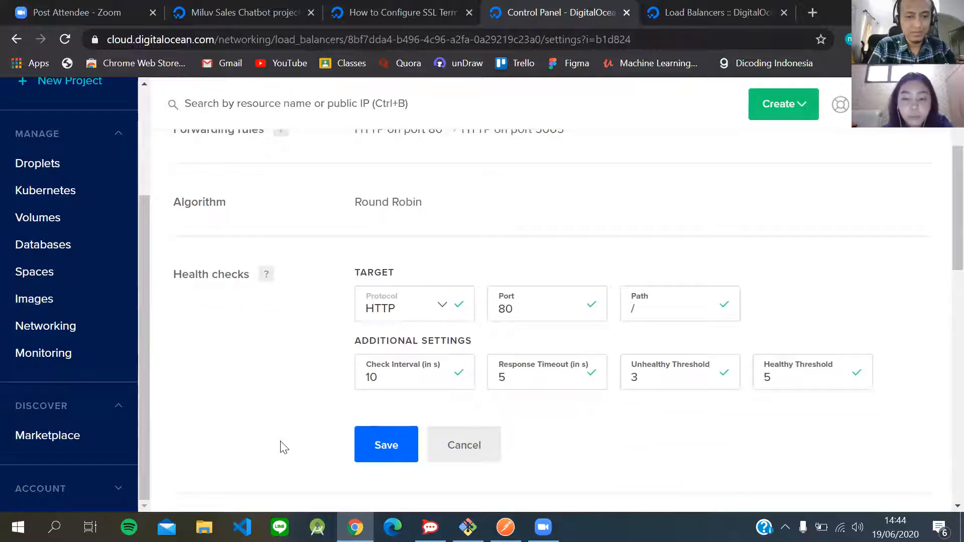
pyautogui.scroll(2, 284, 446)
pyautogui.scroll(-2, 281, 445)
pyautogui.scroll(2, 282, 445)
pyautogui.scroll(-3, 523, 217)
pyautogui.doubleClick(506, 259)
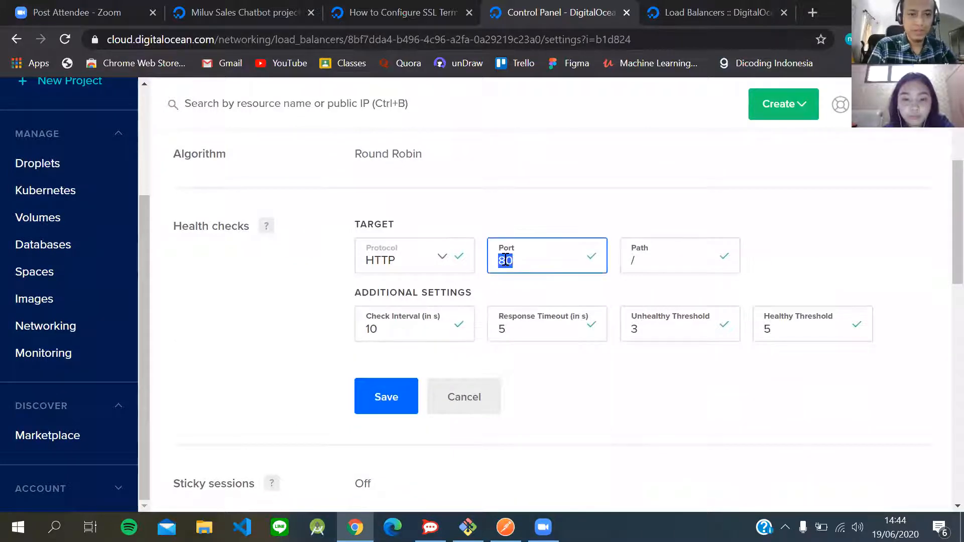
pyautogui.write('5005')
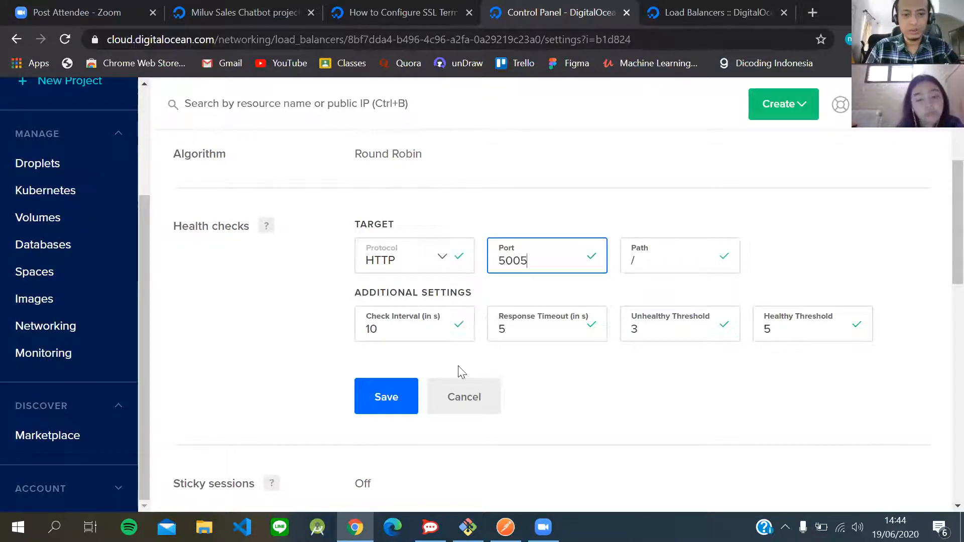
pyautogui.click(398, 408)
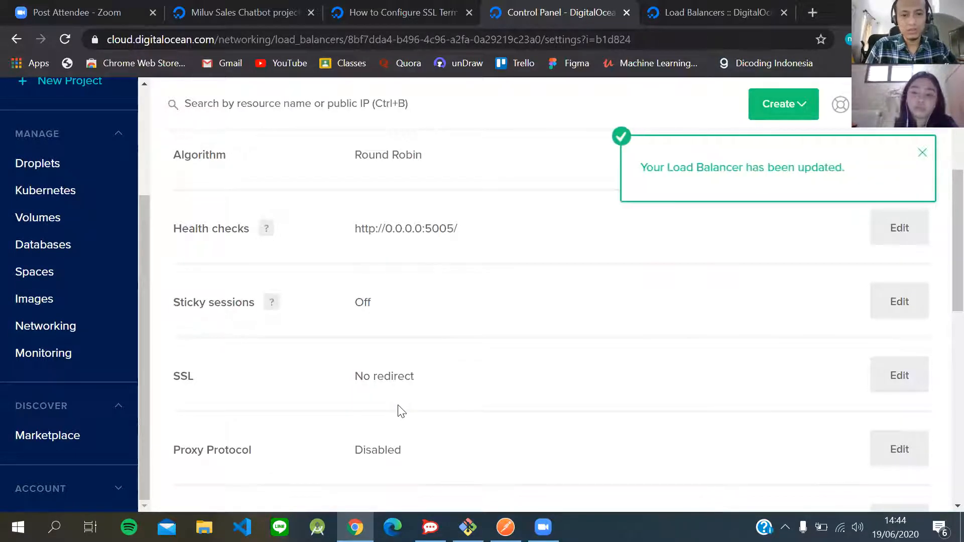
# - Review the load balancer's settings, from its name and forwarding rules to the backend keepalive and destroy sections
pyautogui.scroll(5, 504, 260)
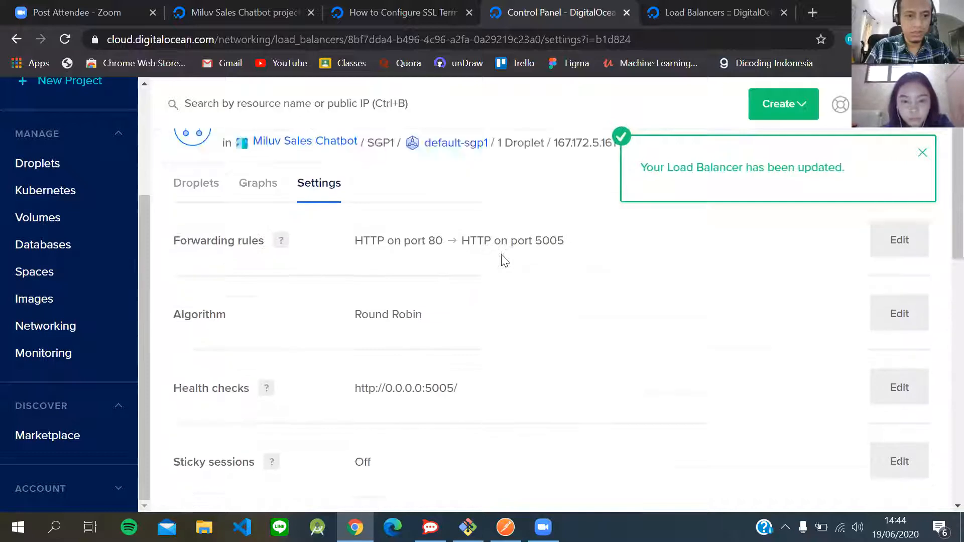
pyautogui.scroll(-5, 504, 260)
pyautogui.scroll(-10, 504, 260)
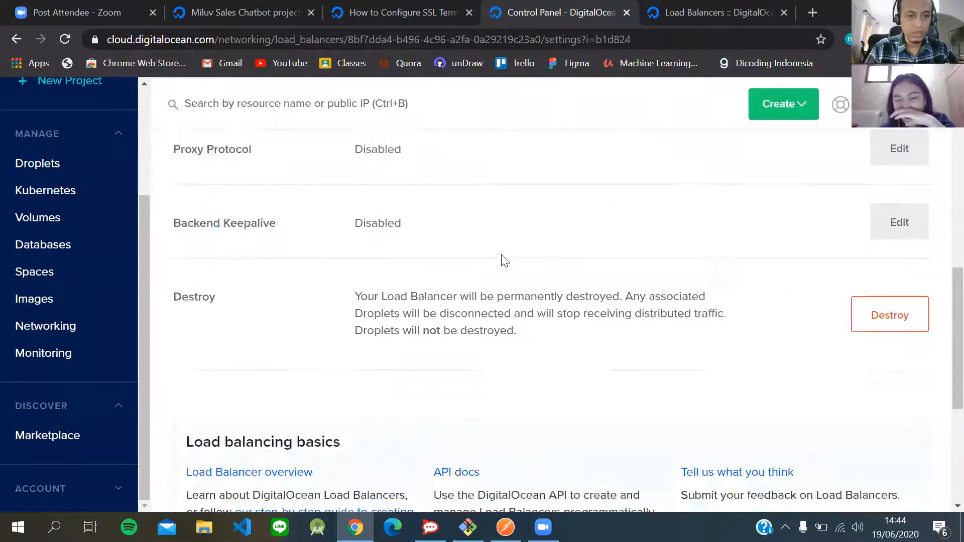
pyautogui.scroll(4, 504, 260)
pyautogui.scroll(6, 505, 260)
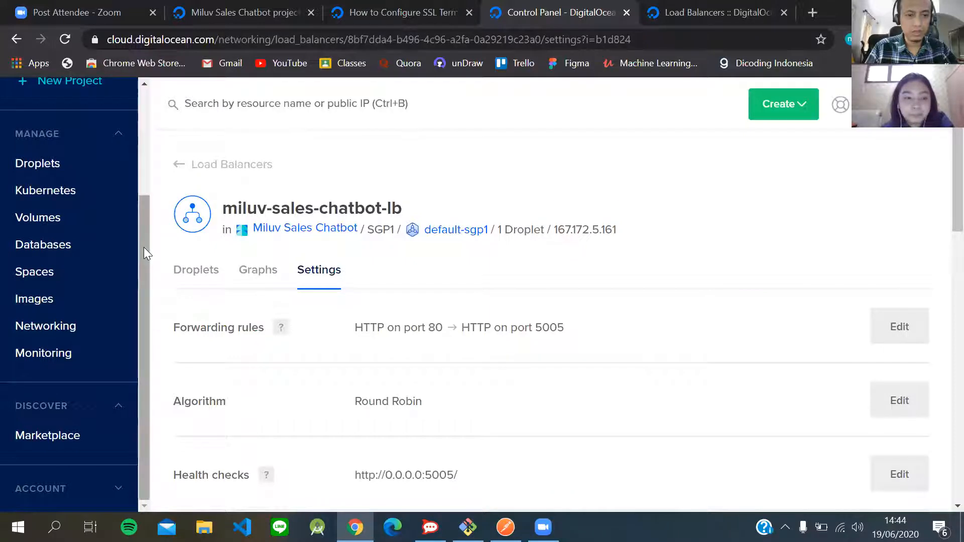
pyautogui.click(311, 207)
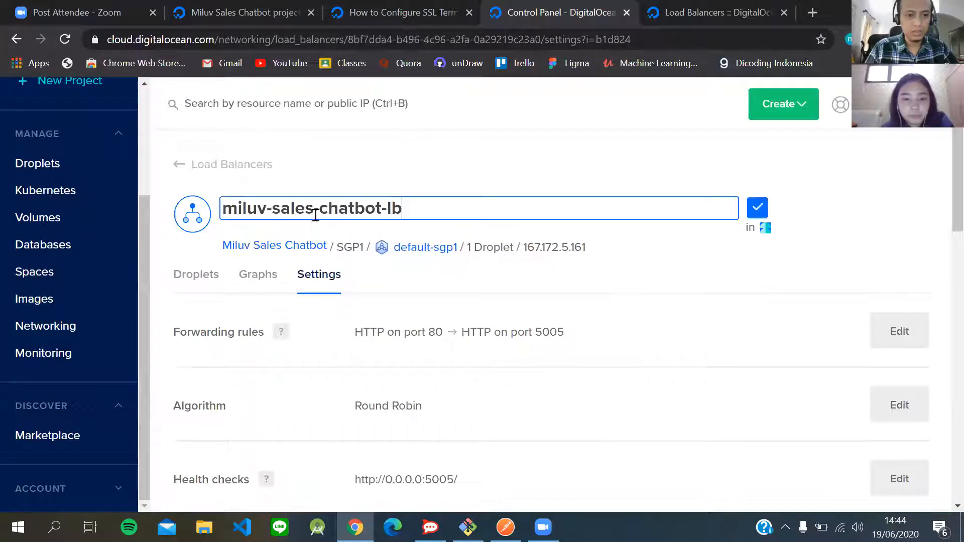
pyautogui.click(600, 248)
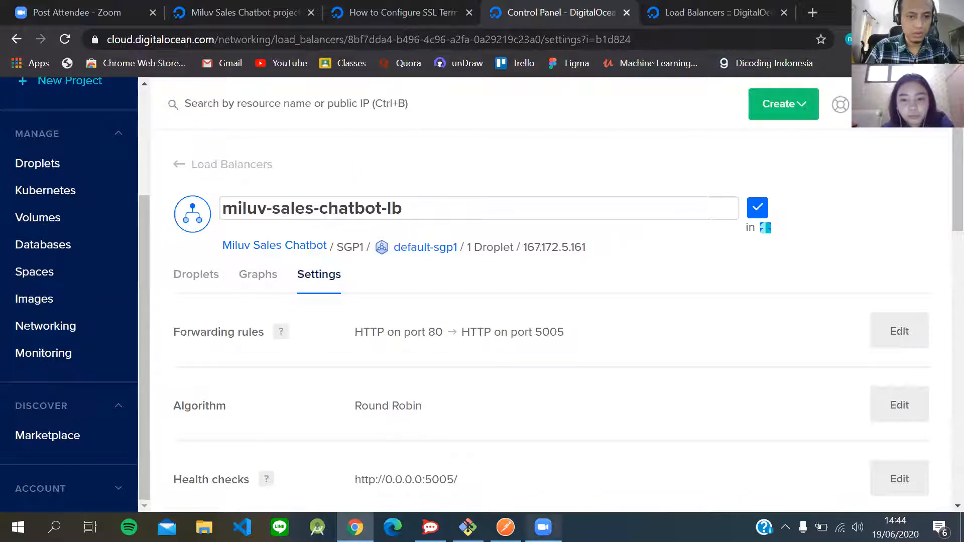
# - Switch to Postman, replace the request's host with the load balancer's IP 167.172.5.161, and compare it with the load balancer list in Chrome
pyautogui.click(505, 526)
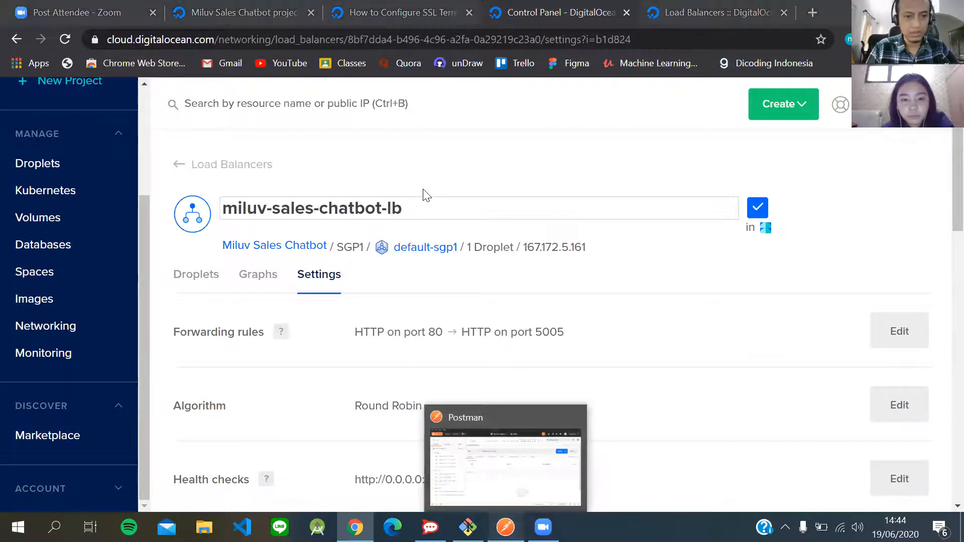
pyautogui.doubleClick(399, 161)
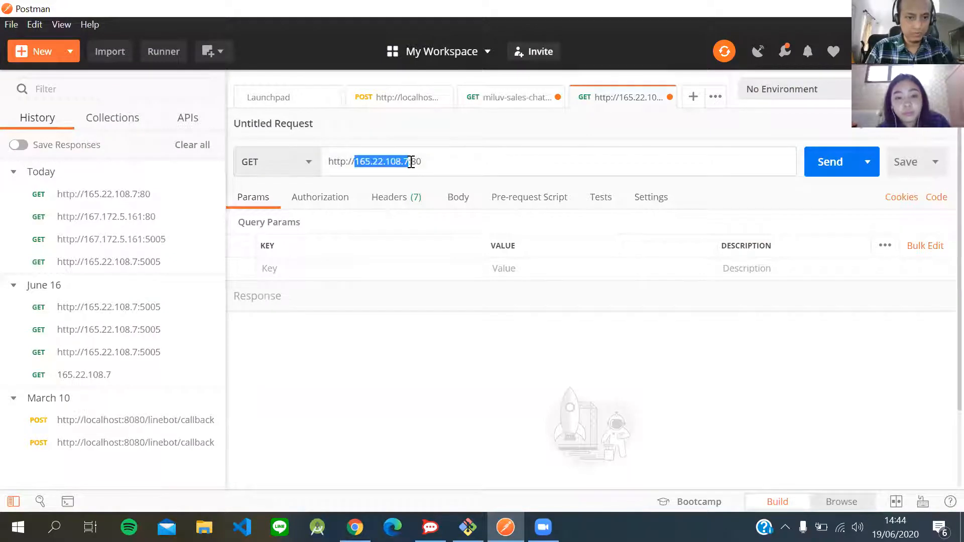
pyautogui.hotkey('ctrl', 'v')
pyautogui.hotkey('alt', 'Tab')
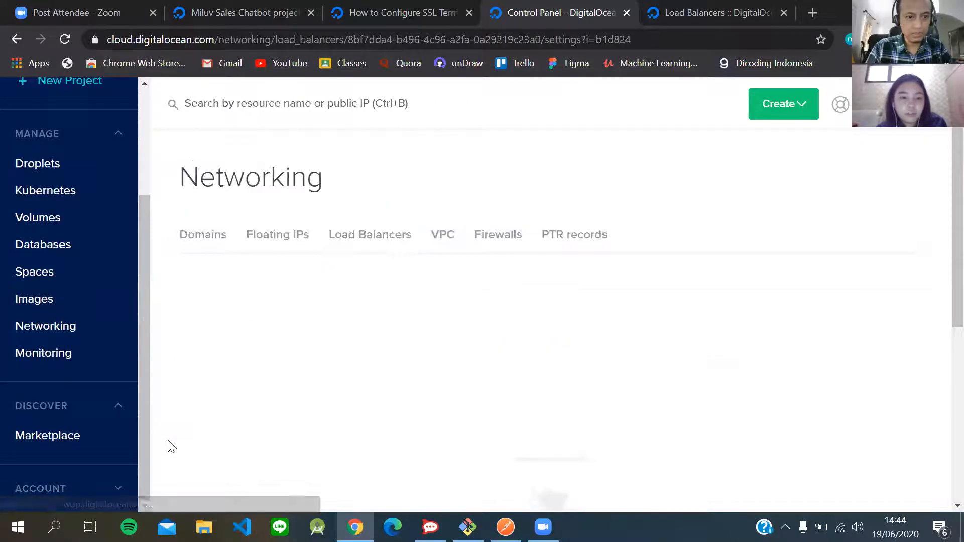
pyautogui.moveTo(147, 326); pyautogui.dragTo(147, 317)
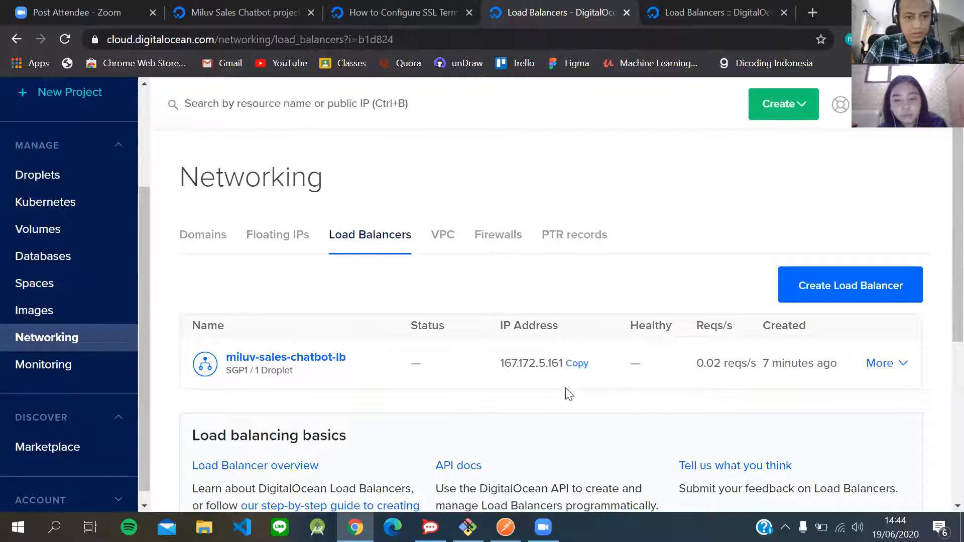
pyautogui.hotkey('alt', 'Tab')
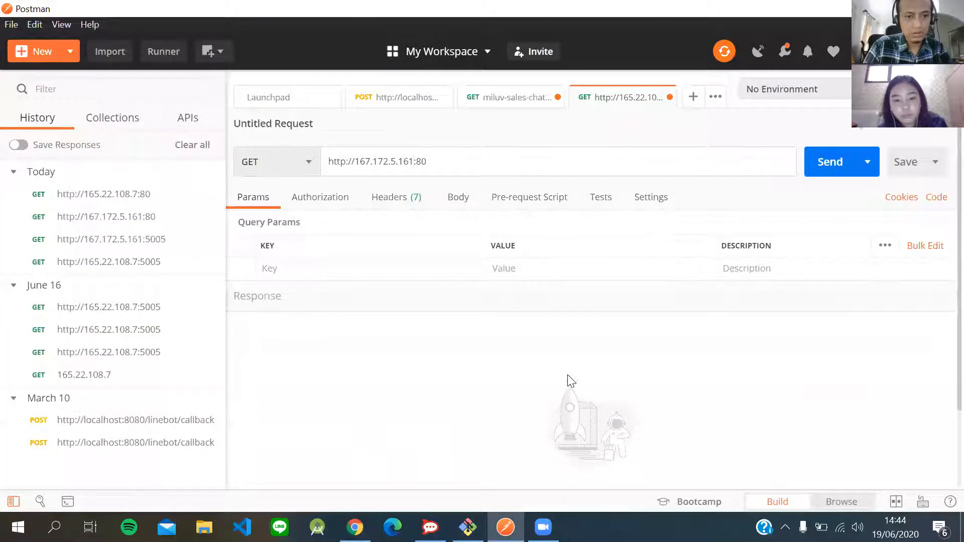
pyautogui.hotkey('alt', 'Tab')
pyautogui.hotkey('alt', 'Tab')
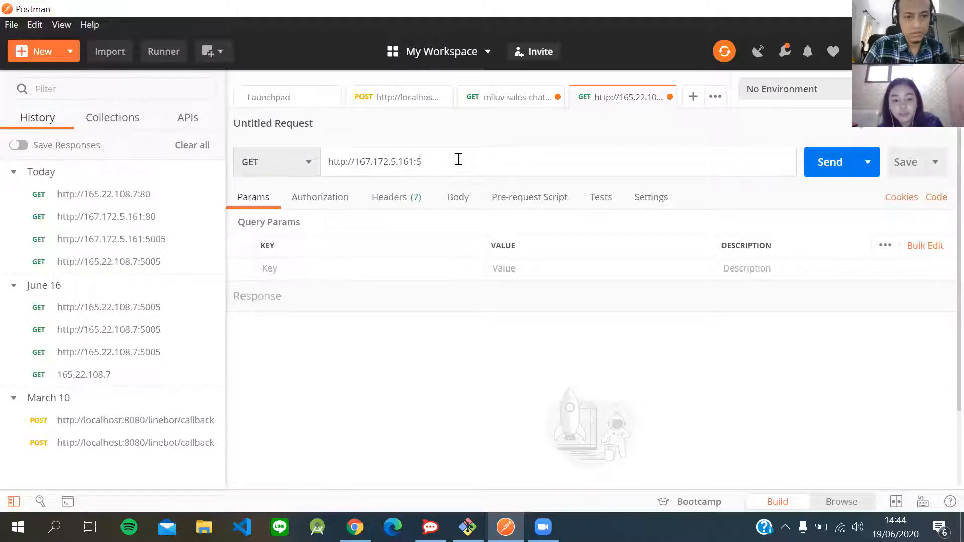
pyautogui.click(836, 172)
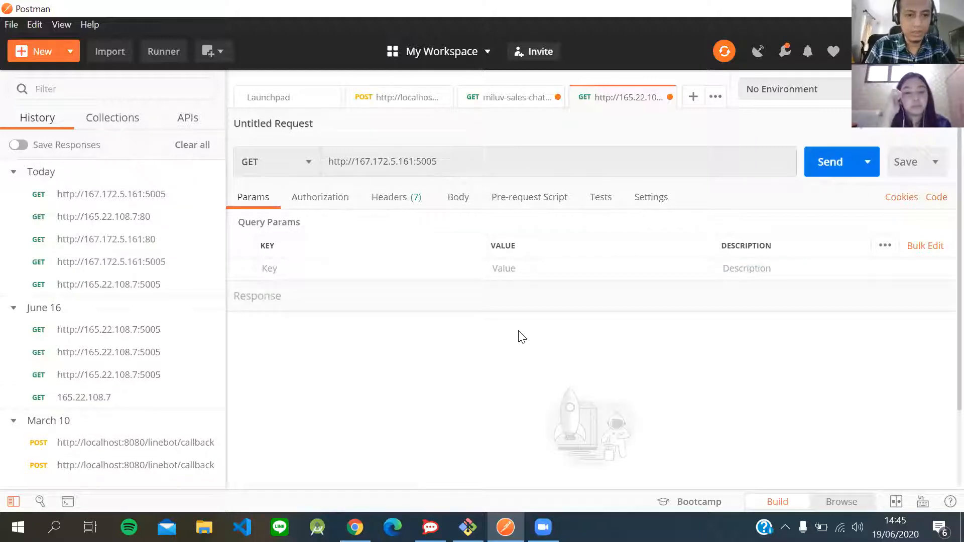
pyautogui.scroll(-3, 522, 337)
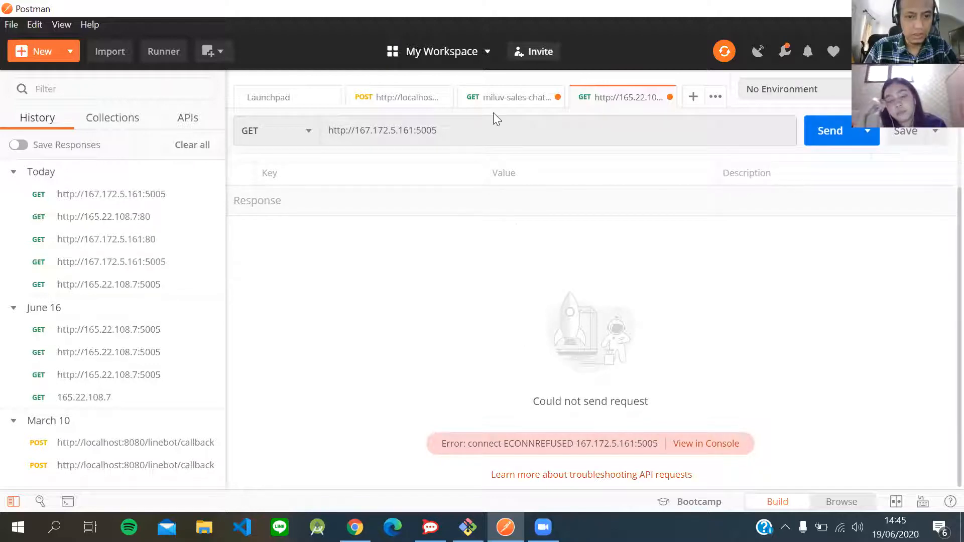
pyautogui.doubleClick(426, 132)
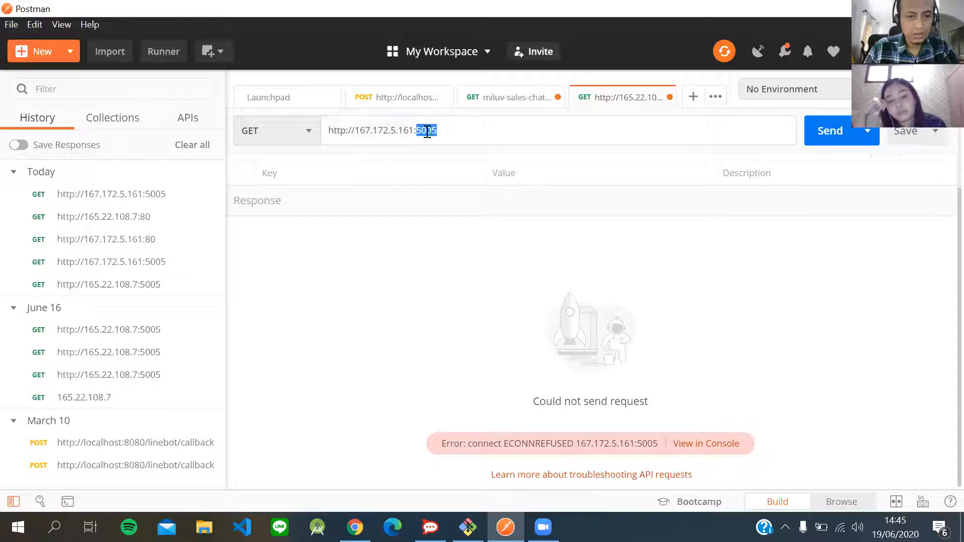
pyautogui.write('80')
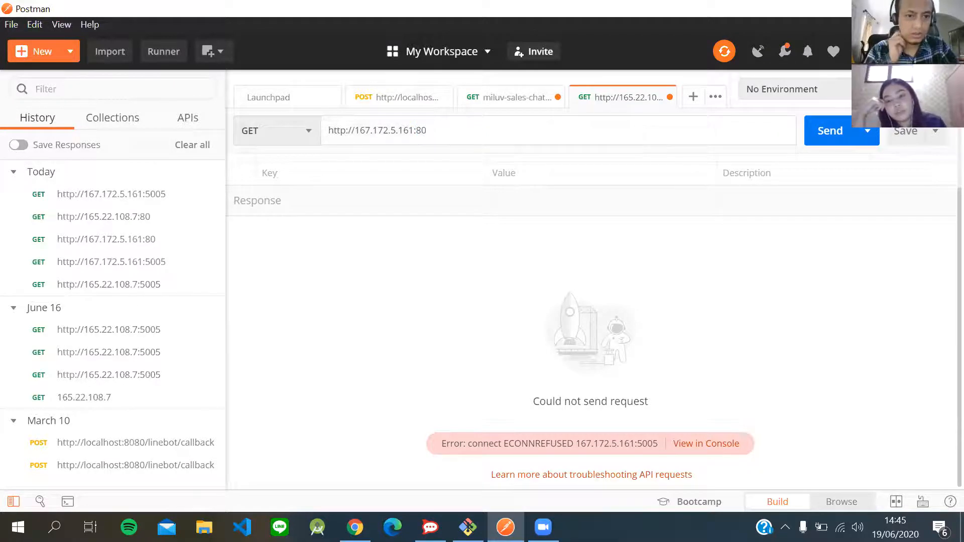
pyautogui.click(833, 140)
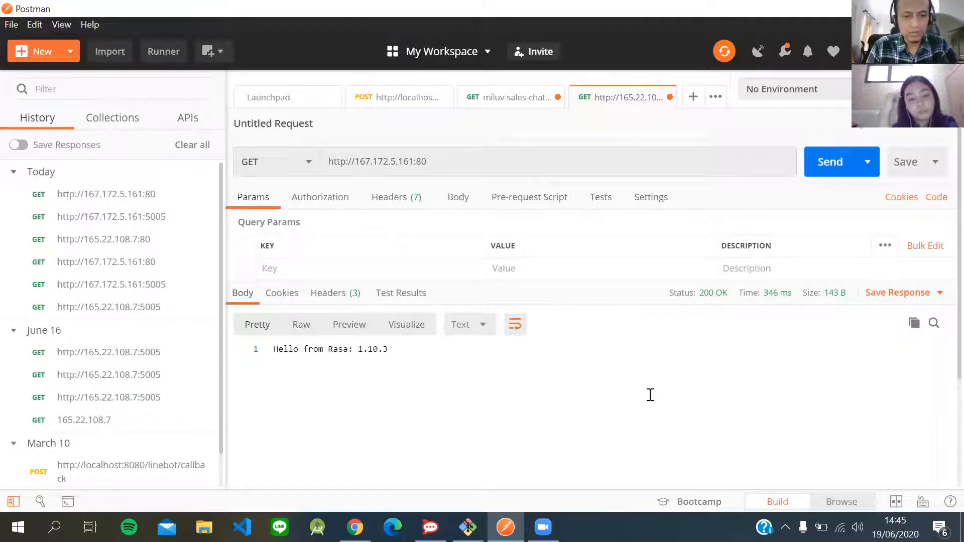
# - Switch to Chrome and check the load balancer and Droplet status in the Miluv Sales Chatbot project's resources
pyautogui.click(354, 526)
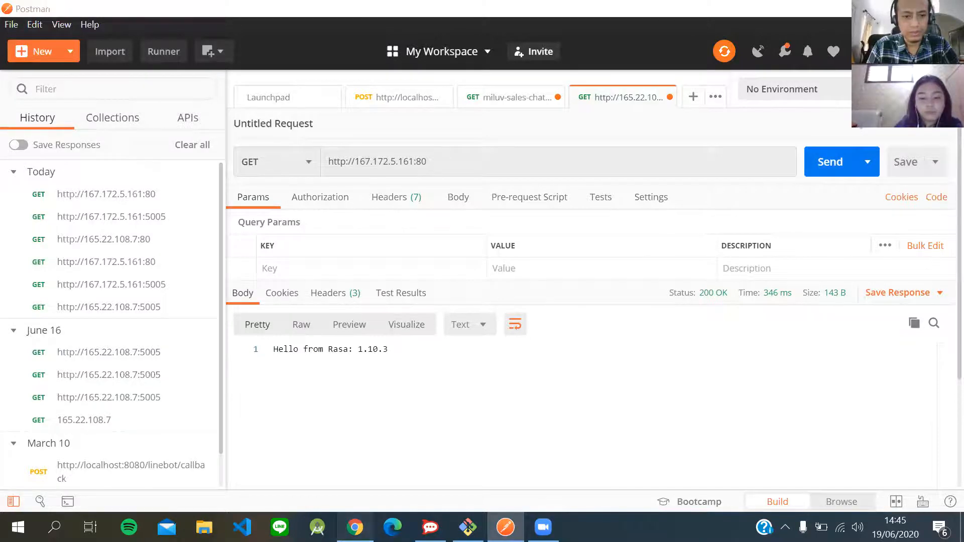
pyautogui.scroll(3, 104, 170)
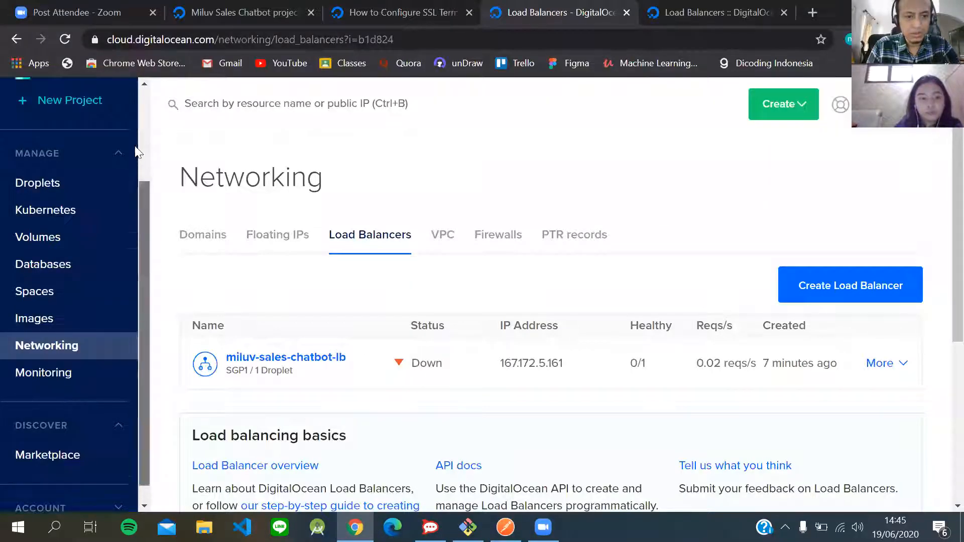
pyautogui.click(103, 170)
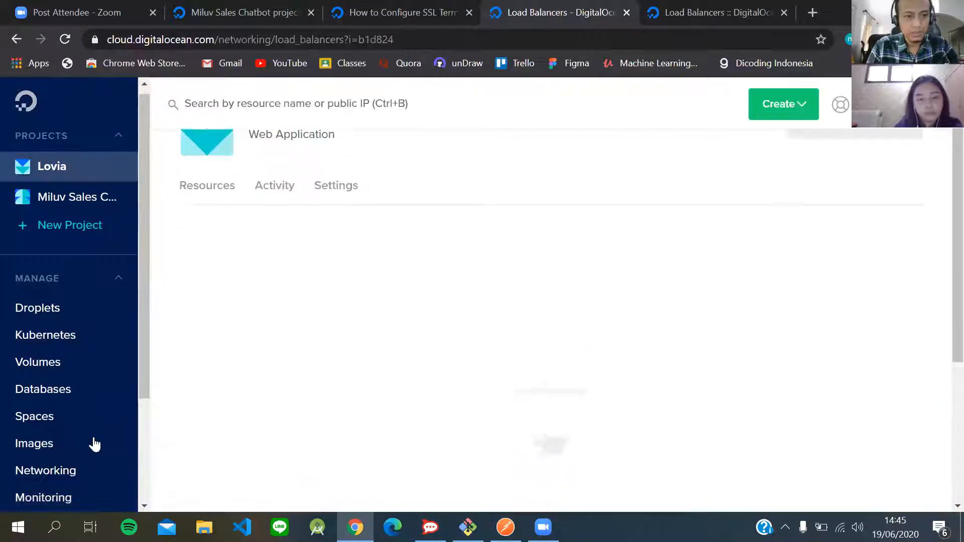
pyautogui.click(71, 199)
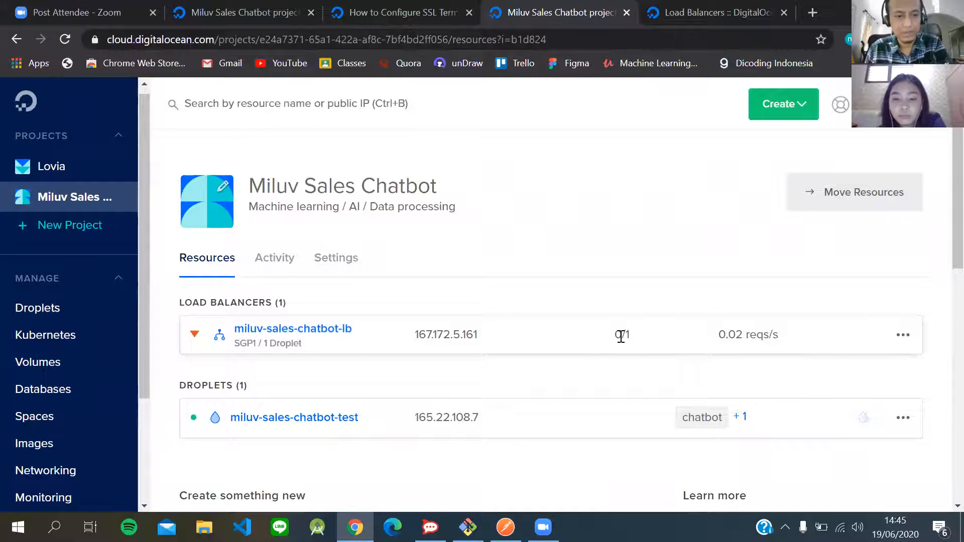
pyautogui.click(907, 335)
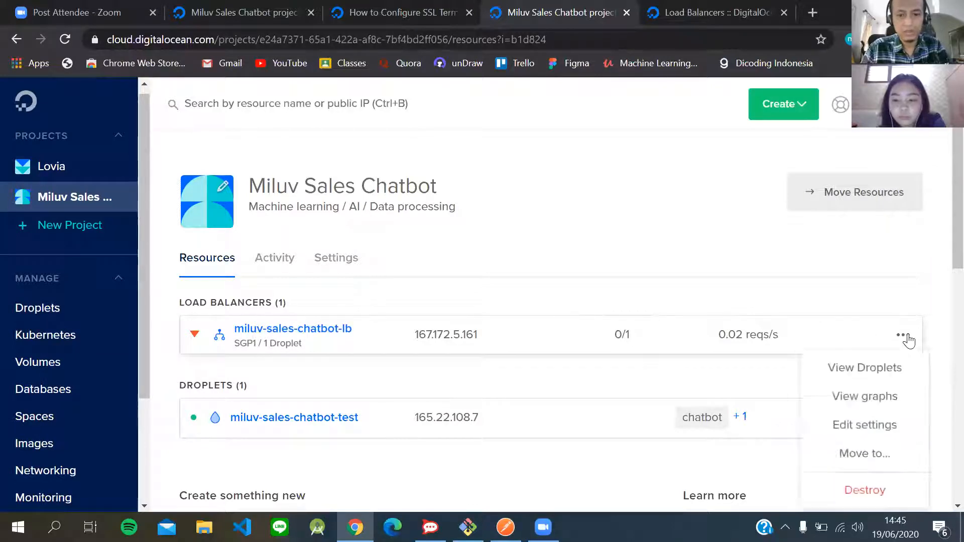
pyautogui.click(671, 414)
pyautogui.scroll(-4, 673, 415)
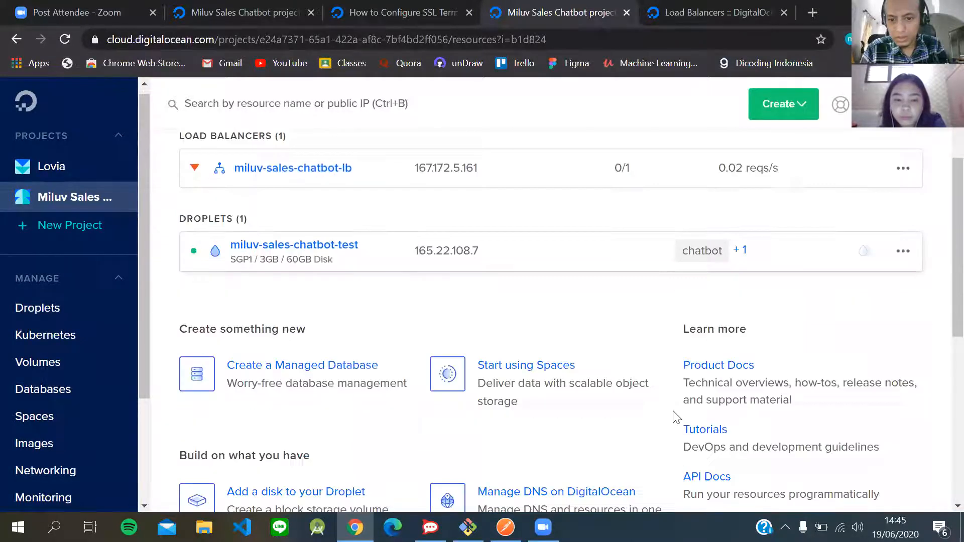
pyautogui.scroll(4, 676, 417)
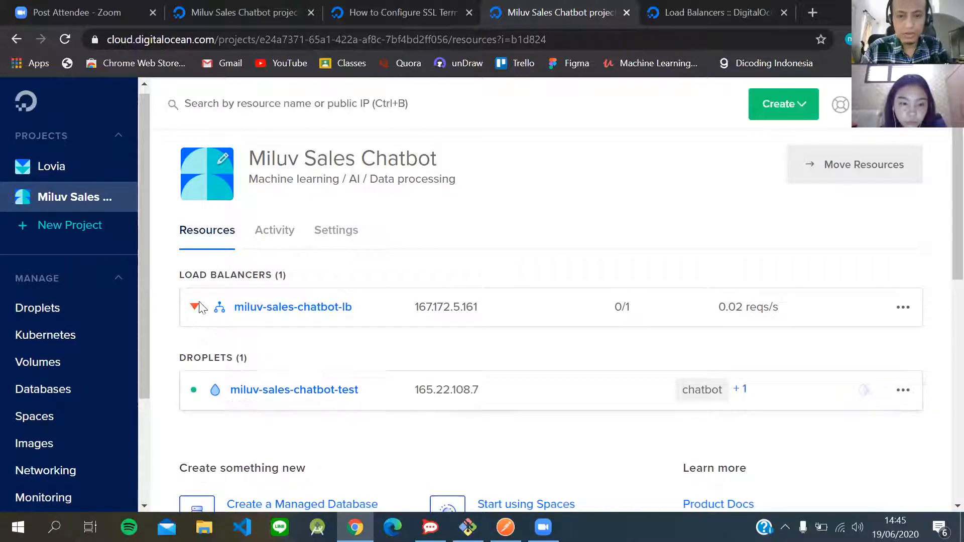
# - Open the miluv-sales-chatbot-lb load balancer and check the health status of its miluv-sales-chatbot-test Droplet
pyautogui.click(293, 307)
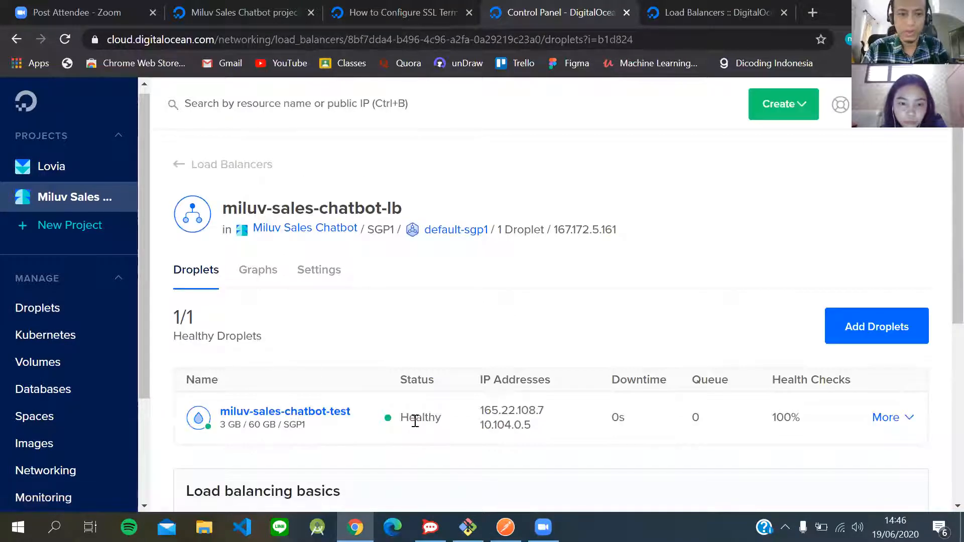
pyautogui.moveTo(400, 417)
pyautogui.mouseDown()
pyautogui.moveTo(445, 418)
pyautogui.moveTo(438, 457)
pyautogui.mouseUp()
pyautogui.click(413, 480)
pyautogui.scroll(-7, 413, 480)
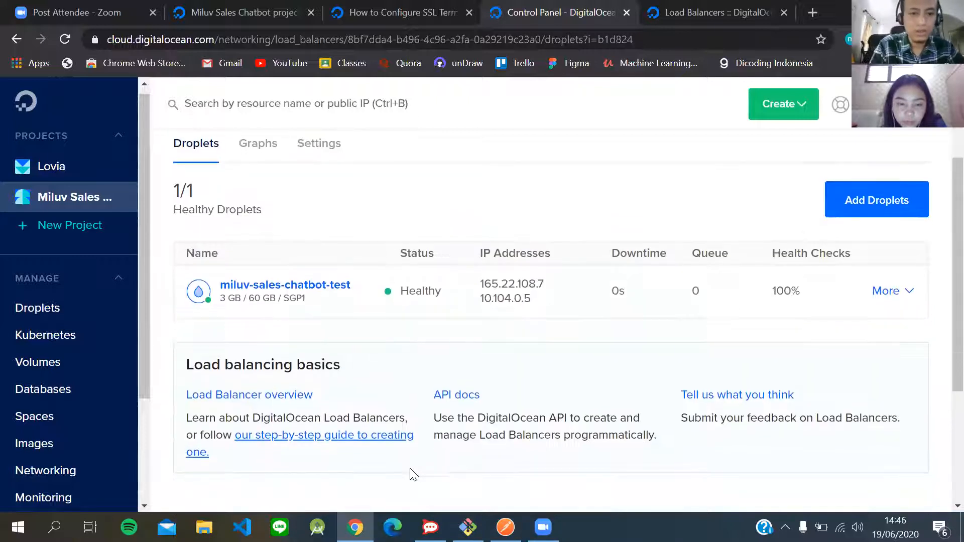
pyautogui.scroll(3, 413, 475)
pyautogui.scroll(3, 413, 475)
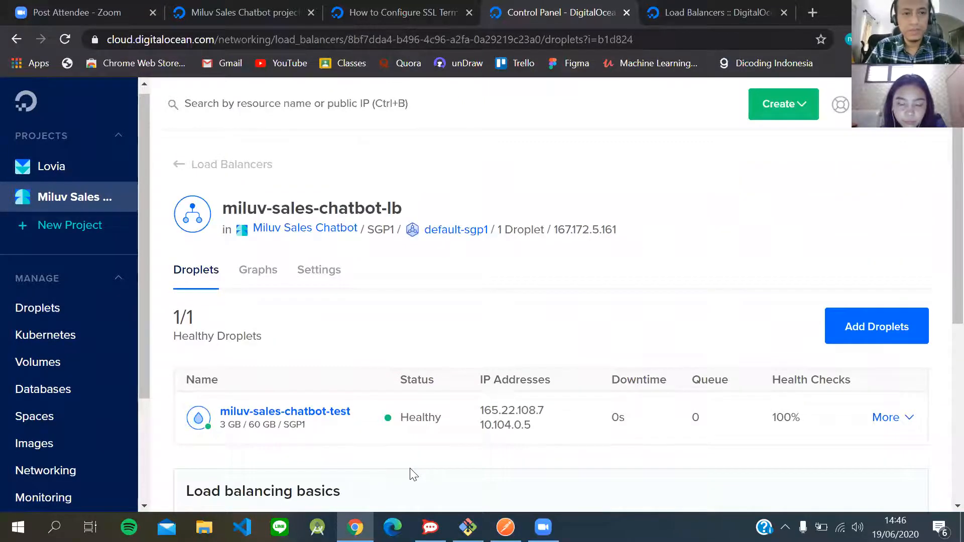
pyautogui.scroll(-2, 413, 474)
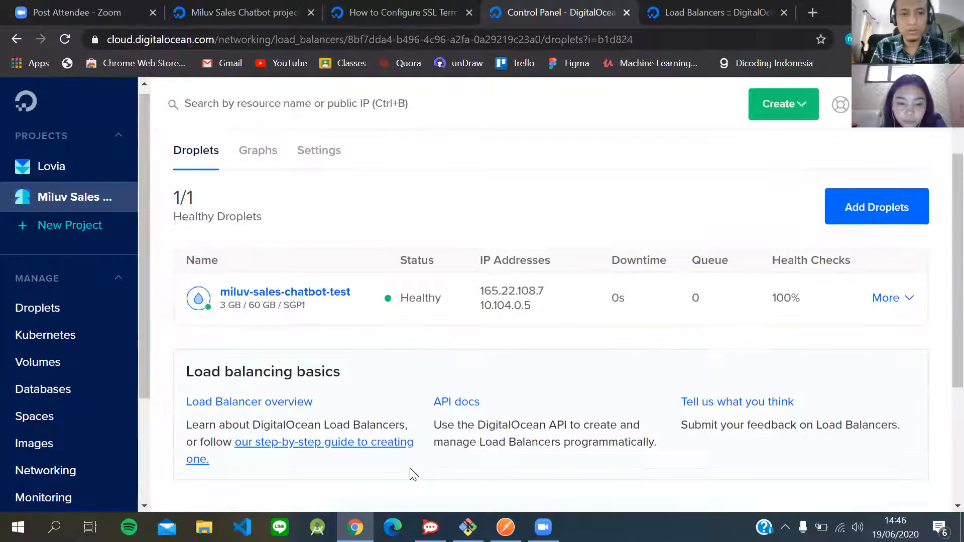
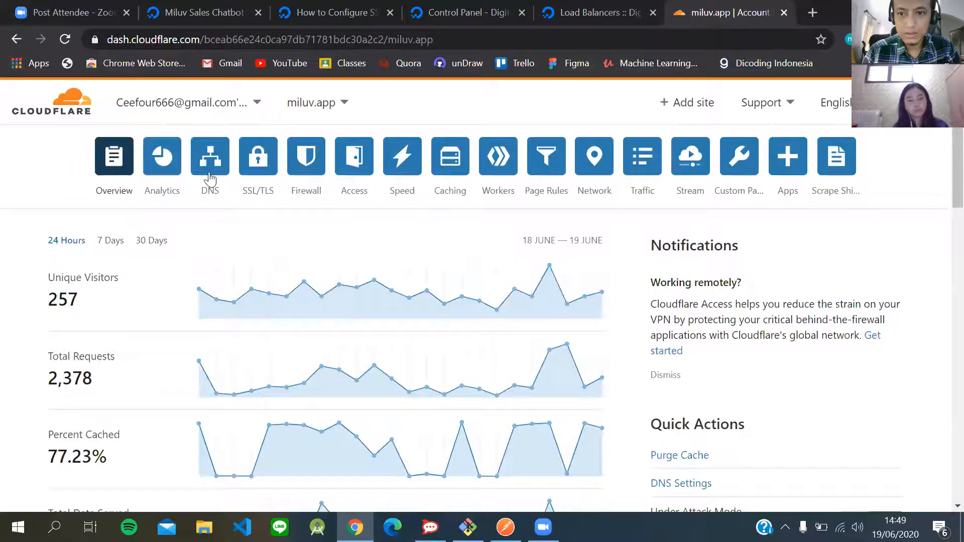
# - Open Cloudflare's DNS management for miluv.app and start a new A record named sales-chatbot-staging
pyautogui.click(210, 179)
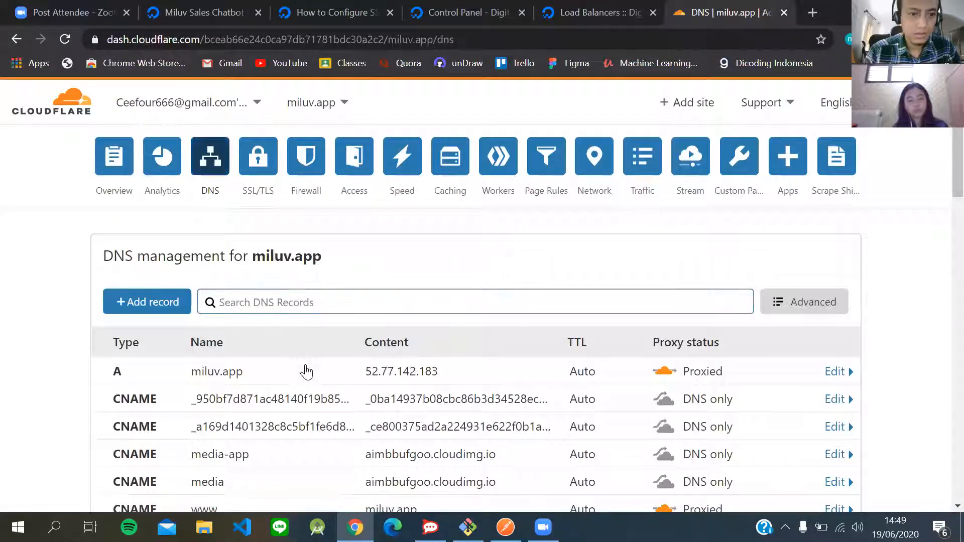
pyautogui.scroll(-5, 406, 258)
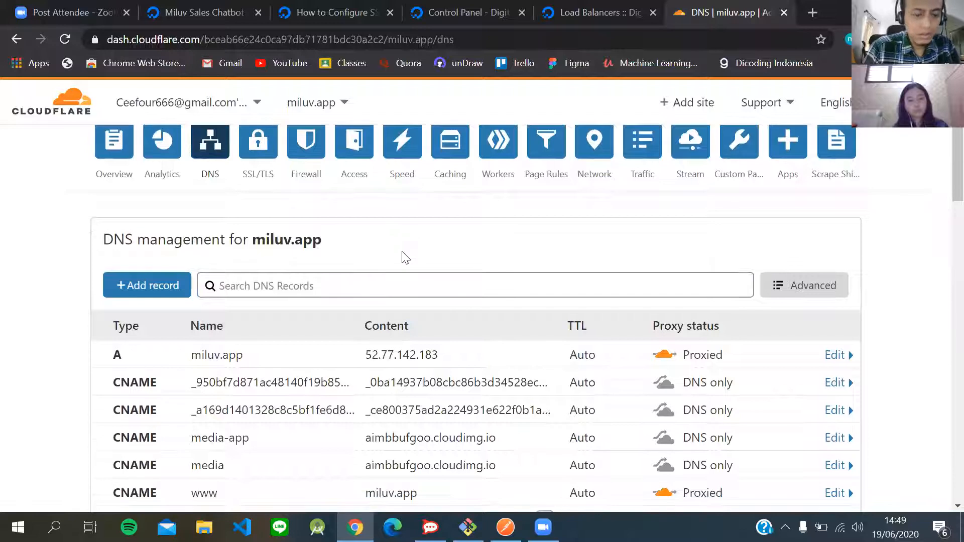
pyautogui.scroll(-3, 403, 256)
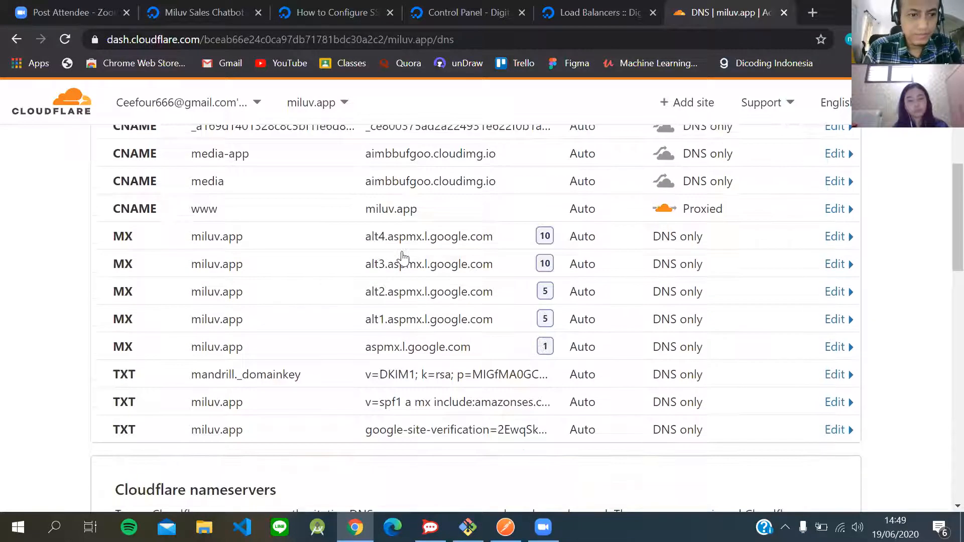
pyautogui.scroll(7, 403, 253)
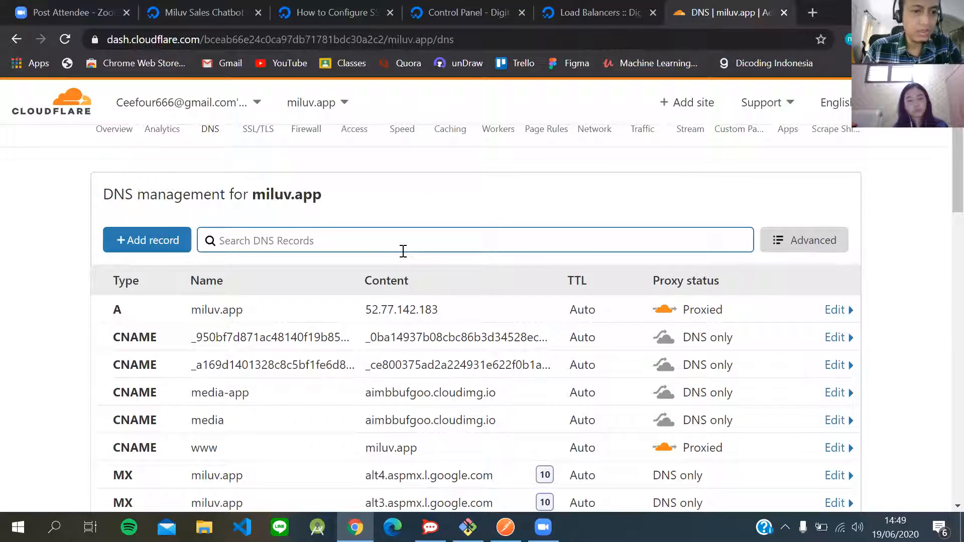
pyautogui.scroll(2, 404, 251)
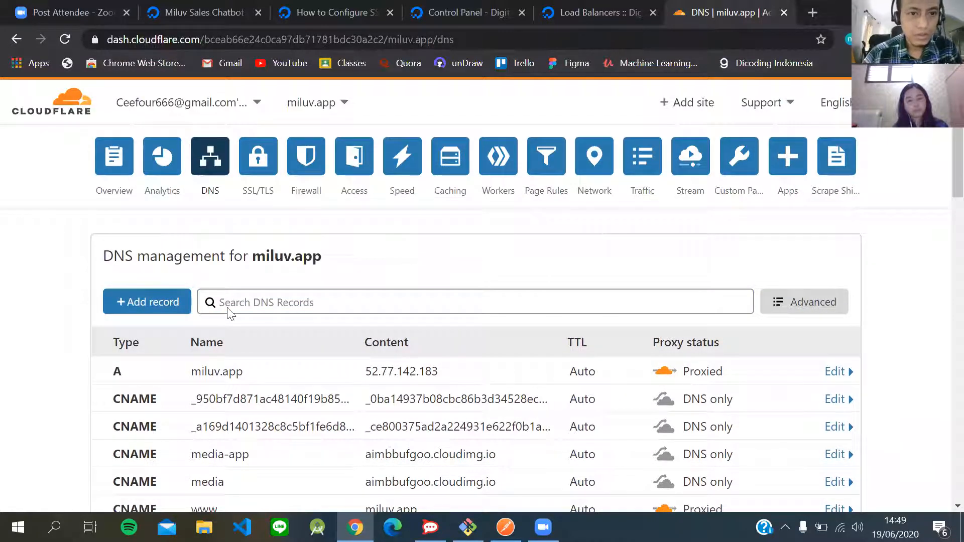
pyautogui.click(168, 302)
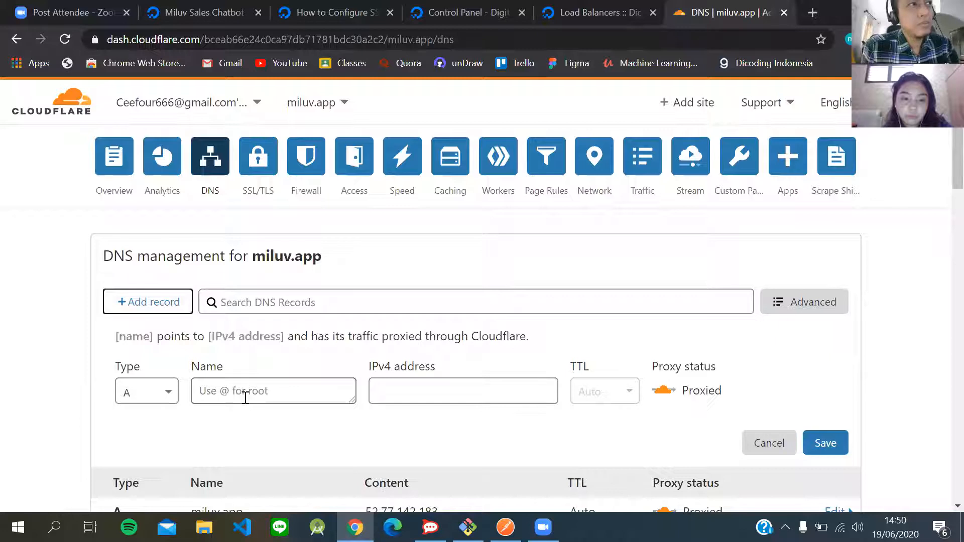
pyautogui.click(245, 398)
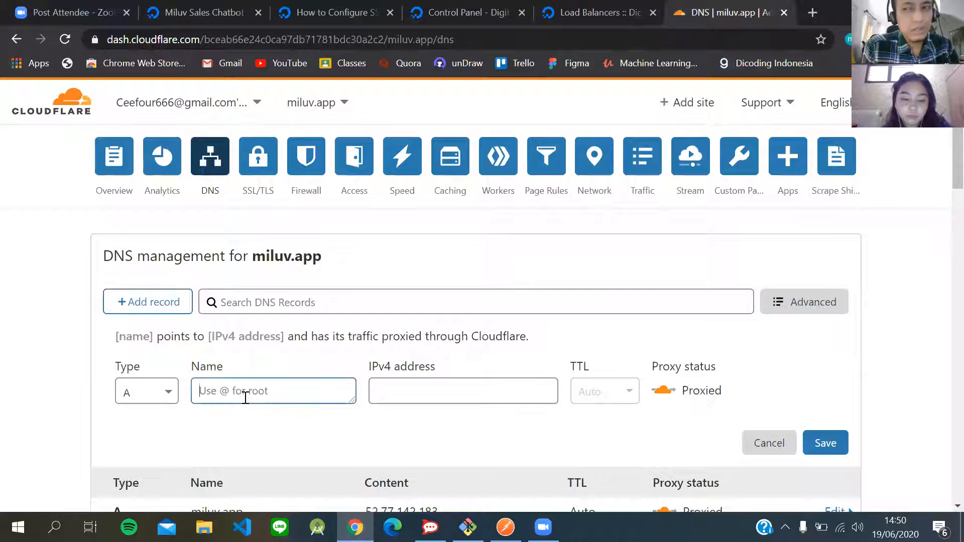
pyautogui.write('sales')
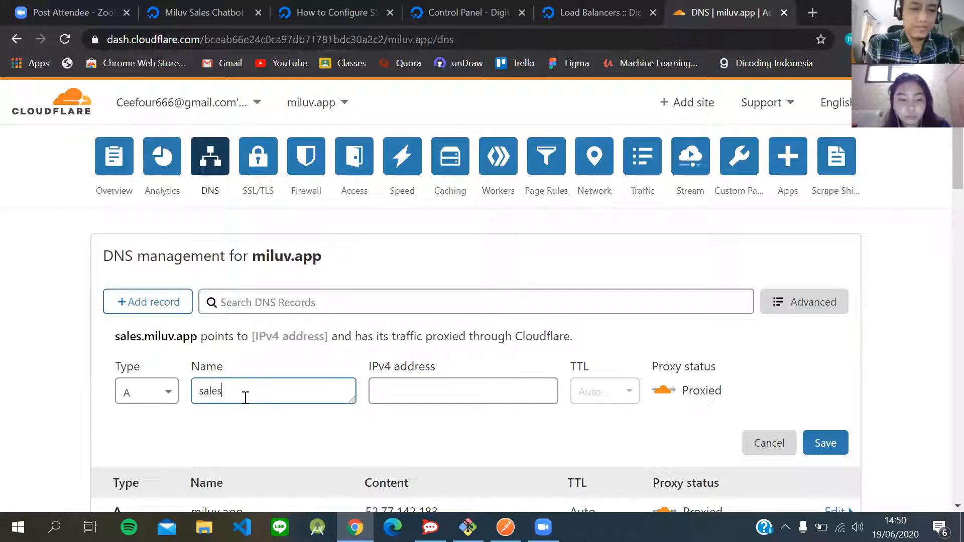
pyautogui.write('-c')
pyautogui.press('BackSpace')
pyautogui.write('-chatbot')
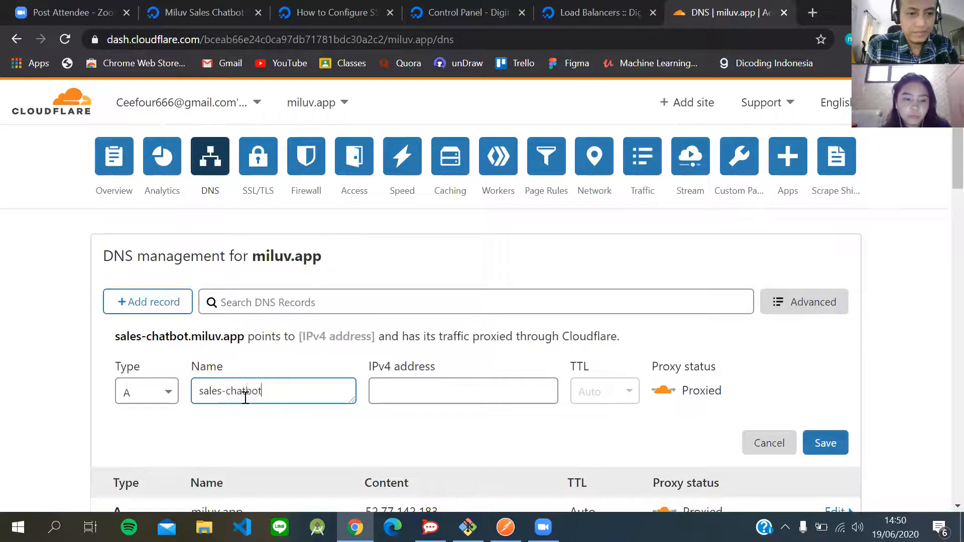
pyautogui.write('-staging')
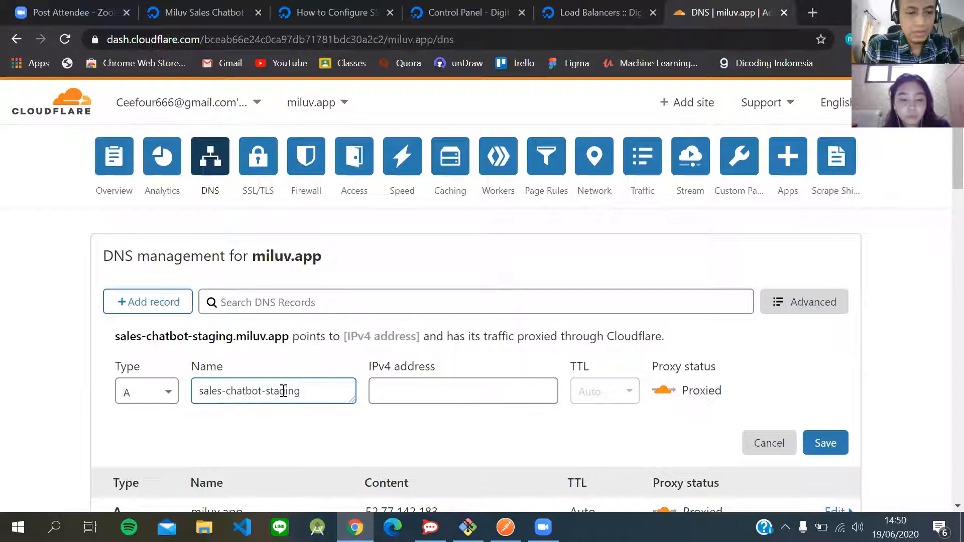
# - Look up the Droplet's IP in the DigitalOcean control panel, enter 165.22.108.7 as the record's IPv4 address, and save the proxied record
pyautogui.click(463, 389)
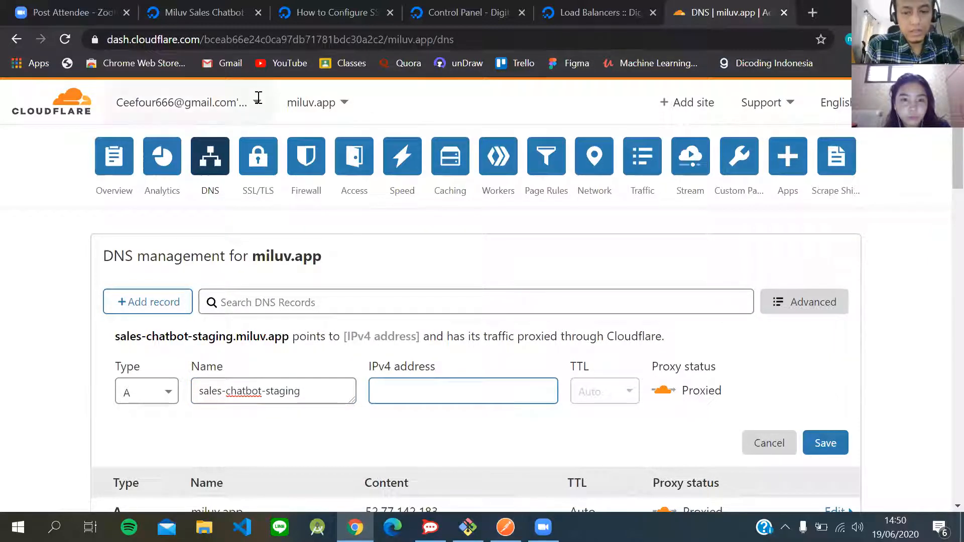
pyautogui.hotkey('ctrl', 'shift', 'Tab')
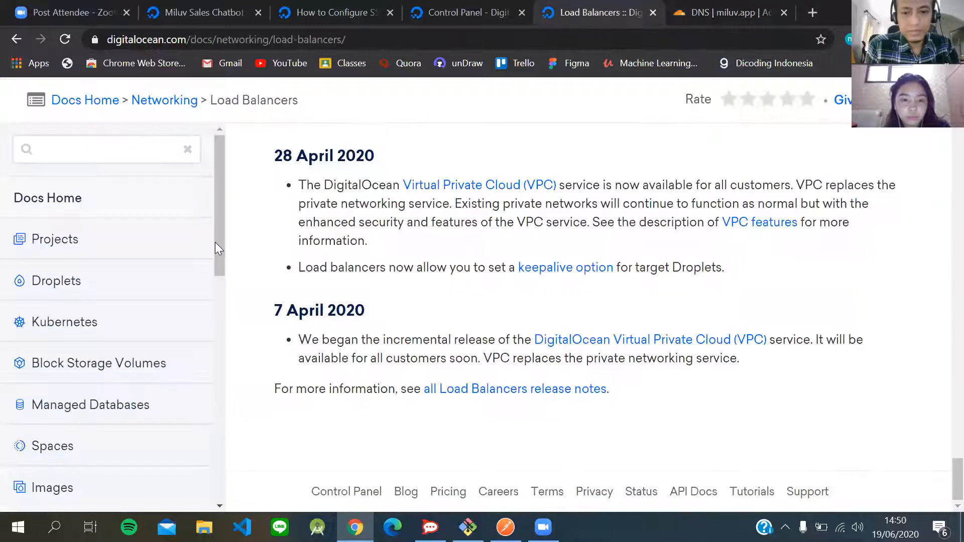
pyautogui.scroll(1, 334, 247)
pyautogui.scroll(8, 334, 247)
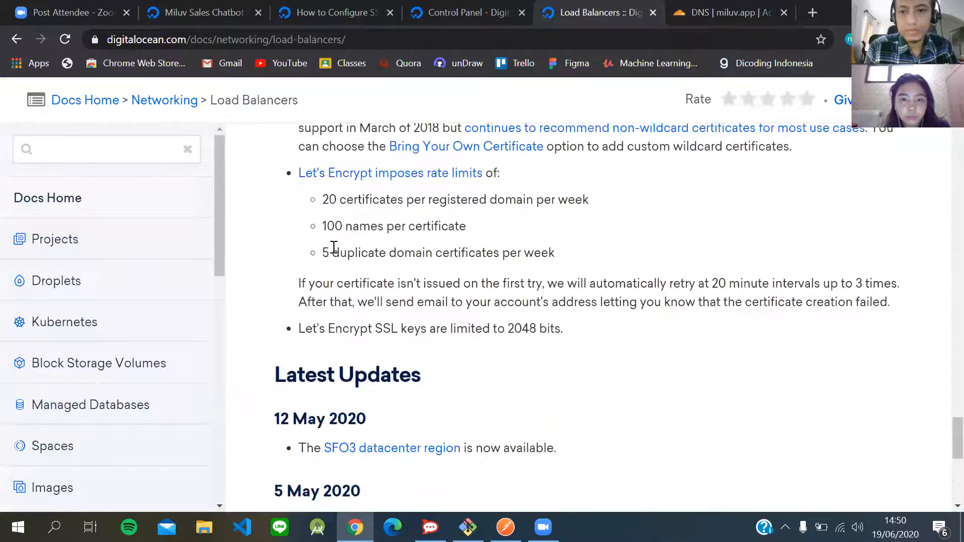
pyautogui.hotkey('ctrl', 'shift', 'Tab')
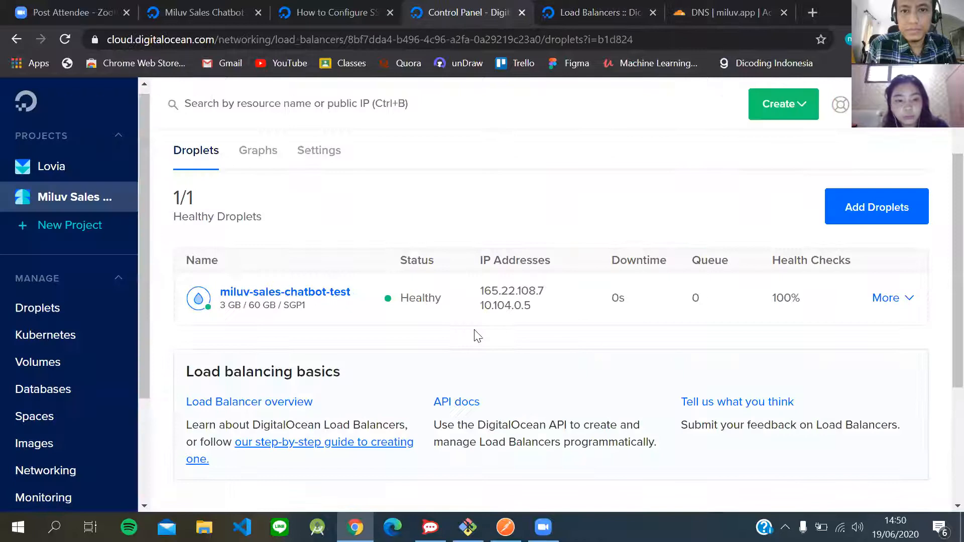
pyautogui.click(718, 13)
pyautogui.write('165.22.108.7')
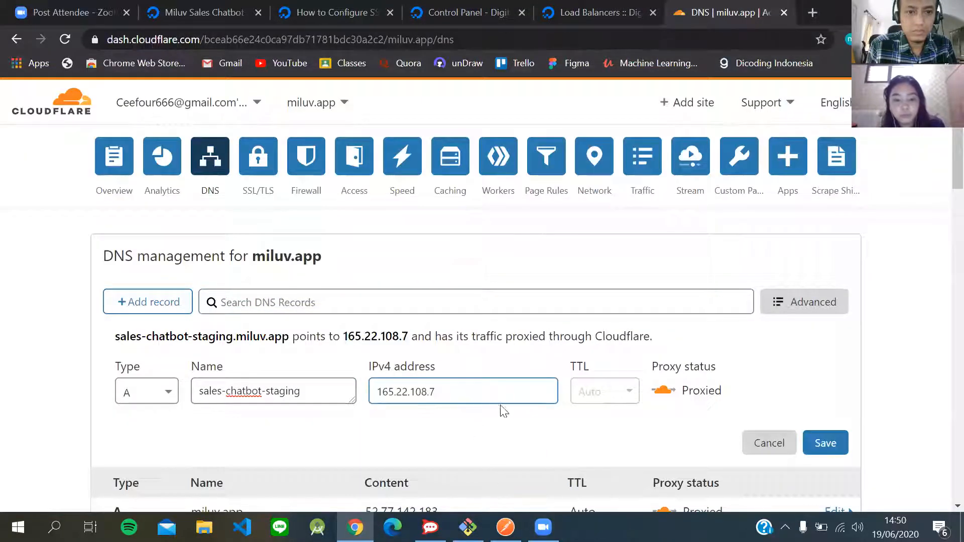
pyautogui.scroll(-2, 497, 426)
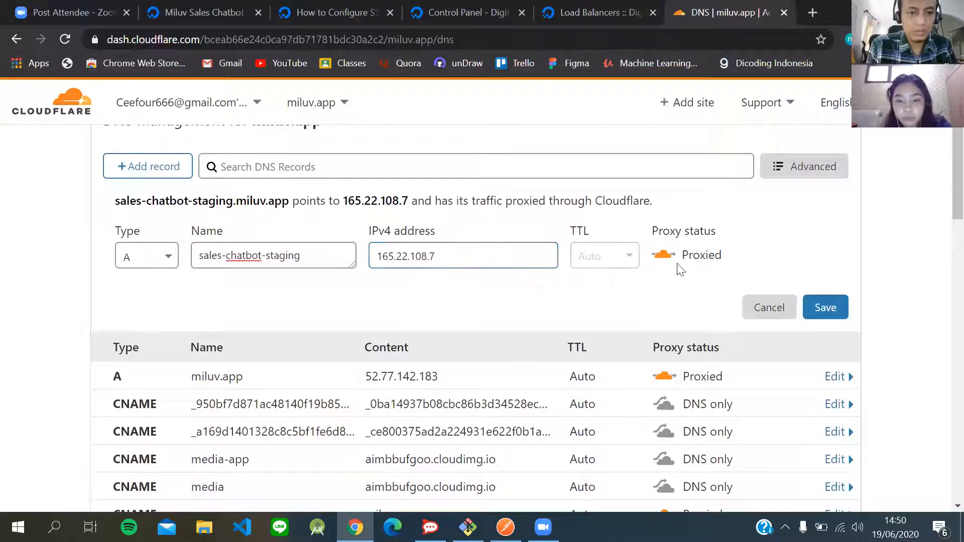
pyautogui.click(826, 314)
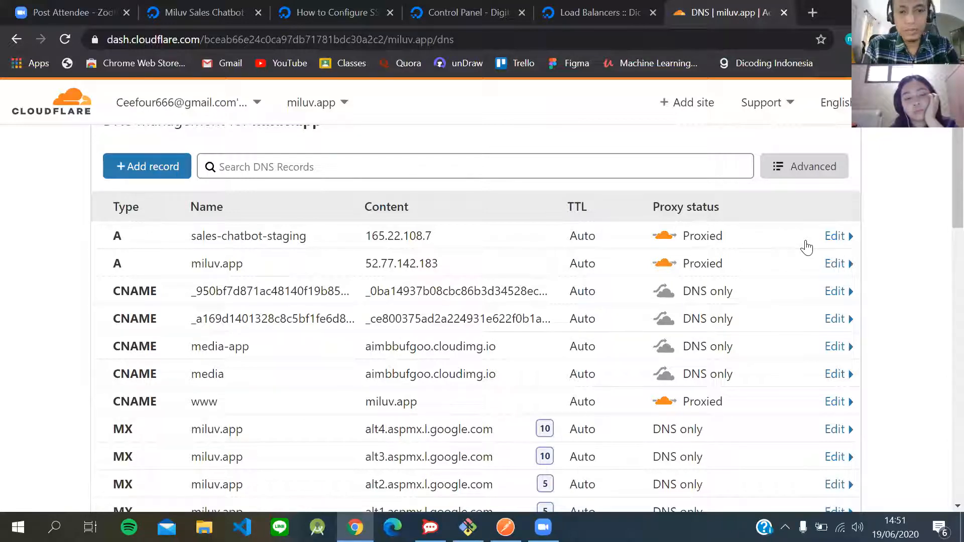
pyautogui.scroll(2, 543, 182)
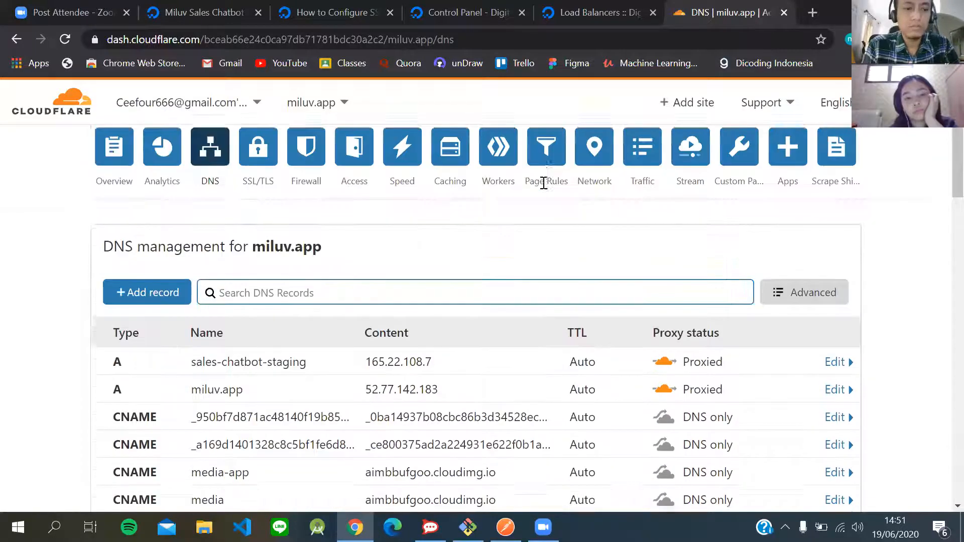
pyautogui.scroll(-2, 544, 185)
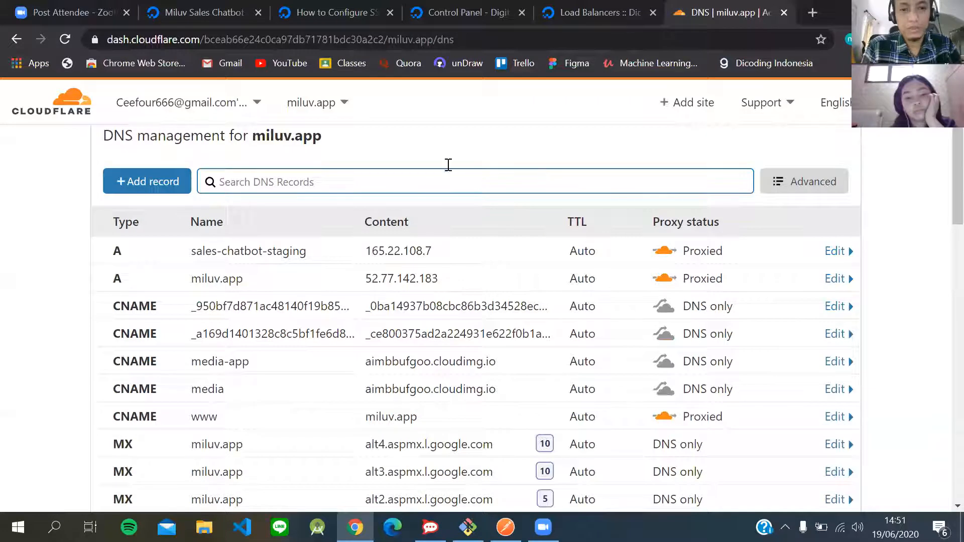
pyautogui.scroll(2, 412, 147)
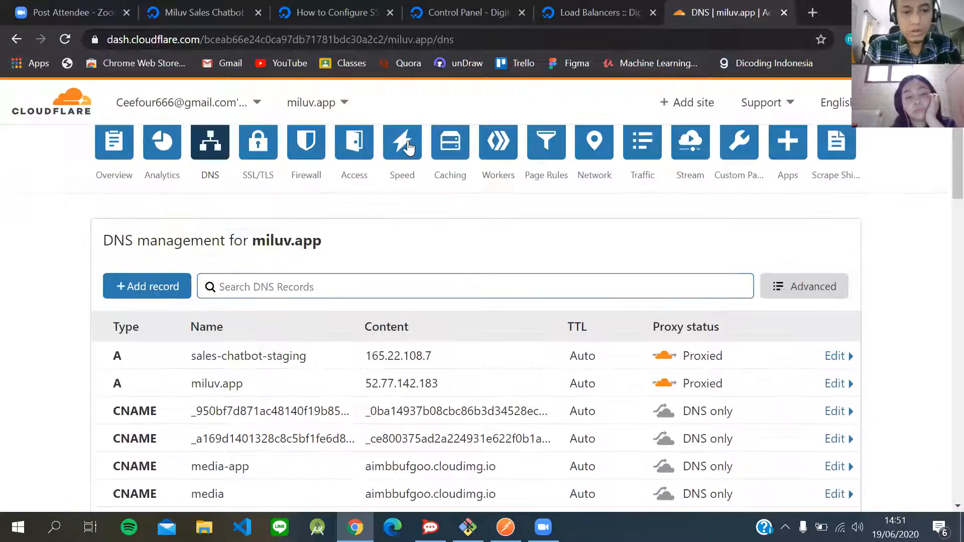
pyautogui.scroll(1, 408, 146)
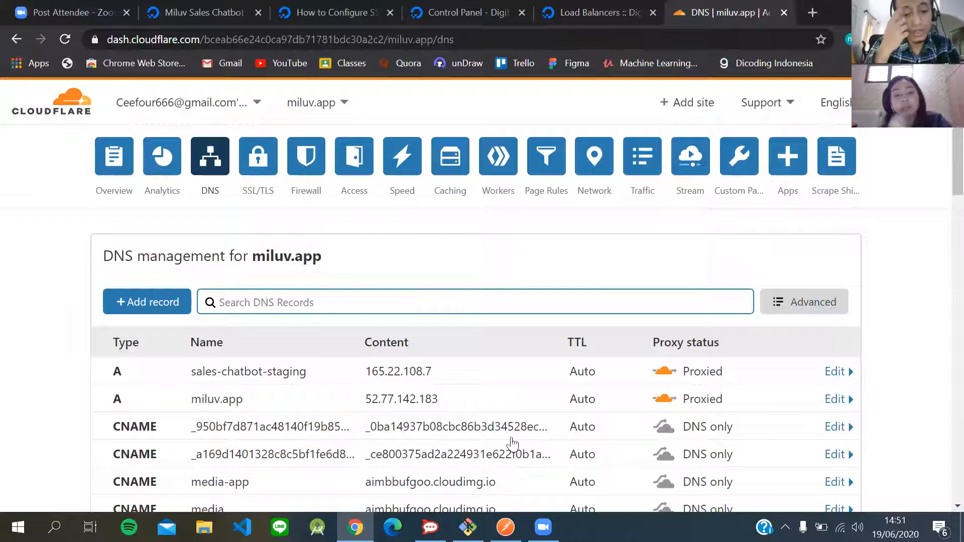
# - Switch to Postman and start a new basic request named miluv-sales-chatbot
pyautogui.click(505, 527)
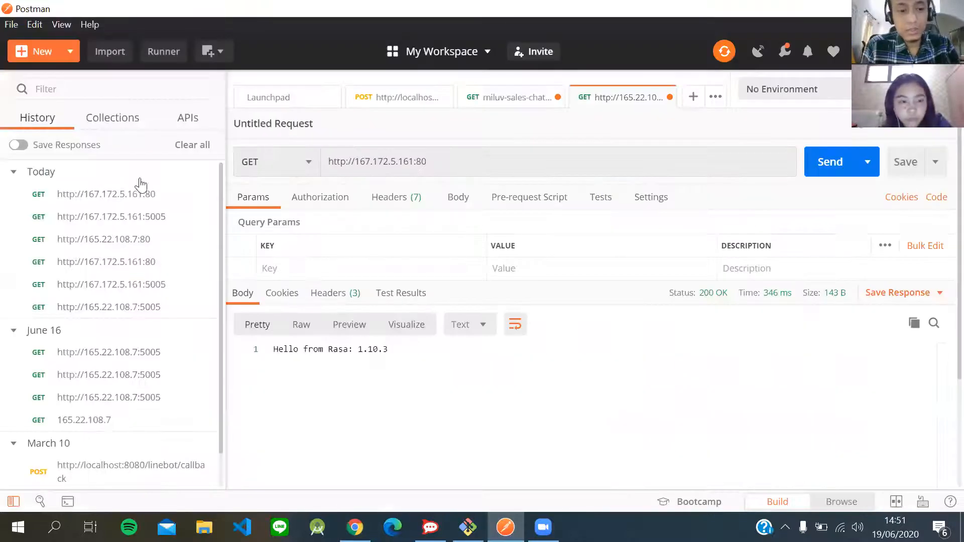
pyautogui.click(41, 58)
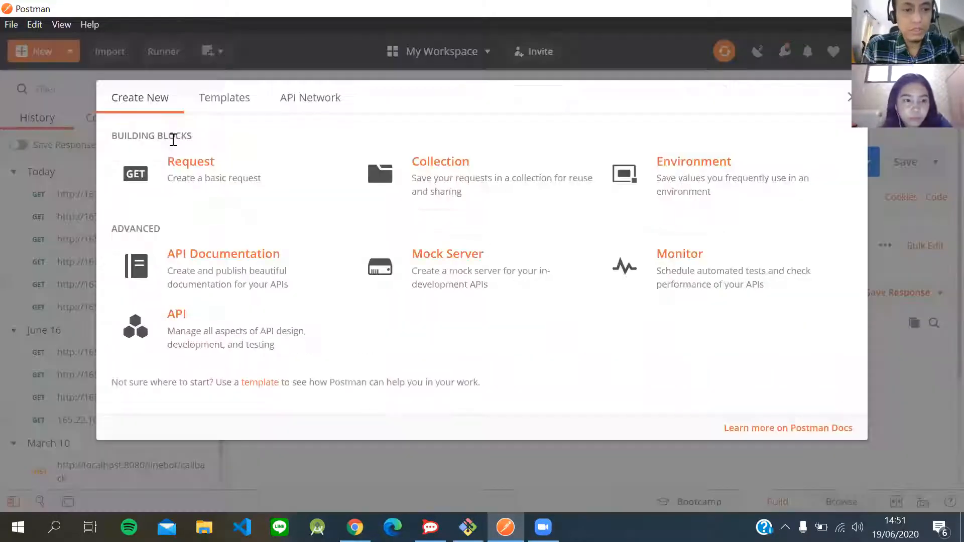
pyautogui.click(213, 201)
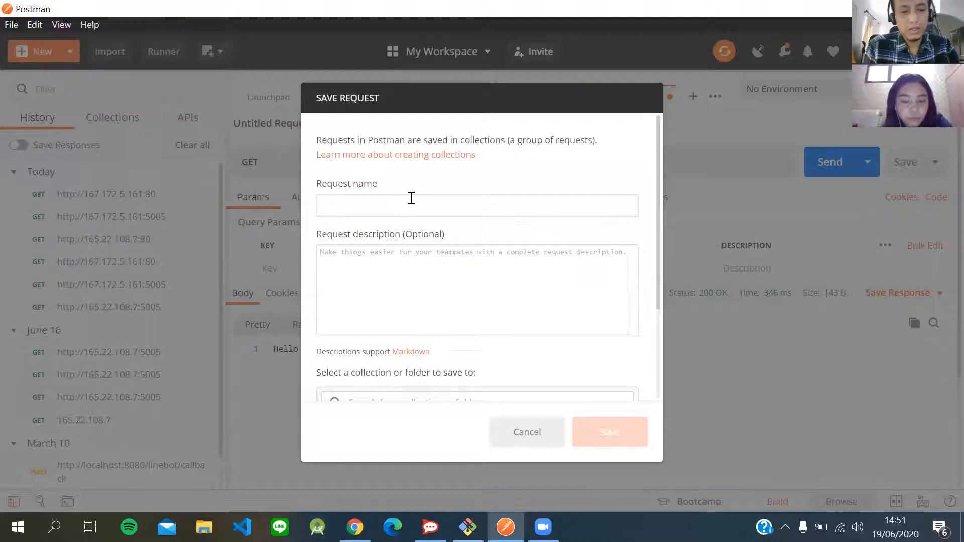
pyautogui.scroll(-1, 412, 199)
pyautogui.scroll(1, 411, 198)
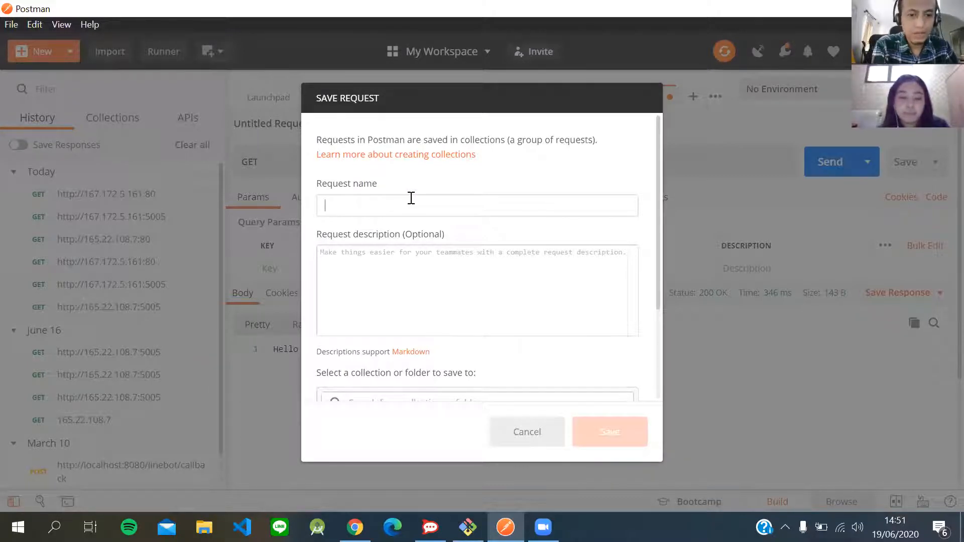
pyautogui.write('mil')
pyautogui.press('BackSpace')
pyautogui.press('BackSpace')
pyautogui.press('BackSpace')
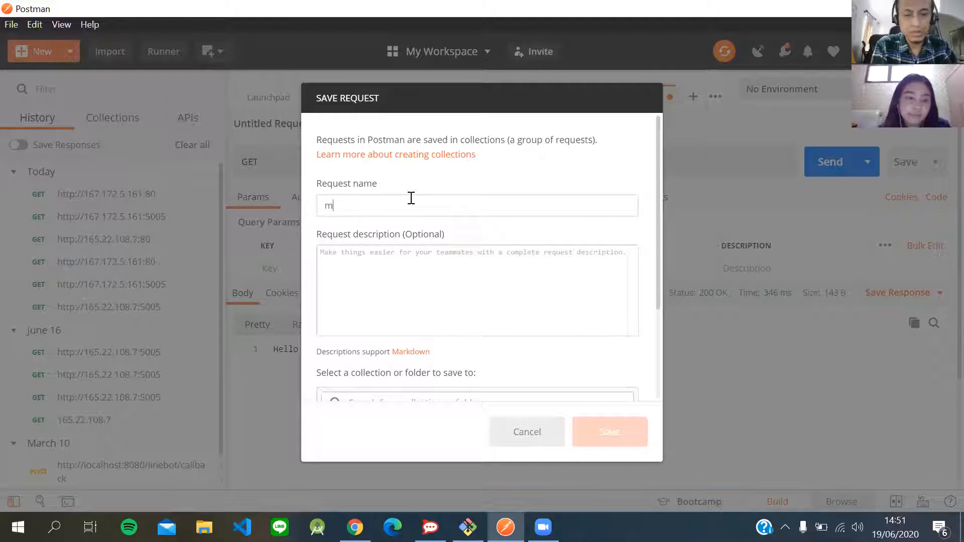
pyautogui.write('milu')
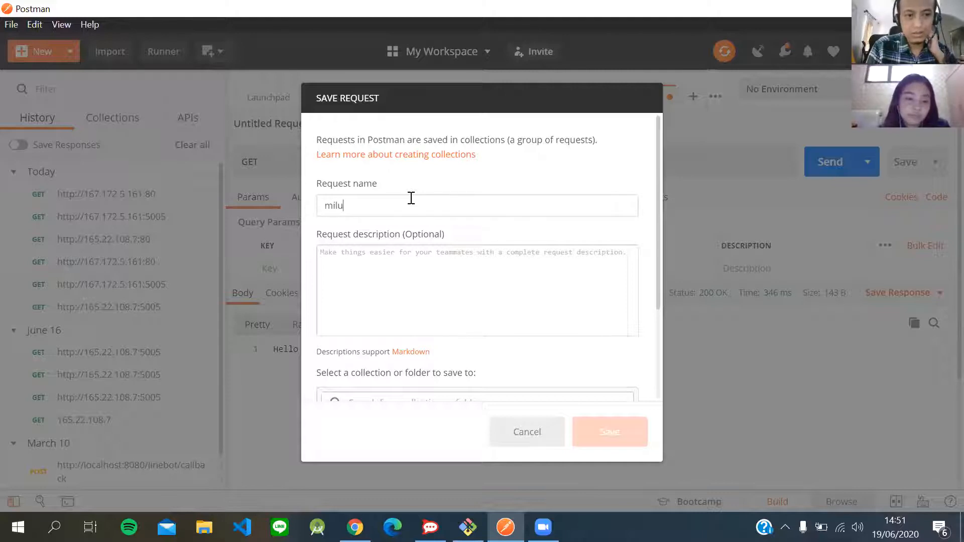
pyautogui.write('v-sales-chatbot')
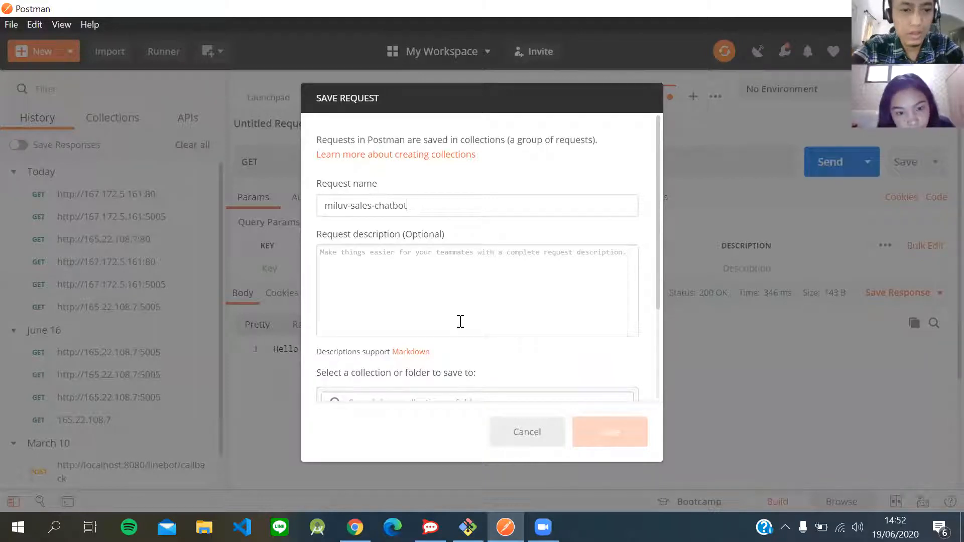
# - Choose the ChatBot Service collection and save the new request to it
pyautogui.scroll(-3, 461, 321)
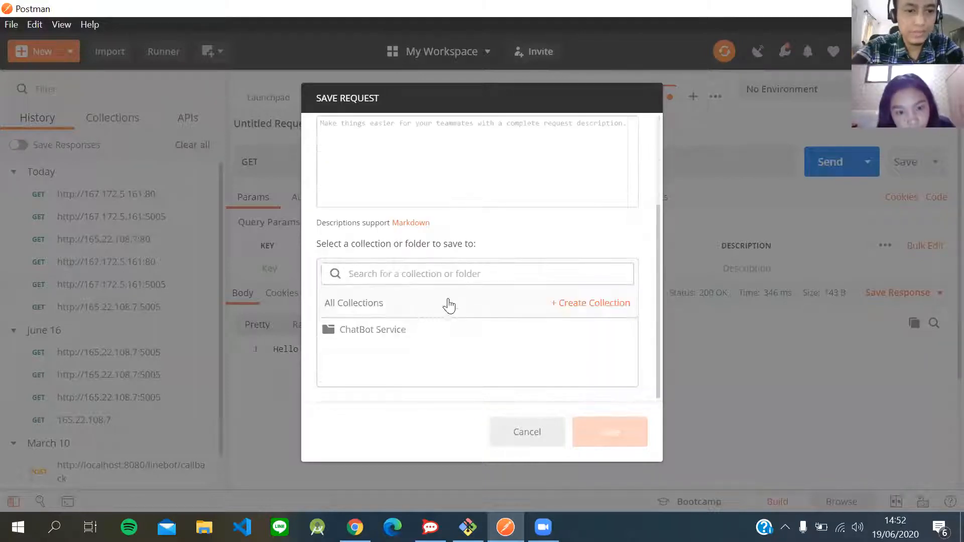
pyautogui.click(397, 331)
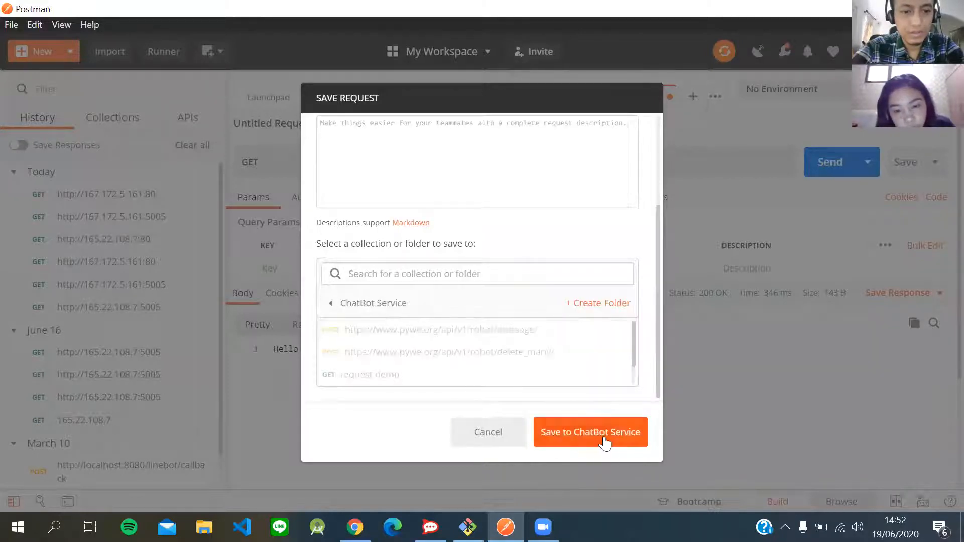
pyautogui.click(608, 445)
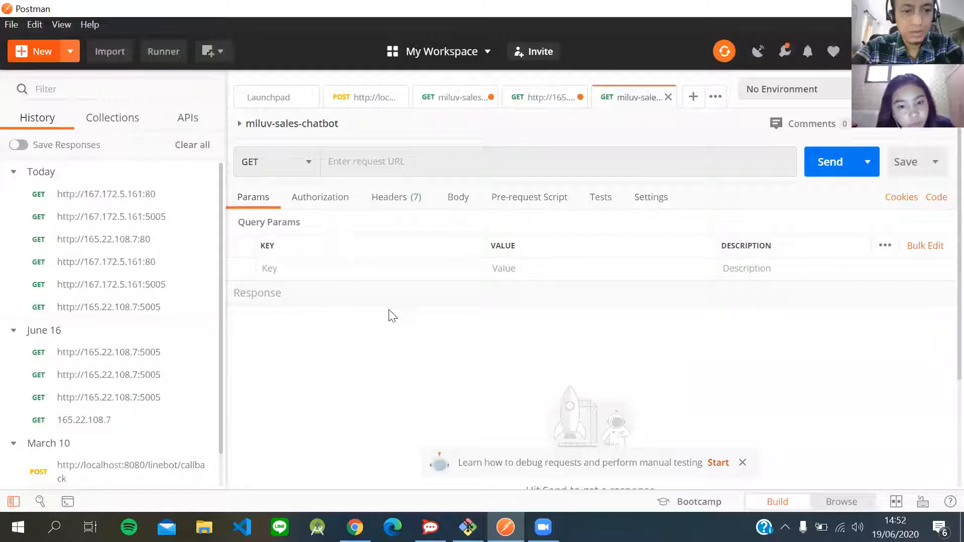
# - Copy the A record's name, sales-chatbot-staging, from Cloudflare's DNS list and return to the new Postman request
pyautogui.click(366, 160)
pyautogui.hotkey('alt', 'Tab')
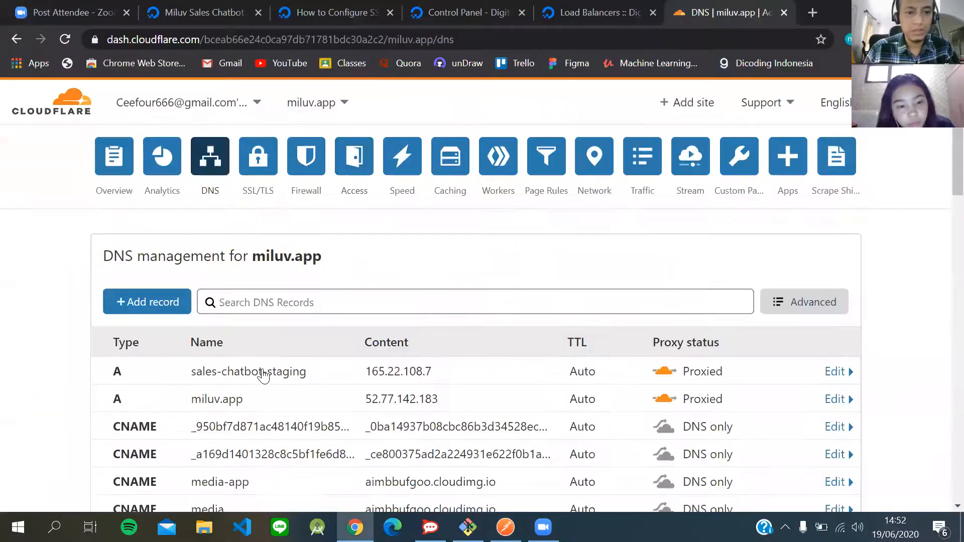
pyautogui.moveTo(193, 377); pyautogui.dragTo(302, 377)
pyautogui.hotkey('ctrl', 'c')
pyautogui.hotkey('alt', 'Tab')
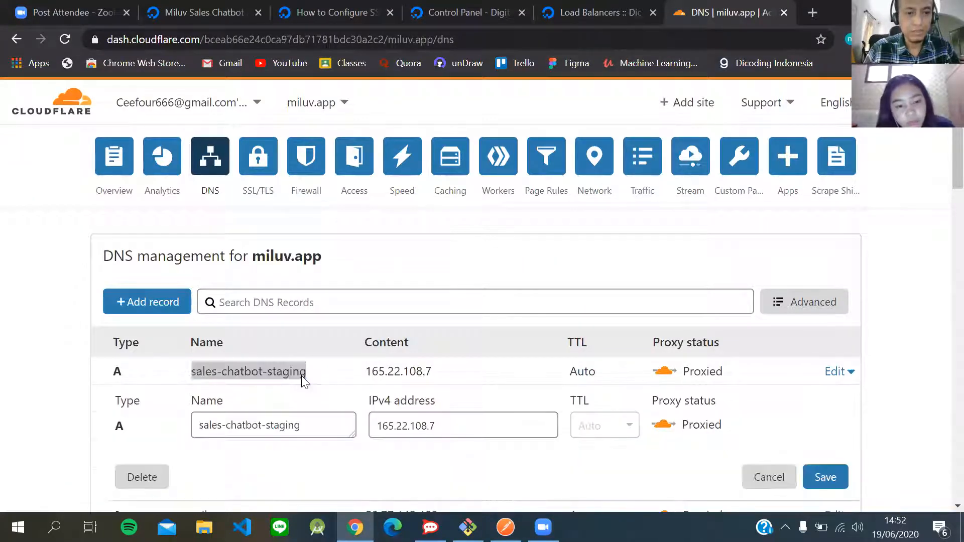
pyautogui.write('http')
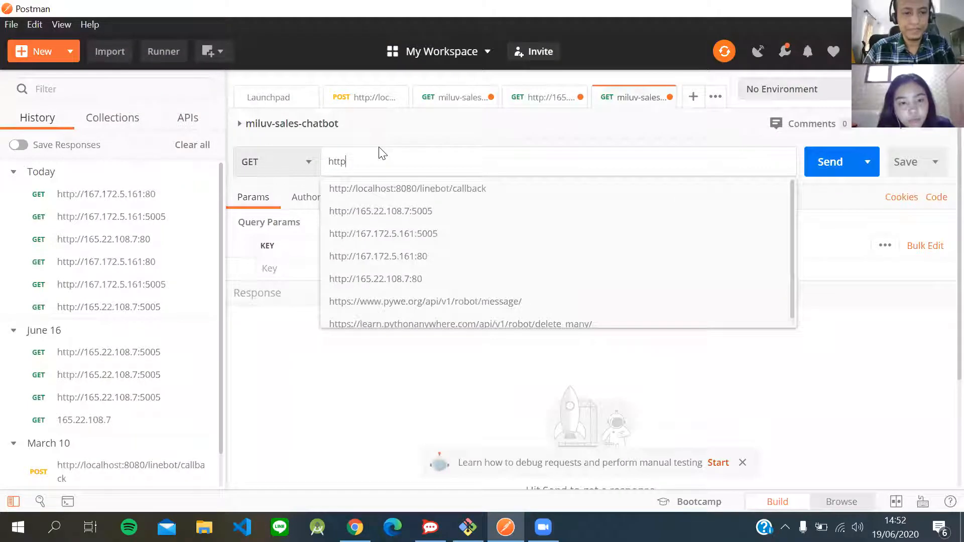
pyautogui.write('://')
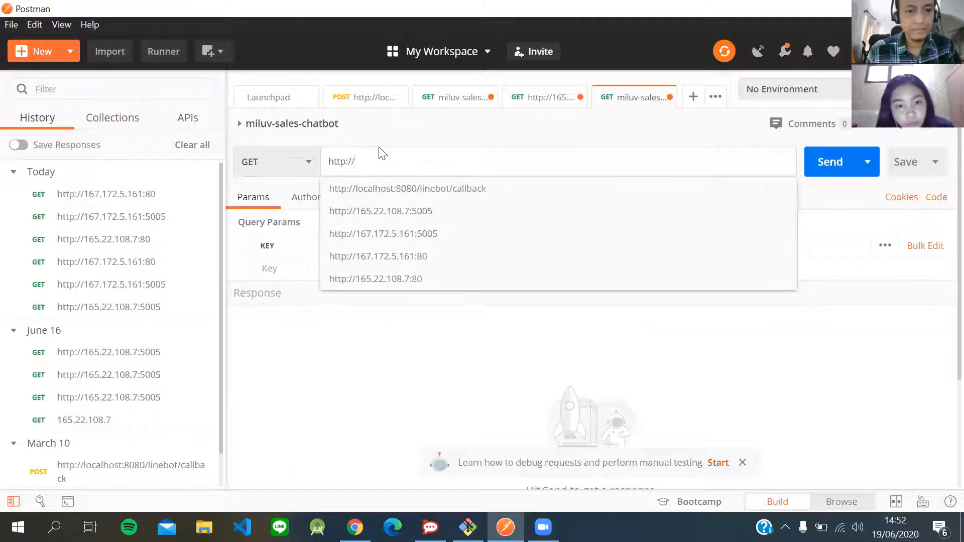
pyautogui.hotkey('ctrl', 'v')
pyautogui.write('.miluv.app')
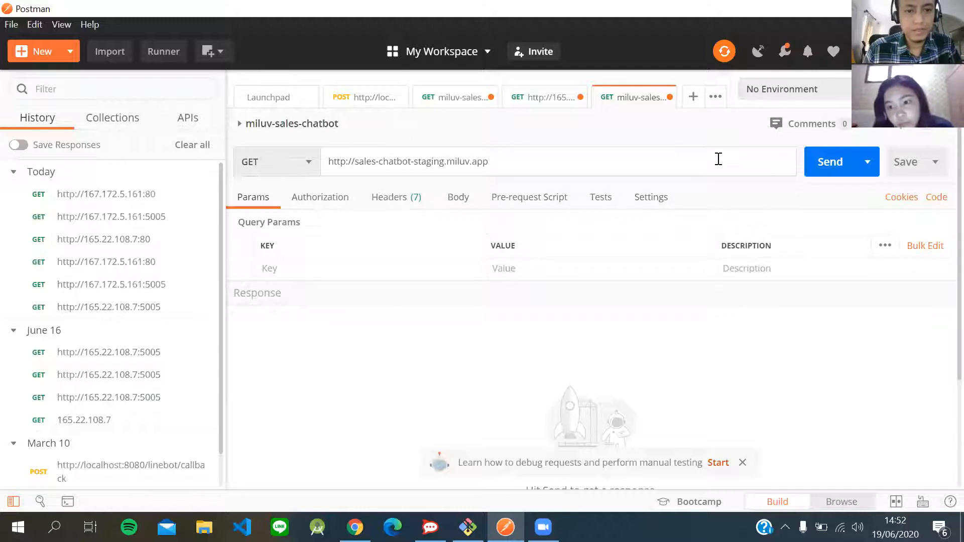
pyautogui.press('Return')
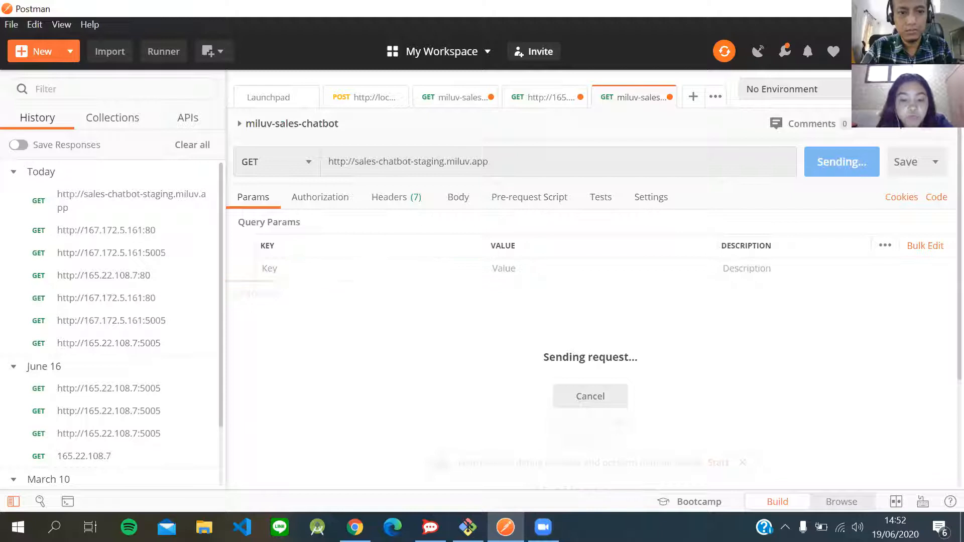
pyautogui.click(354, 526)
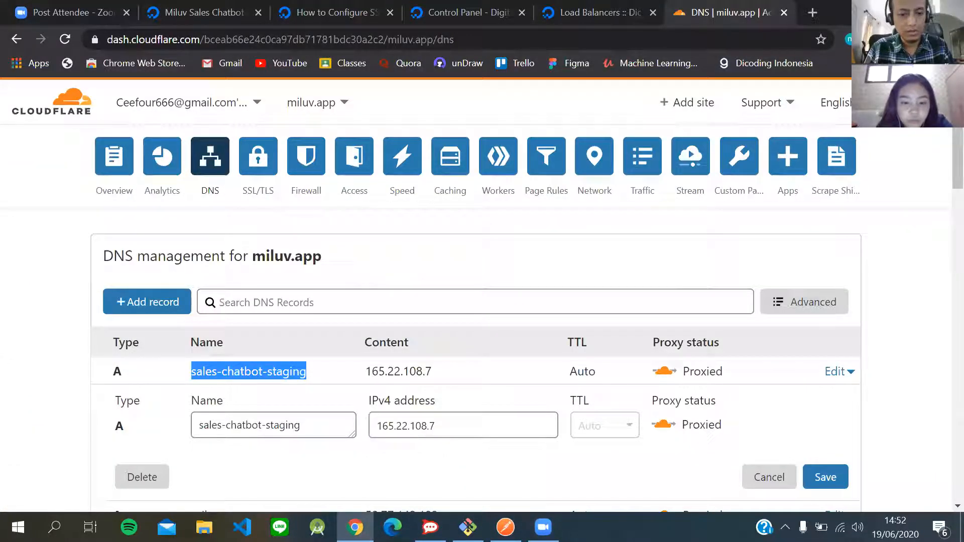
pyautogui.click(505, 527)
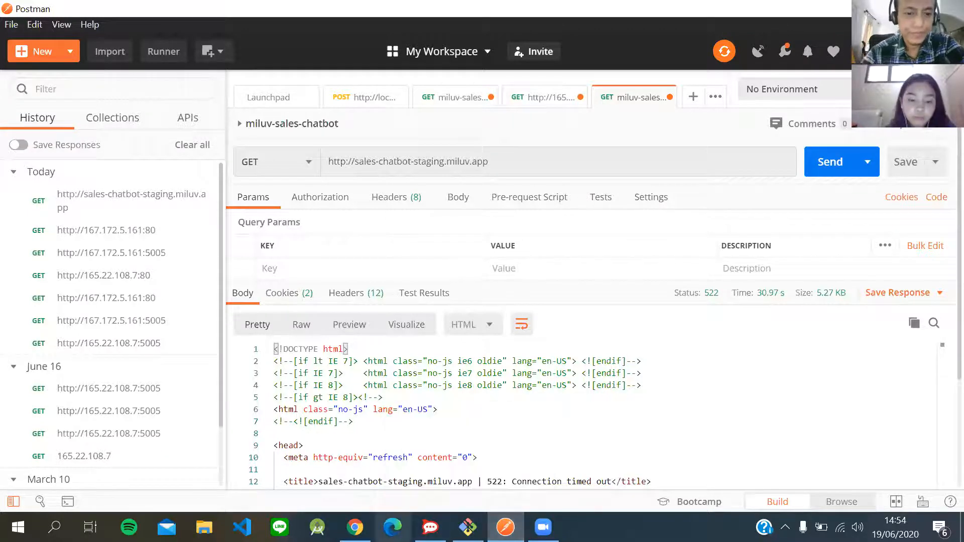
# - Switch to Chrome and check the Miluv Sales Chatbot project's resources in DigitalOcean
pyautogui.click(355, 527)
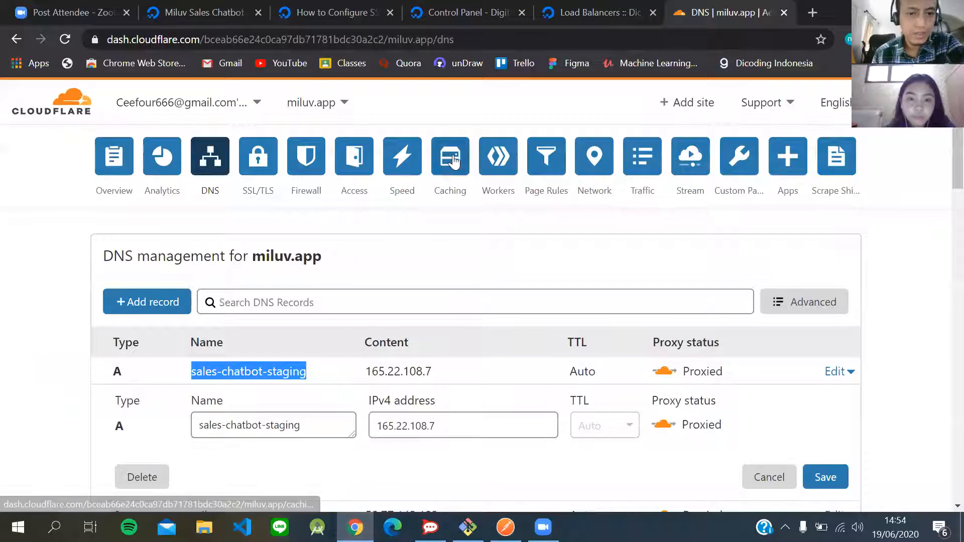
pyautogui.click(198, 12)
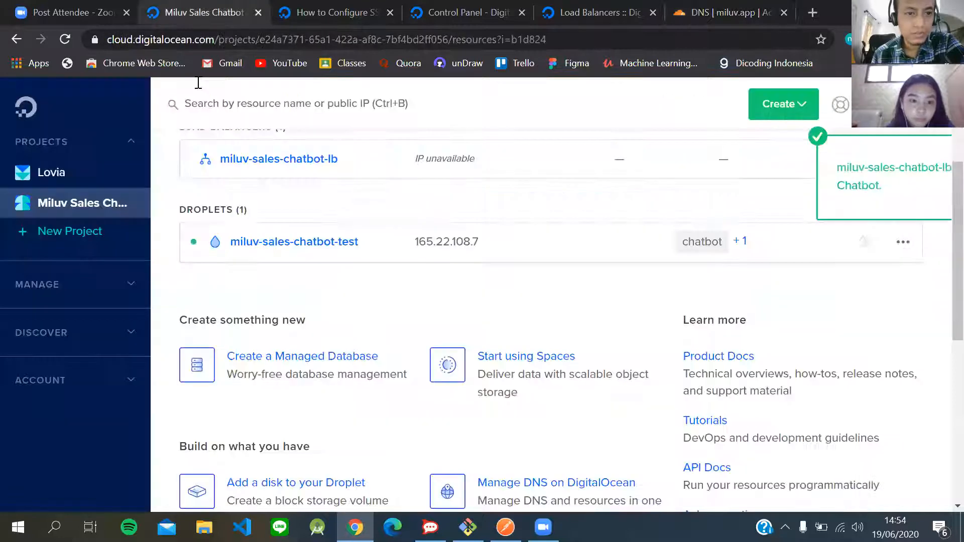
pyautogui.scroll(3, 296, 296)
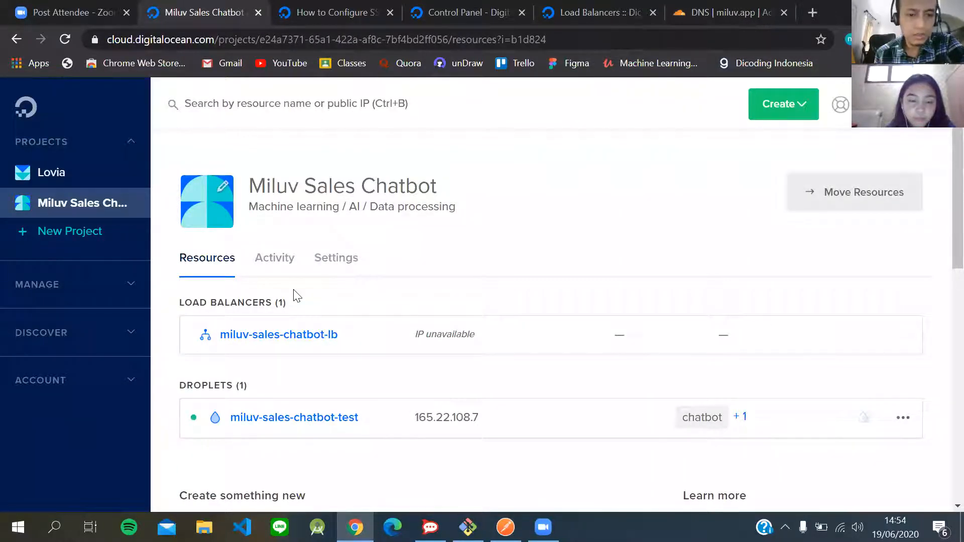
pyautogui.scroll(-1, 296, 295)
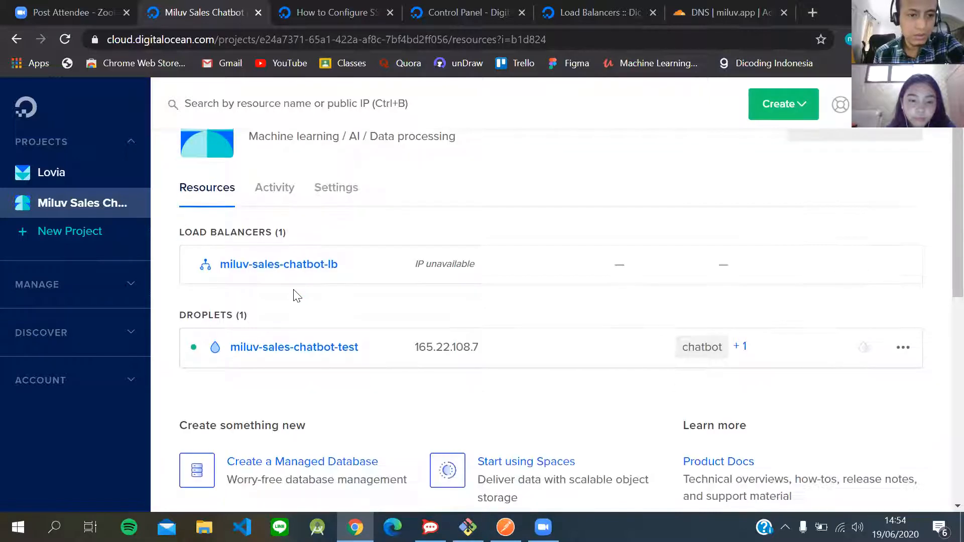
pyautogui.scroll(1, 330, 246)
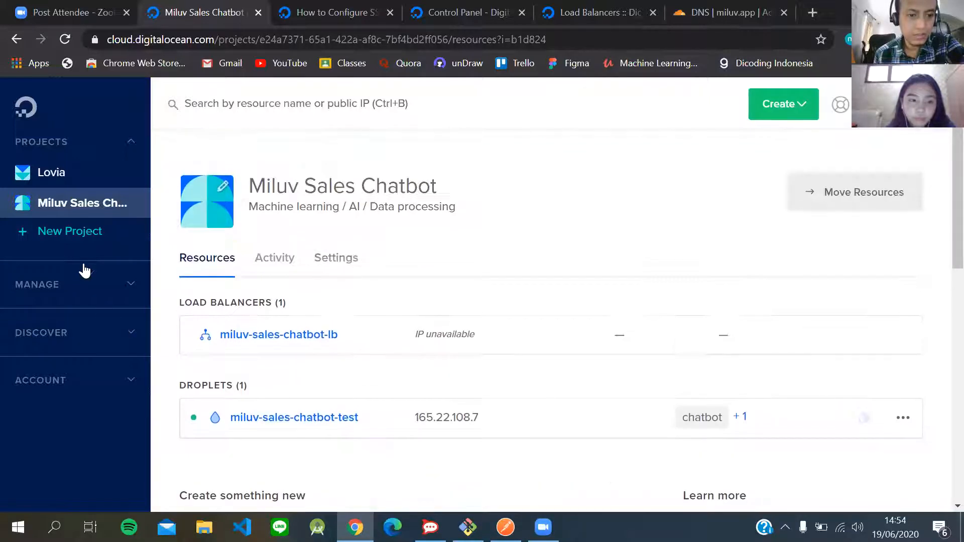
# - Open the miluv-sales-chatbot-lb load balancer from DigitalOcean's networking section
pyautogui.click(64, 282)
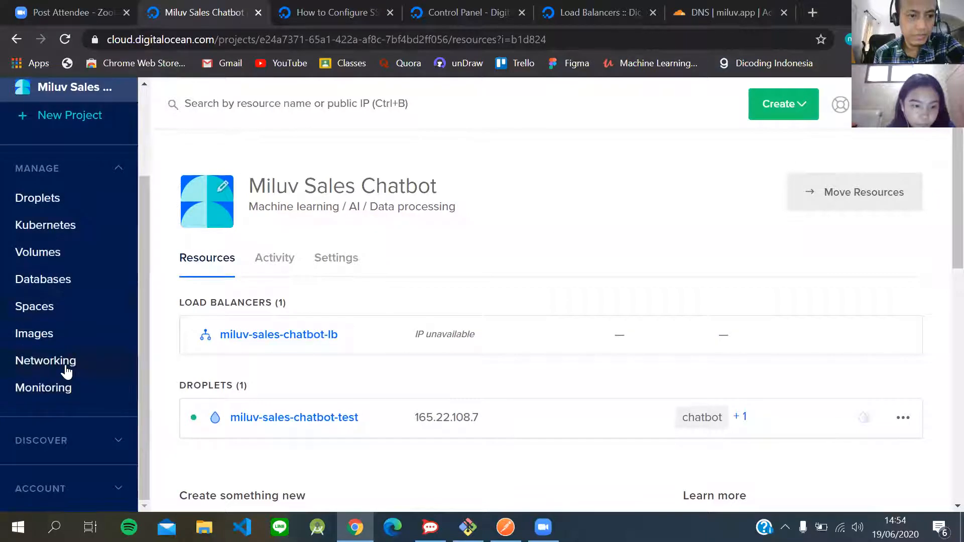
pyautogui.click(61, 364)
pyautogui.click(406, 239)
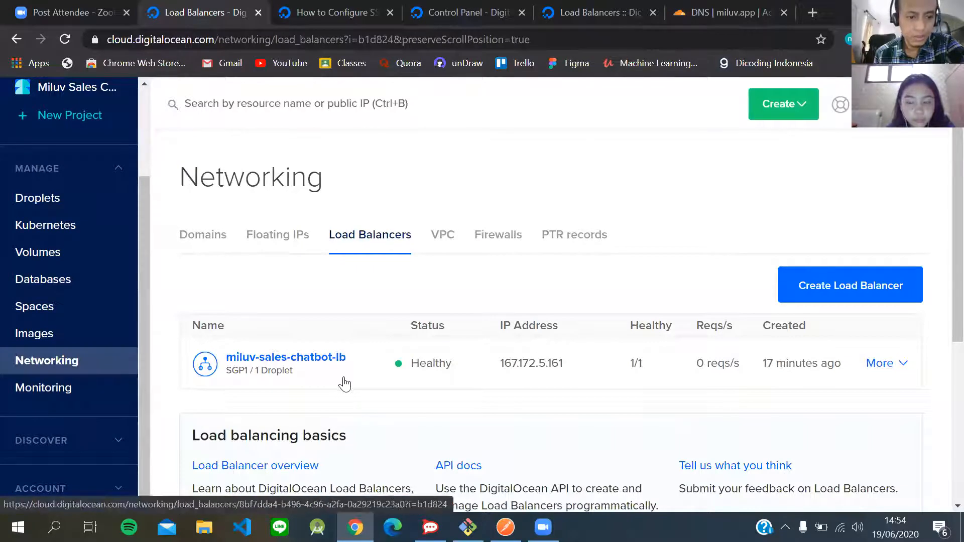
pyautogui.click(317, 360)
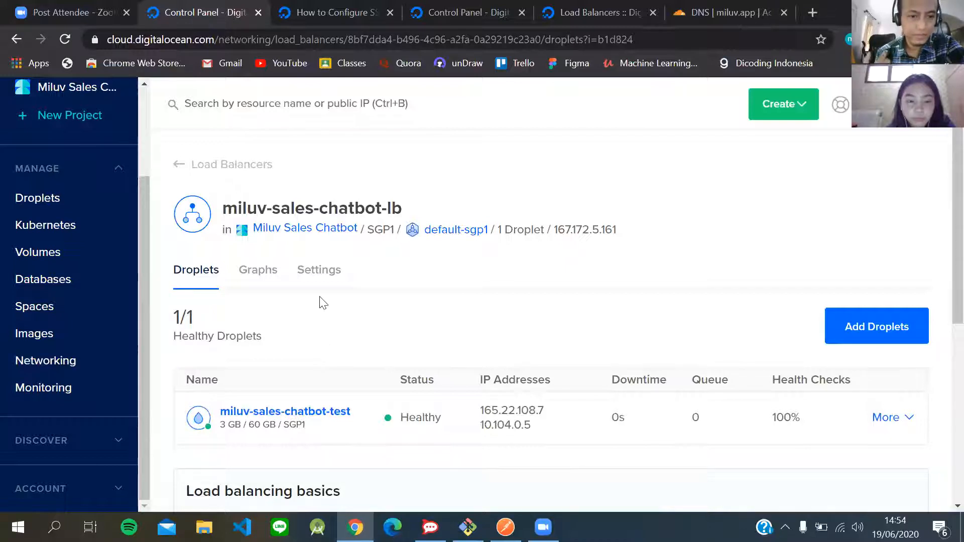
# - Open the load balancer's settings and review its forwarding rules, health checks, SSL and proxy options
pyautogui.click(319, 276)
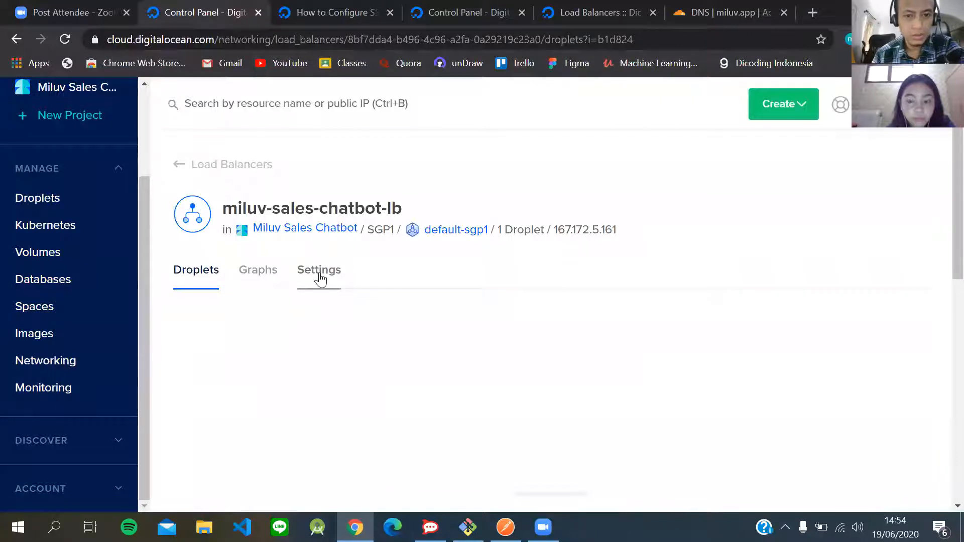
pyautogui.click(319, 276)
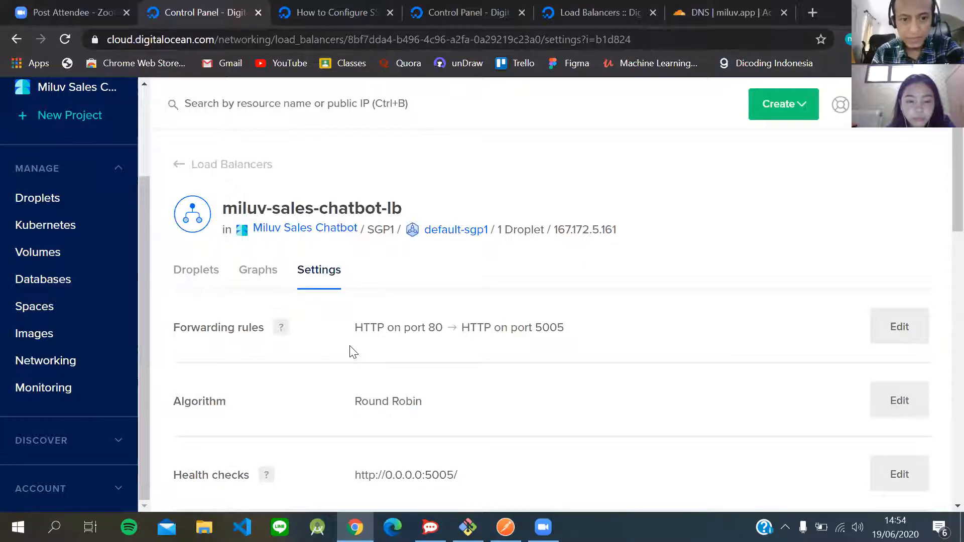
pyautogui.scroll(-3, 354, 352)
pyautogui.scroll(-2, 353, 352)
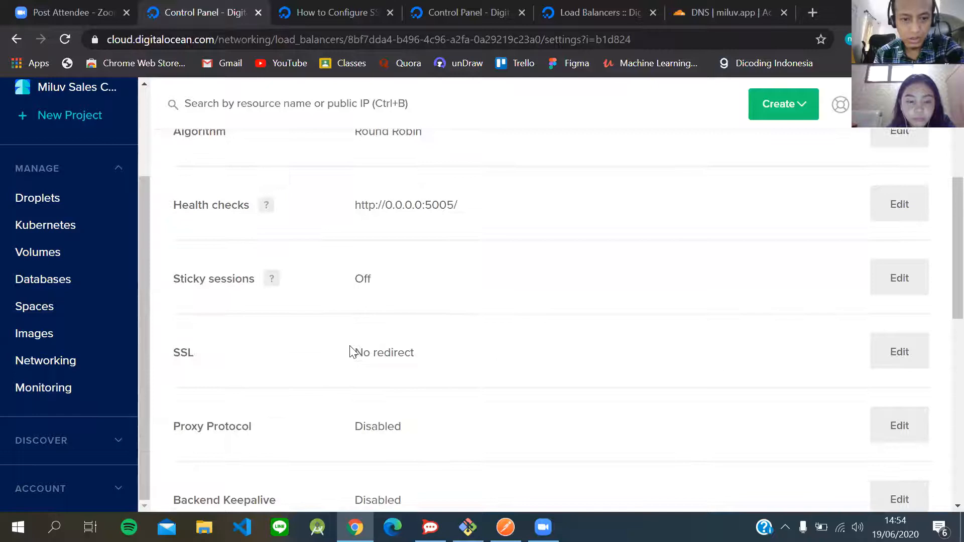
pyautogui.scroll(5, 350, 346)
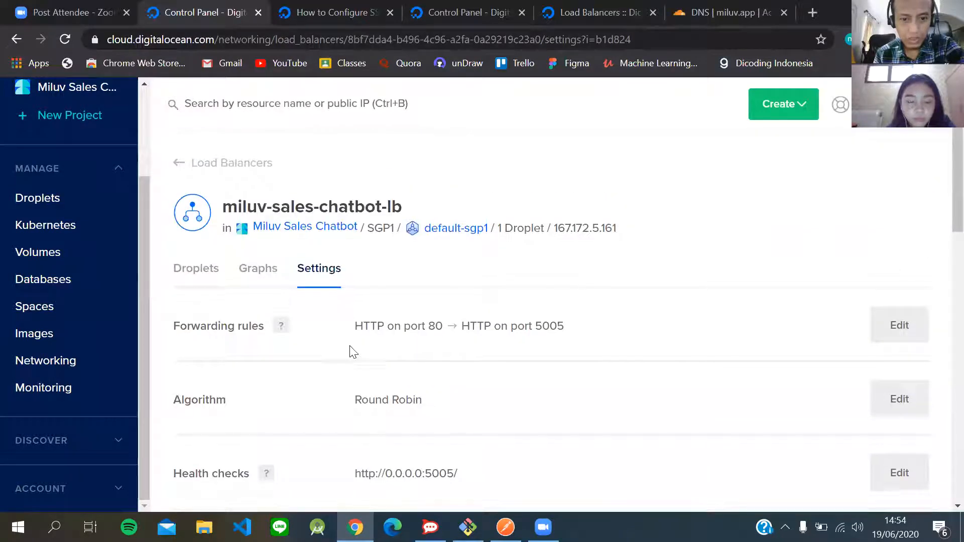
pyautogui.scroll(-2, 350, 349)
pyautogui.scroll(-5, 350, 347)
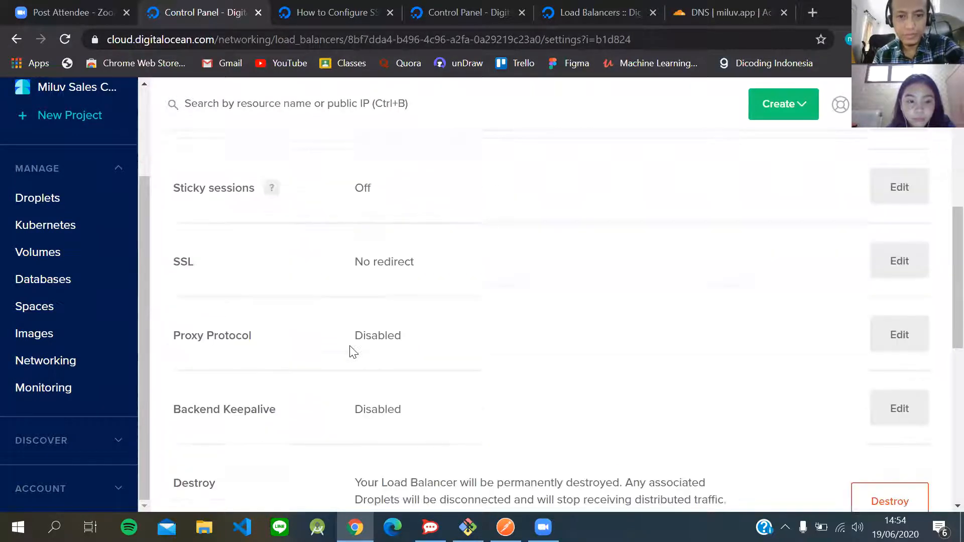
pyautogui.scroll(2, 350, 347)
pyautogui.scroll(4, 350, 347)
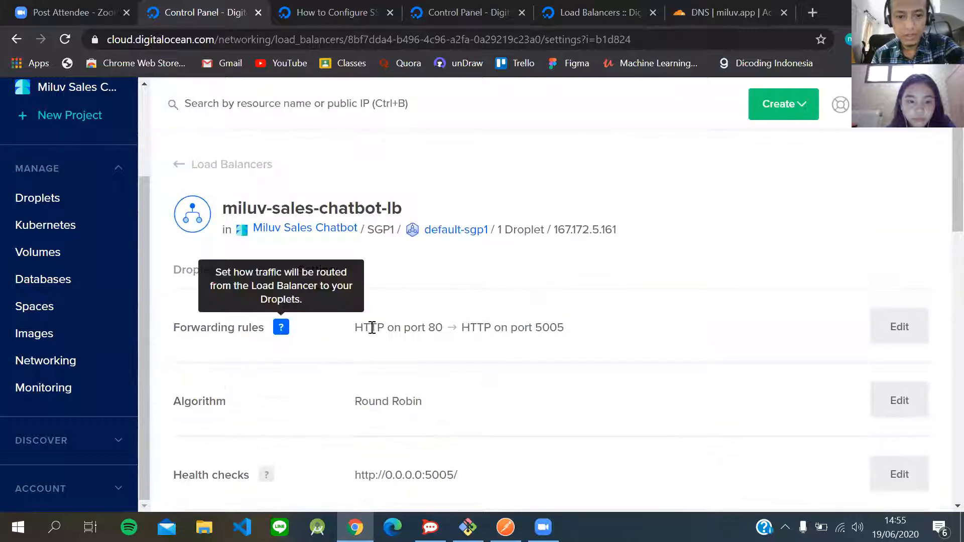
# - Add an HTTPS forwarding rule on port 443 to the load balancer, using Passthrough as its certificate option
pyautogui.click(899, 327)
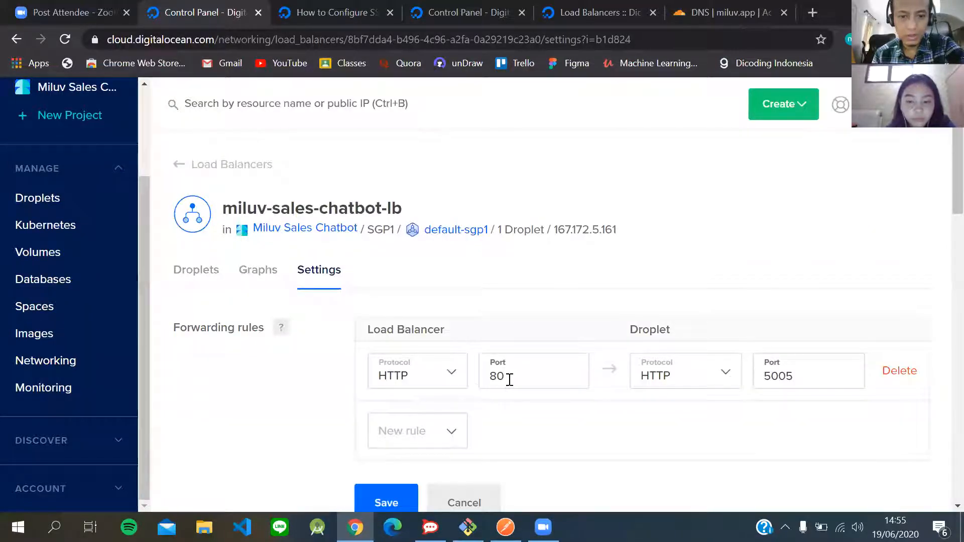
pyautogui.click(435, 435)
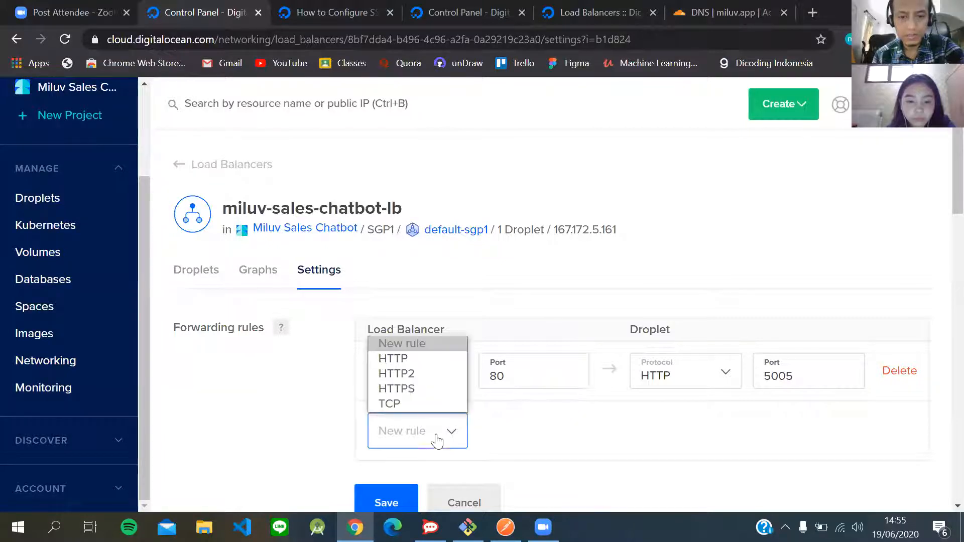
pyautogui.click(416, 391)
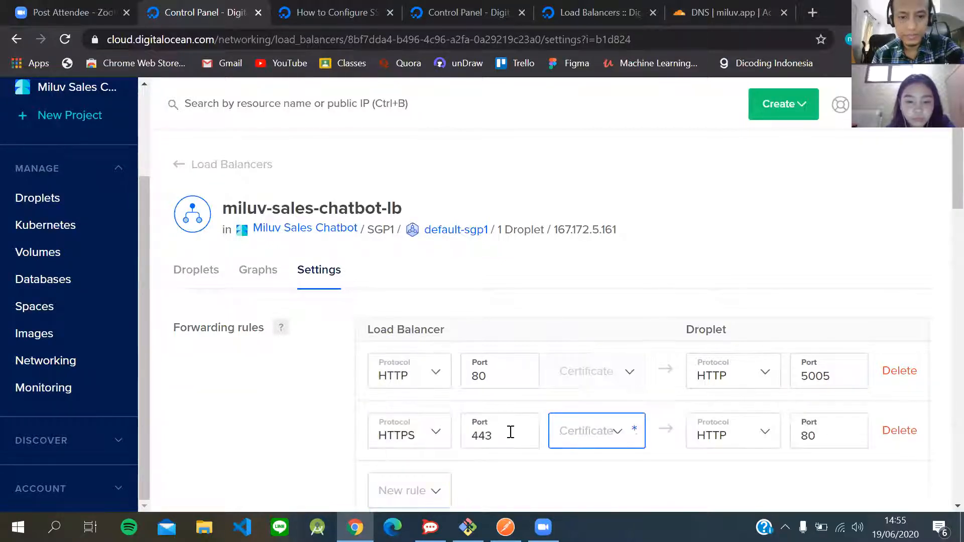
pyautogui.click(521, 441)
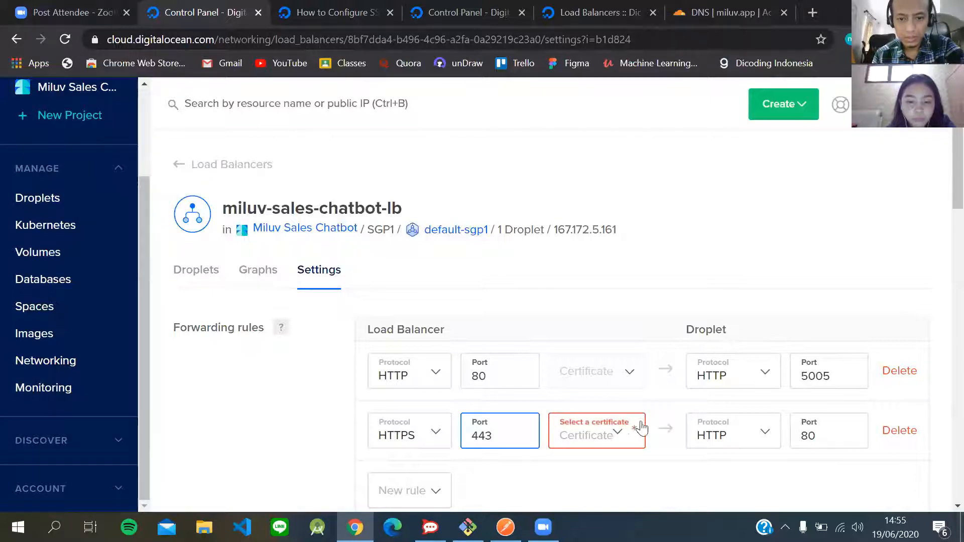
pyautogui.click(709, 437)
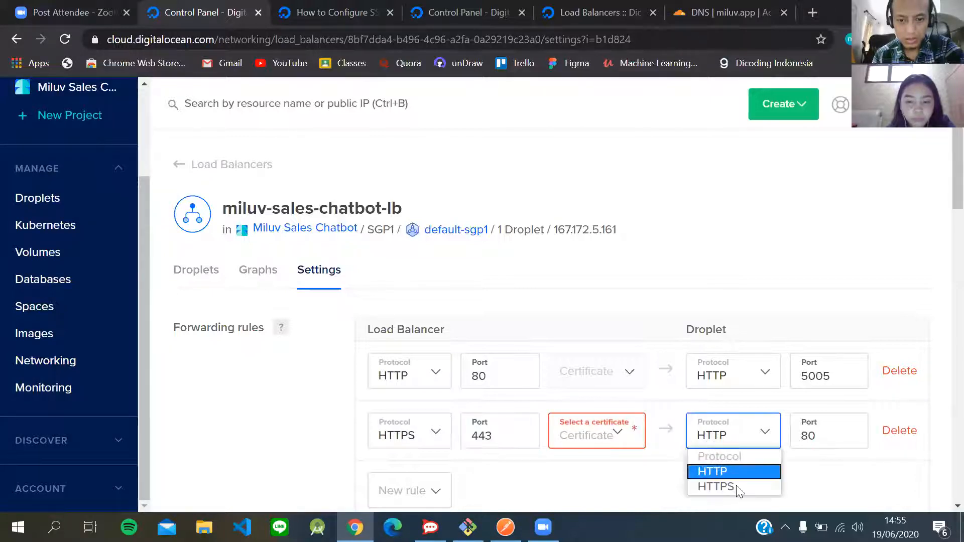
pyautogui.click(712, 472)
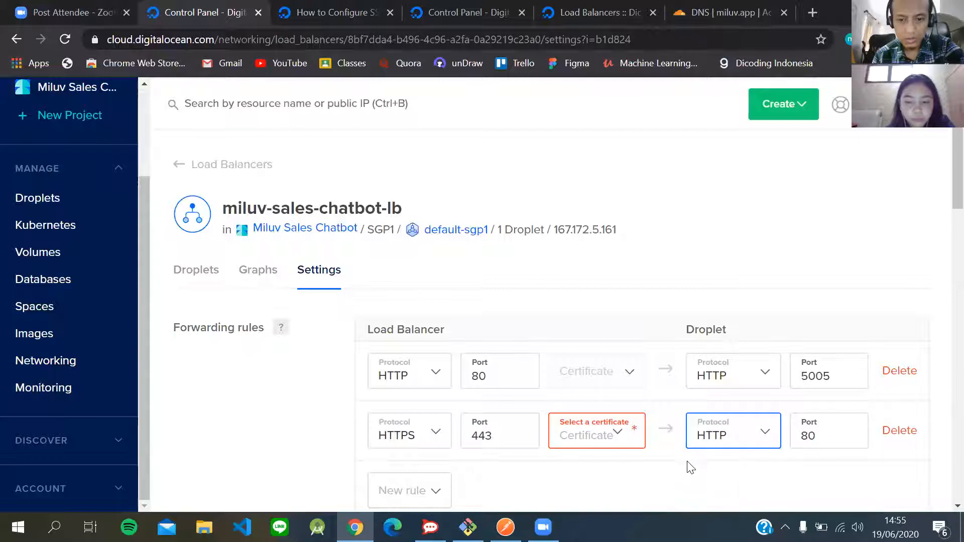
pyautogui.click(618, 437)
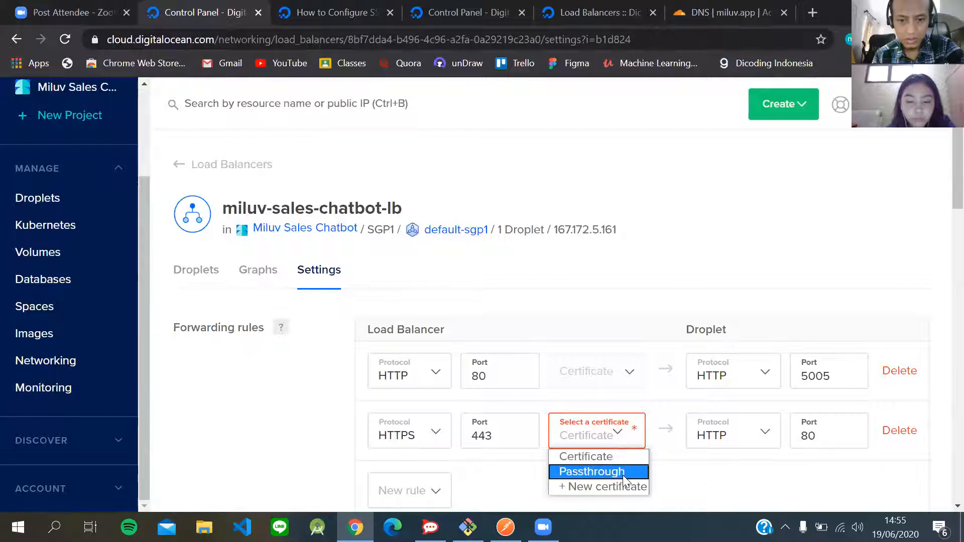
pyautogui.click(611, 442)
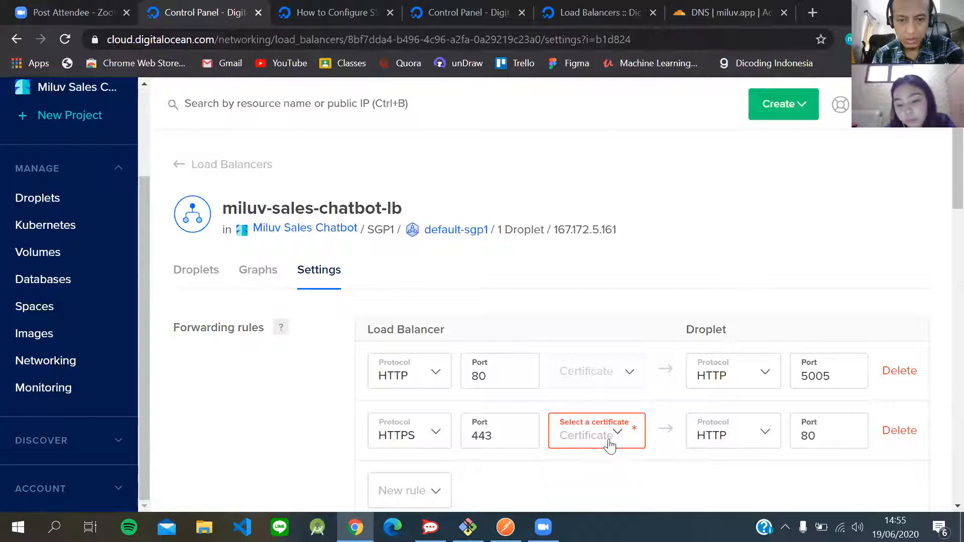
pyautogui.click(609, 444)
pyautogui.click(611, 477)
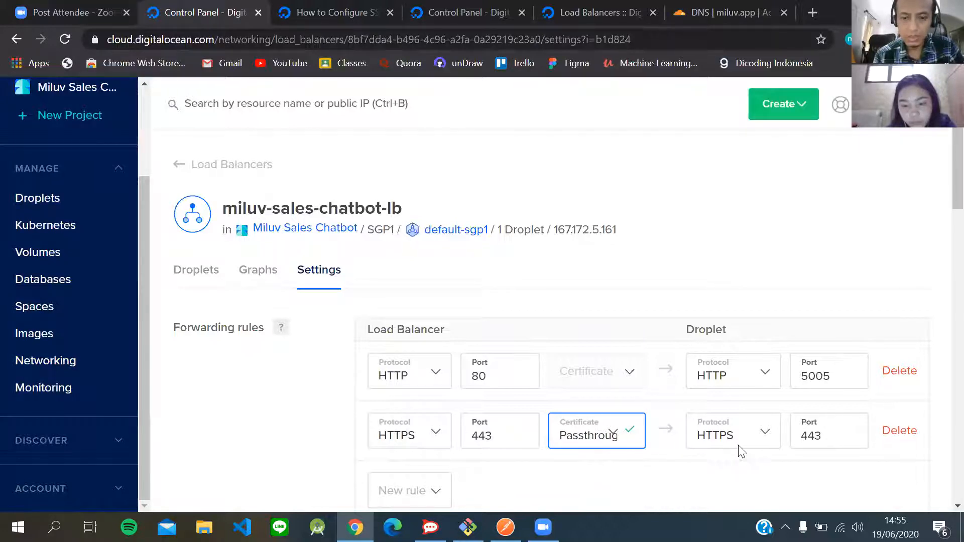
# - Set the HTTPS rule's droplet target to HTTP on port 5005 and try to save the forwarding rules
pyautogui.click(767, 444)
pyautogui.click(726, 471)
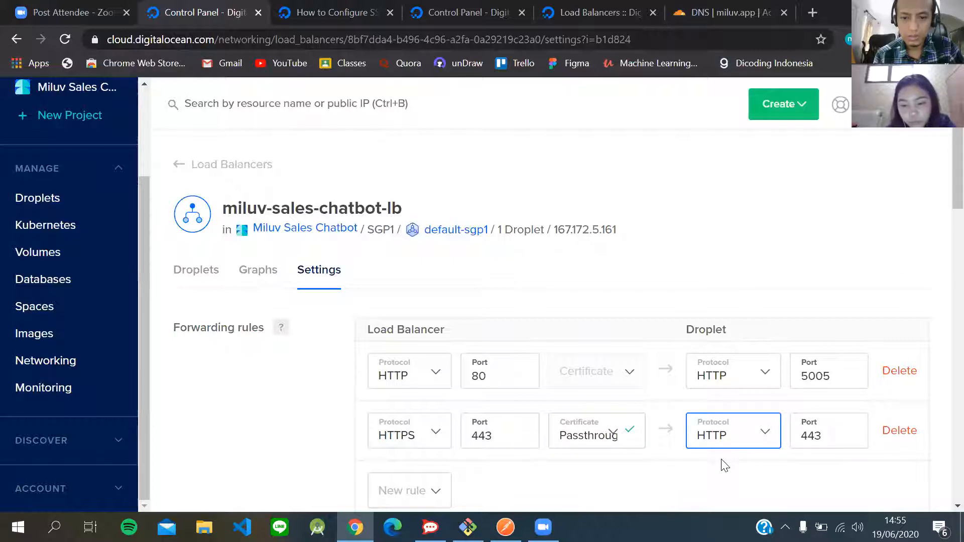
pyautogui.scroll(-2, 738, 446)
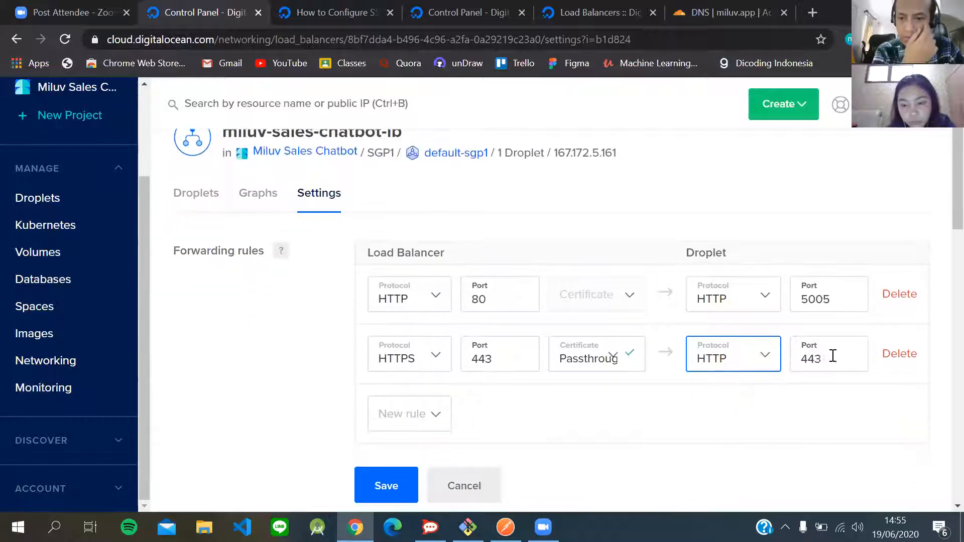
pyautogui.moveTo(834, 354); pyautogui.dragTo(792, 360)
pyautogui.write('5005')
pyautogui.click(478, 417)
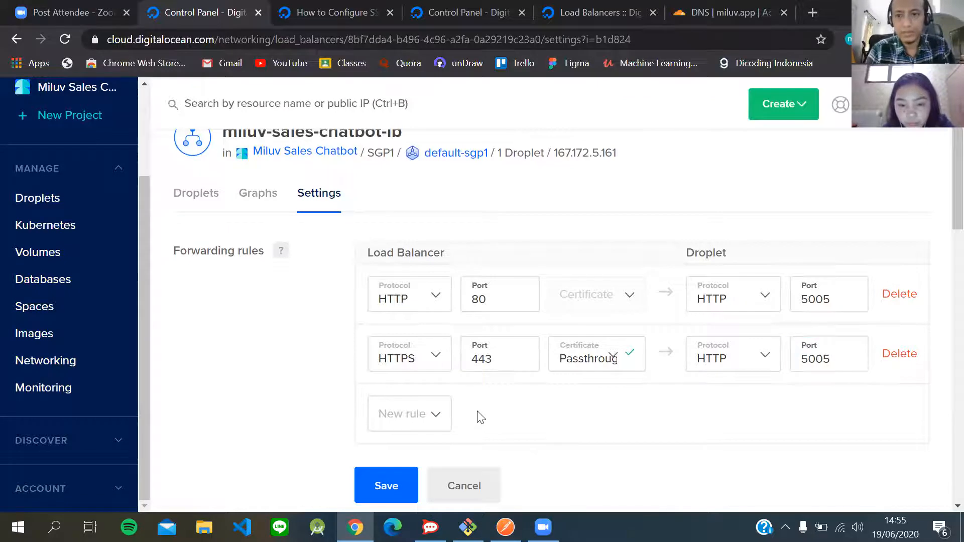
pyautogui.scroll(-1, 478, 417)
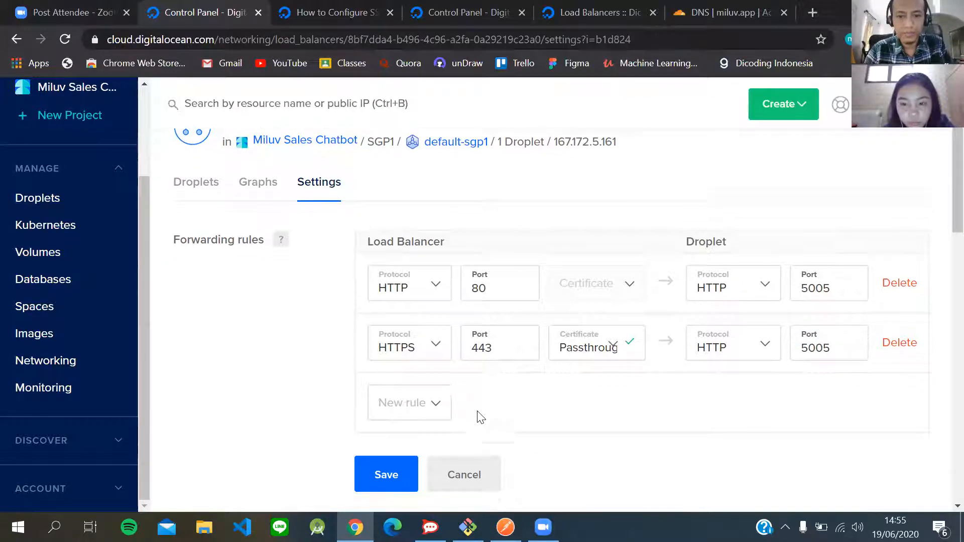
pyautogui.click(396, 471)
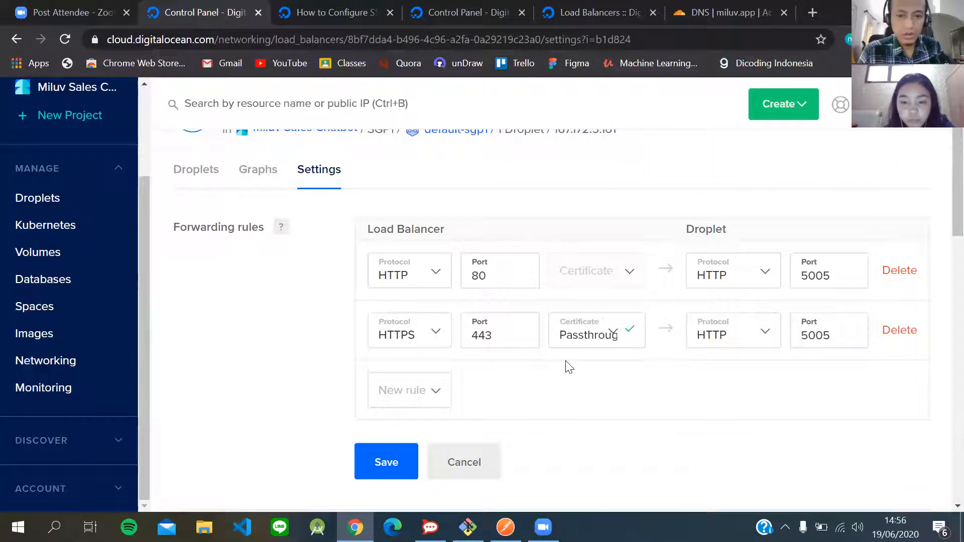
# - Check the certificate options available for the HTTPS forwarding rule on port 443
pyautogui.scroll(1, 567, 367)
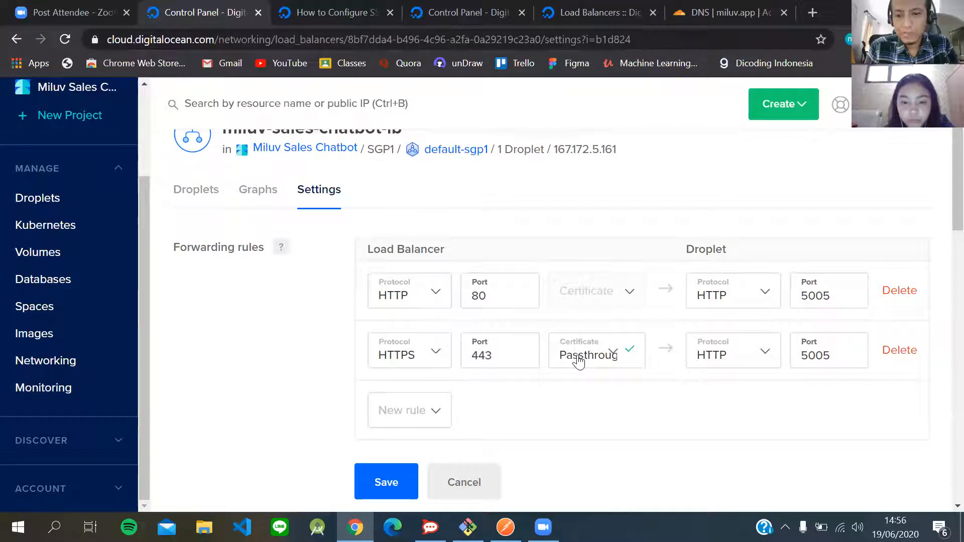
pyautogui.click(580, 360)
pyautogui.click(580, 361)
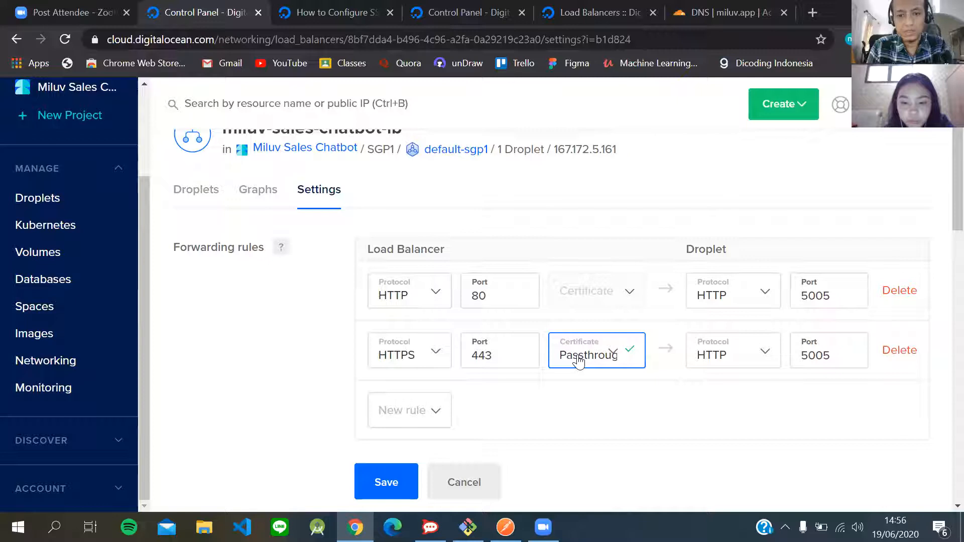
pyautogui.click(579, 360)
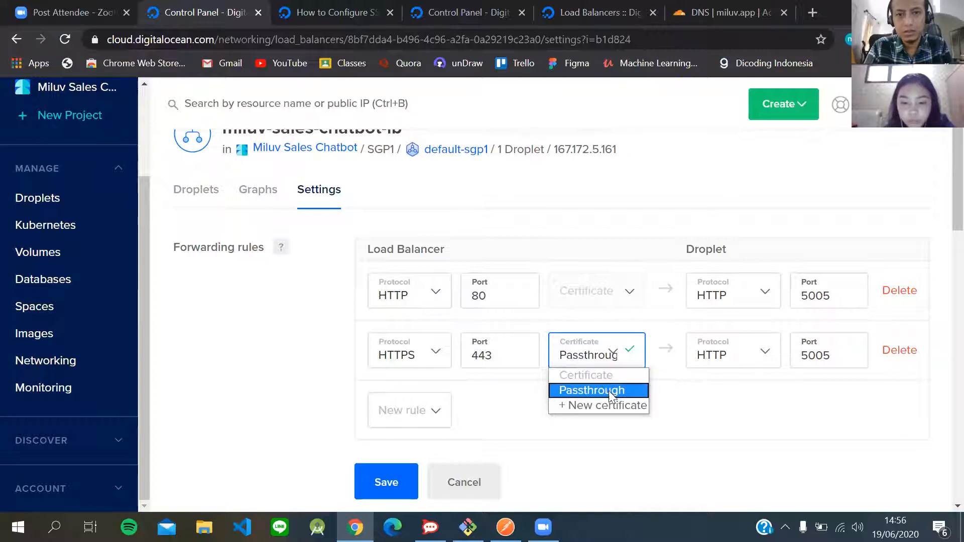
pyautogui.click(694, 393)
pyautogui.scroll(2, 581, 416)
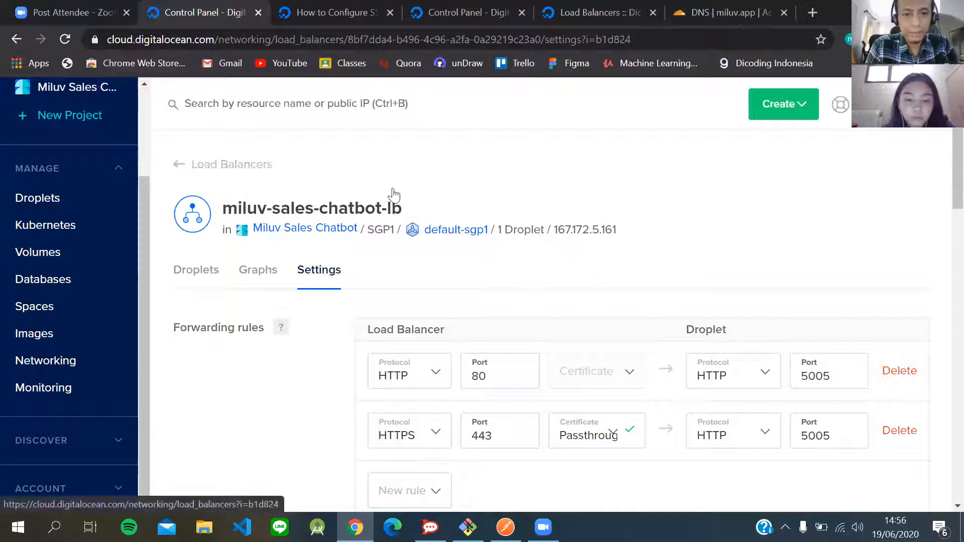
# - Switch to Cloudflare and check the sales-chatbot-staging record in the DNS management for miluv.app
pyautogui.click(711, 13)
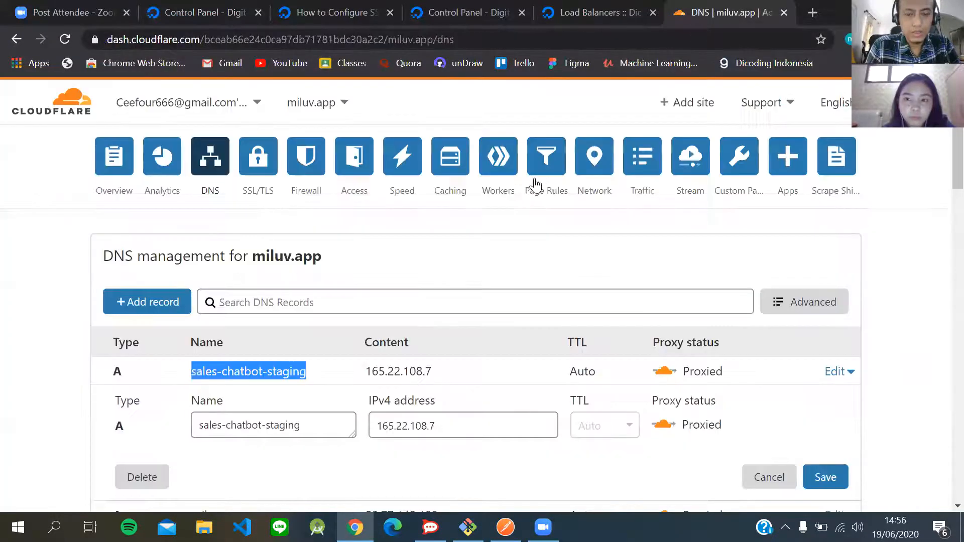
pyautogui.scroll(-2, 389, 424)
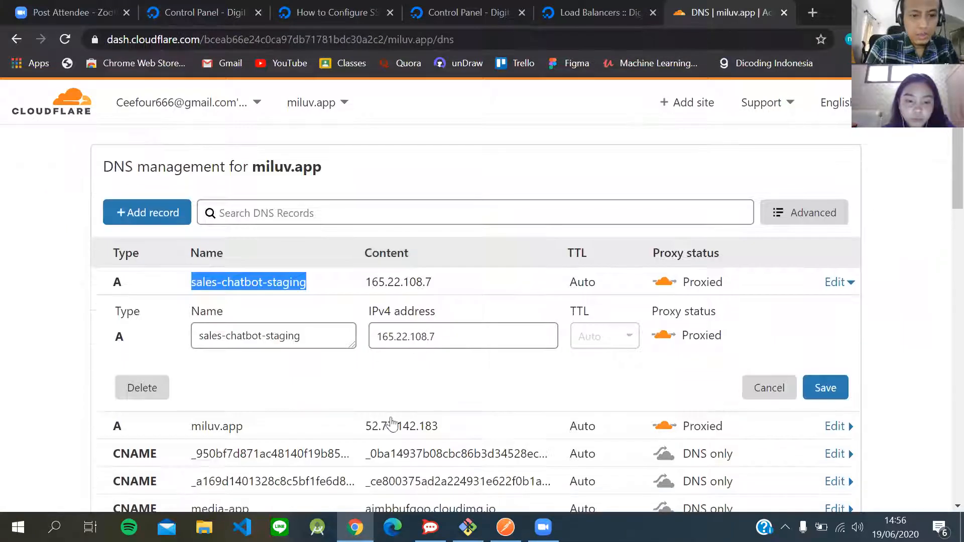
pyautogui.click(359, 391)
pyautogui.scroll(2, 359, 391)
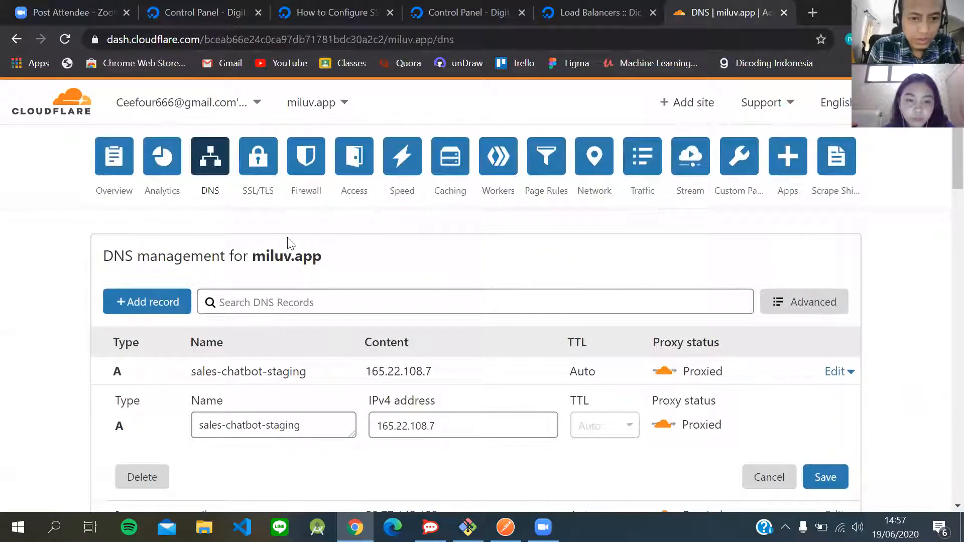
# - Create a Cloudflare page rule for miluv.app matching the URL sales-chatbot-staging.miluv.app/*
pyautogui.click(546, 160)
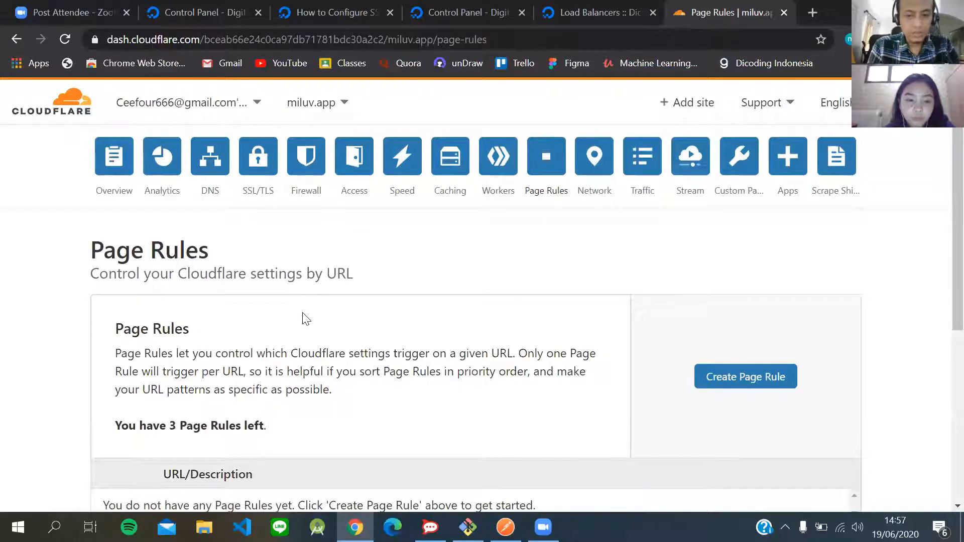
pyautogui.click(734, 386)
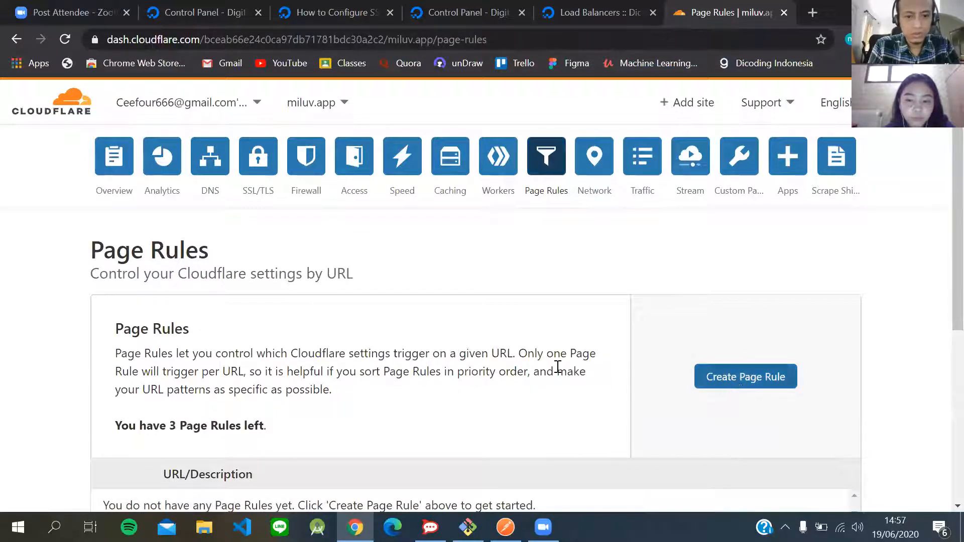
pyautogui.click(330, 360)
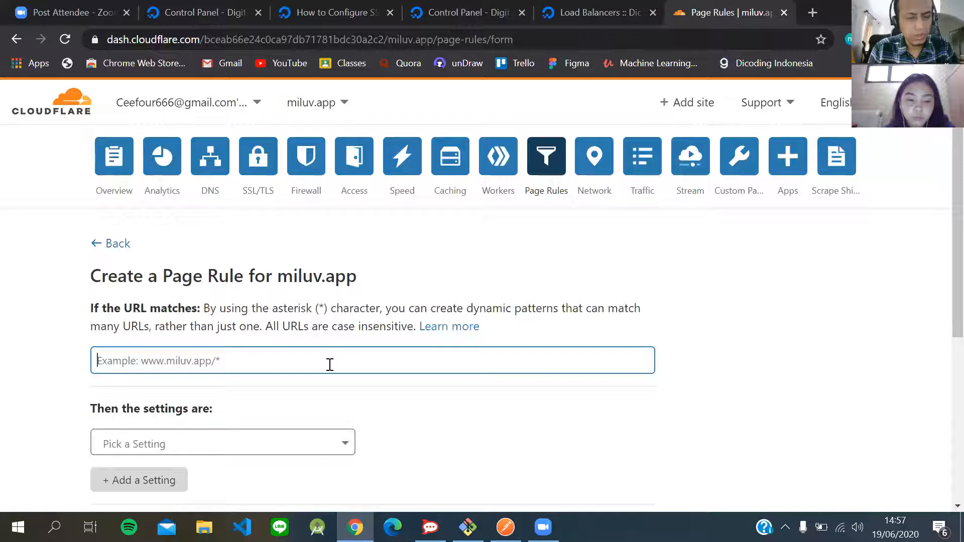
pyautogui.write('sales-chatbot-staging.miluv.ap')
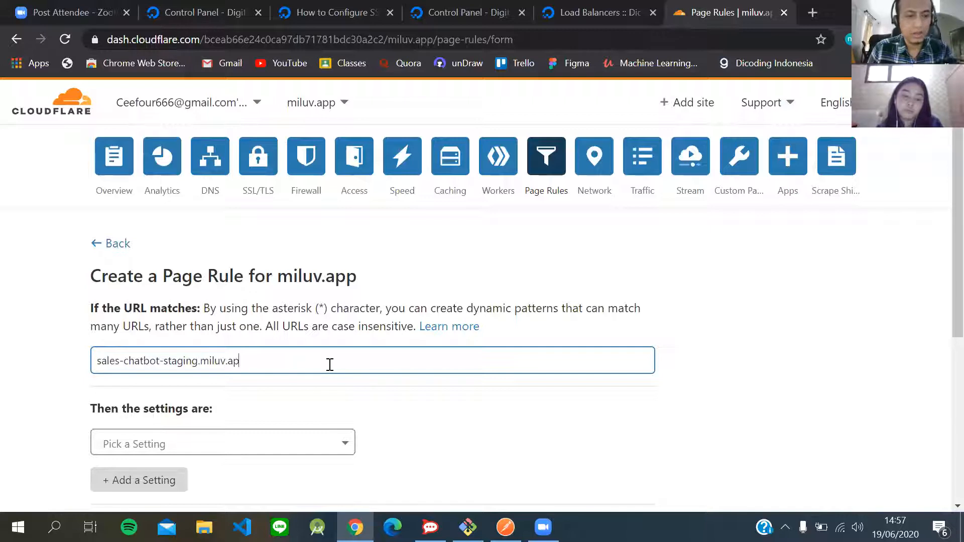
pyautogui.write('p/*')
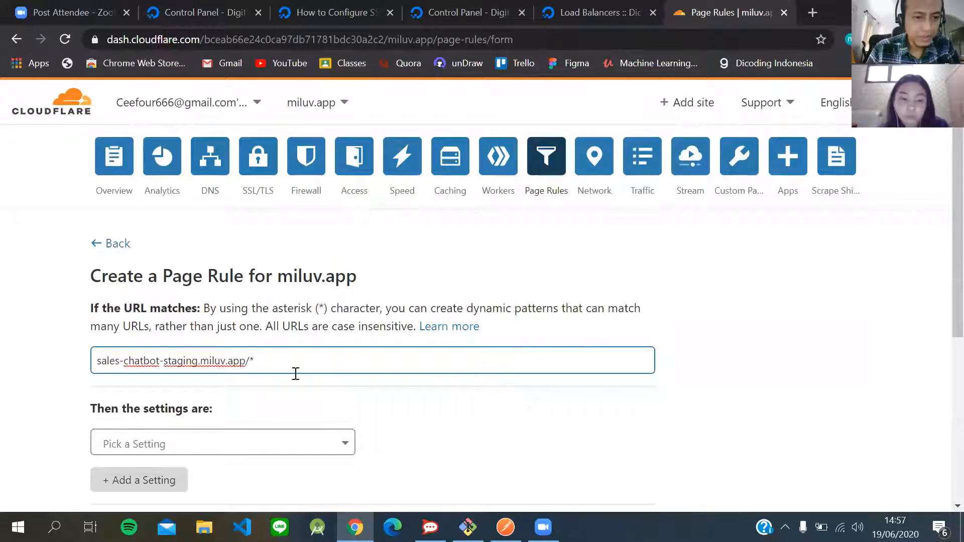
# - Give the page rule an SSL setting of Flexible, then save and deploy it
pyautogui.scroll(-1, 232, 391)
pyautogui.click(210, 378)
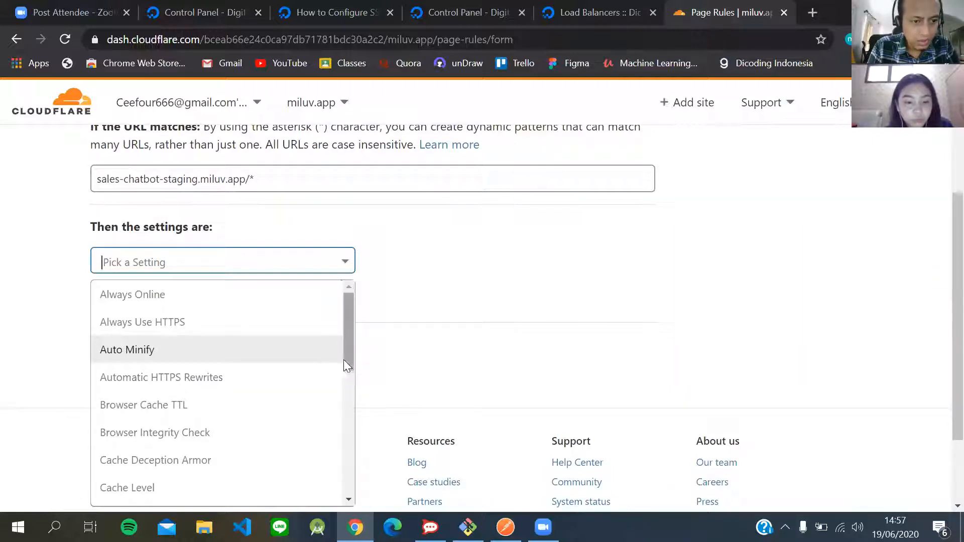
pyautogui.moveTo(345, 363); pyautogui.dragTo(362, 451)
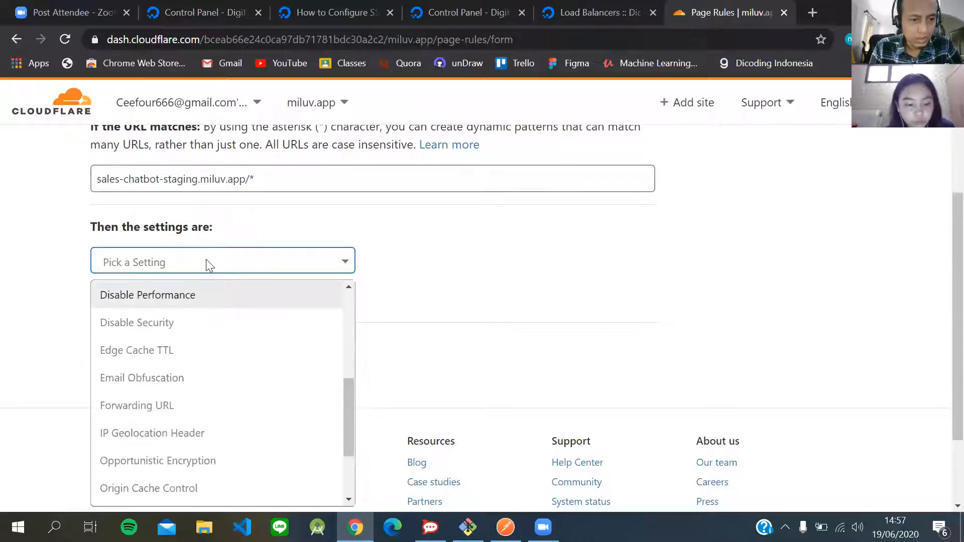
pyautogui.write('ssl')
pyautogui.click(216, 305)
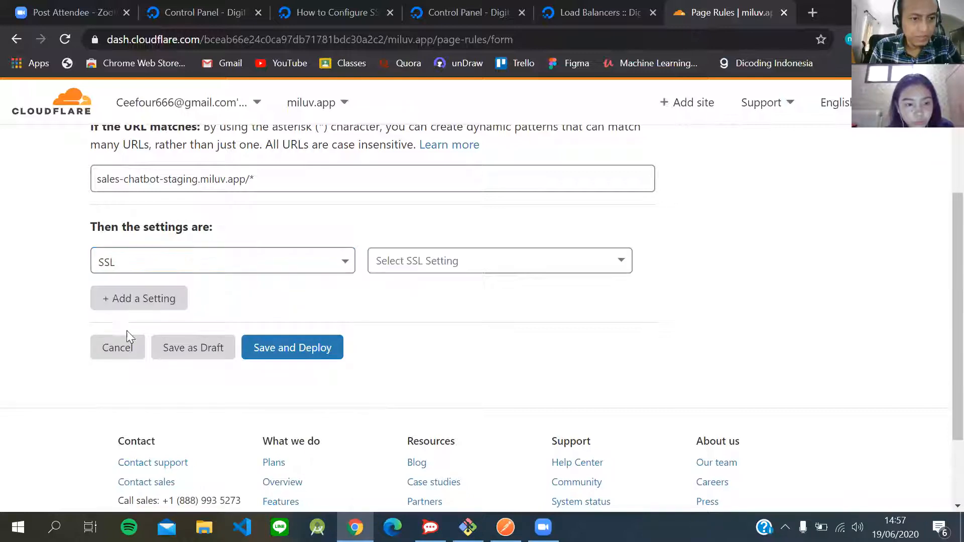
pyautogui.scroll(2, 310, 324)
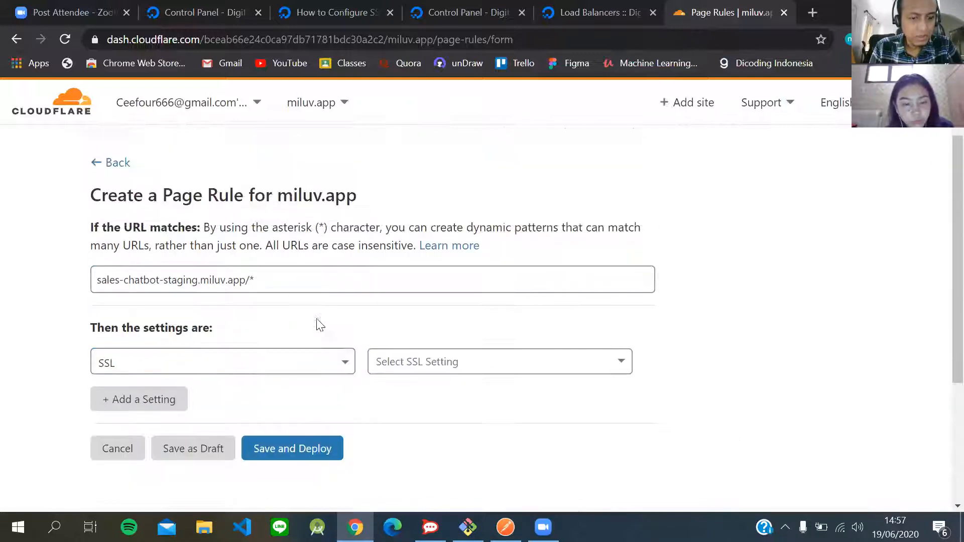
pyautogui.click(435, 370)
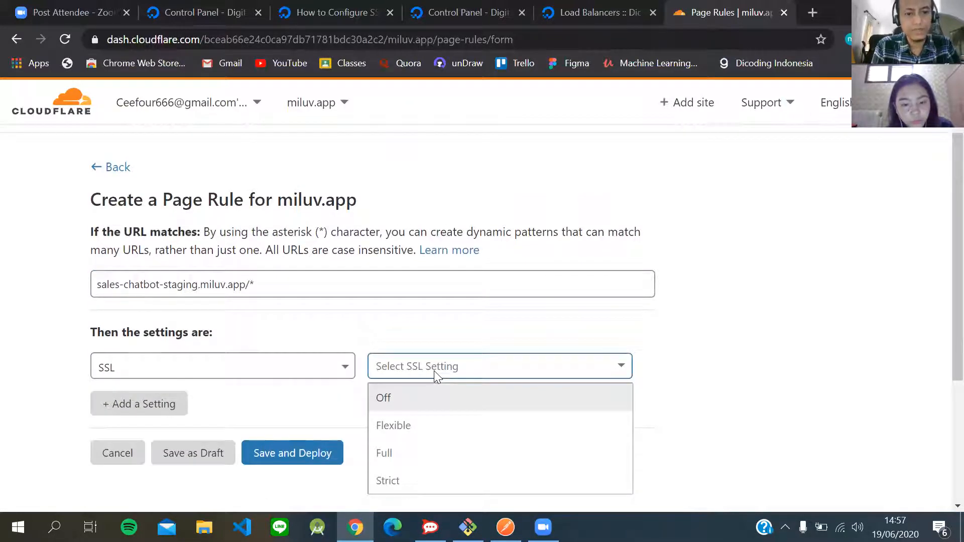
pyautogui.click(436, 425)
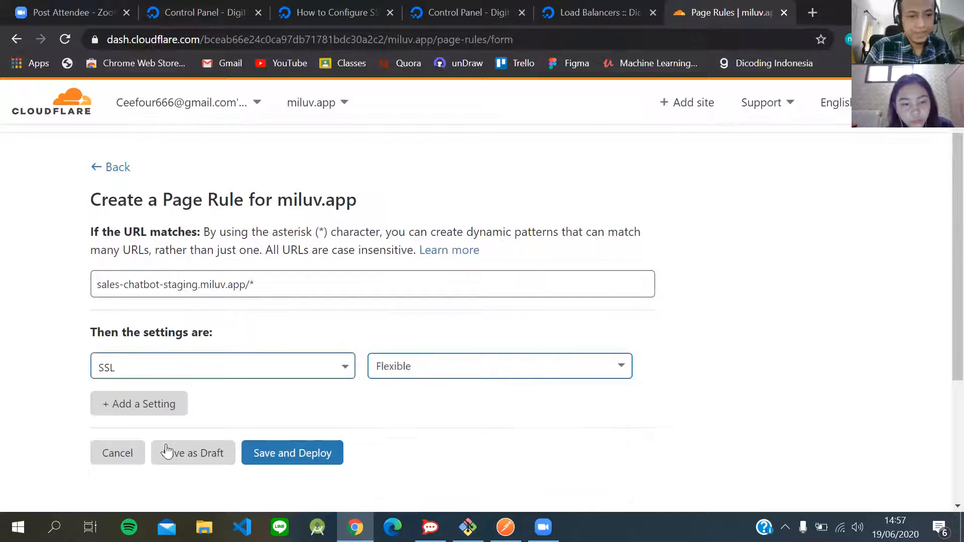
pyautogui.click(283, 464)
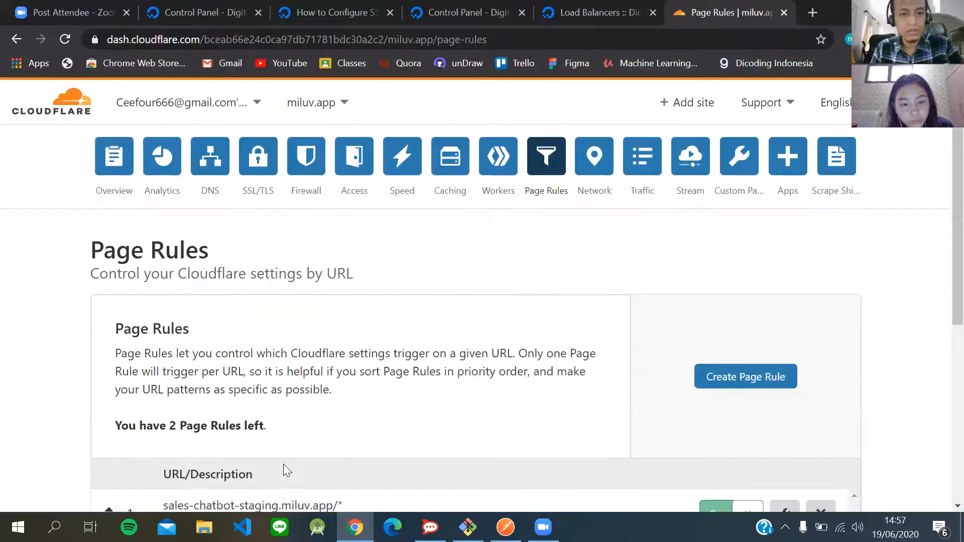
pyautogui.scroll(-4, 283, 464)
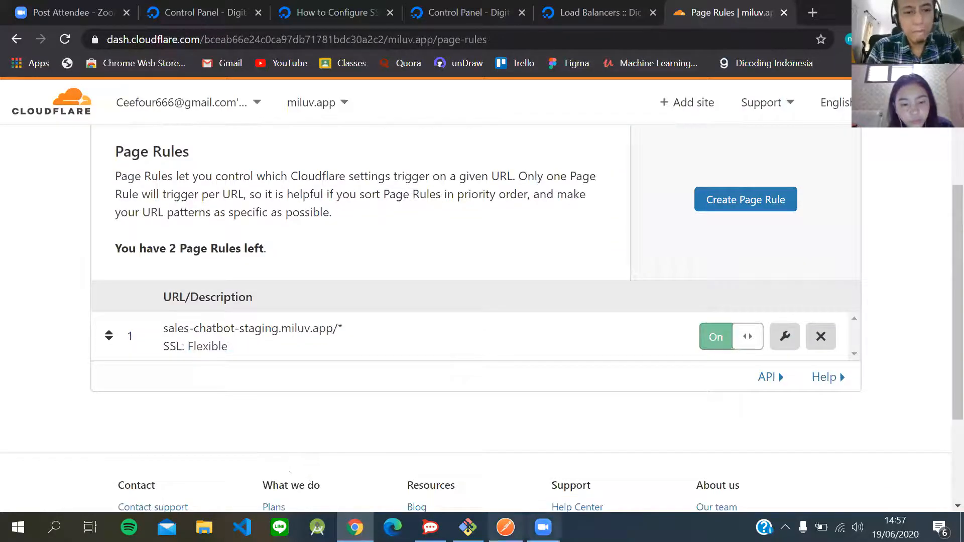
pyautogui.moveTo(505, 527)
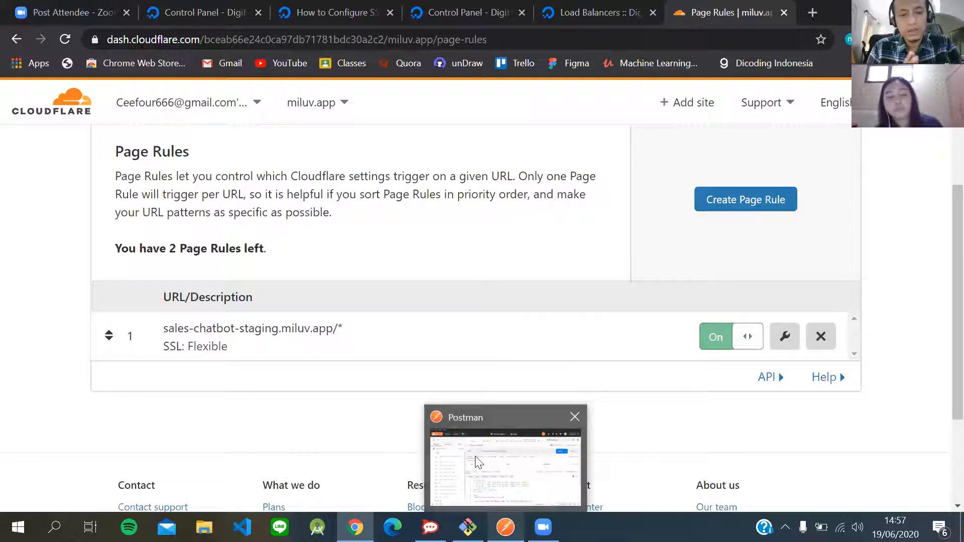
pyautogui.moveTo(476, 461)
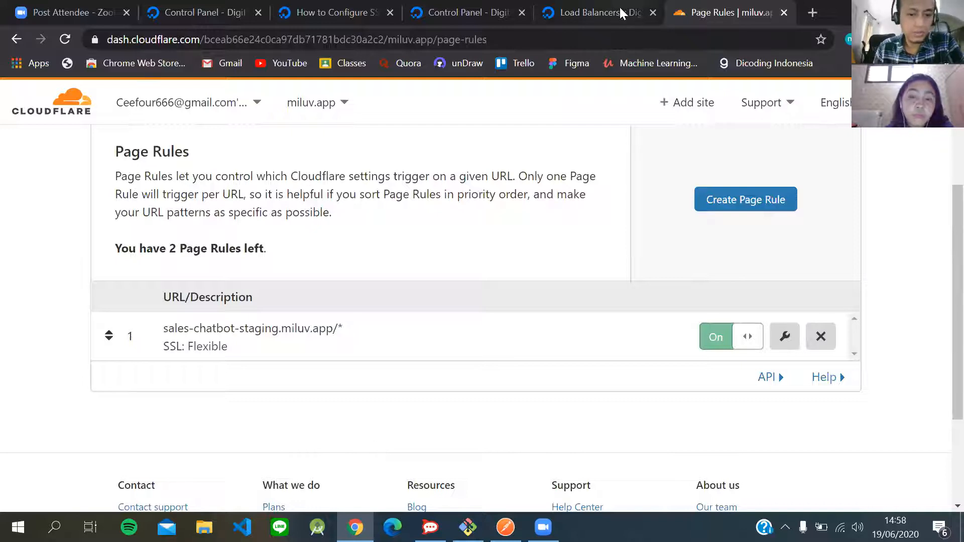
pyautogui.click(634, 5)
pyautogui.click(723, 10)
pyautogui.click(506, 527)
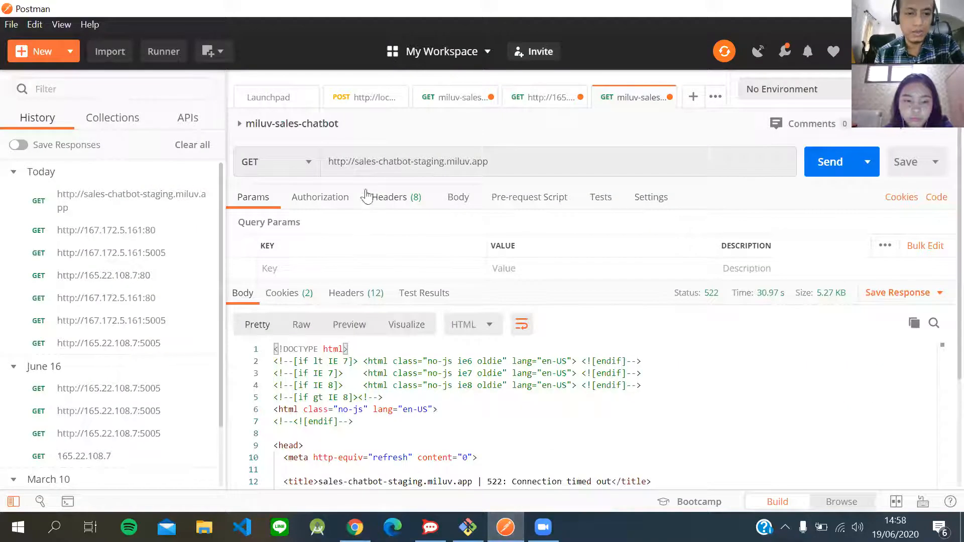
pyautogui.click(449, 158)
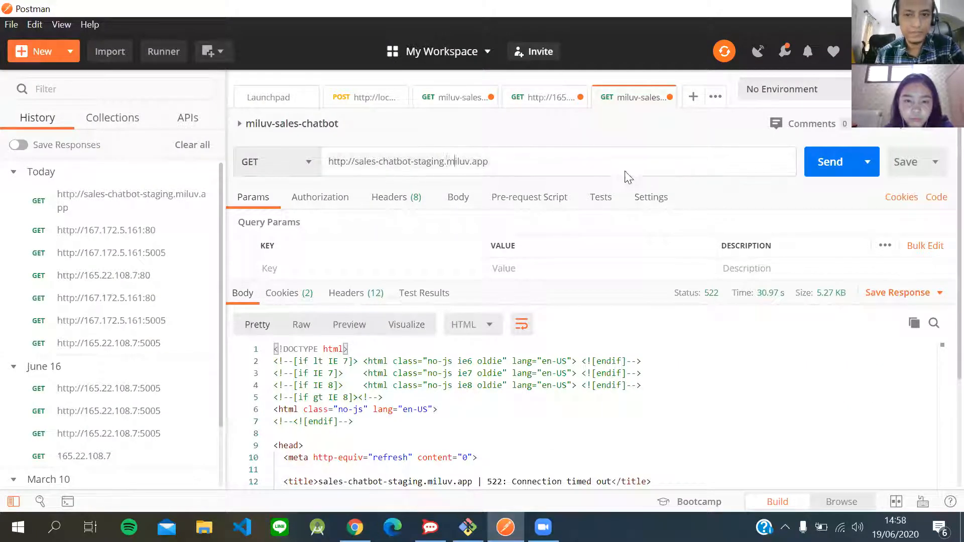
pyautogui.click(819, 176)
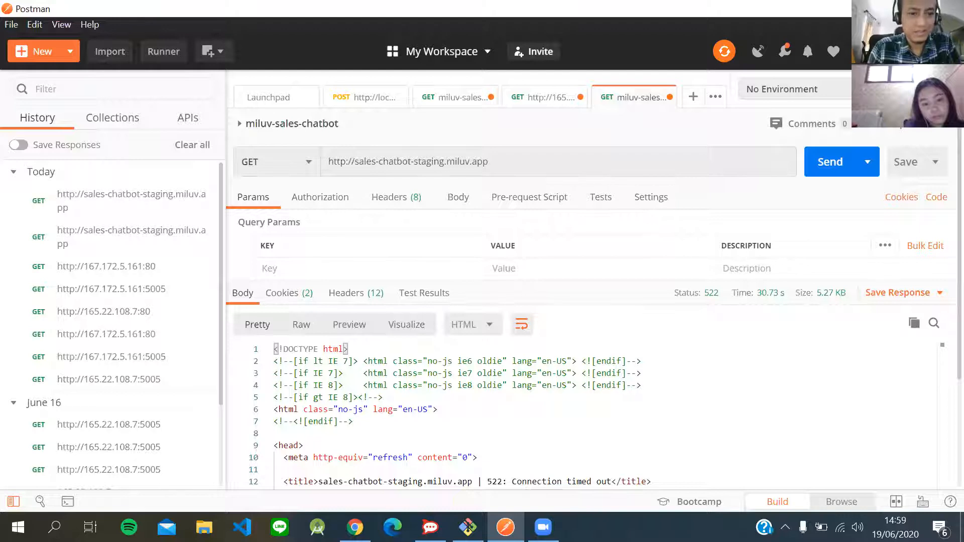
# - Switch back to Cloudflare and check which IP address the sales-chatbot-staging record points to in the DNS management for miluv.app
pyautogui.hotkey('alt', 'Tab')
pyautogui.scroll(2, 281, 432)
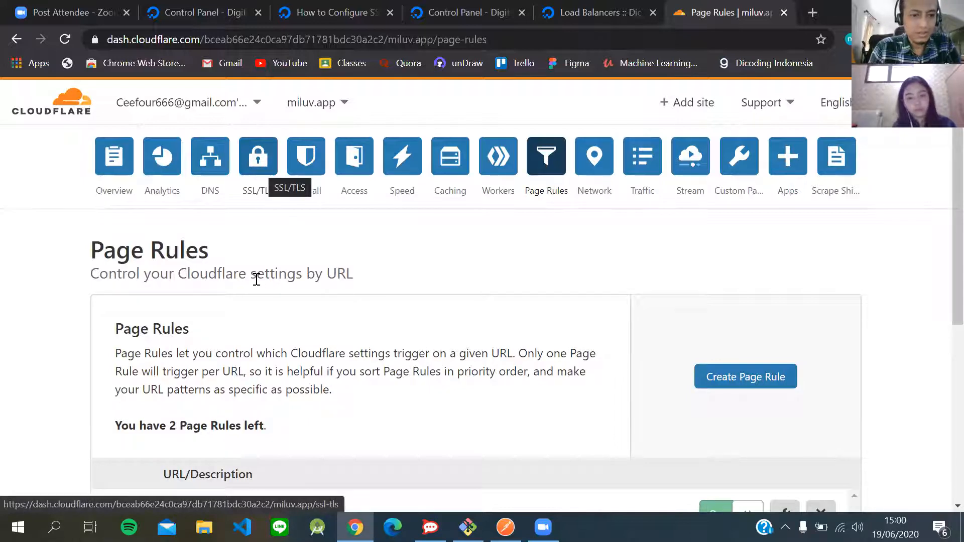
pyautogui.scroll(-3, 256, 279)
pyautogui.scroll(3, 256, 279)
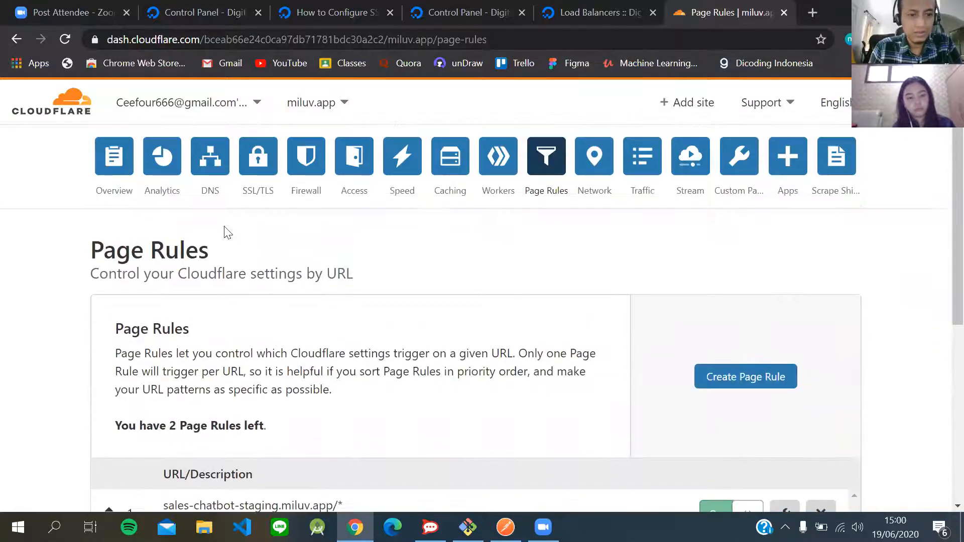
pyautogui.click(210, 178)
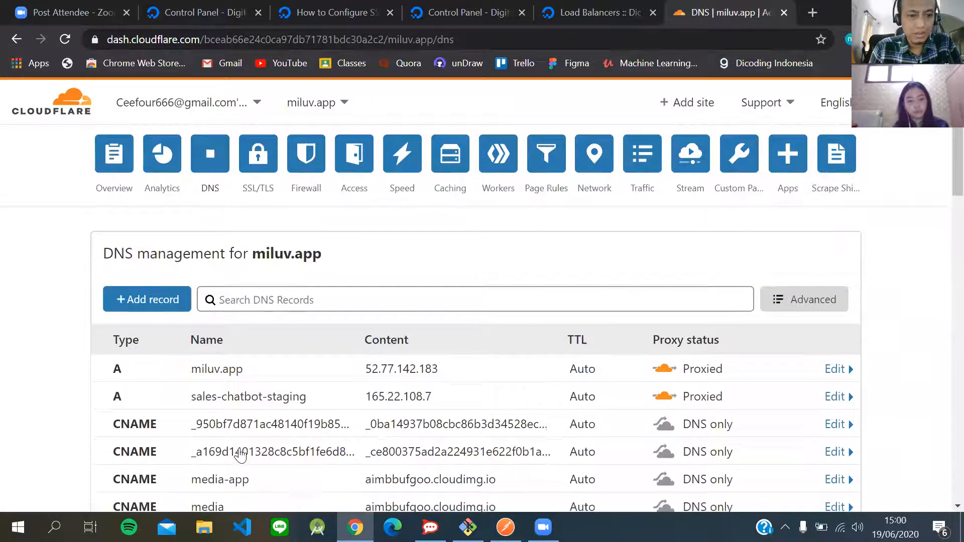
pyautogui.scroll(-3, 241, 454)
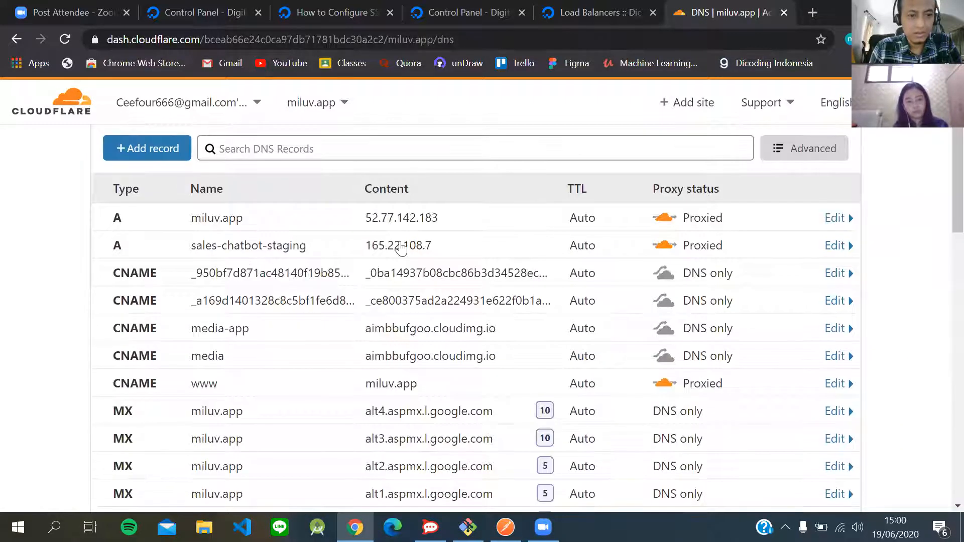
pyautogui.moveTo(372, 246); pyautogui.dragTo(432, 247)
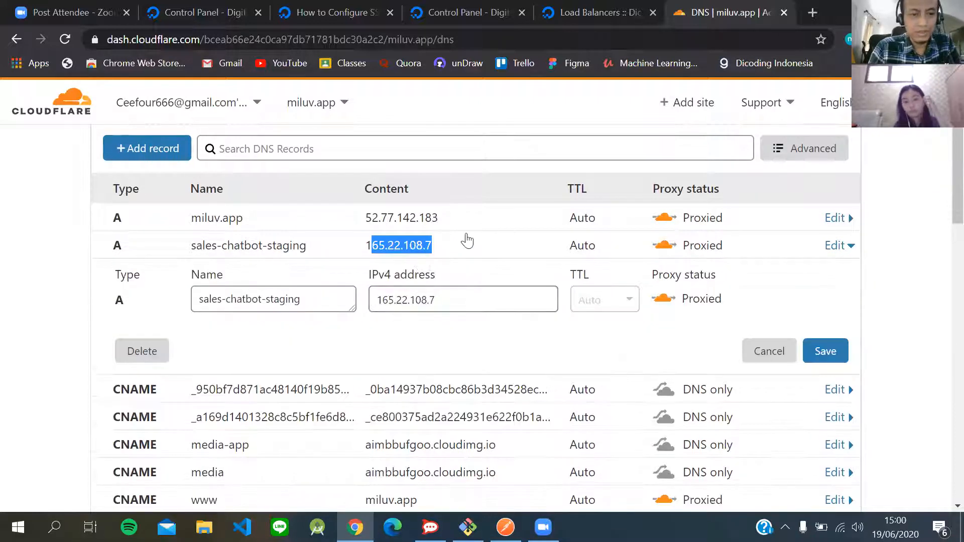
pyautogui.click(450, 251)
pyautogui.click(448, 252)
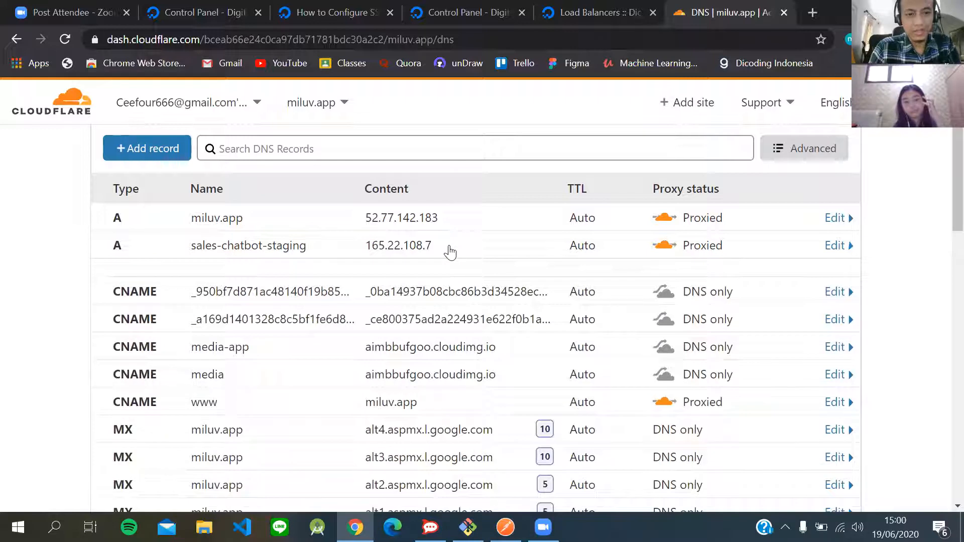
# - Copy the public IP address of the miluv-sales-chatbot-lb load balancer from the DigitalOcean control panel
pyautogui.click(616, 8)
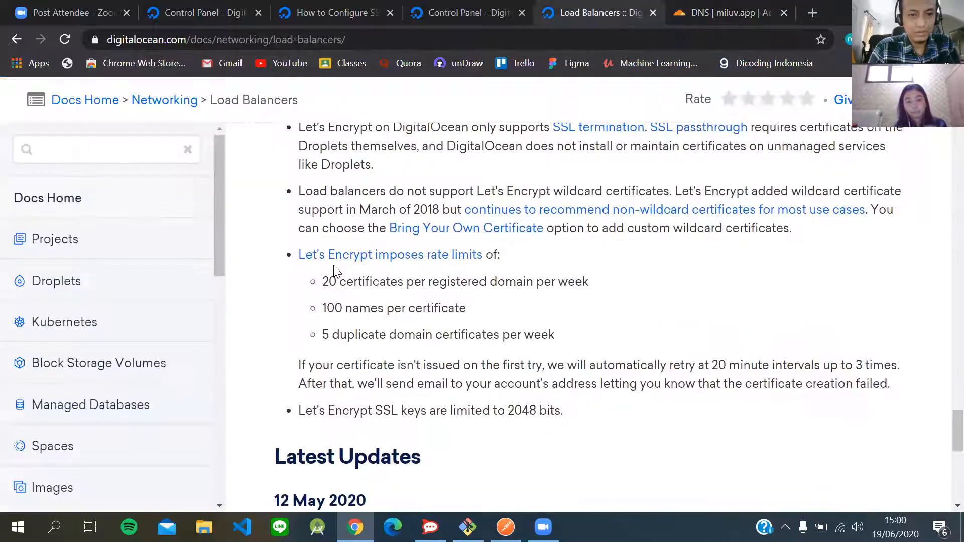
pyautogui.scroll(3, 335, 271)
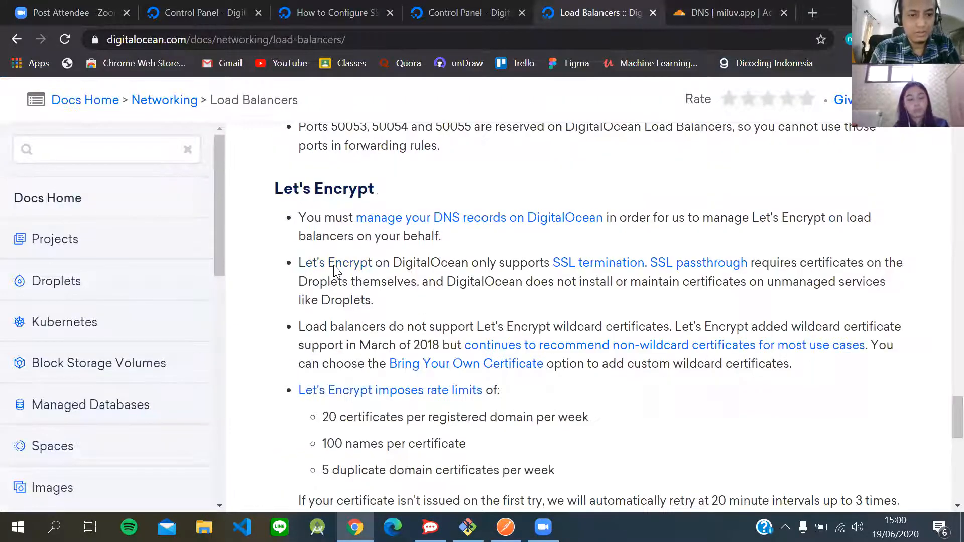
pyautogui.scroll(5, 335, 271)
pyautogui.scroll(5, 335, 271)
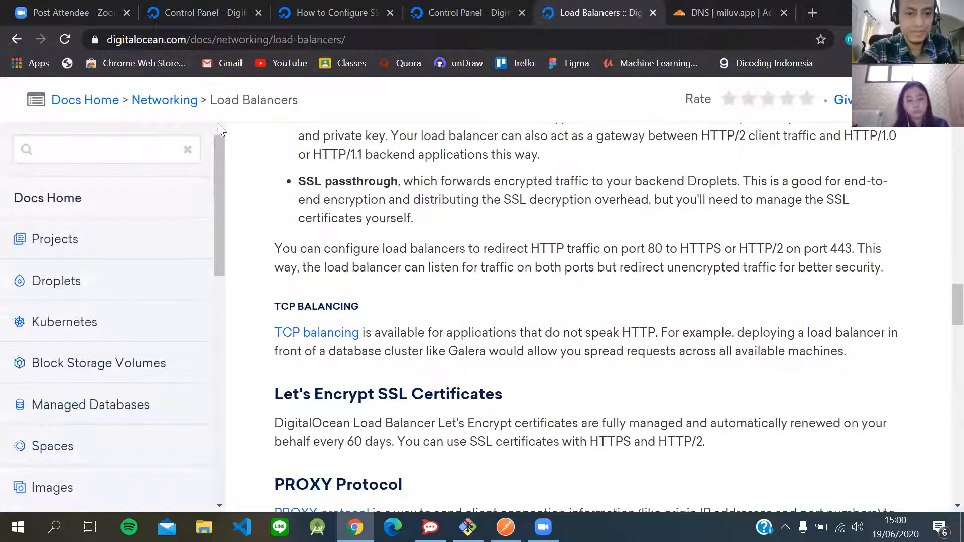
pyautogui.hotkey('ctrl', 'shift', 'Tab')
pyautogui.moveTo(554, 297)
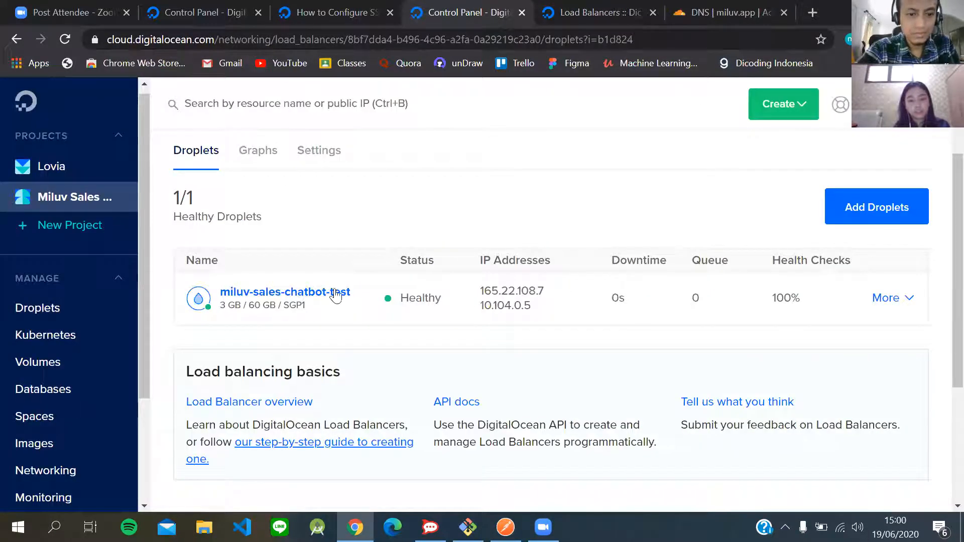
pyautogui.scroll(3, 334, 292)
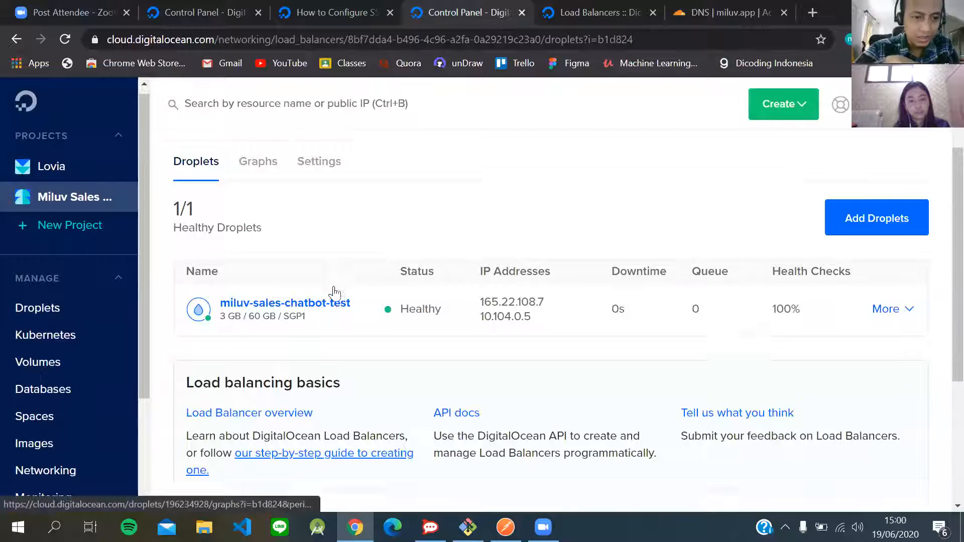
pyautogui.click(627, 231)
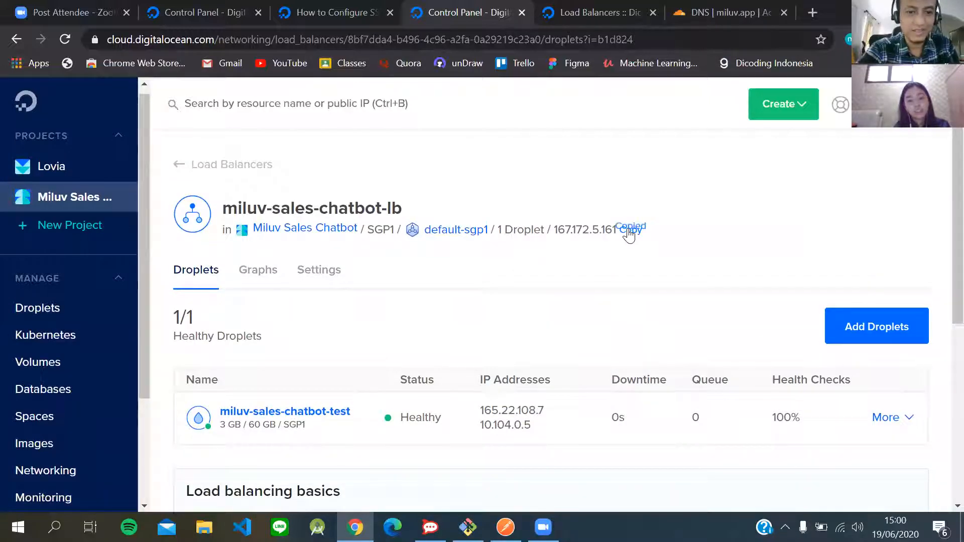
# - Set the IPv4 address of the sales-chatbot-staging A record in Cloudflare to 167.172.5.161 and save the record
pyautogui.click(734, 2)
pyautogui.scroll(1, 308, 320)
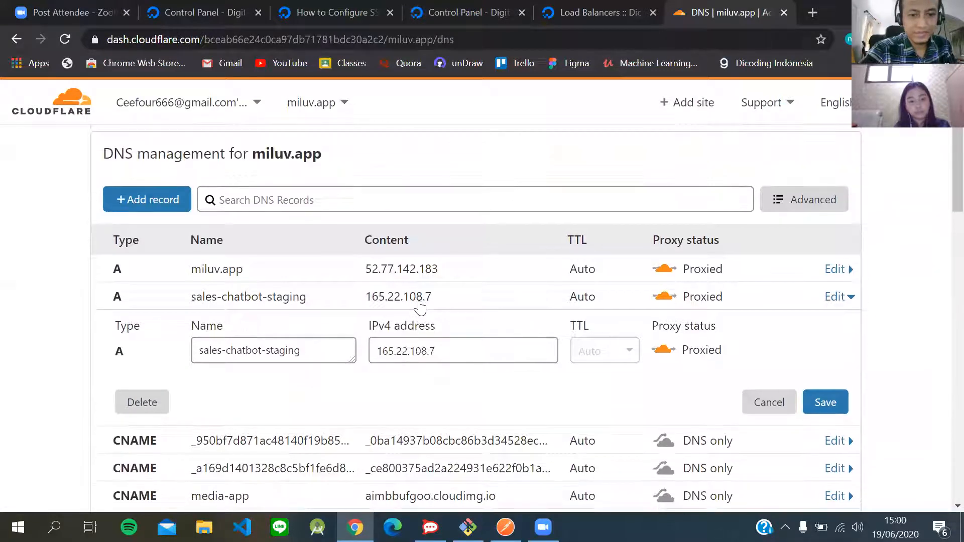
pyautogui.click(431, 306)
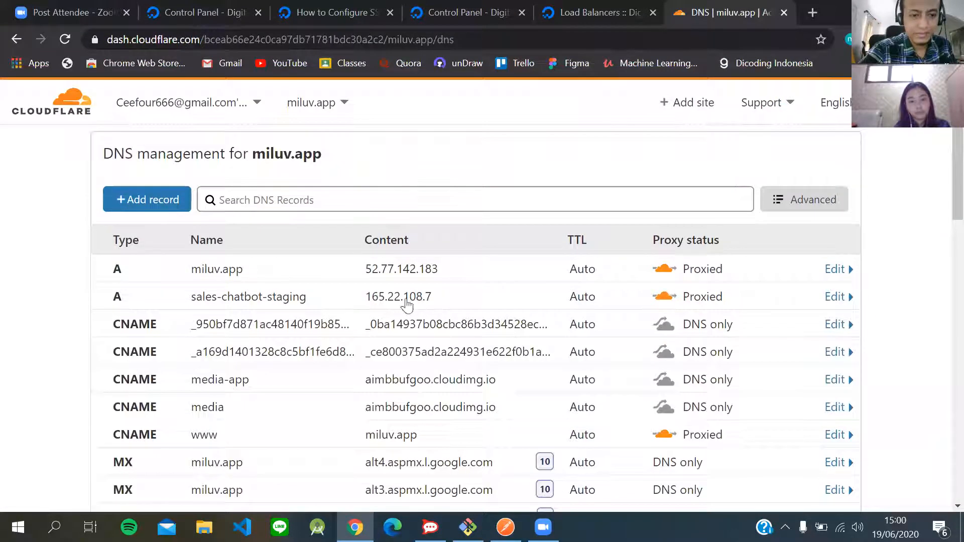
pyautogui.click(404, 300)
pyautogui.click(377, 297)
pyautogui.click(377, 296)
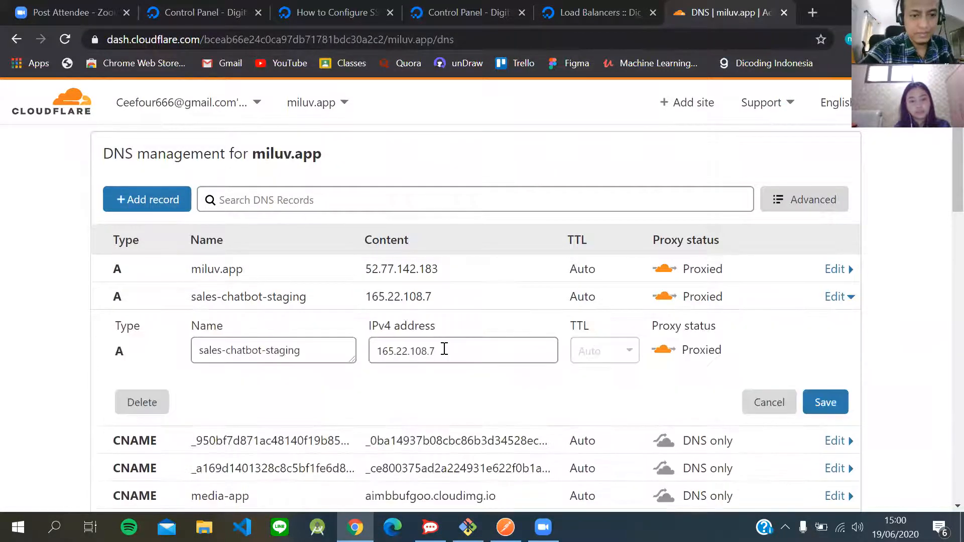
pyautogui.doubleClick(370, 348)
pyautogui.write('167.172.5.161')
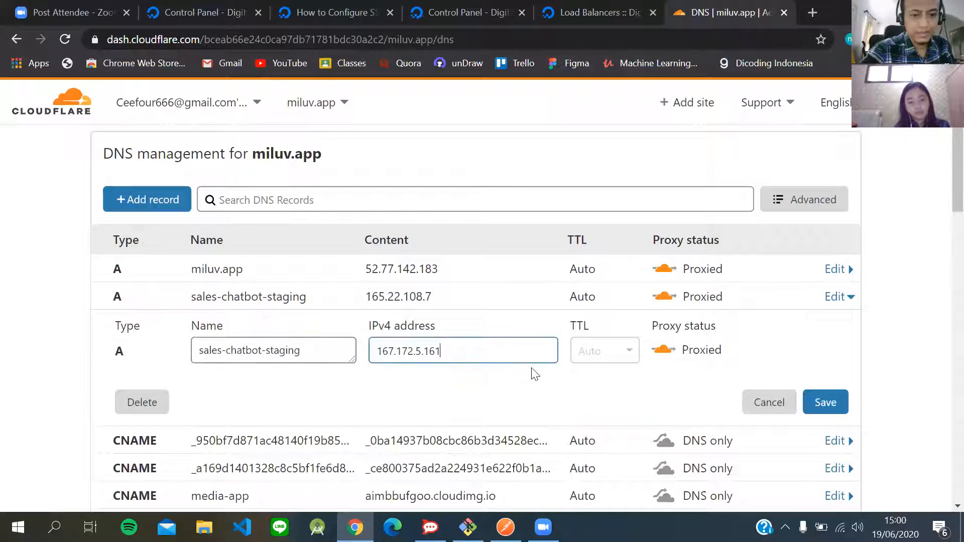
pyautogui.click(843, 404)
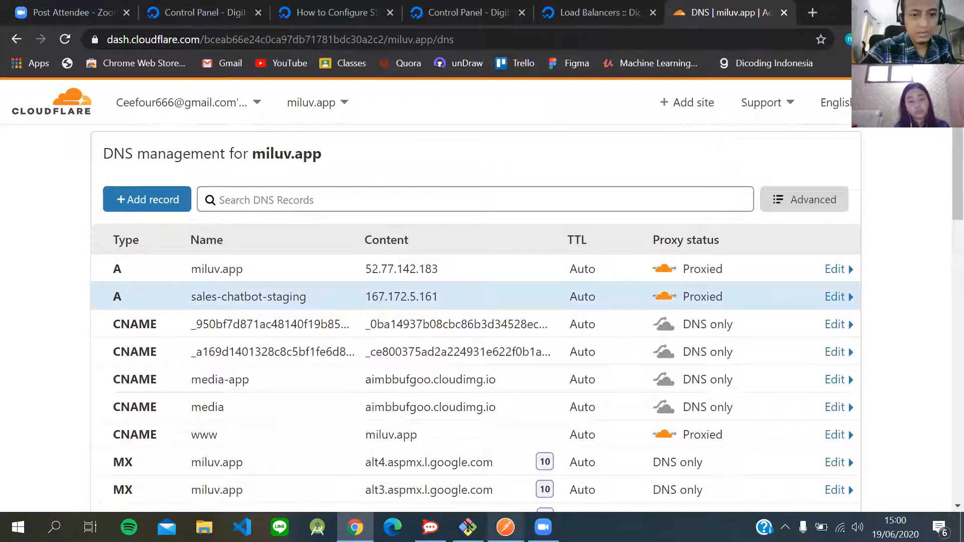
# - In Postman, resend the GET request to sales-chatbot-staging.miluv.app over http, and repeat it with the URL changed to https
pyautogui.click(505, 527)
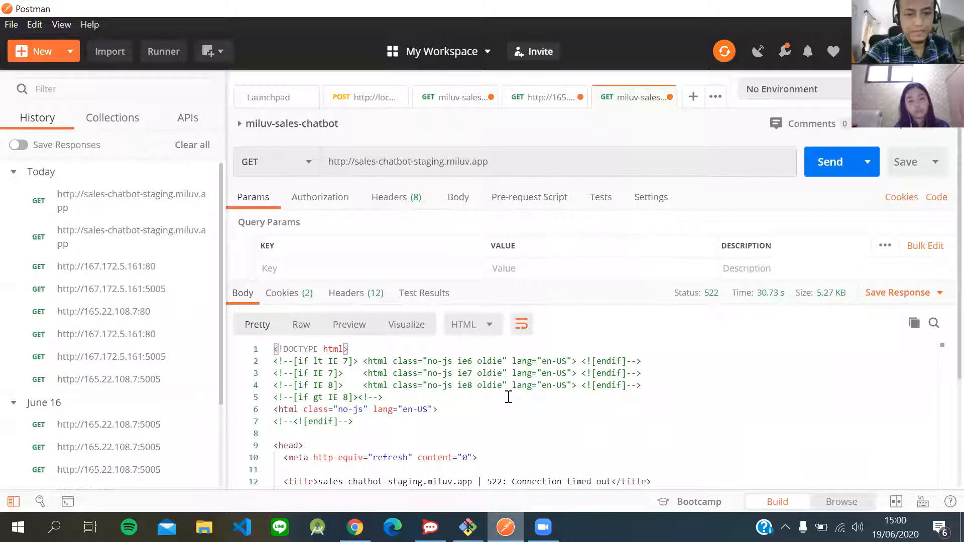
pyautogui.click(826, 173)
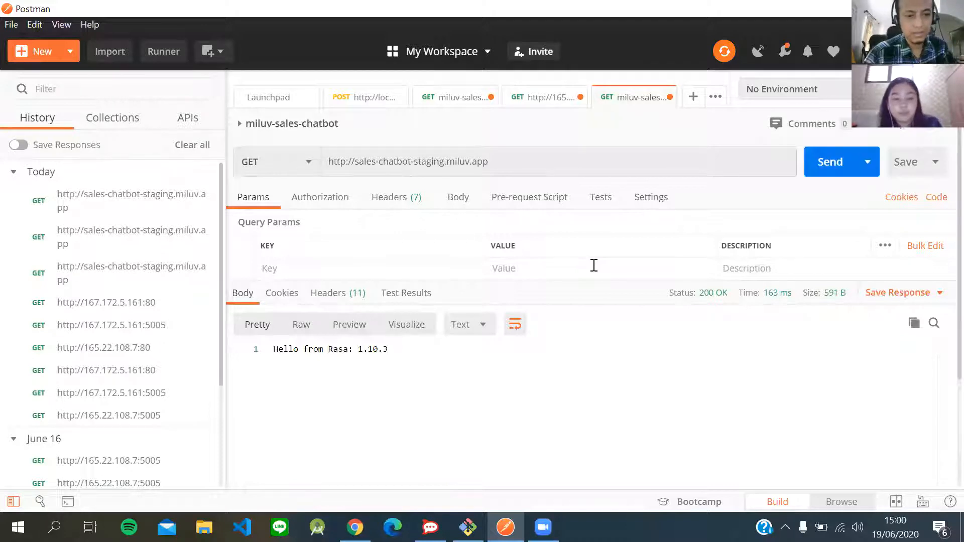
pyautogui.click(348, 161)
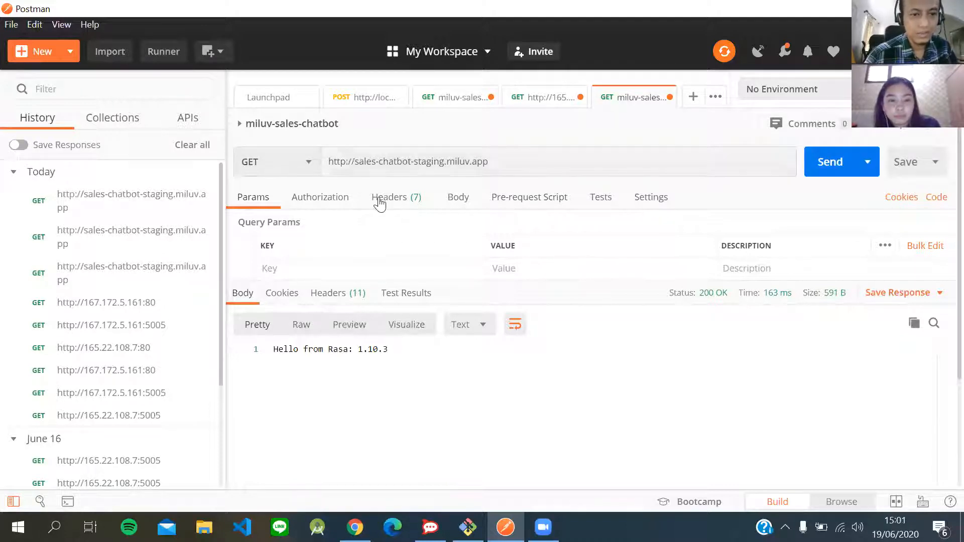
pyautogui.write('s')
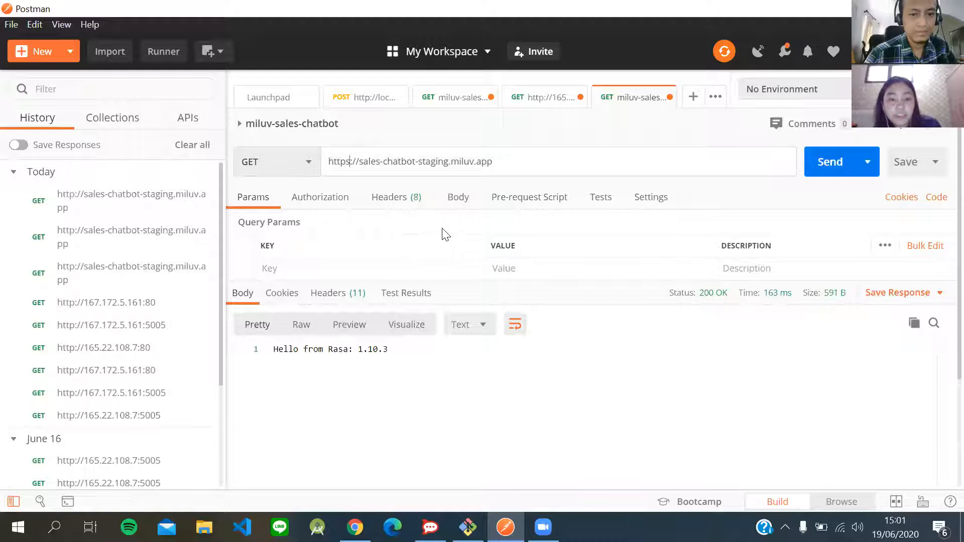
pyautogui.click(840, 167)
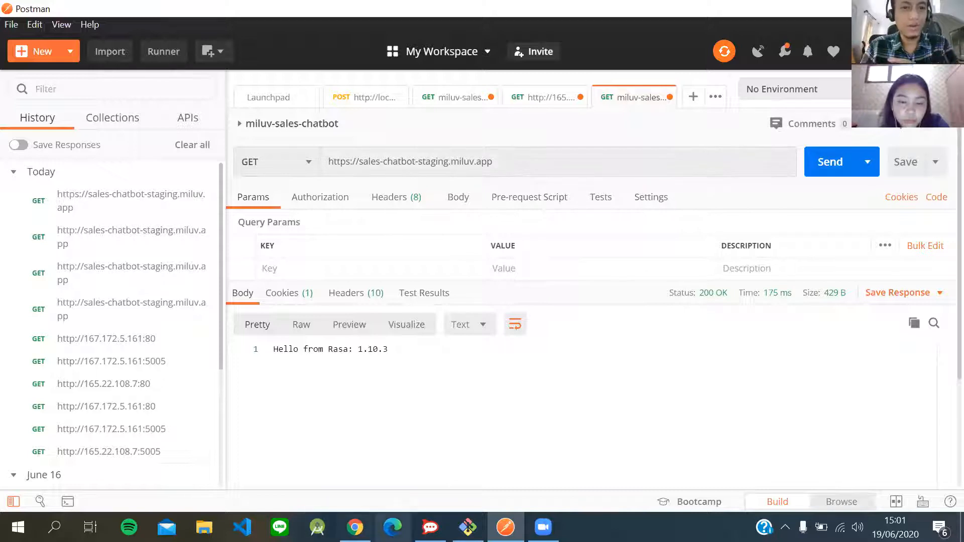
# - Return to Cloudflare and review the miluv.app DNS page, covering the records, assigned nameservers, DNSSEC and CNAME flattening sections
pyautogui.moveTo(355, 527)
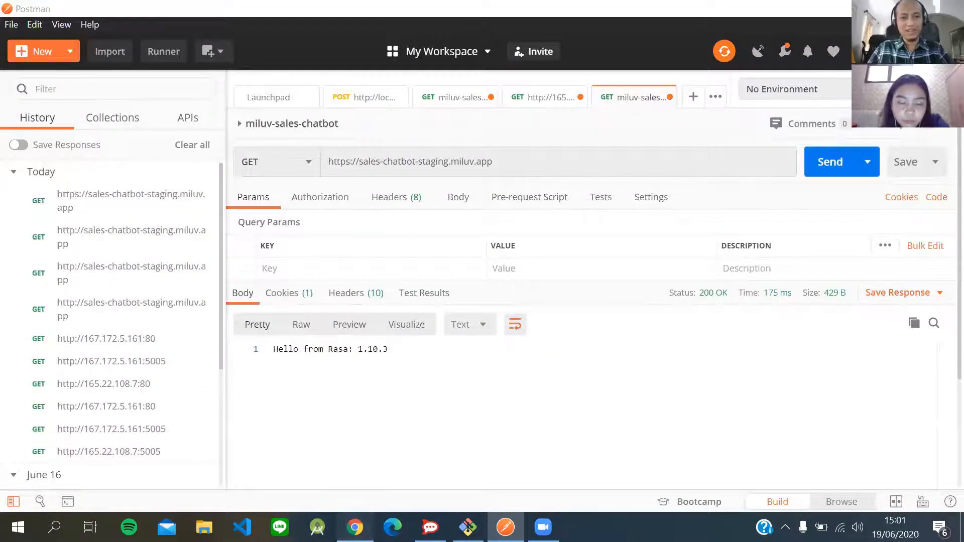
pyautogui.click(355, 527)
pyautogui.scroll(-6, 365, 496)
pyautogui.scroll(10, 365, 496)
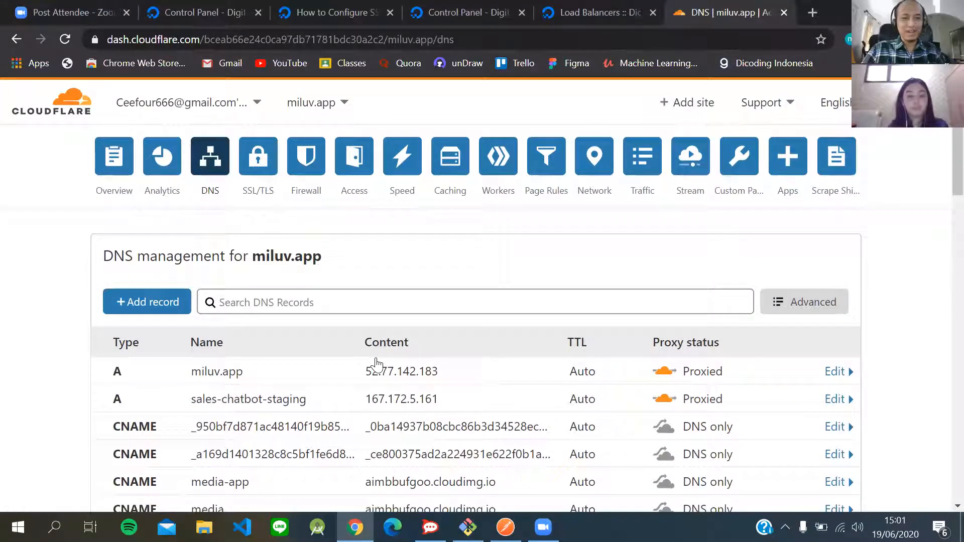
pyautogui.scroll(-2, 378, 364)
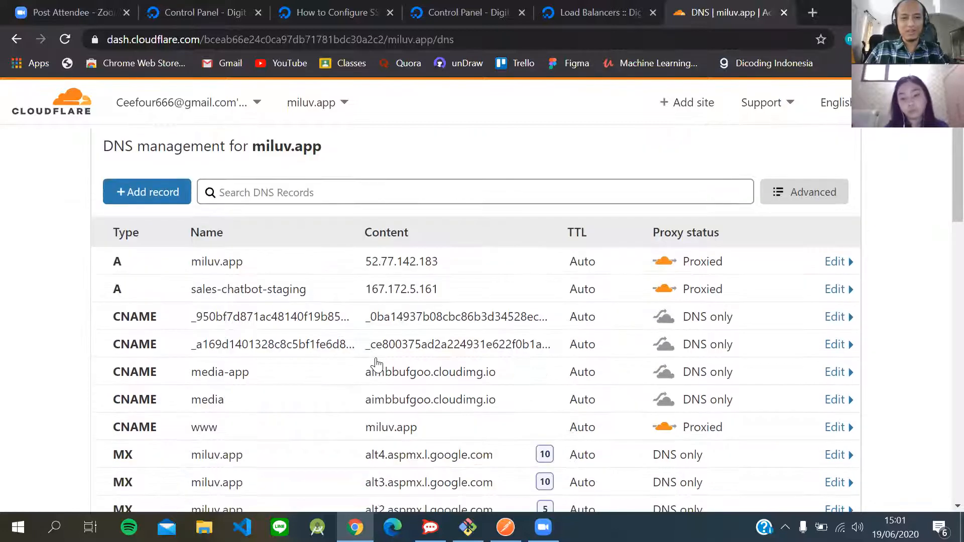
pyautogui.scroll(-15, 377, 364)
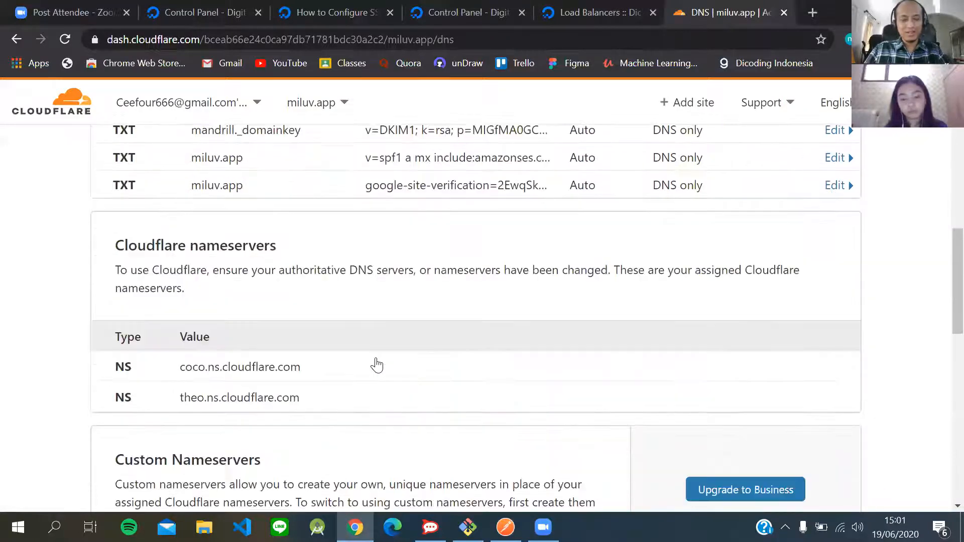
pyautogui.scroll(-7, 378, 363)
pyautogui.scroll(8, 377, 363)
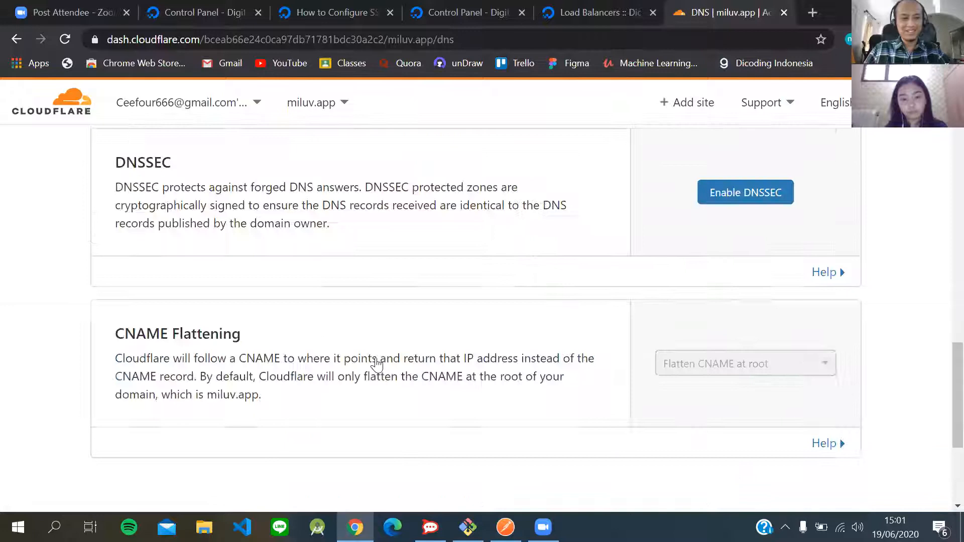
pyautogui.scroll(15, 376, 365)
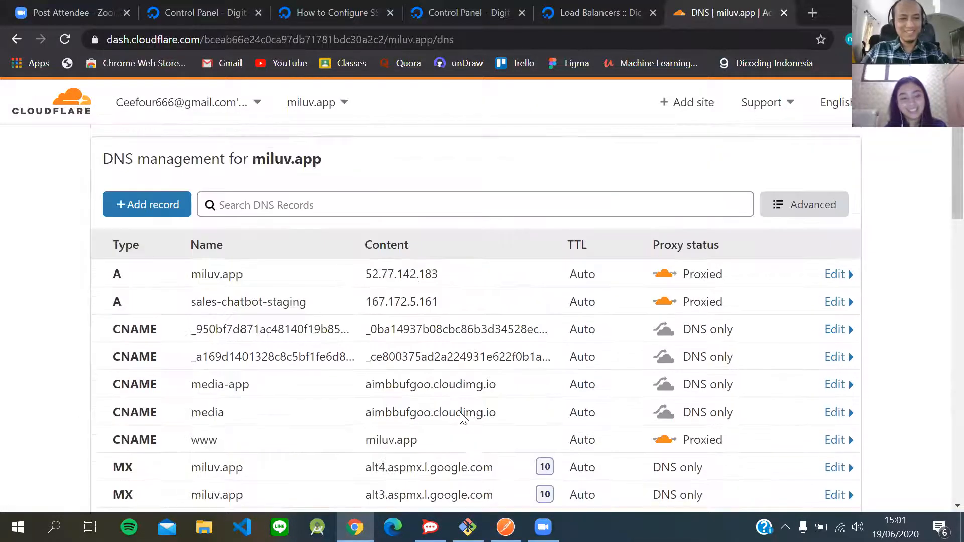
pyautogui.scroll(-4, 392, 399)
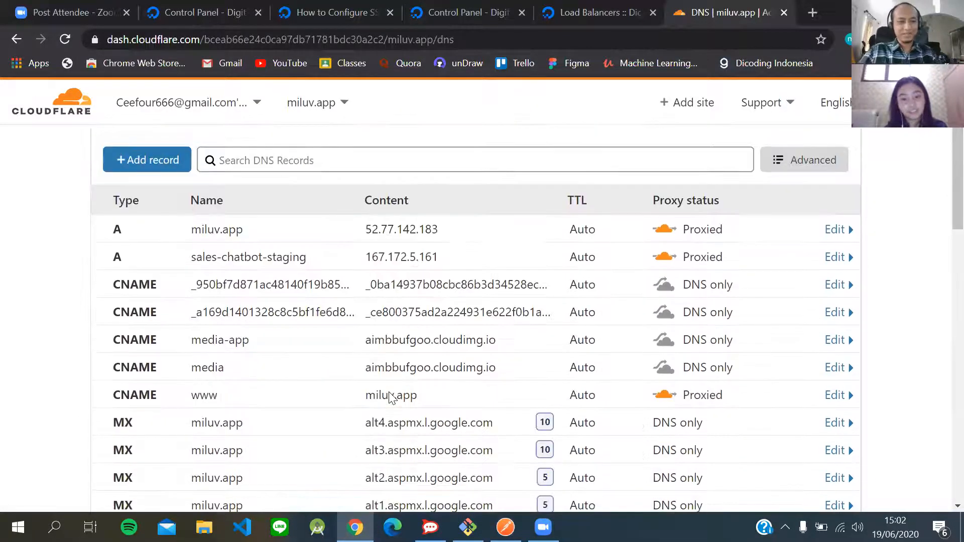
pyautogui.scroll(-11, 391, 397)
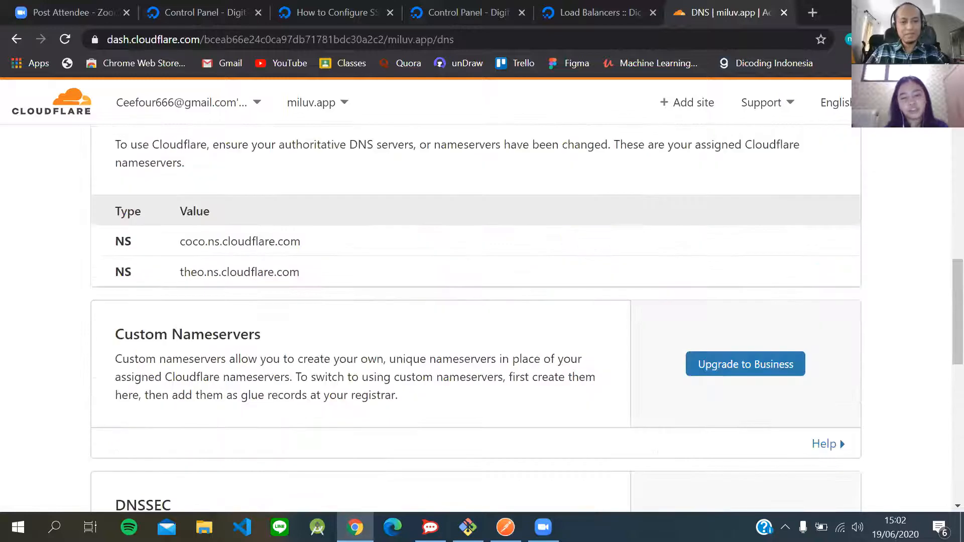
pyautogui.moveTo(430, 528)
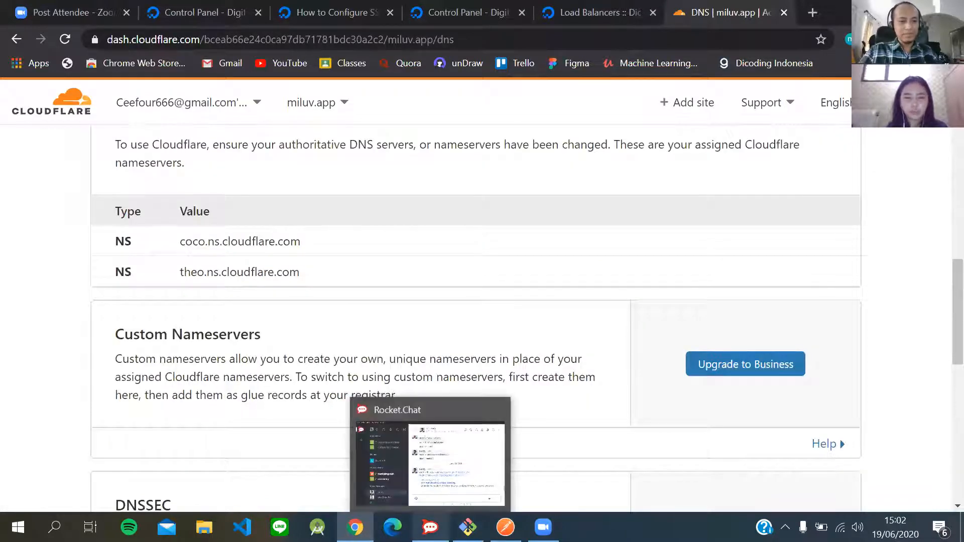